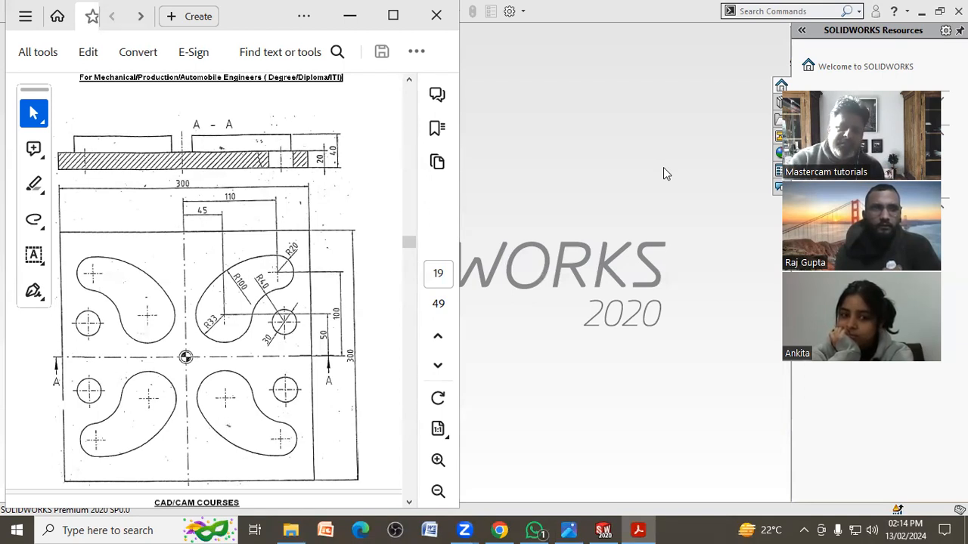
- Examine the base plate's outline and overall dimensions in the PDF drawing
ctrl+scroll(205, 257, down, 1)
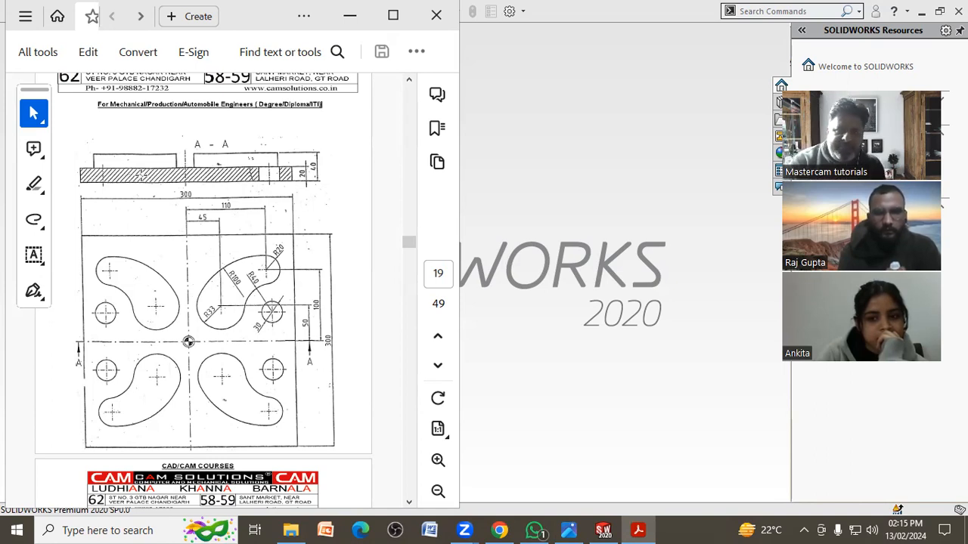
mouse_move(82, 236)
mouse_down()
mouse_move(311, 396)
mouse_move(304, 454)
mouse_move(294, 445)
mouse_up()
click(334, 436)
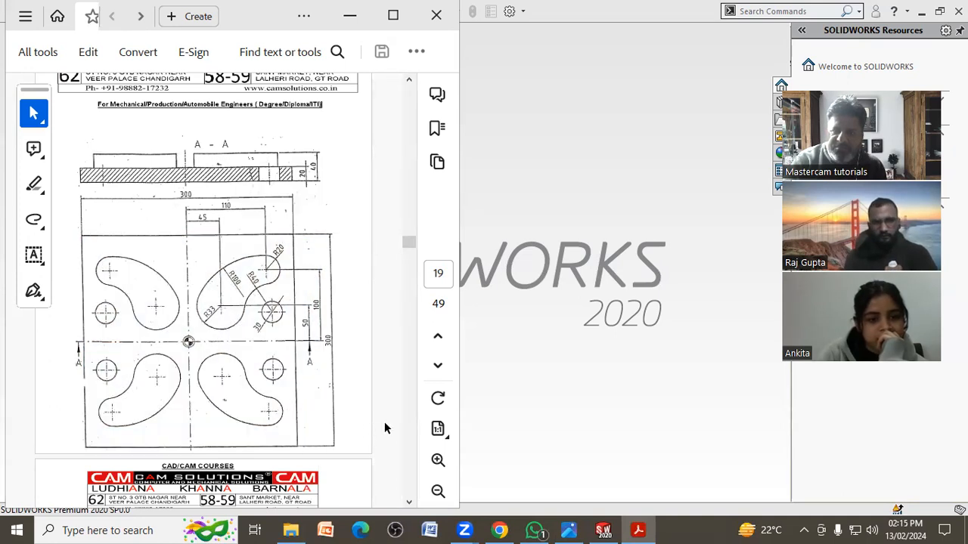
click(533, 399)
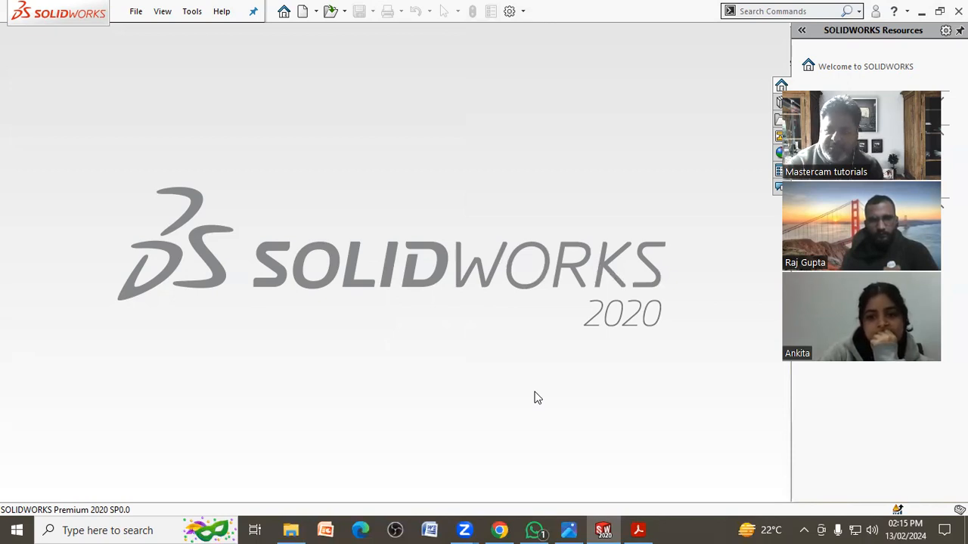
click(637, 530)
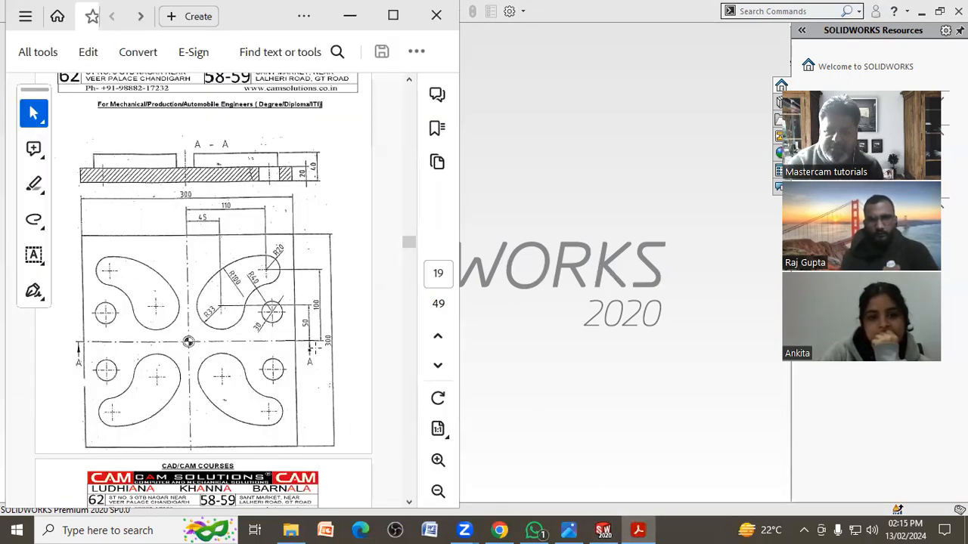
mouse_move(81, 237)
mouse_down()
mouse_move(177, 352)
mouse_move(298, 446)
mouse_up()
click(536, 416)
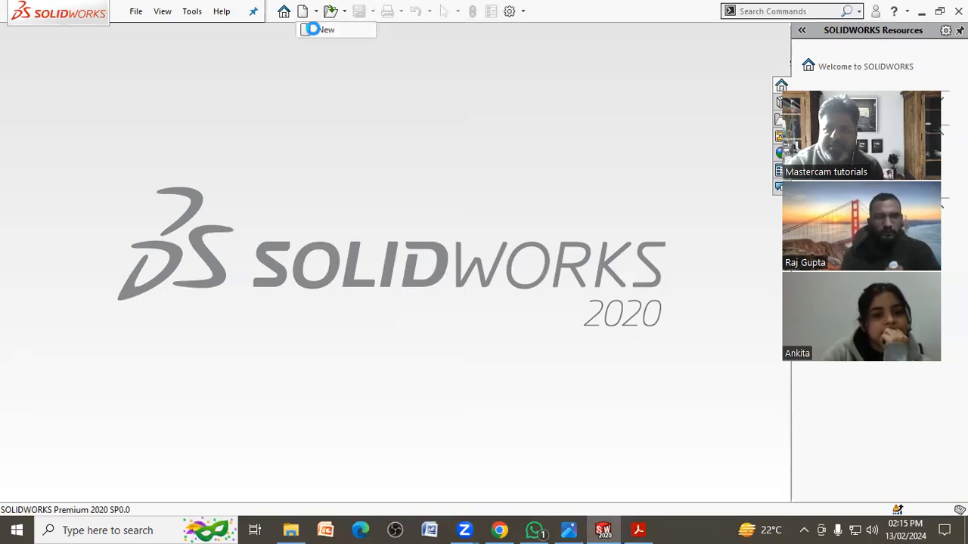
- Create a new part document in SOLIDWORKS
click(304, 12)
click(518, 302)
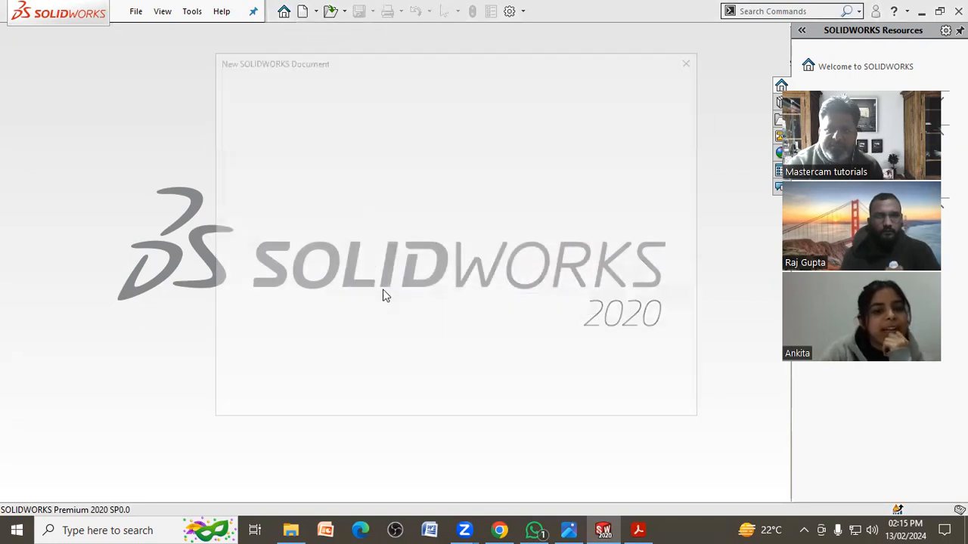
click(307, 243)
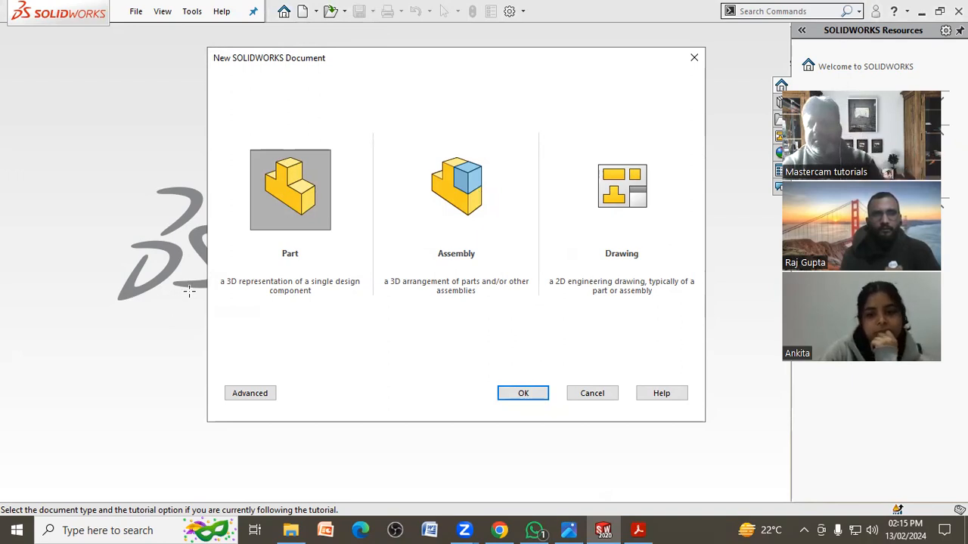
click(637, 530)
click(363, 19)
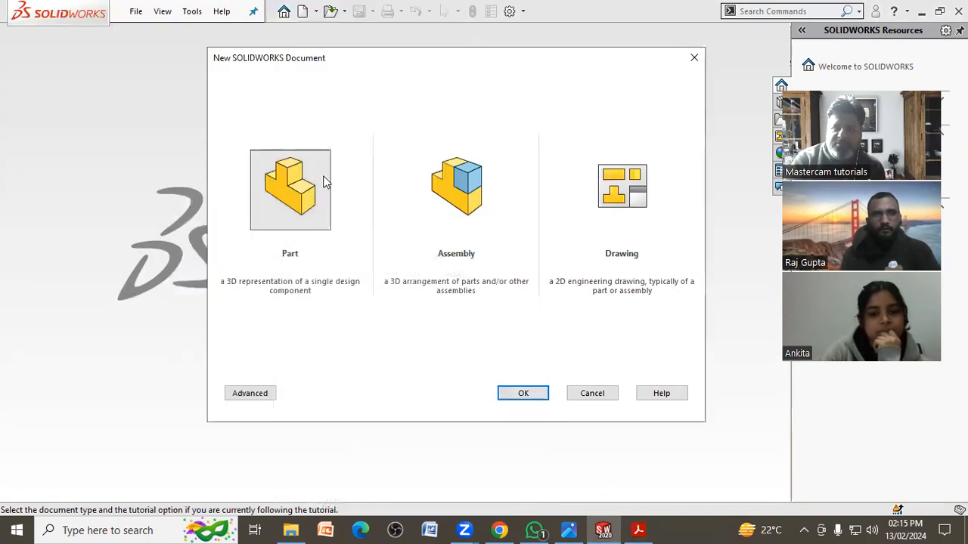
click(520, 394)
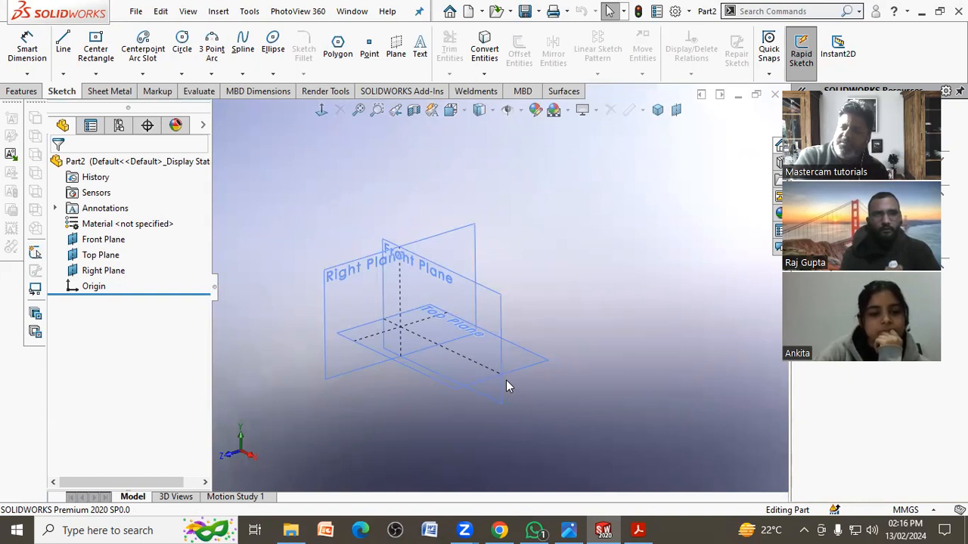
- Hide the Right Plane, Top Plane and Front Plane in the part
click(99, 240)
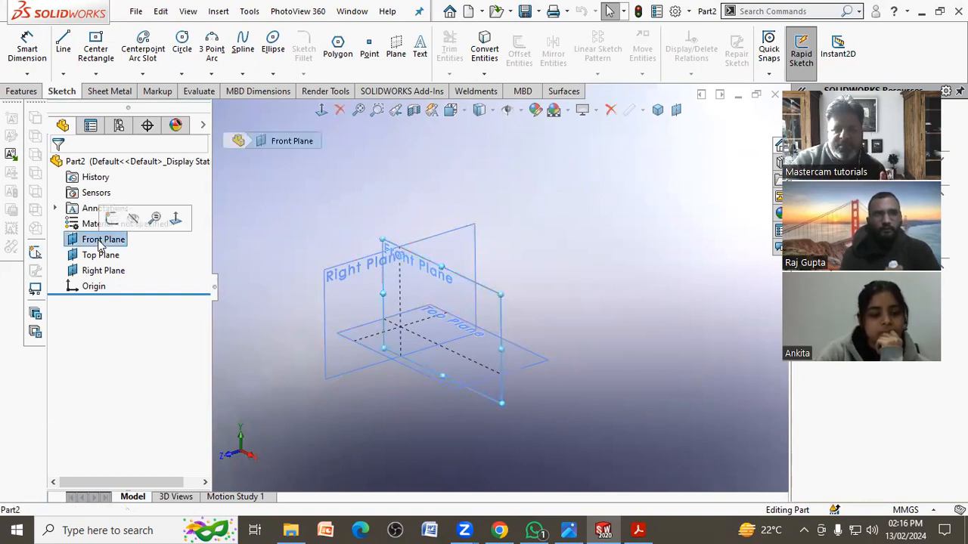
click(100, 255)
click(105, 270)
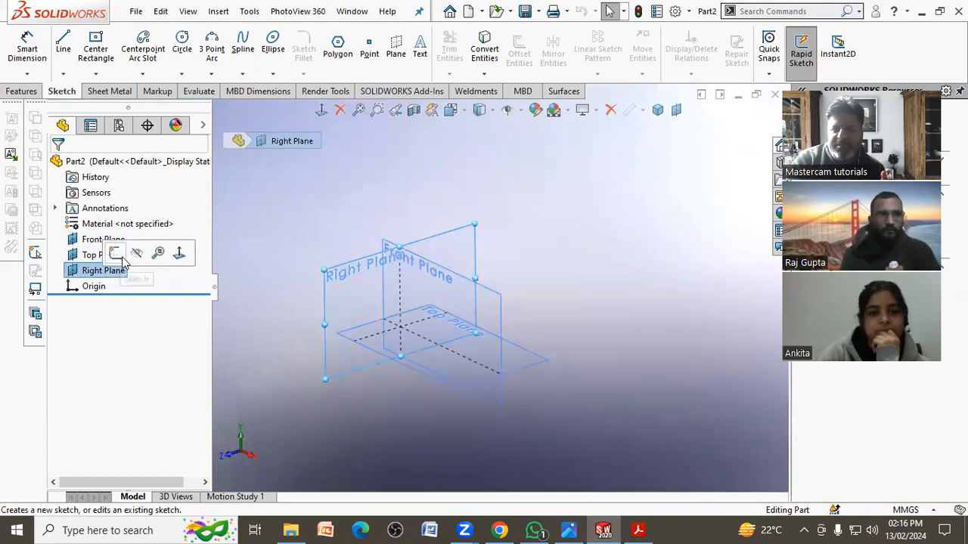
click(136, 253)
click(100, 254)
click(136, 254)
click(117, 240)
click(149, 221)
- Show the Front Plane and hide it again
click(117, 241)
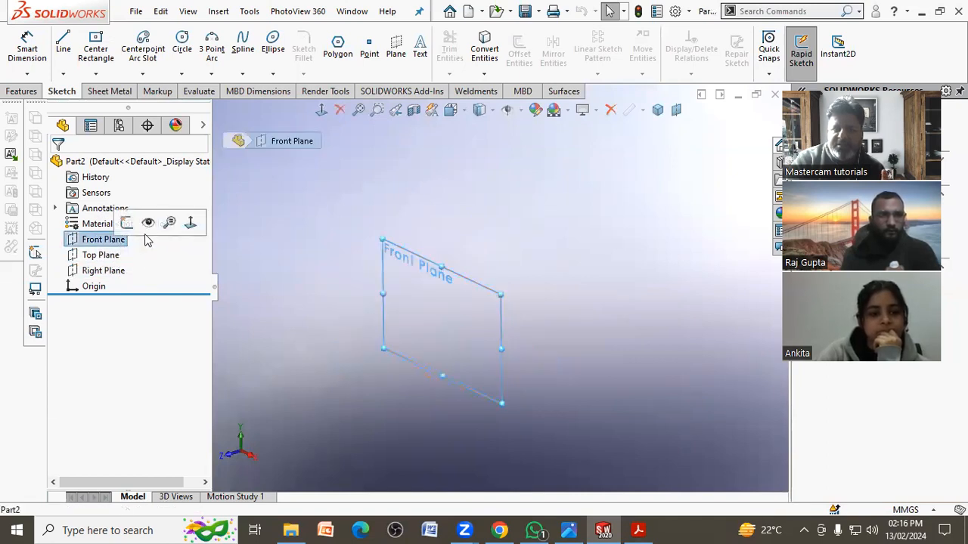
click(121, 240)
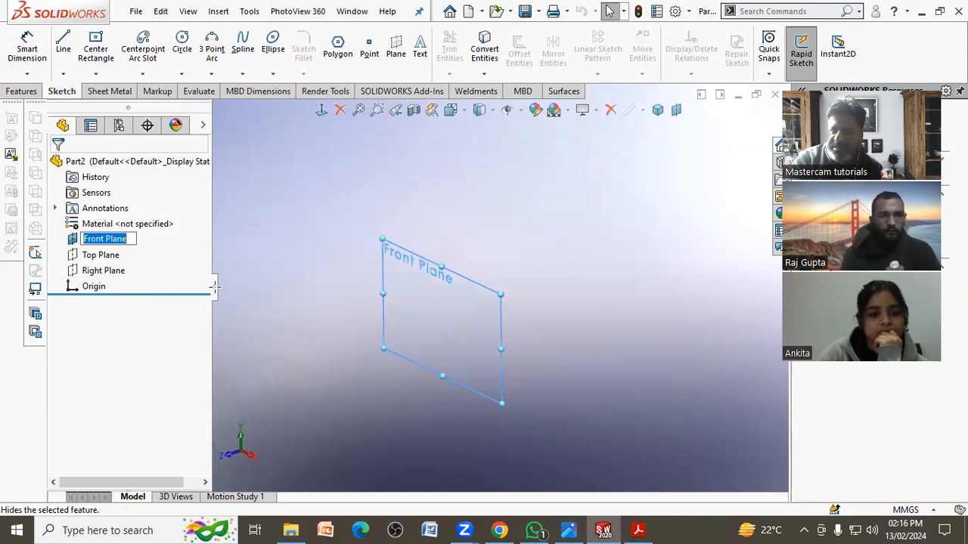
click(167, 348)
click(113, 239)
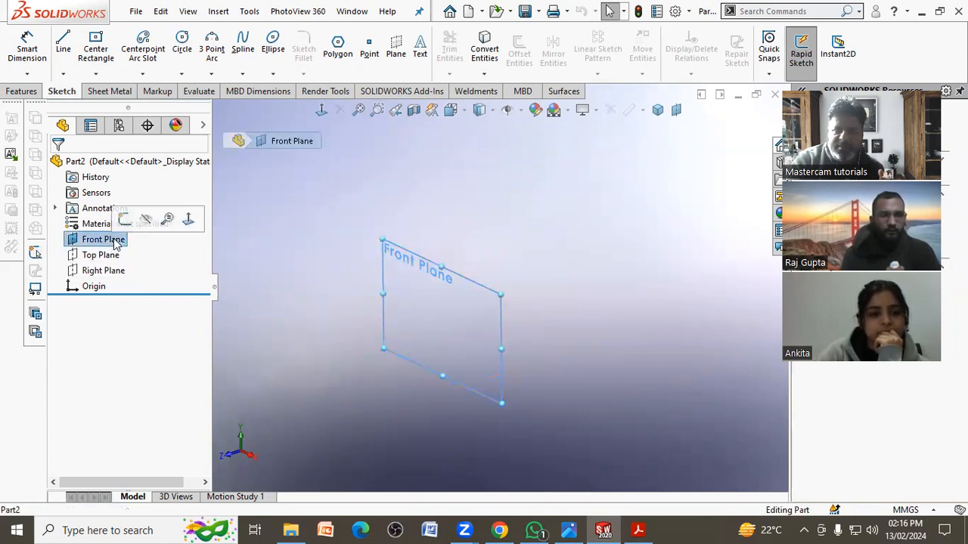
click(144, 218)
- Start a new sketch on the Top Plane
click(110, 257)
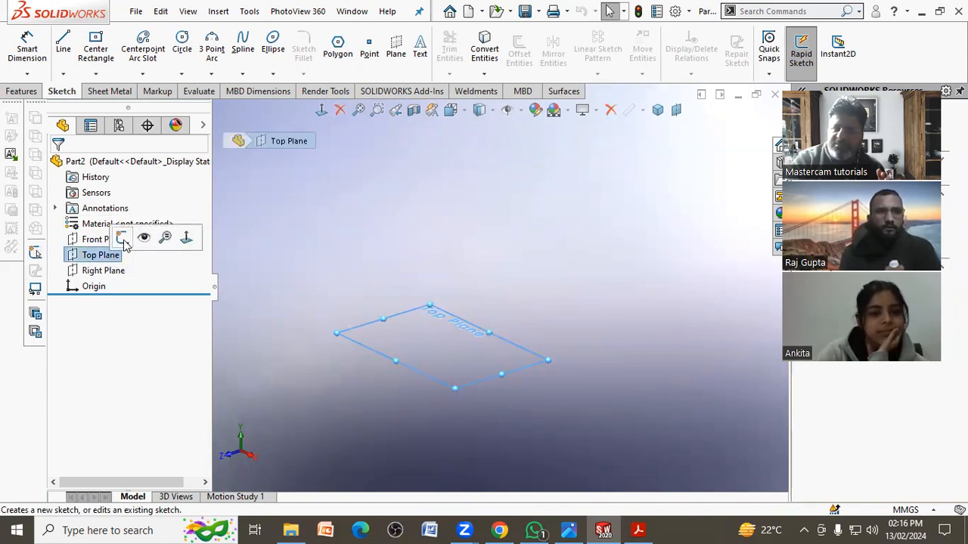
click(122, 238)
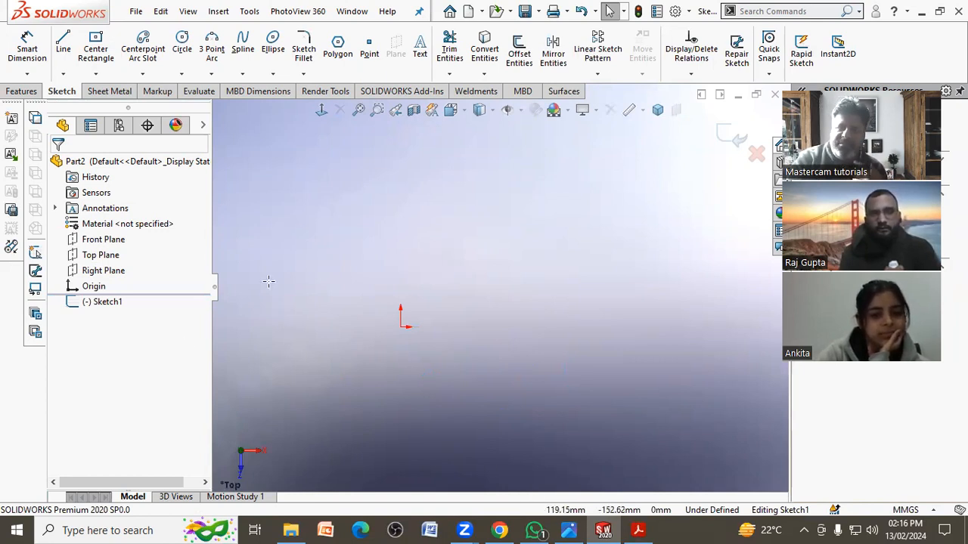
click(95, 47)
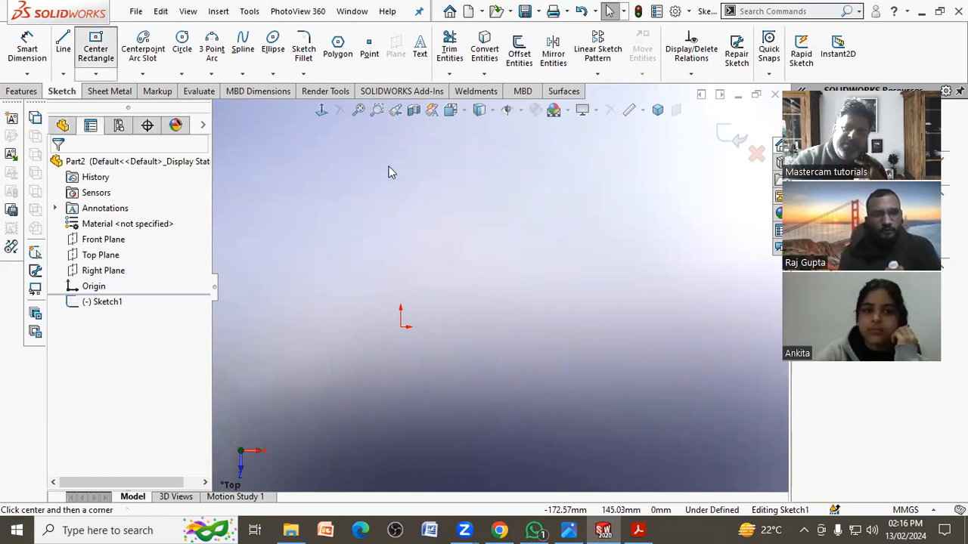
click(95, 73)
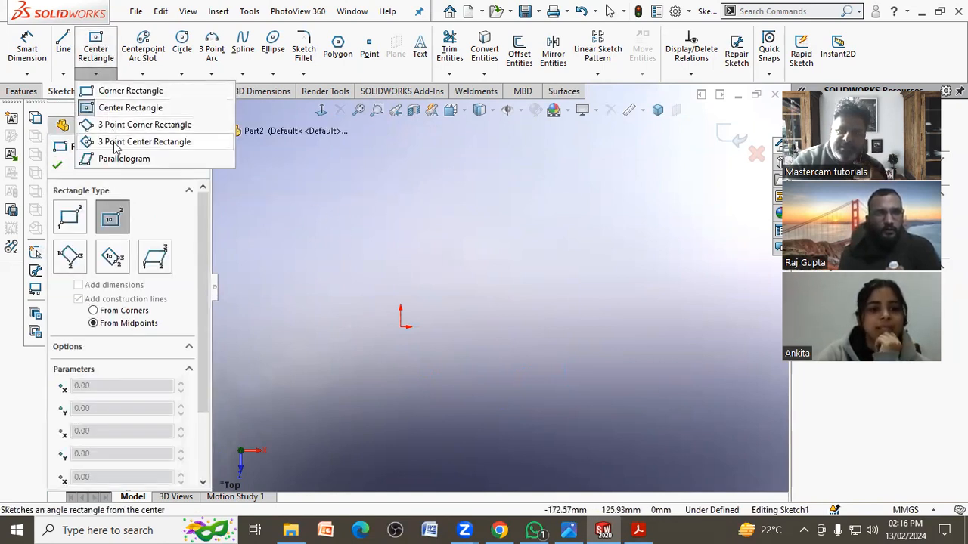
click(149, 113)
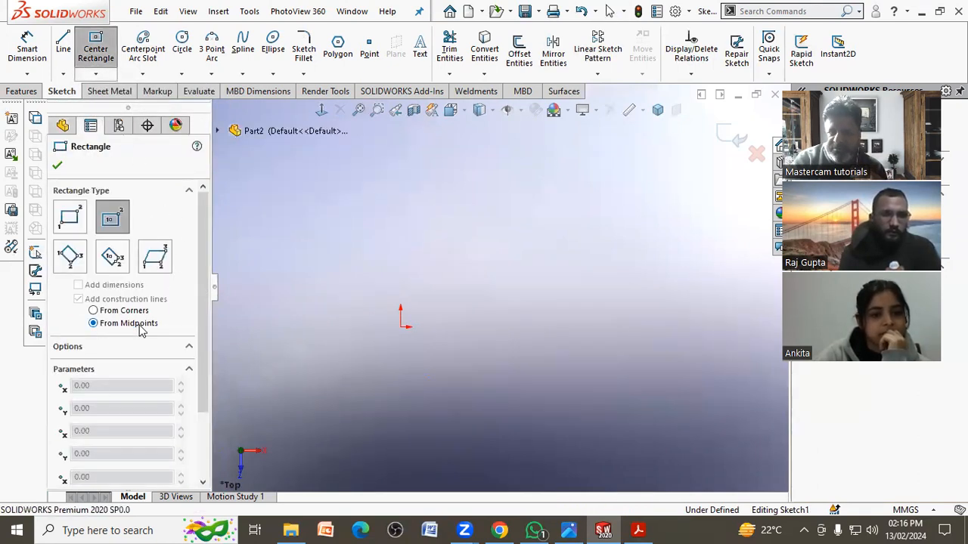
click(121, 311)
click(338, 273)
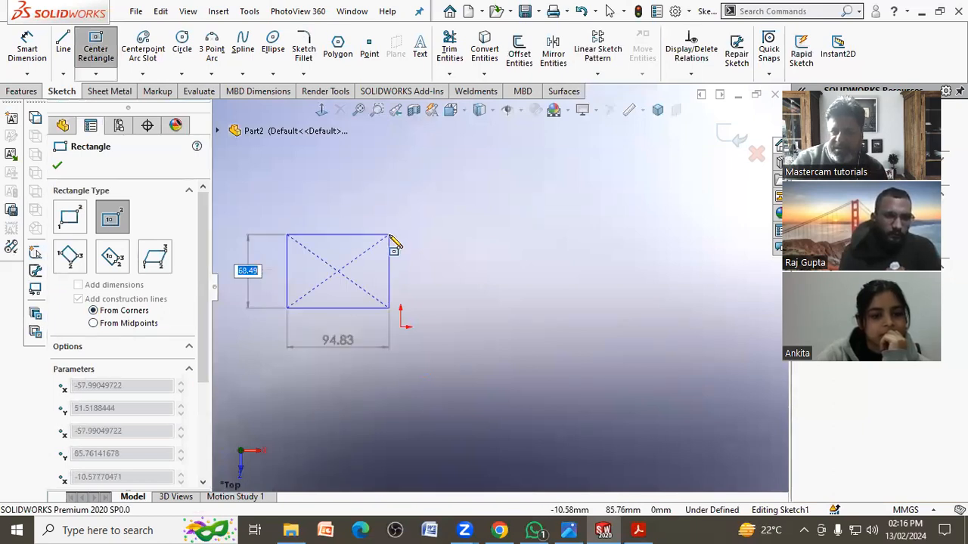
key(Escape)
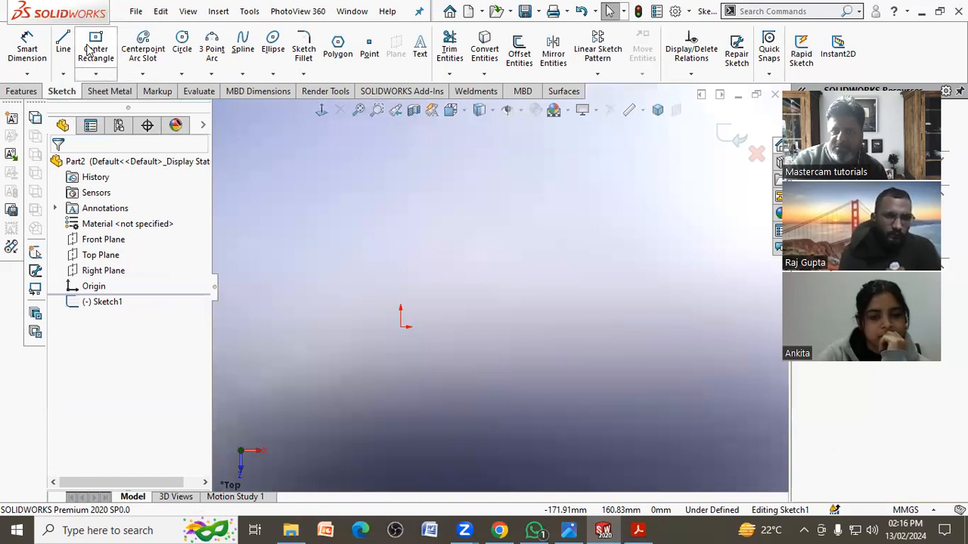
- Sketch a center rectangle about 199 by 187 mm, centred on the origin, with construction lines from midpoints
key(Return)
click(106, 325)
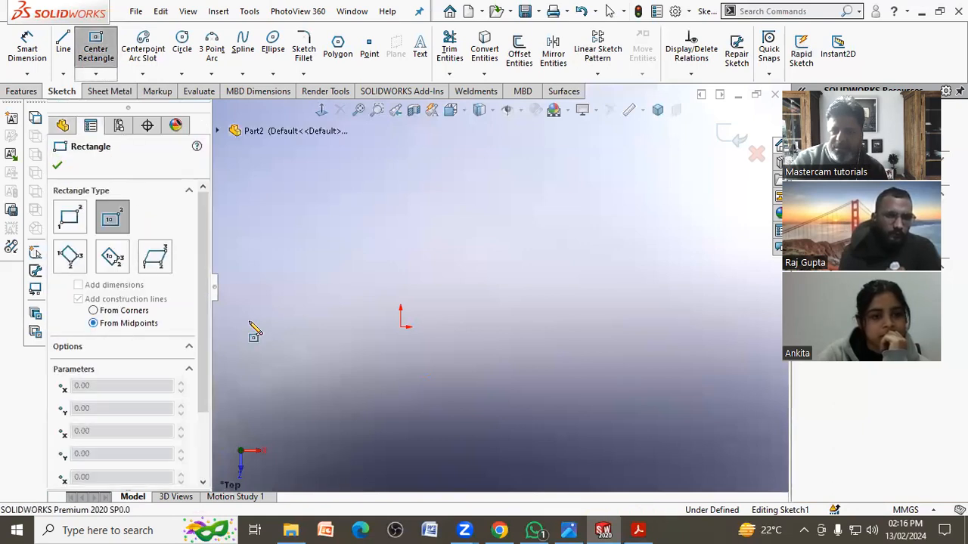
click(401, 326)
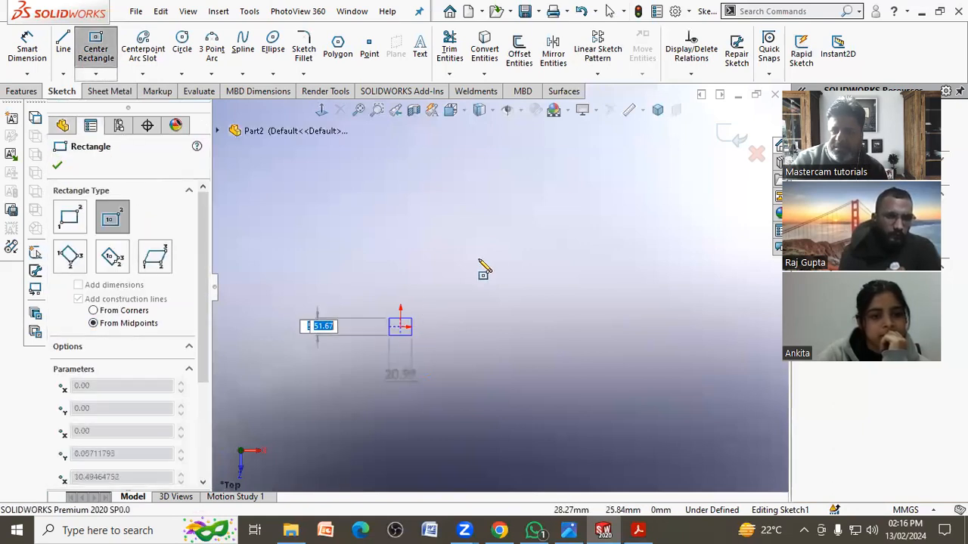
click(511, 234)
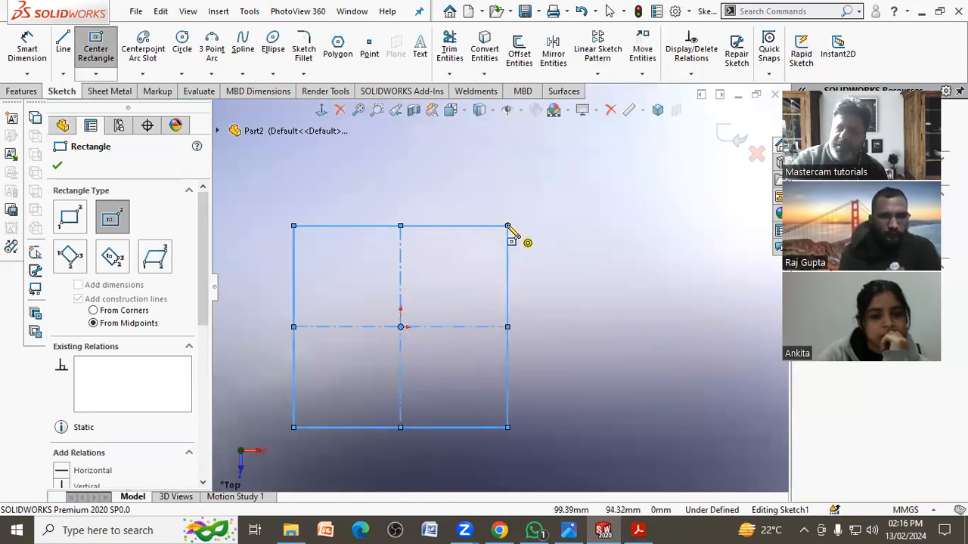
key(Escape)
scroll(552, 273, up, 2)
scroll(435, 316, down, 1)
scroll(435, 318, down, 1)
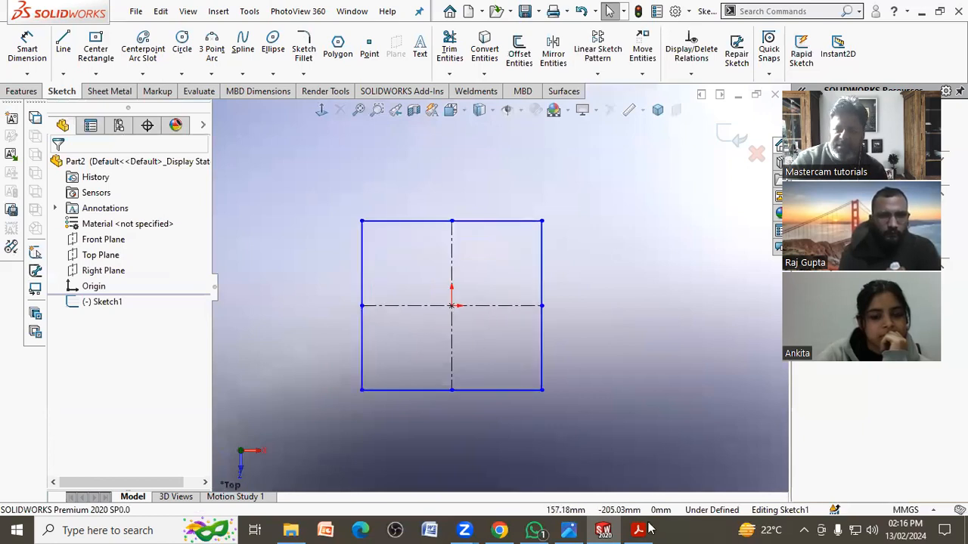
- Dimension the rectangle's vertical side to 300 mm, following the plate drawing
key(alt+Tab)
key(alt+Tab)
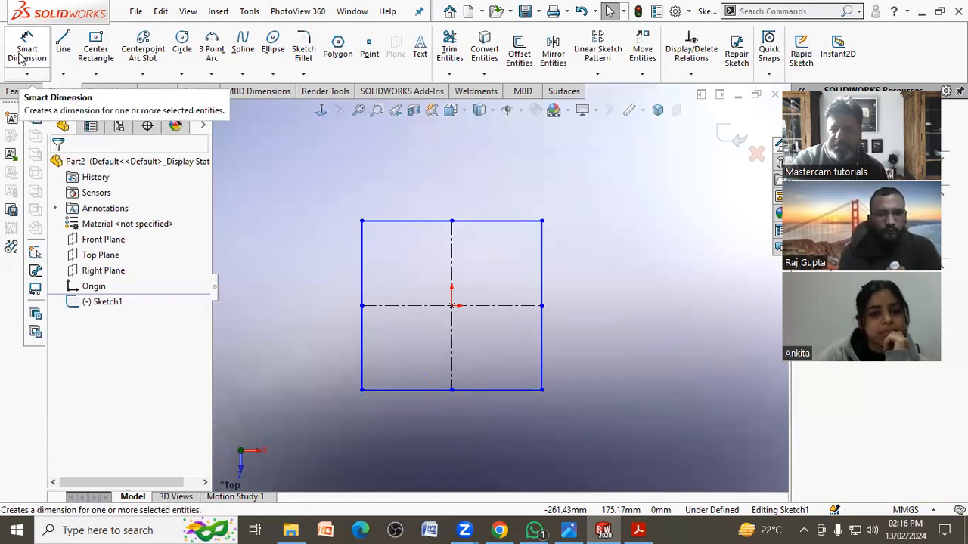
click(22, 54)
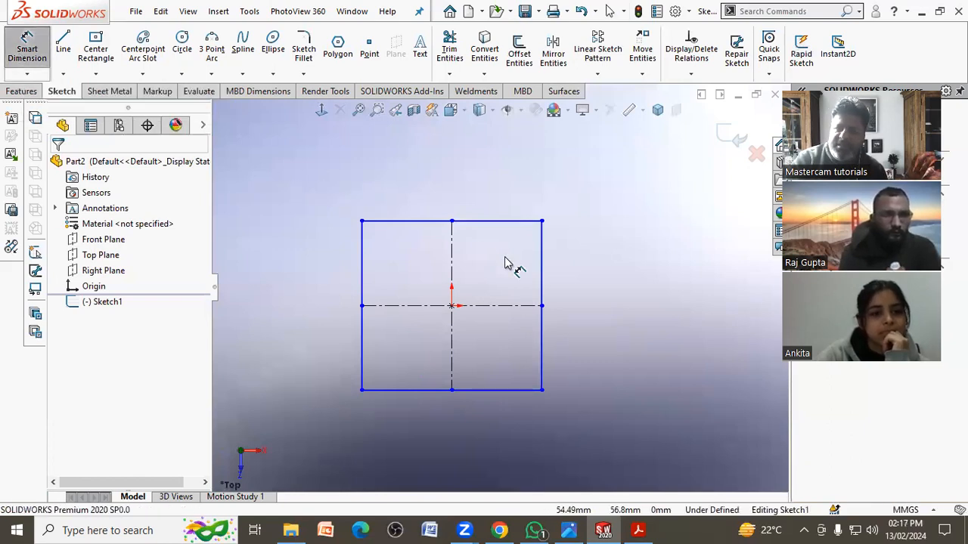
click(541, 288)
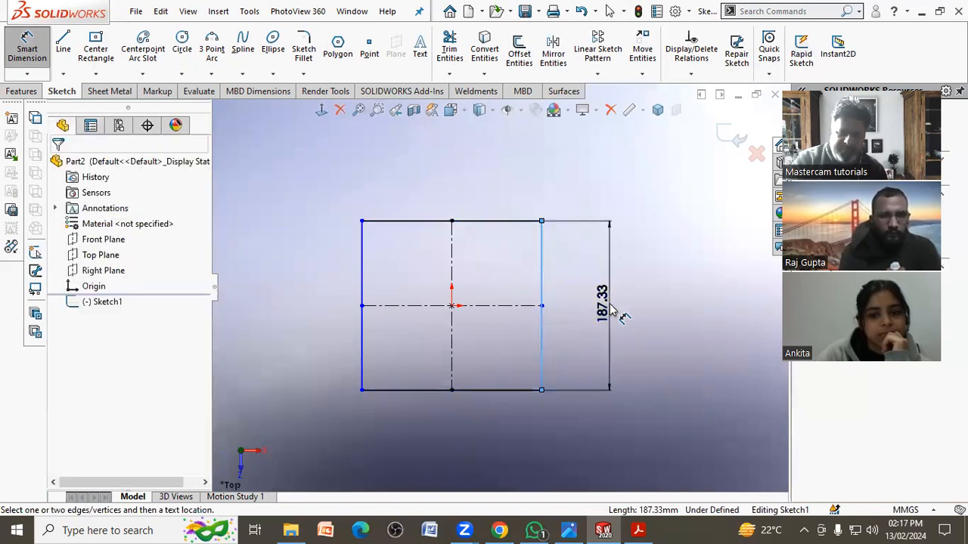
click(609, 301)
text(300)
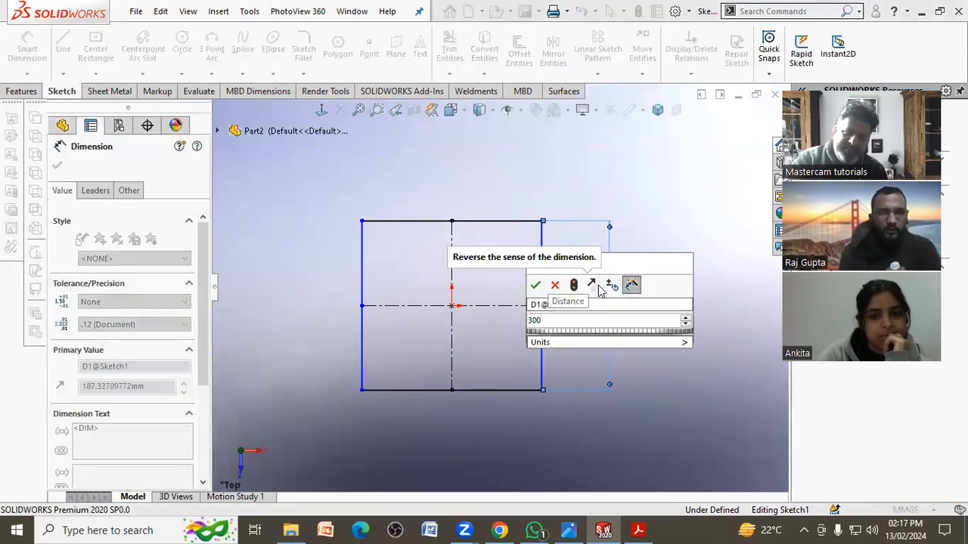
key(Return)
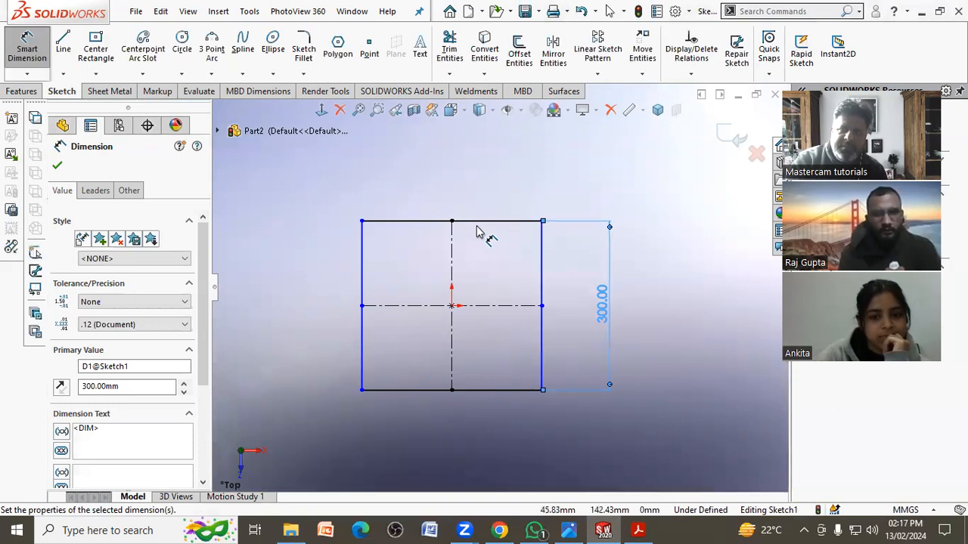
- Dimension the rectangle's horizontal side to 300 mm and finish dimensioning
click(474, 221)
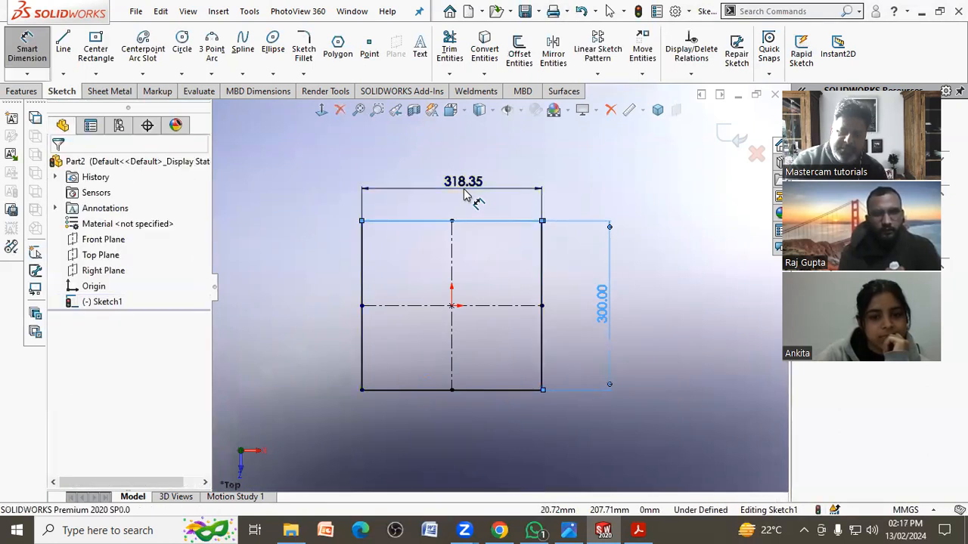
click(464, 195)
text(300)
key(Return)
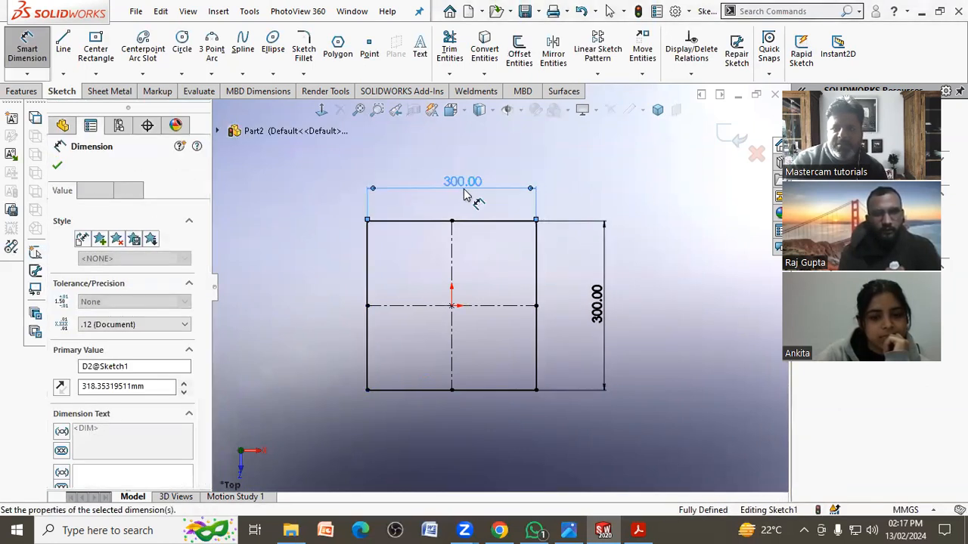
key(Escape)
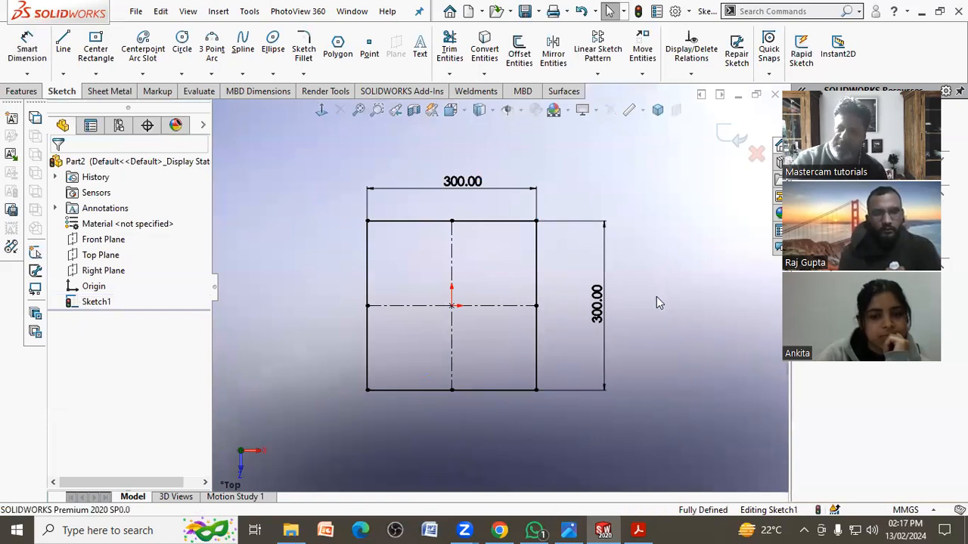
mouse_move(625, 306)
middle_down()
mouse_move(623, 291)
mouse_move(579, 296)
mouse_move(592, 300)
middle_up()
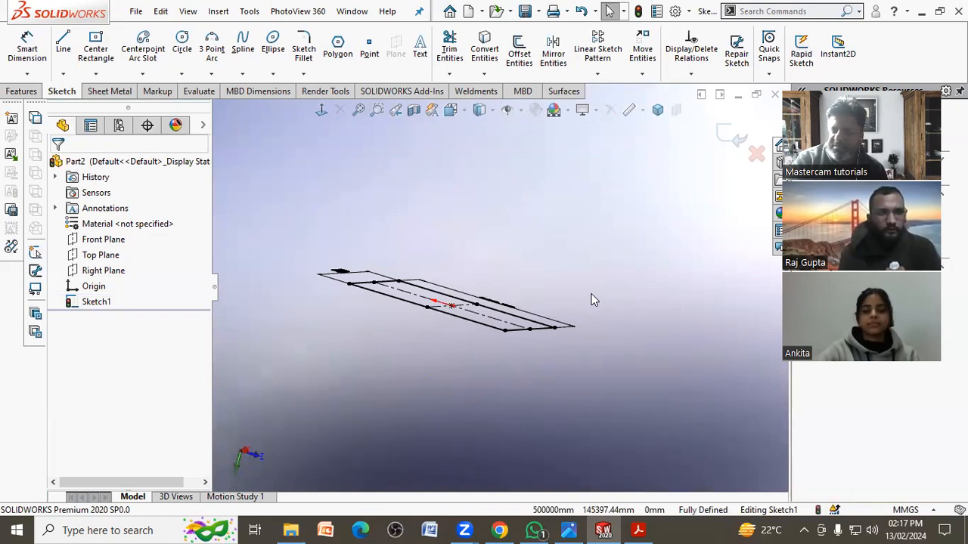
mouse_move(442, 378)
middle_down()
mouse_move(469, 382)
mouse_move(557, 313)
mouse_move(457, 402)
mouse_move(484, 362)
mouse_move(453, 303)
mouse_move(537, 325)
middle_up()
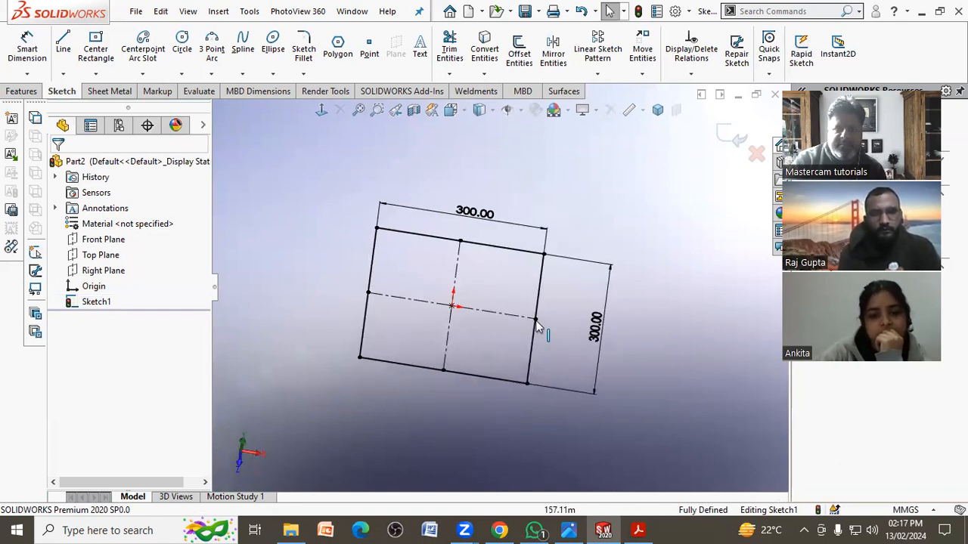
- Set the rectangle's vertical side dimension to 350 mm
click(450, 111)
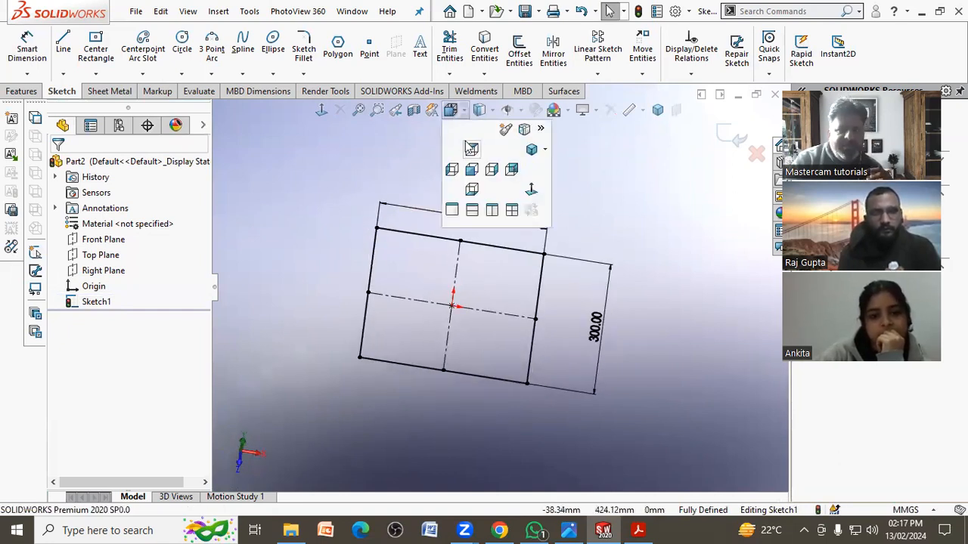
click(532, 189)
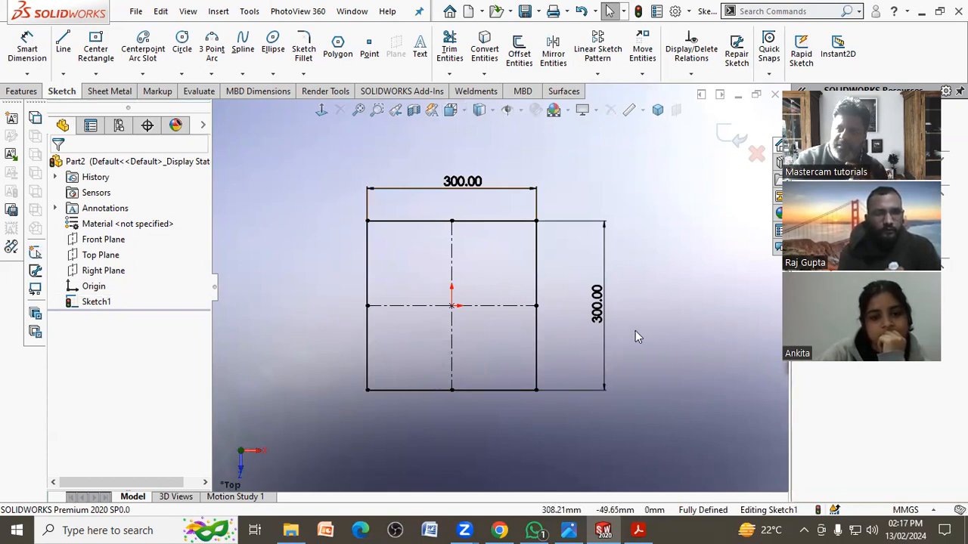
click(597, 307)
double_click(597, 305)
text(350)
key(Return)
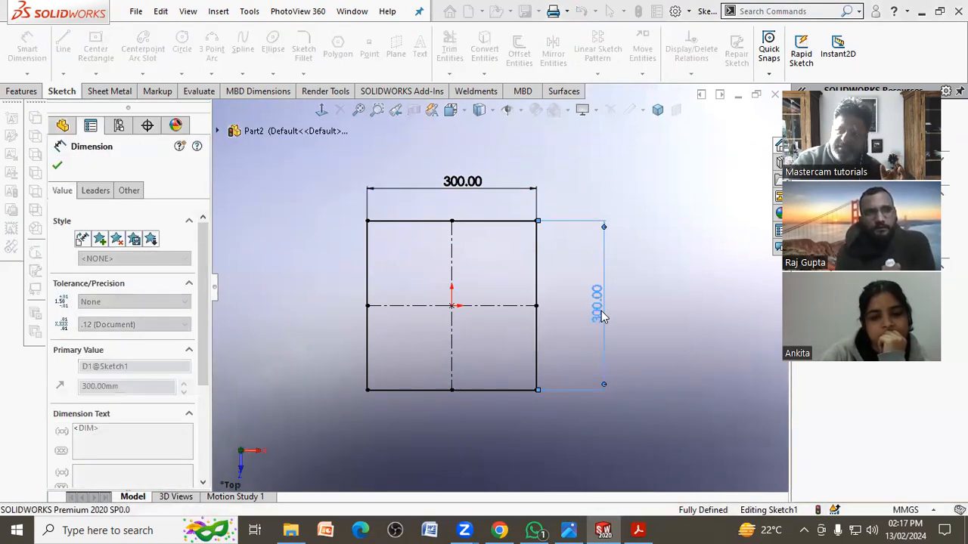
- Return the rectangle's vertical side dimension to 300 mm and close the dimension properties
click(637, 297)
double_click(599, 309)
text(300)
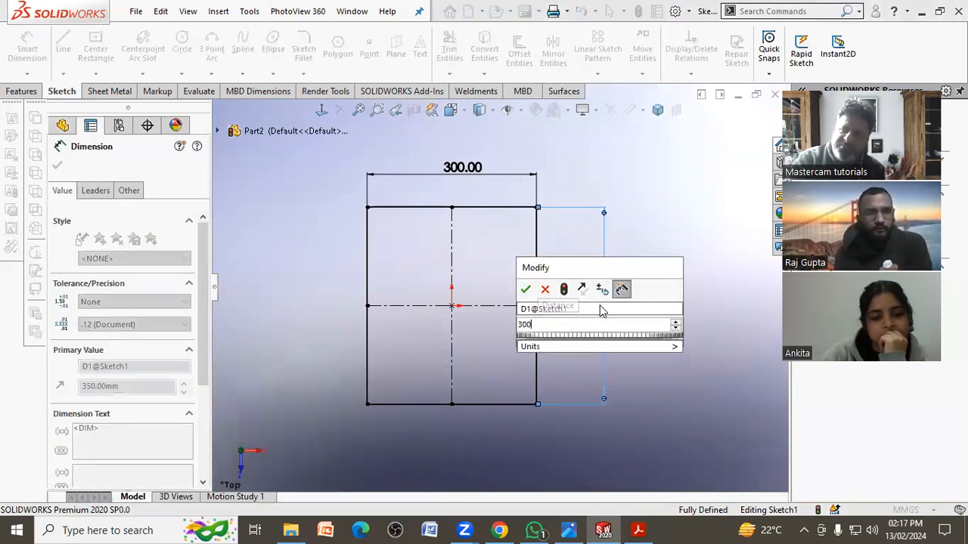
key(Return)
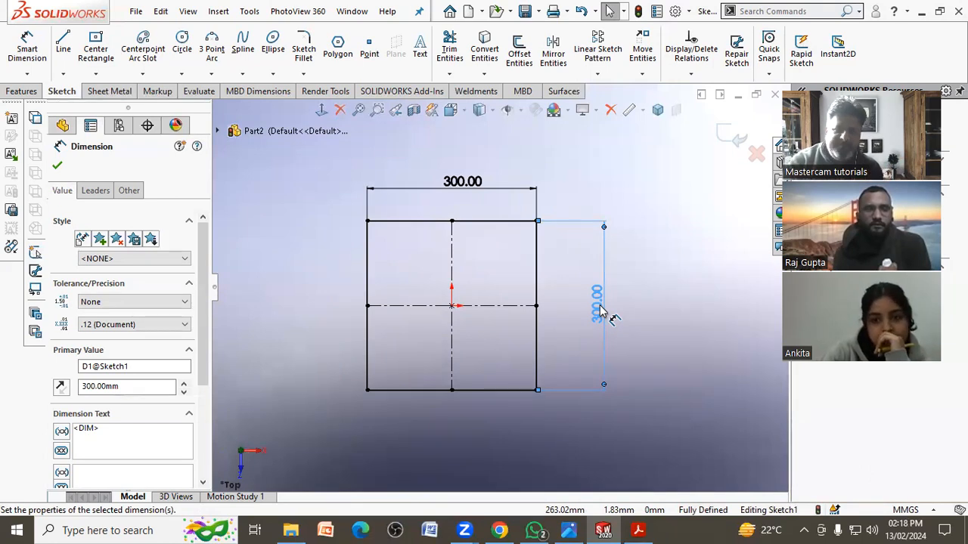
click(667, 250)
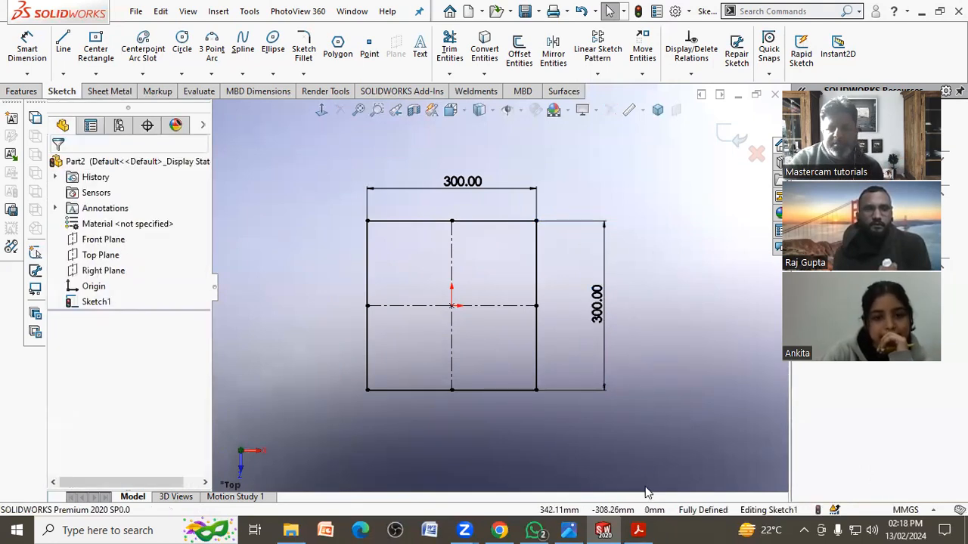
- Check the plate drawing in the PDF, switch back to SOLIDWORKS and sketch a circle about 50 mm in diameter in the upper-right quadrant
click(639, 530)
click(639, 530)
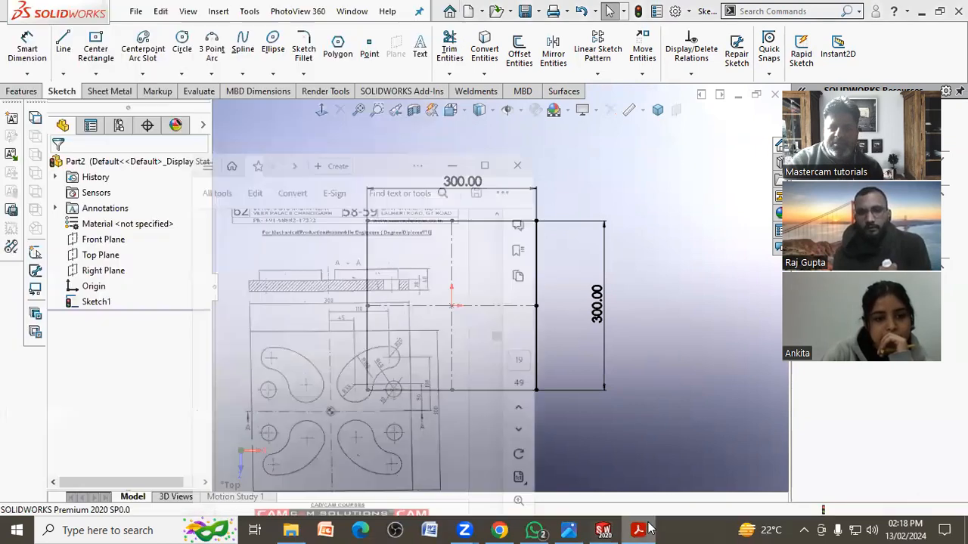
click(639, 530)
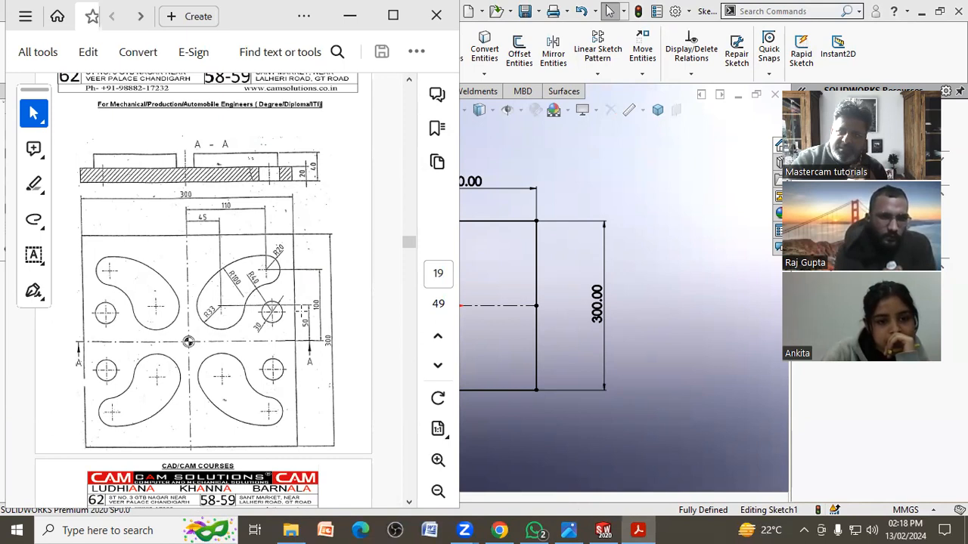
click(482, 308)
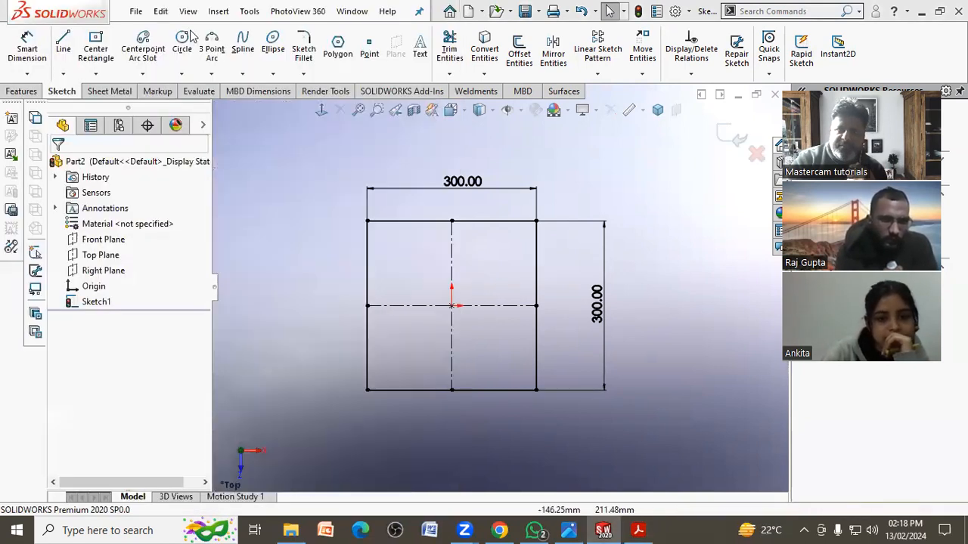
click(182, 45)
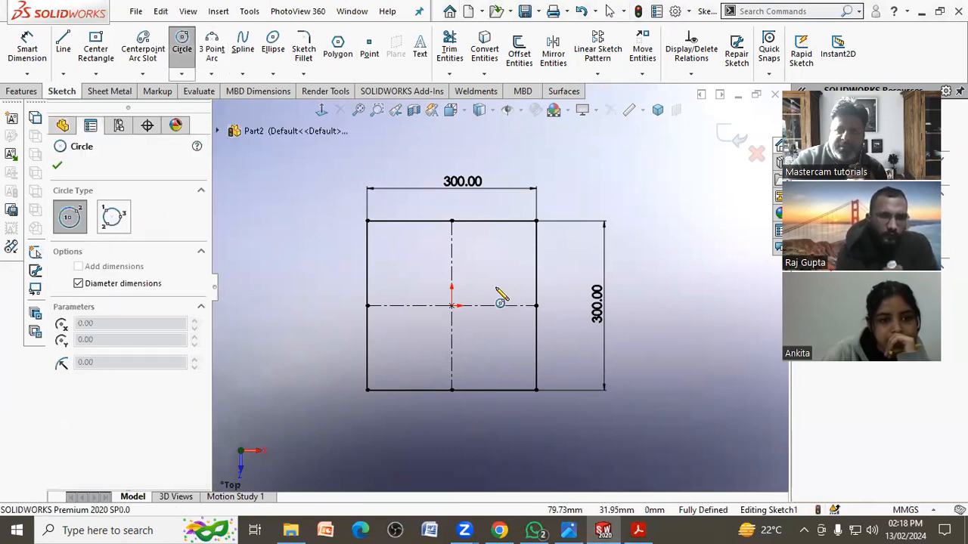
click(472, 279)
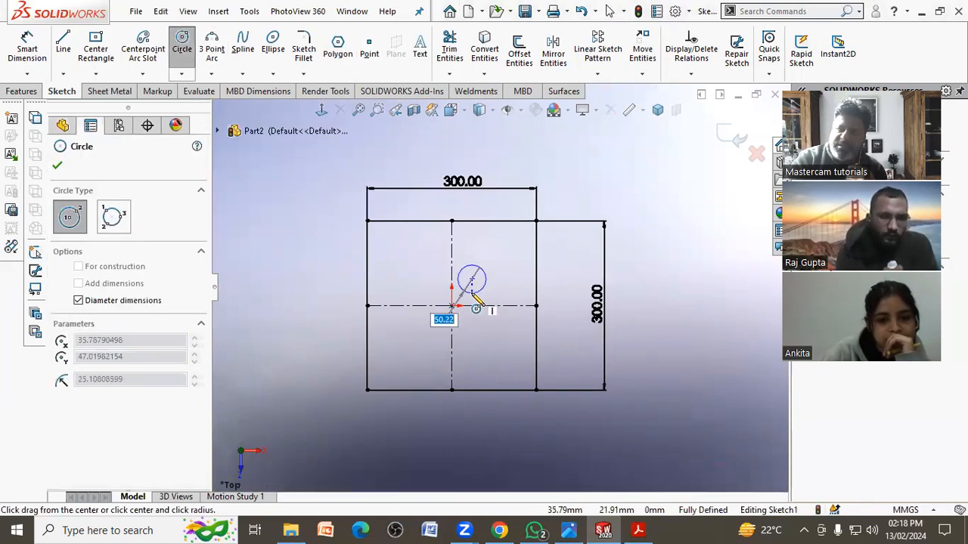
click(472, 292)
key(Escape)
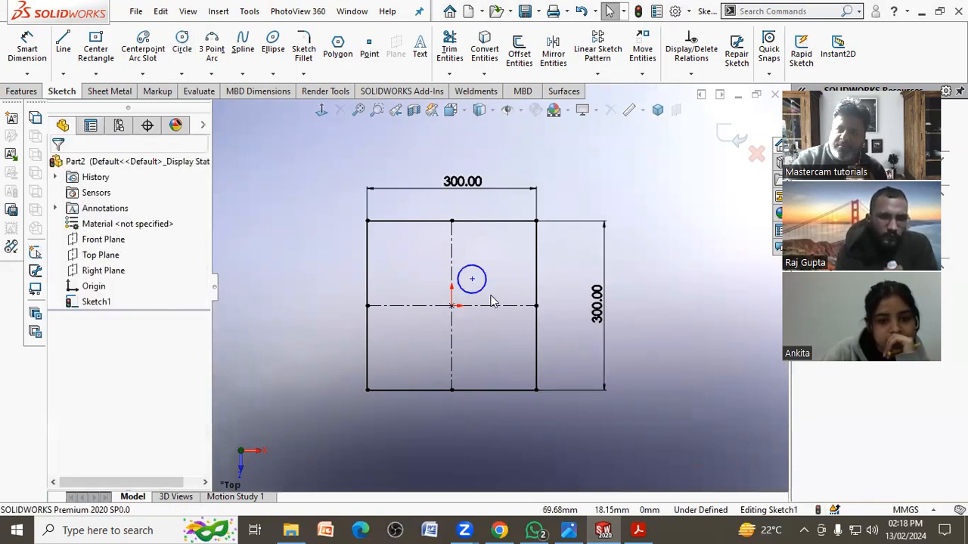
scroll(519, 257, down, 5)
scroll(517, 271, up, 5)
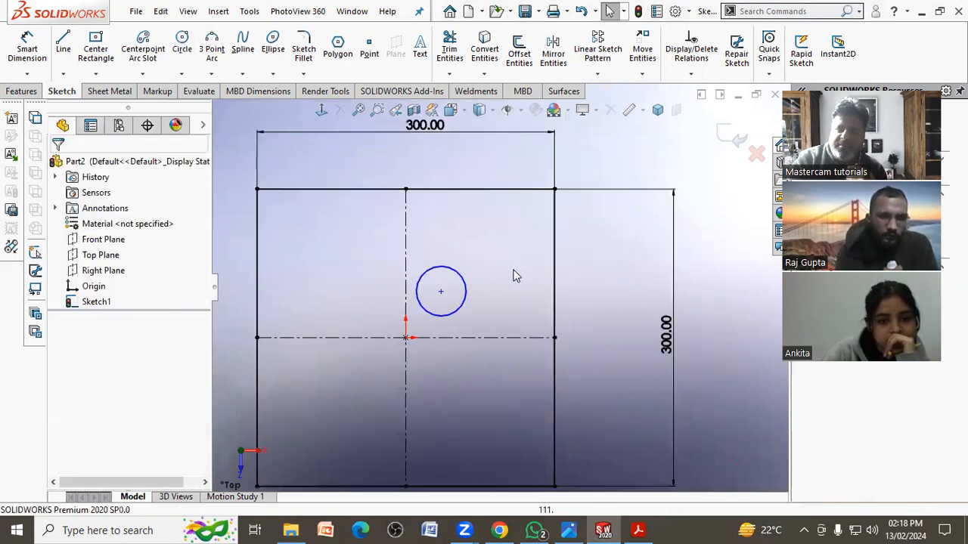
scroll(475, 277, up, 2)
scroll(519, 298, down, 4)
scroll(519, 292, up, 3)
scroll(515, 291, down, 1)
scroll(515, 292, down, 3)
scroll(514, 292, up, 3)
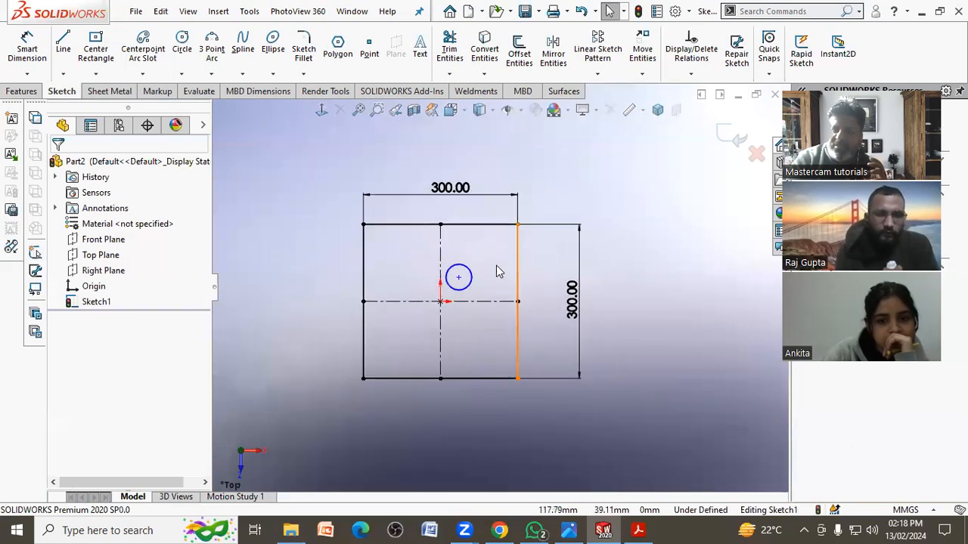
scroll(520, 238, down, 6)
scroll(585, 250, down, 3)
scroll(254, 303, down, 2)
scroll(386, 291, up, 5)
scroll(460, 328, down, 3)
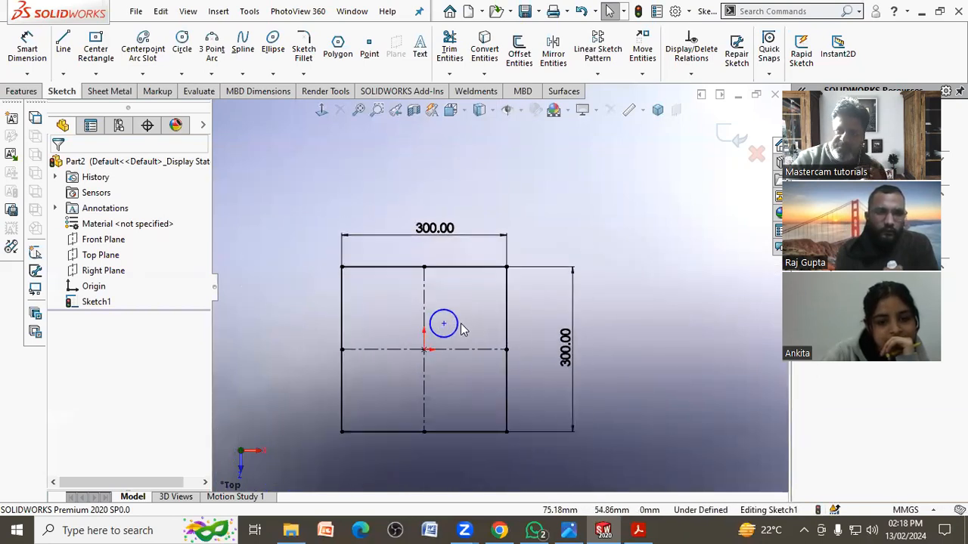
key(Escape)
scroll(439, 369, down, 3)
scroll(423, 330, down, 2)
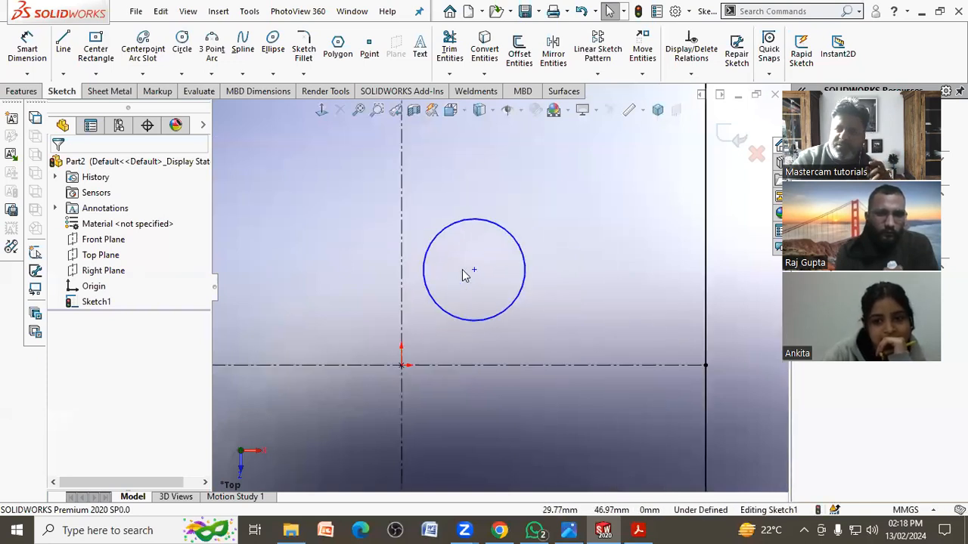
scroll(467, 276, up, 3)
scroll(507, 320, up, 3)
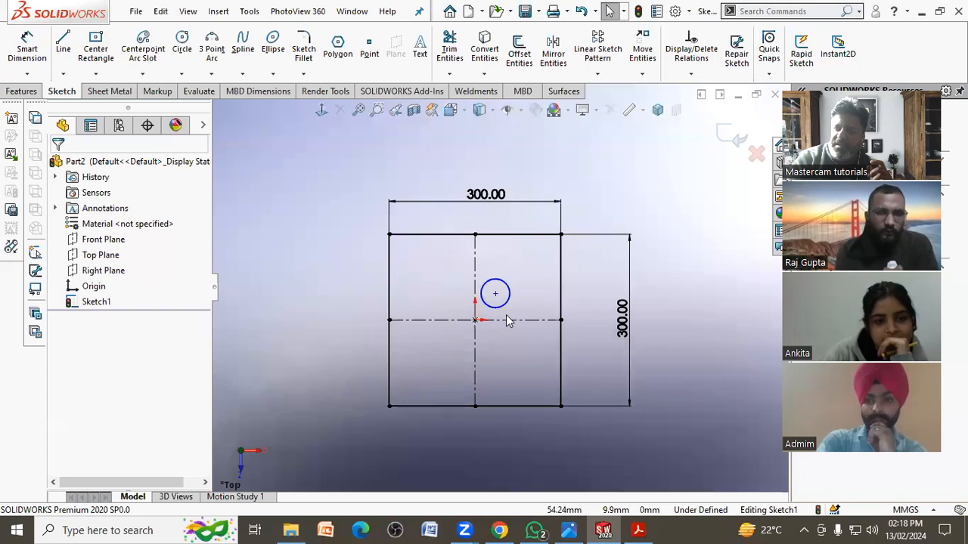
- Dimension the circle's centre 50 mm above the horizontal centerline
scroll(507, 320, down, 2)
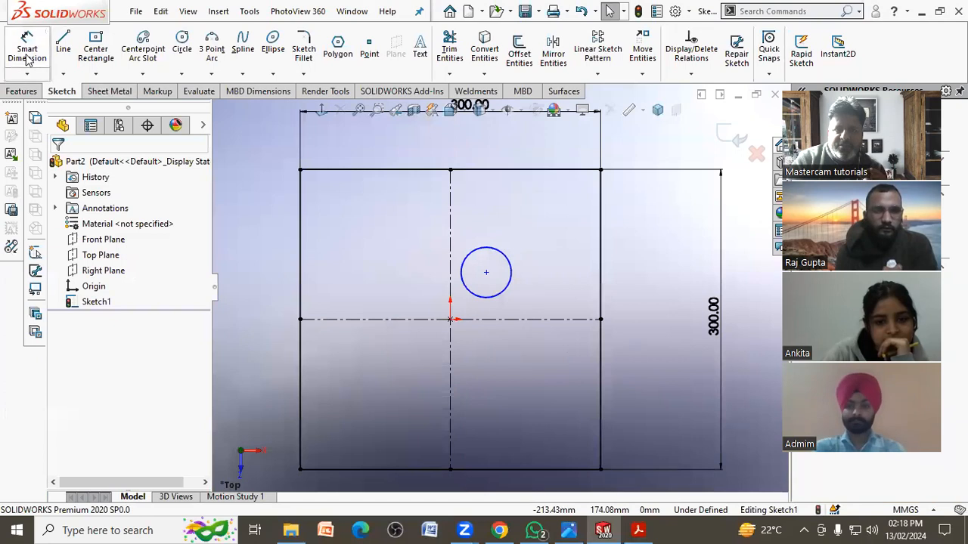
click(26, 51)
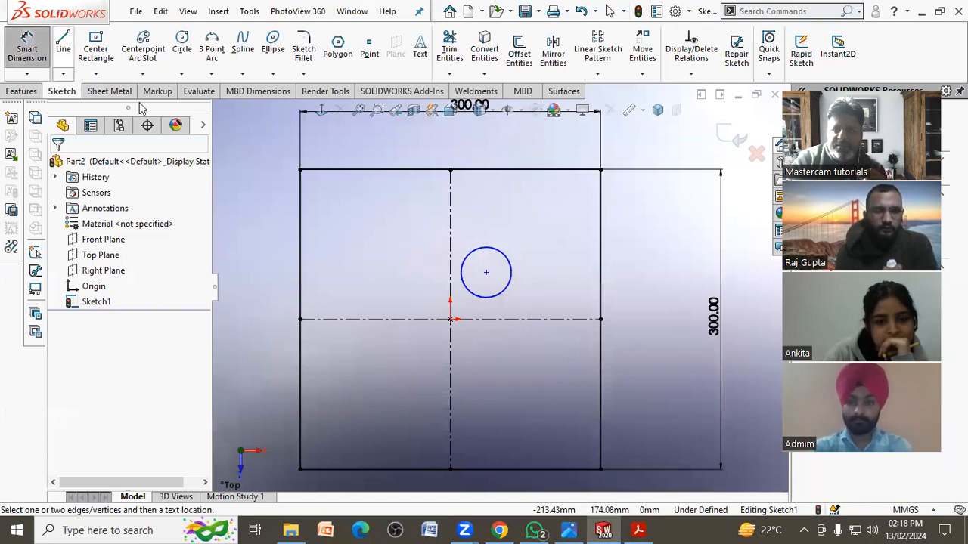
click(511, 320)
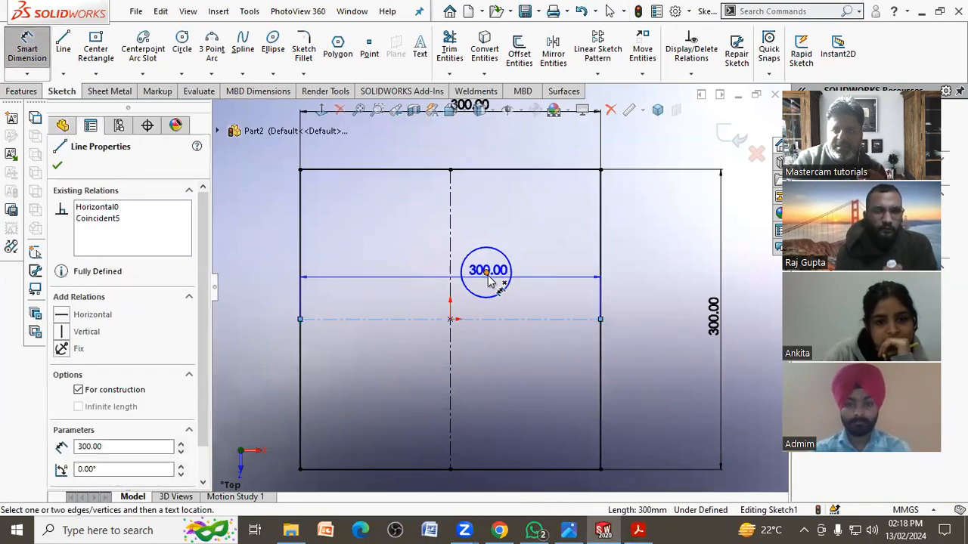
click(486, 272)
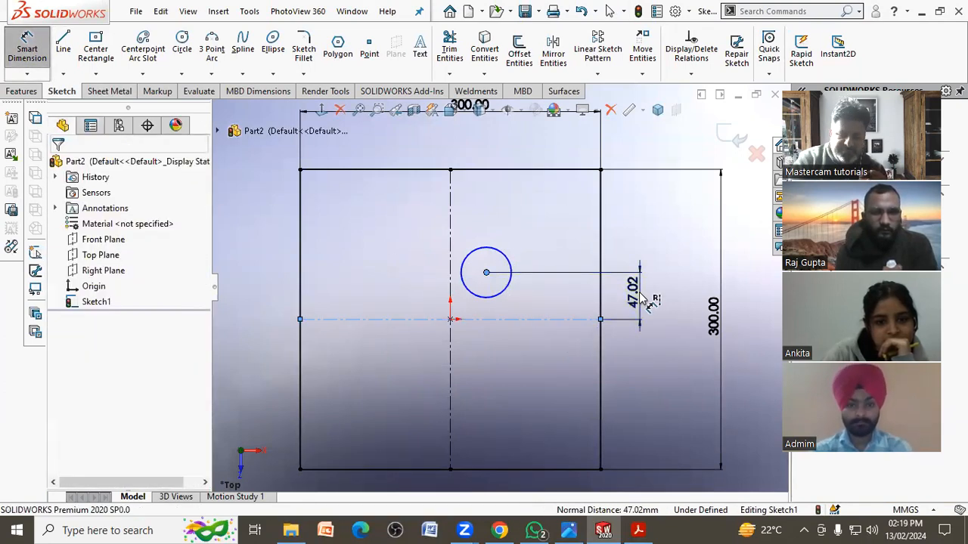
click(641, 298)
text(50)
key(Return)
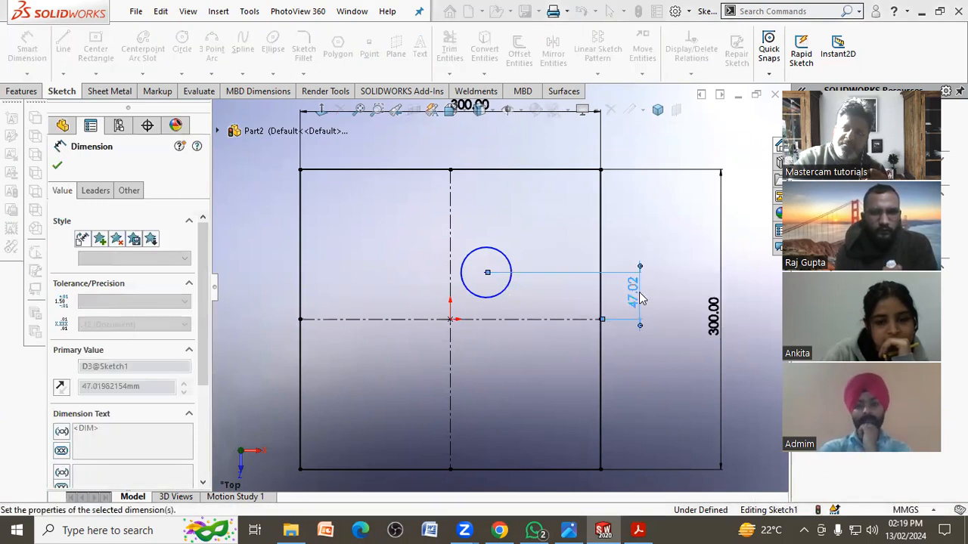
- Dimension the circle's centre 45 mm from the vertical centerline and finish dimensioning
click(452, 262)
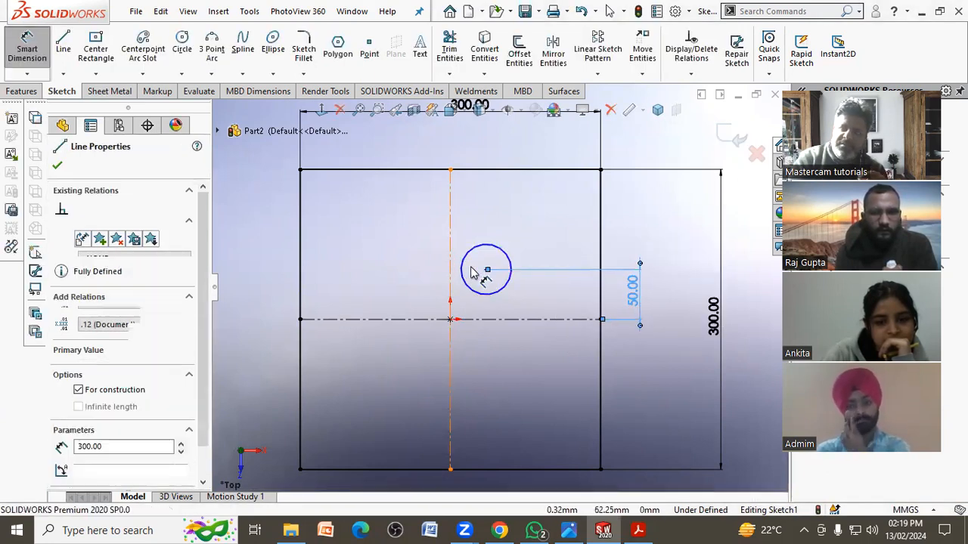
click(487, 270)
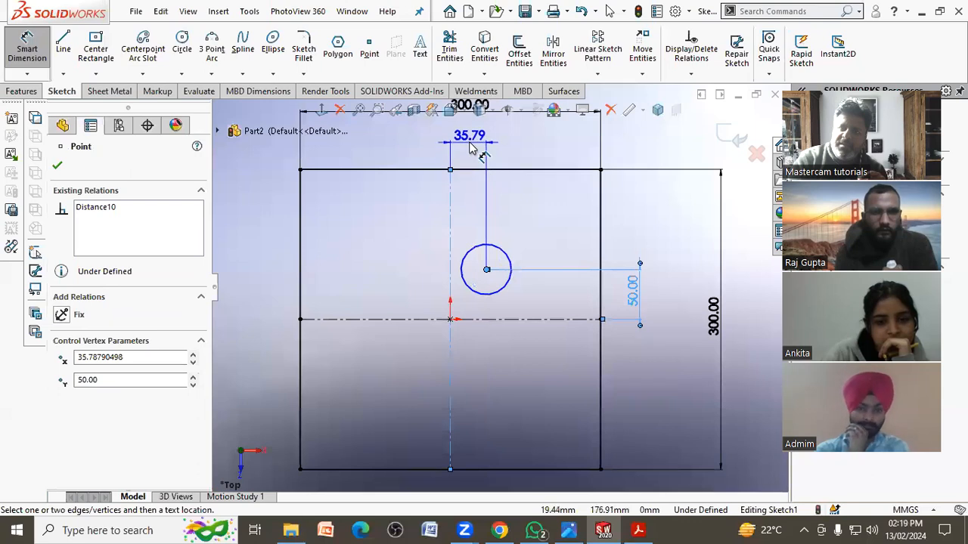
click(472, 150)
text(45)
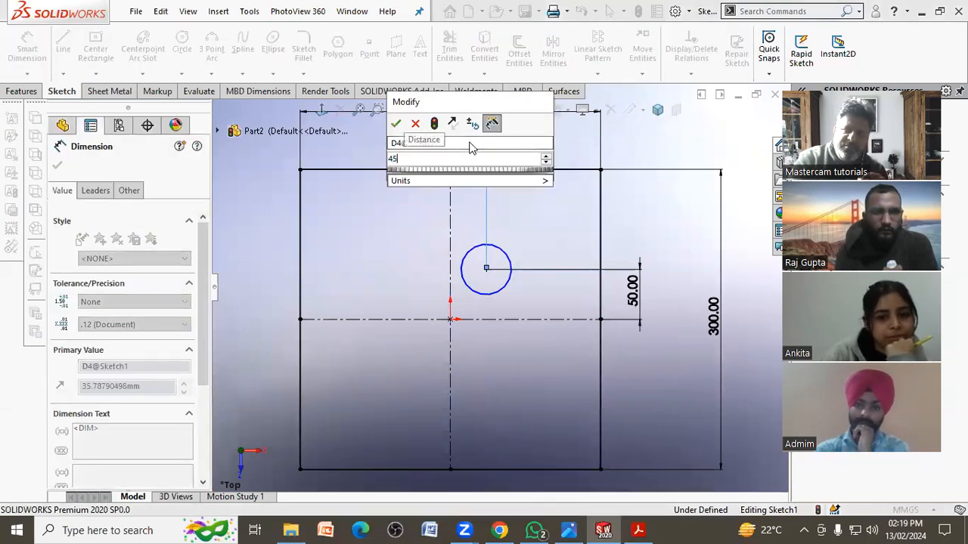
key(Return)
key(Escape)
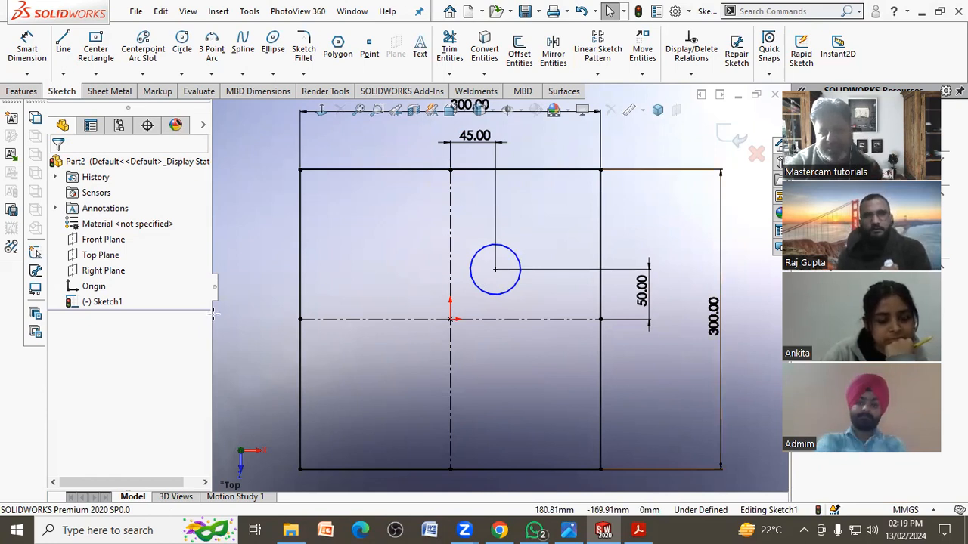
- Check the pad's radius in the PDF drawing and add a diameter dimension to the circle at its drawn size
click(639, 530)
click(542, 301)
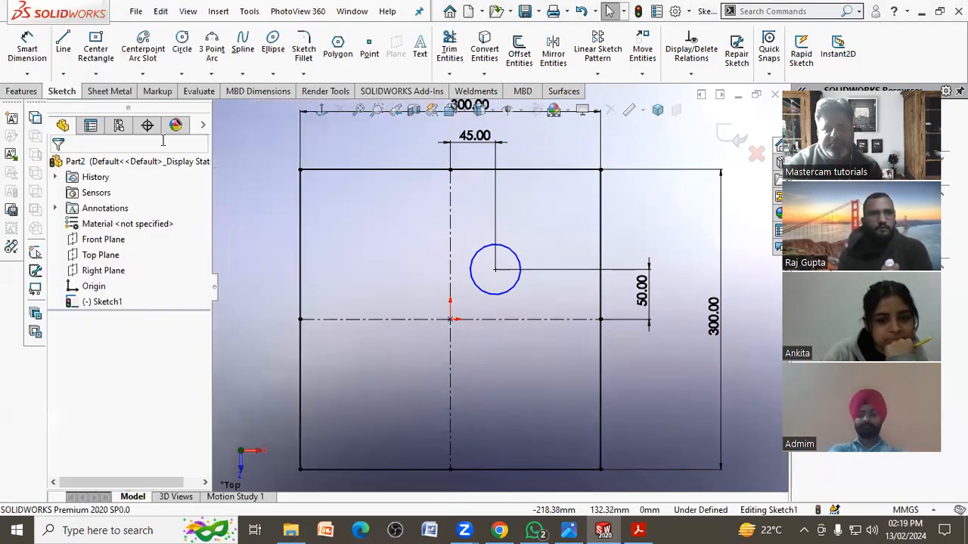
click(26, 47)
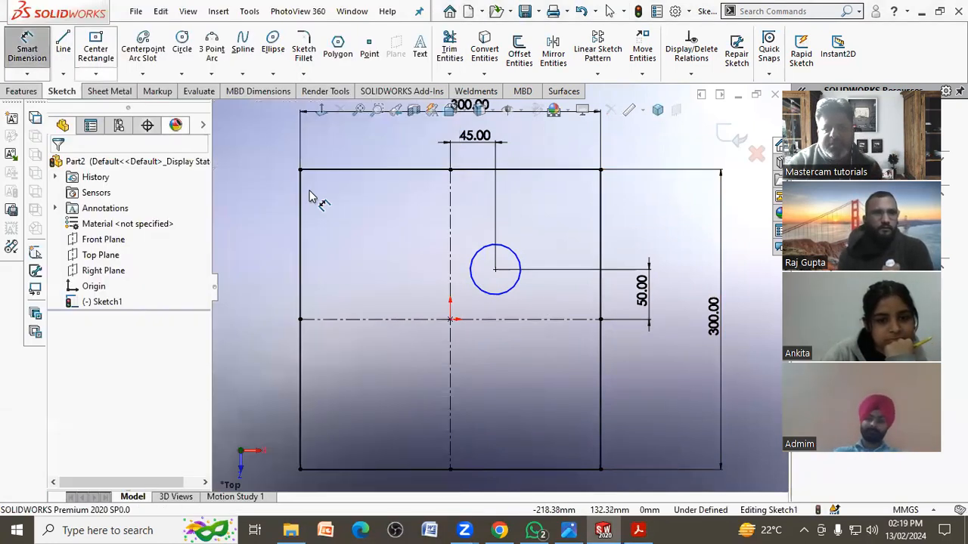
click(484, 297)
click(413, 285)
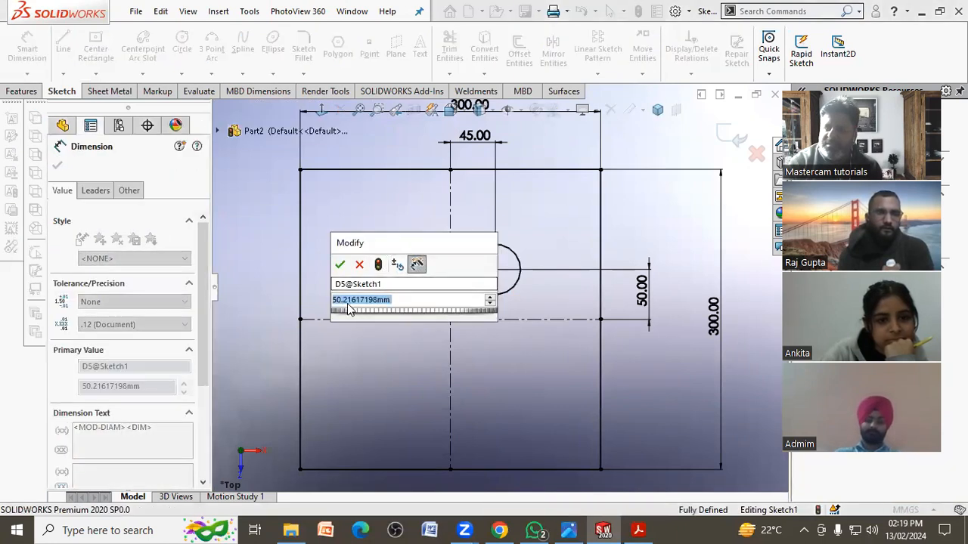
click(340, 264)
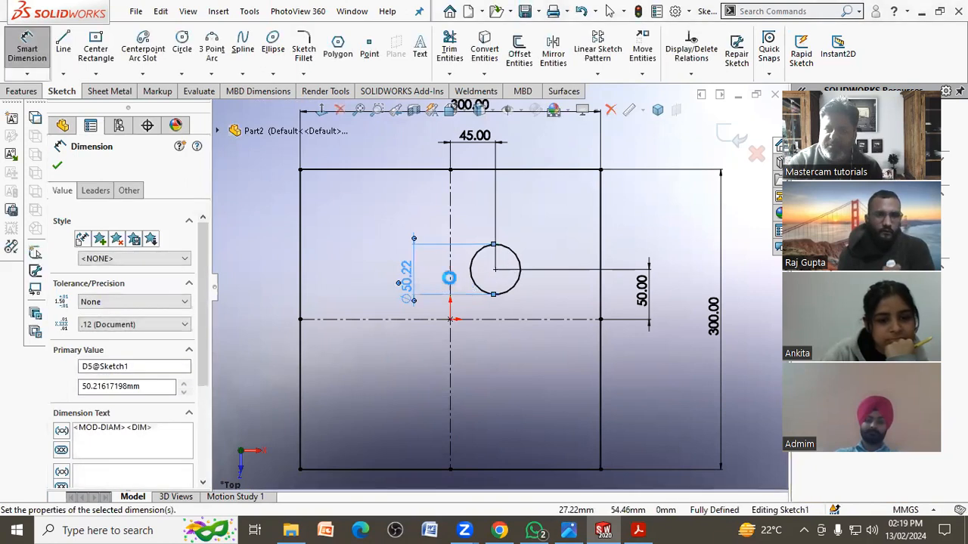
- Display the circle's diameter dimension as a radius and set it to 33 mm
click(96, 192)
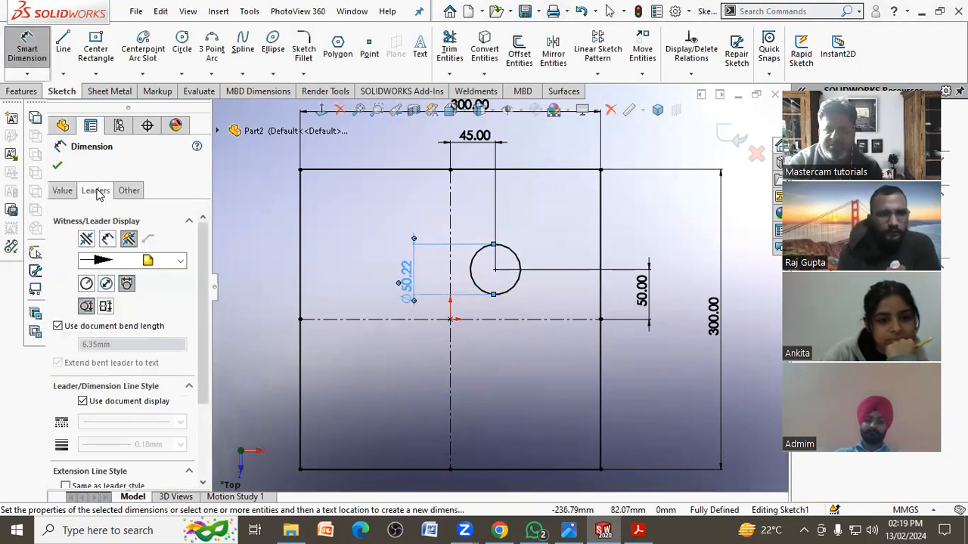
click(86, 284)
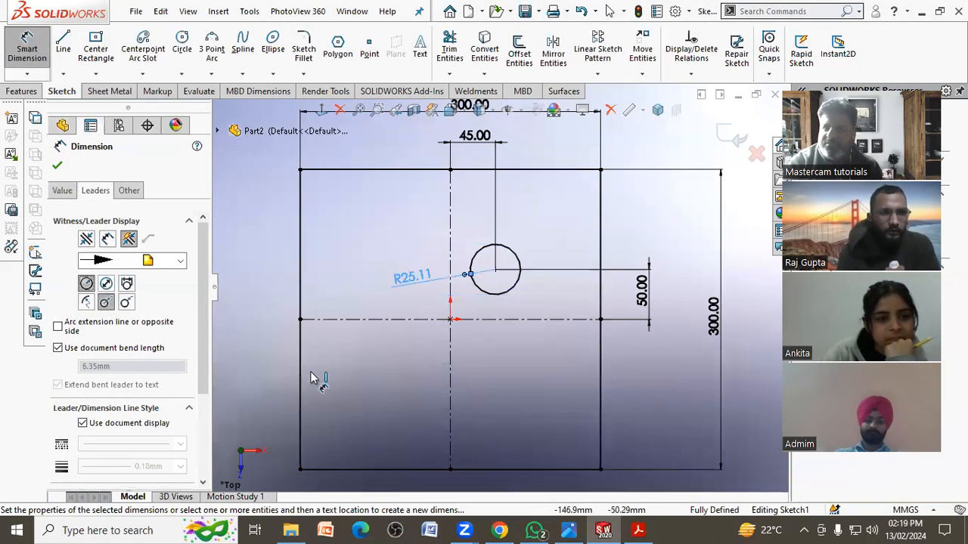
click(357, 385)
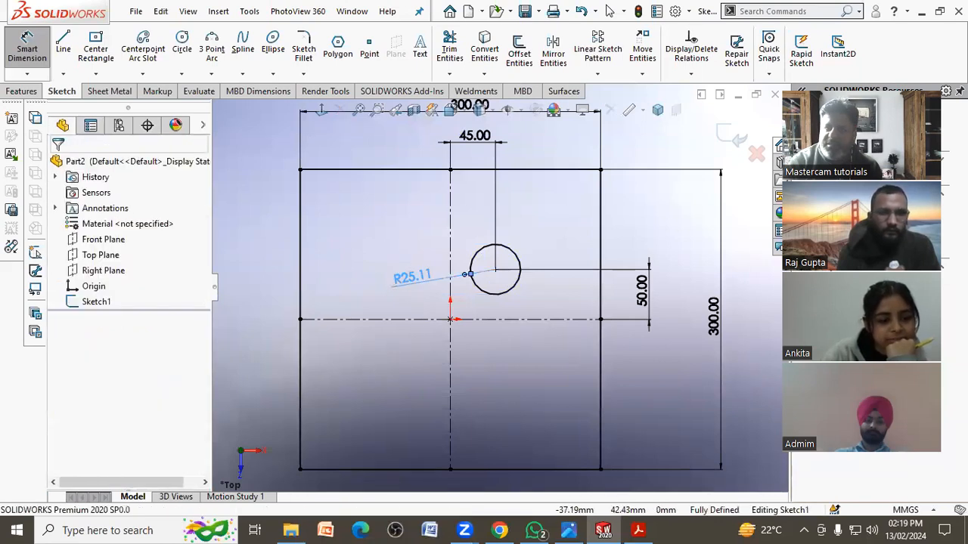
click(413, 278)
text(30)
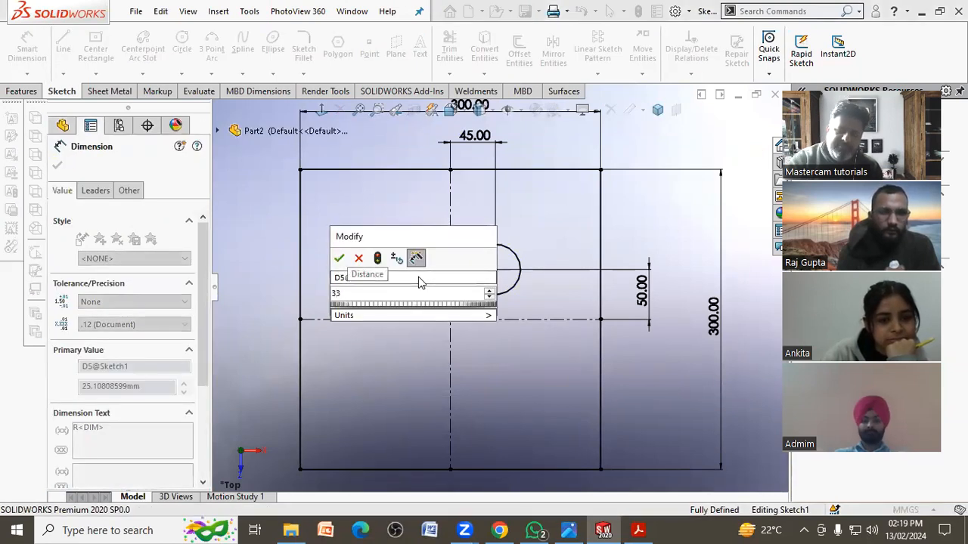
key(Escape)
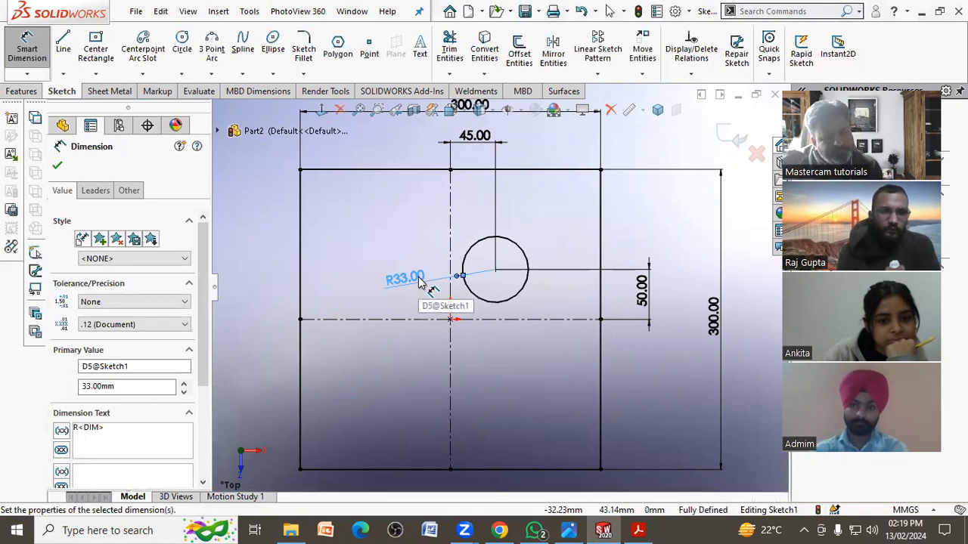
click(394, 332)
right_click(394, 332)
click(432, 378)
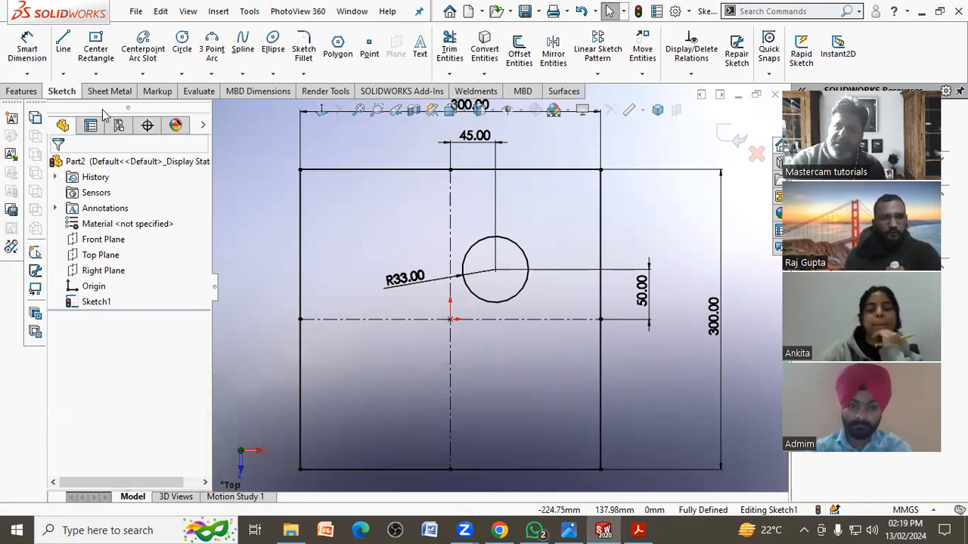
click(23, 53)
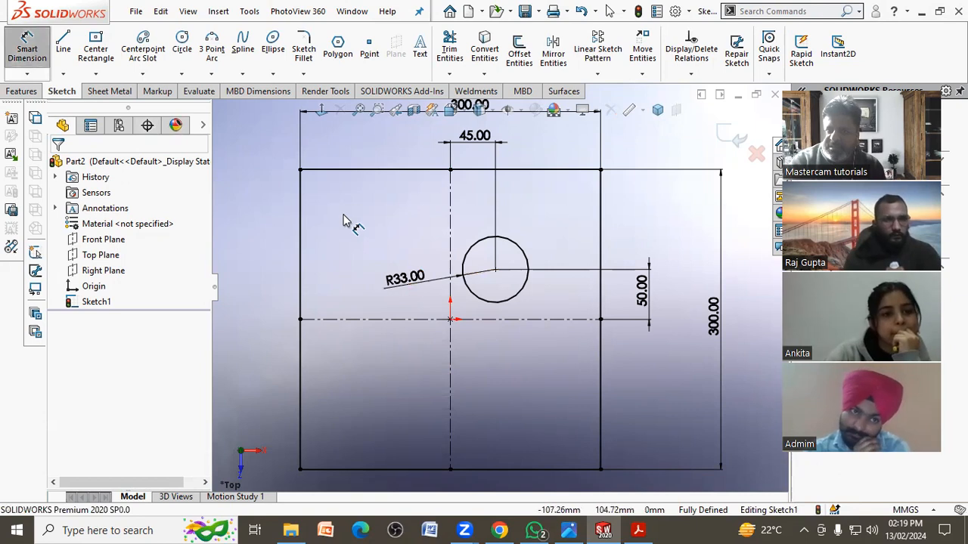
click(179, 59)
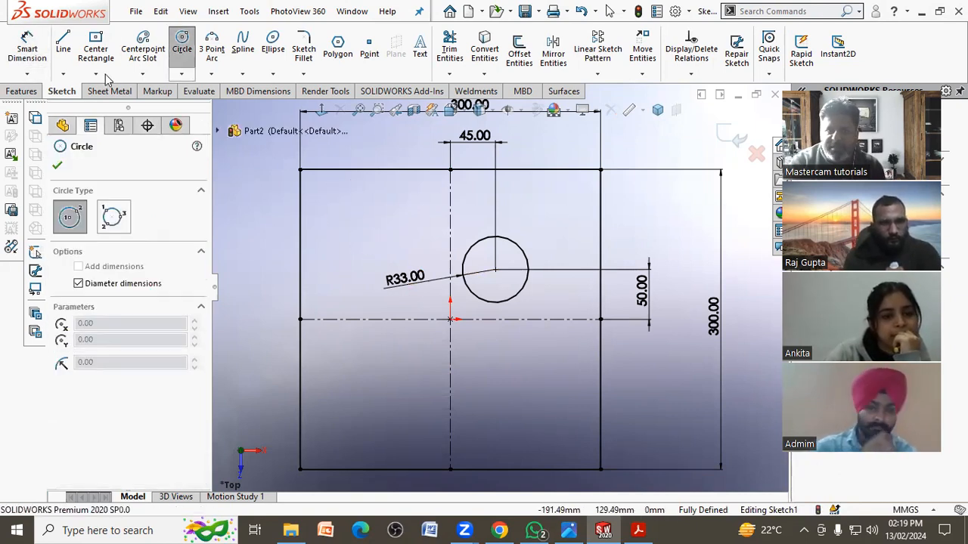
click(96, 51)
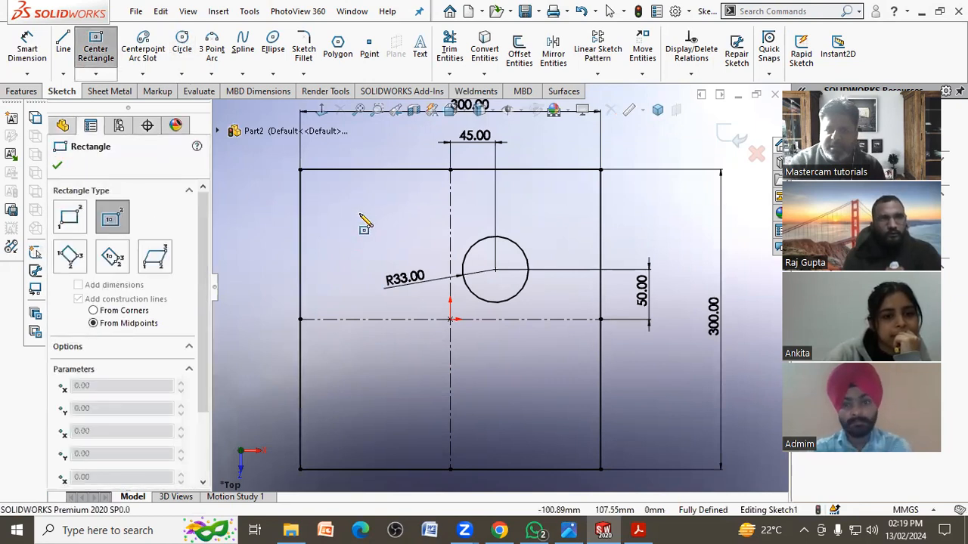
key(Escape)
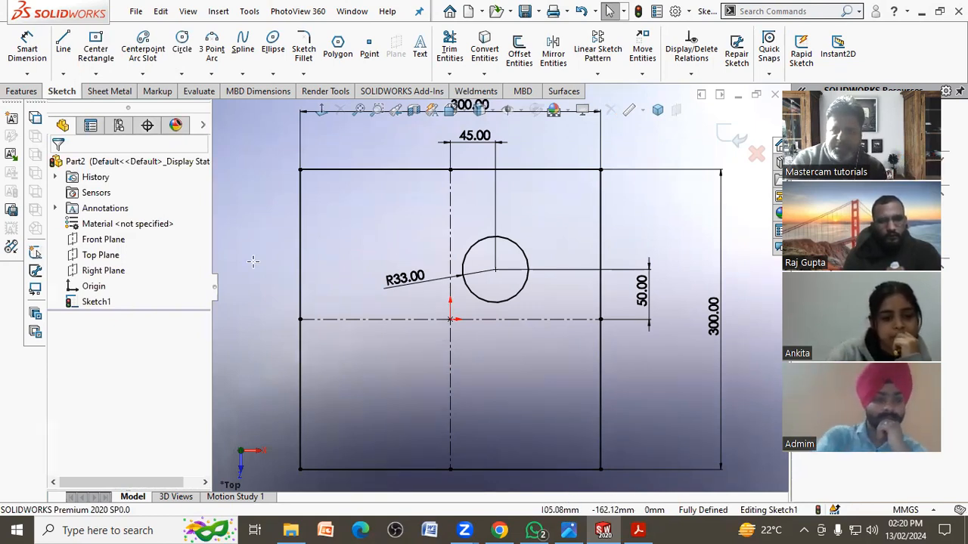
- Check the pad's smaller end in the PDF drawing and sketch a circle about 42 mm in diameter in the plate's upper-right area
key(alt+Tab)
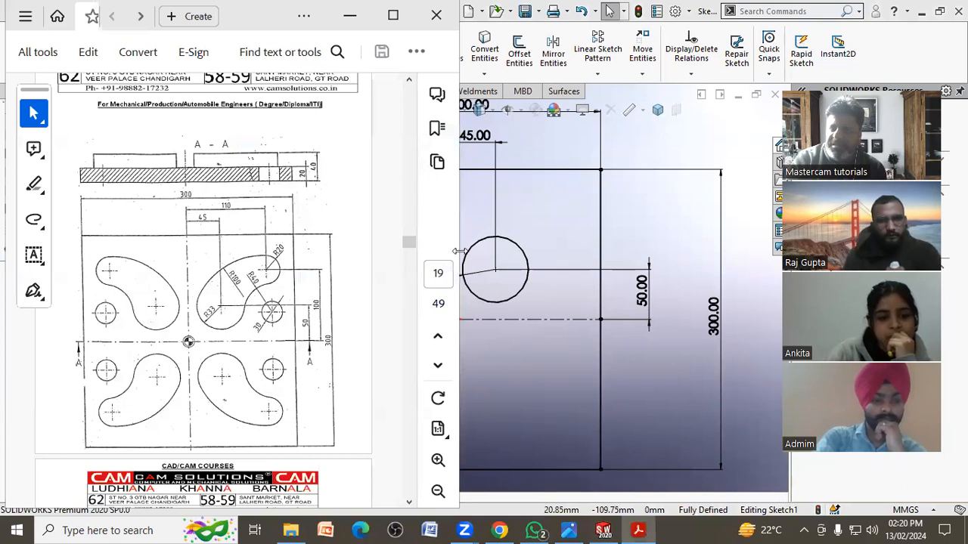
click(531, 226)
click(182, 45)
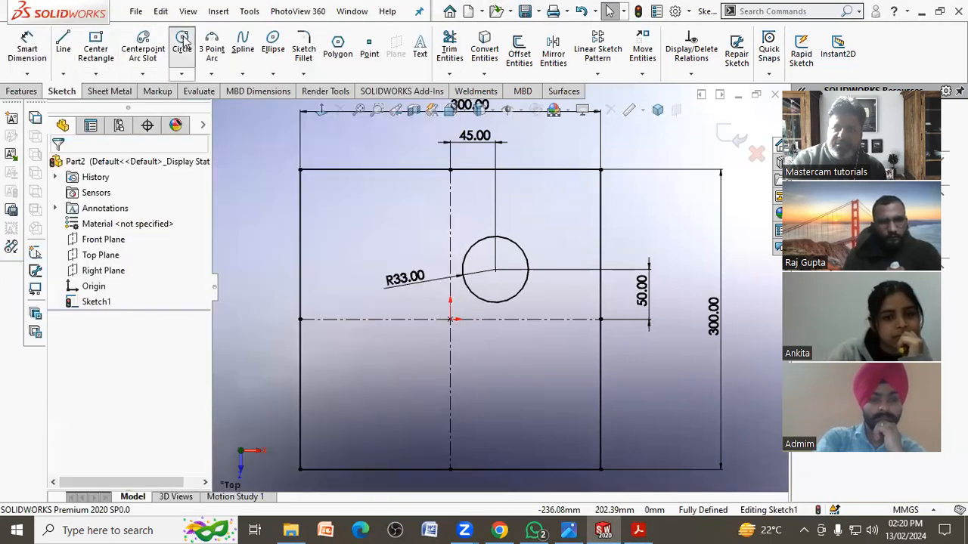
click(561, 216)
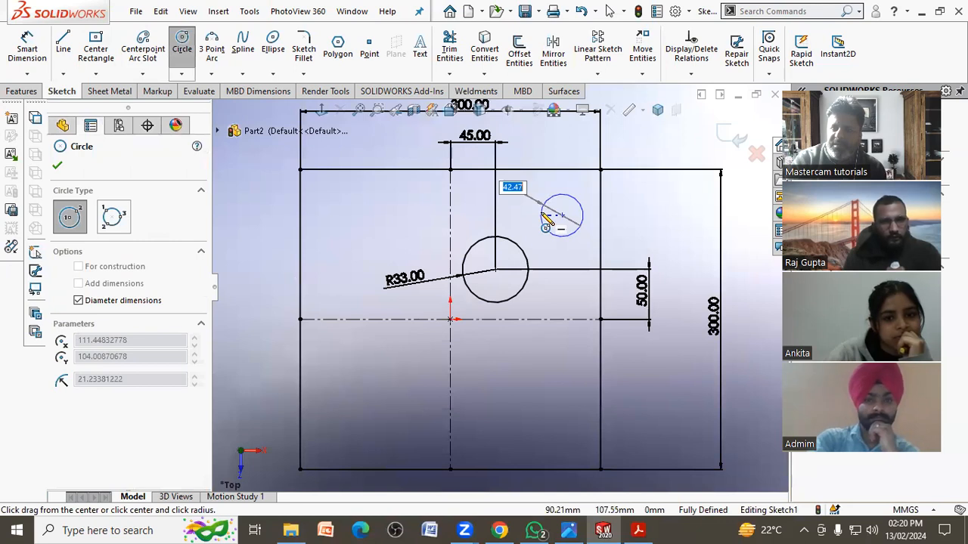
click(546, 219)
- Dimension the new circle's diameter as 40 mm and display the dimension as a radius
key(d)
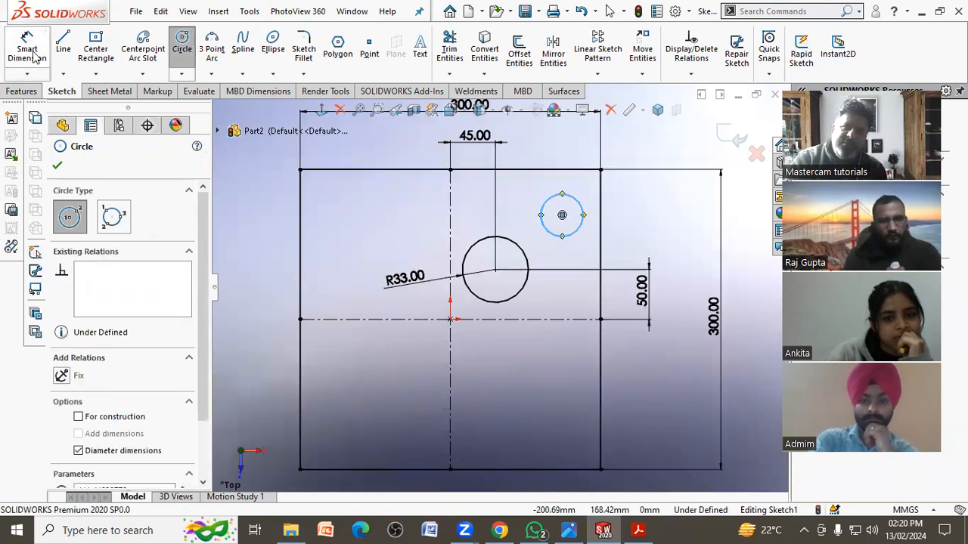
click(578, 201)
click(639, 205)
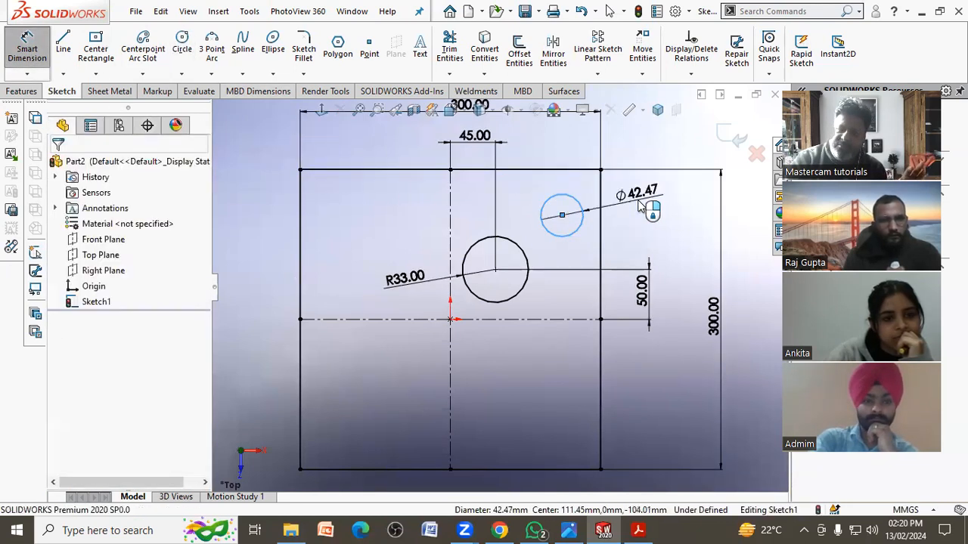
text(40)
key(Return)
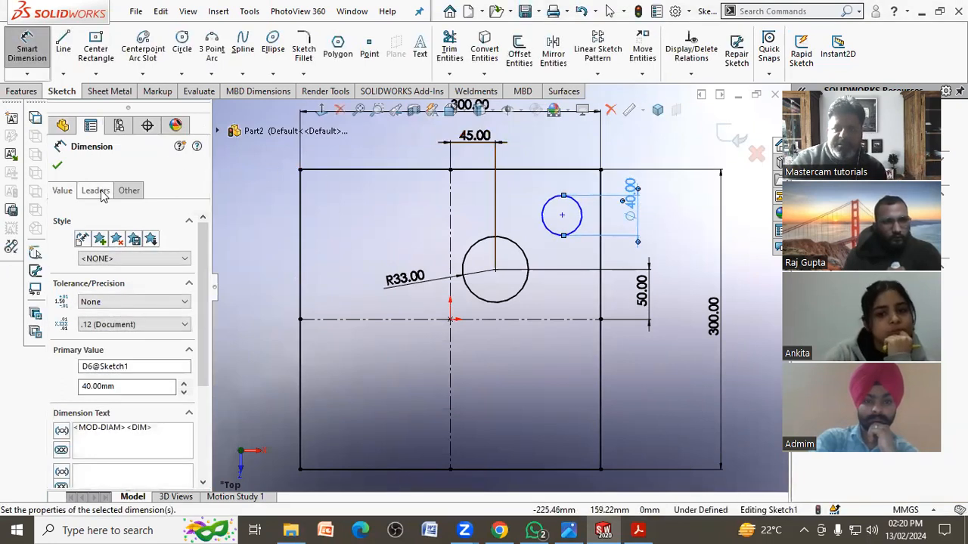
click(86, 283)
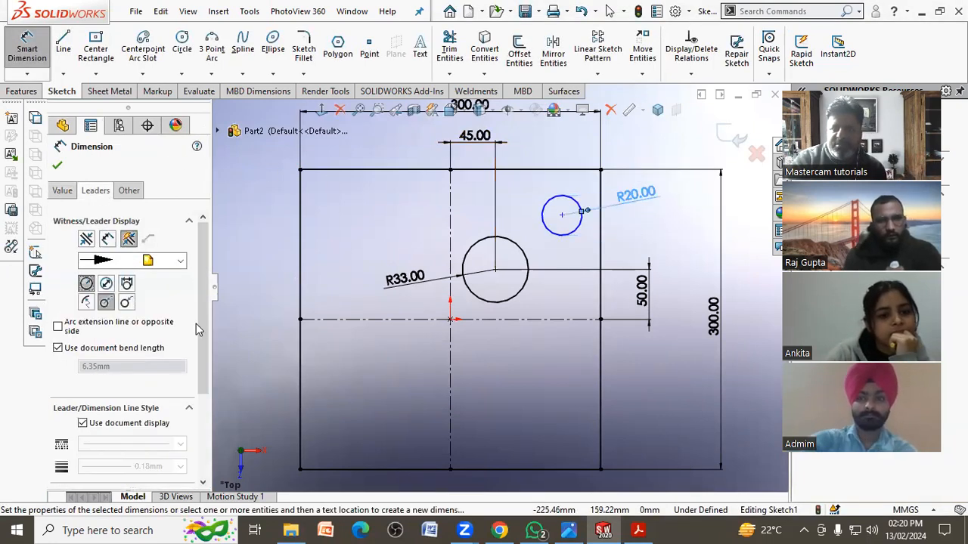
click(340, 369)
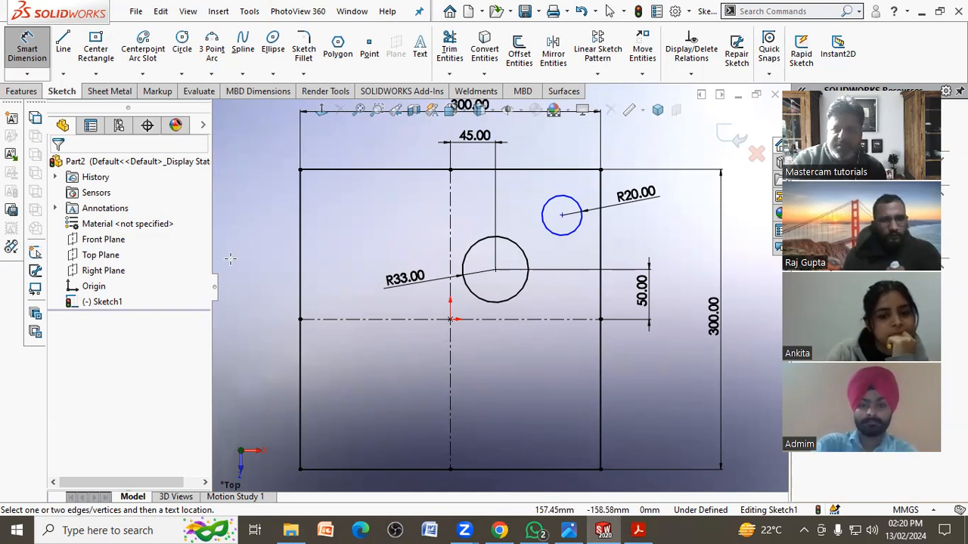
- Check the PDF drawing and dimension the R20 circle's centre 110 mm from the vertical centerline
key(alt+Tab)
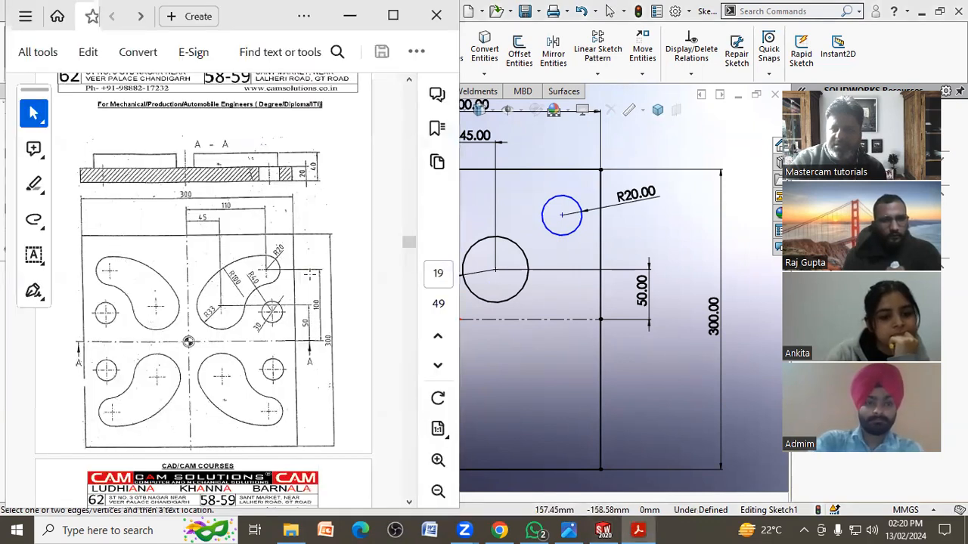
click(568, 369)
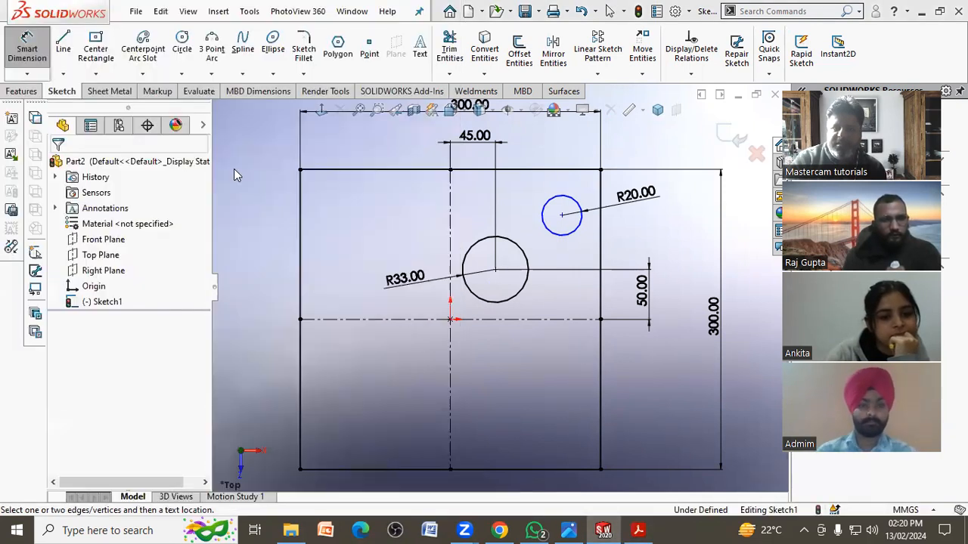
click(449, 210)
click(562, 216)
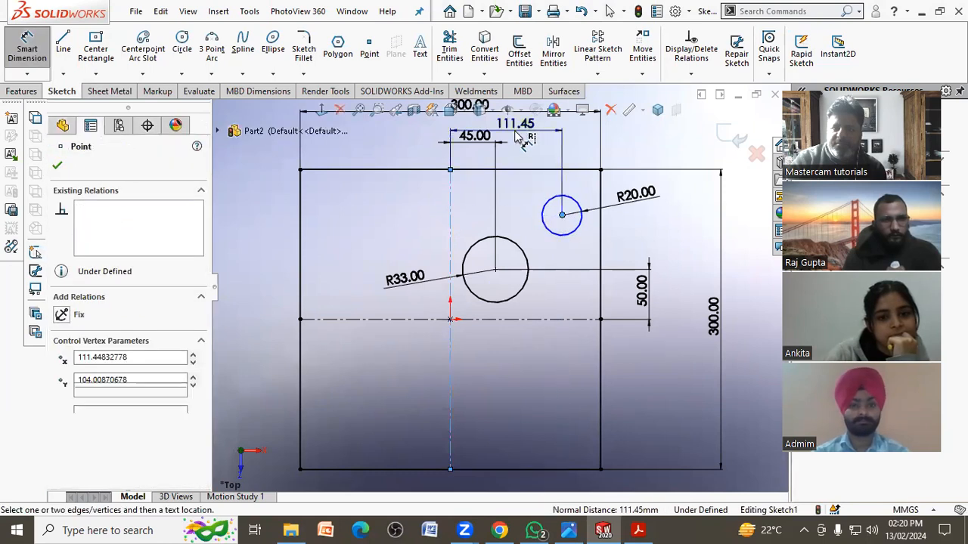
click(515, 134)
text(110)
key(Return)
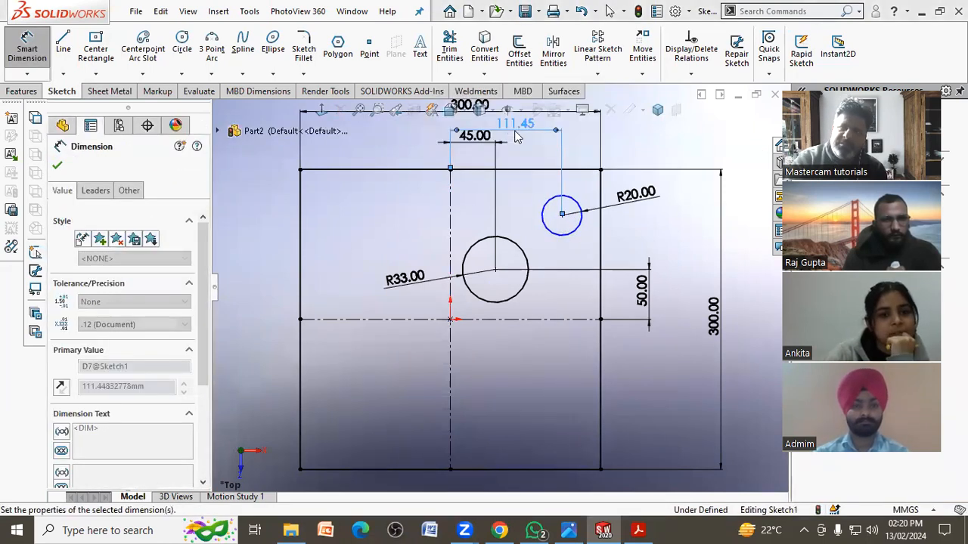
- Dimension the R20 circle's centre 100 mm above the horizontal centerline and finish dimensioning
drag(557, 320, 561, 217)
click(561, 216)
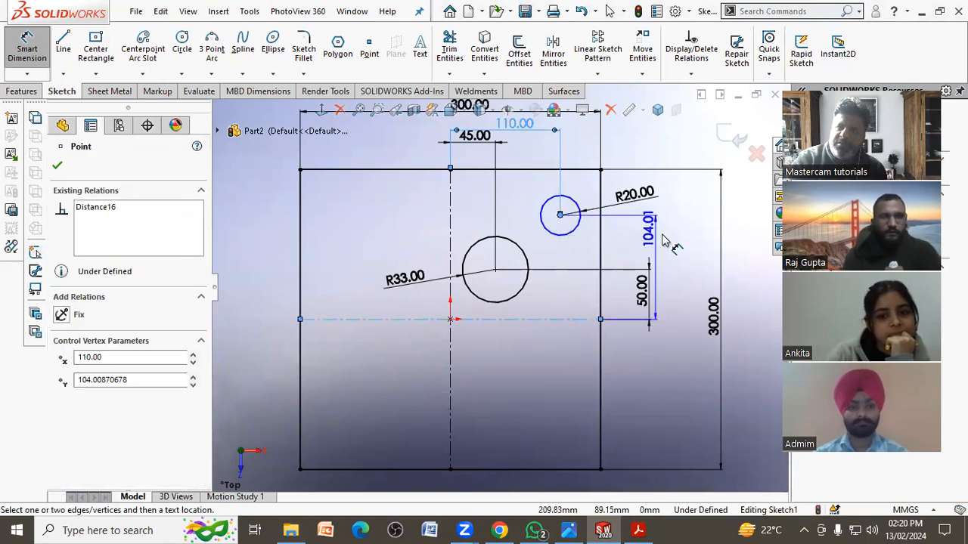
click(679, 278)
text(100)
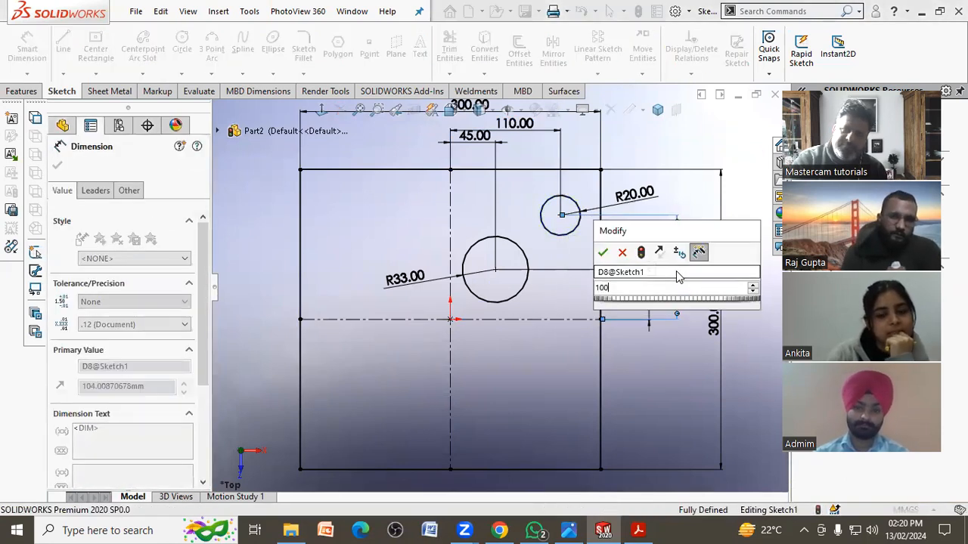
key(Return)
key(Escape)
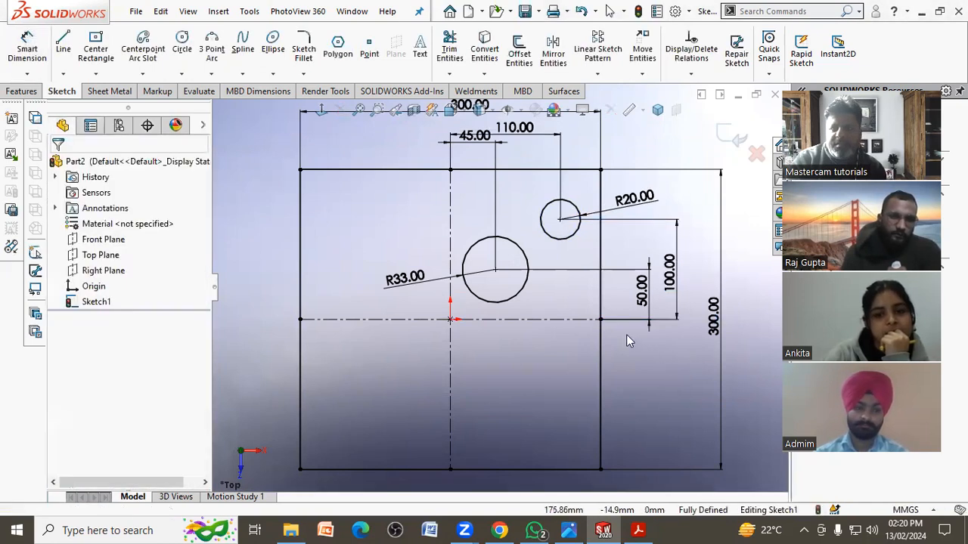
- Move the 300 mm width and 110 mm dimensions farther above the plate to space them apart
scroll(626, 334, up, 3)
scroll(476, 201, down, 4)
scroll(476, 201, down, 1)
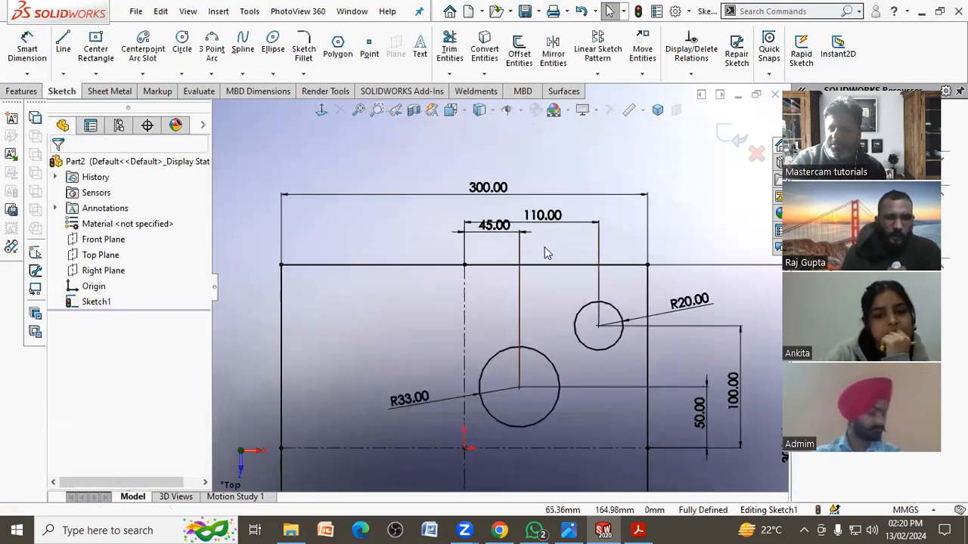
drag(487, 188, 489, 160)
drag(542, 217, 541, 204)
click(620, 217)
- Reposition the R20 dimension up and away from its circle outside the plate's right edge
scroll(619, 217, up, 3)
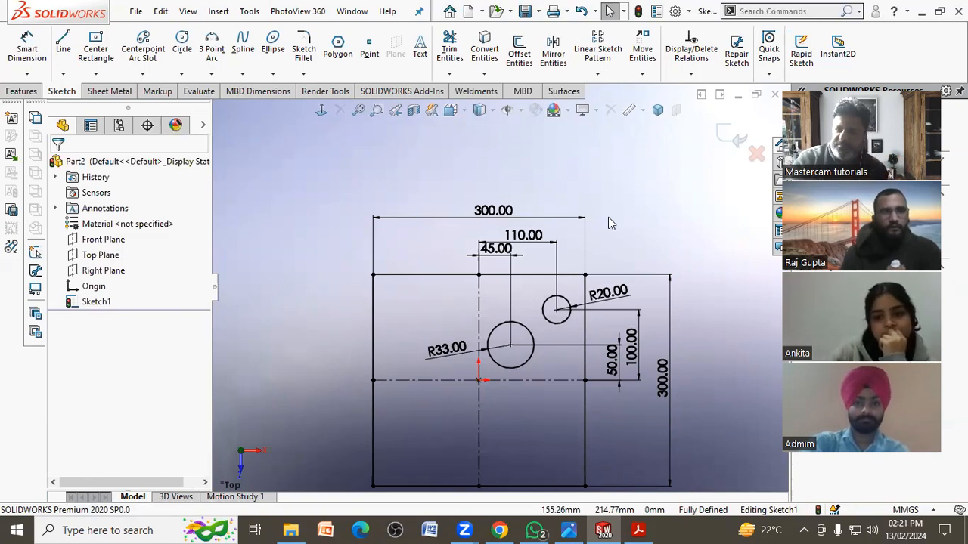
scroll(559, 302, up, 2)
scroll(486, 343, down, 4)
scroll(503, 346, down, 1)
drag(572, 262, 599, 257)
click(647, 420)
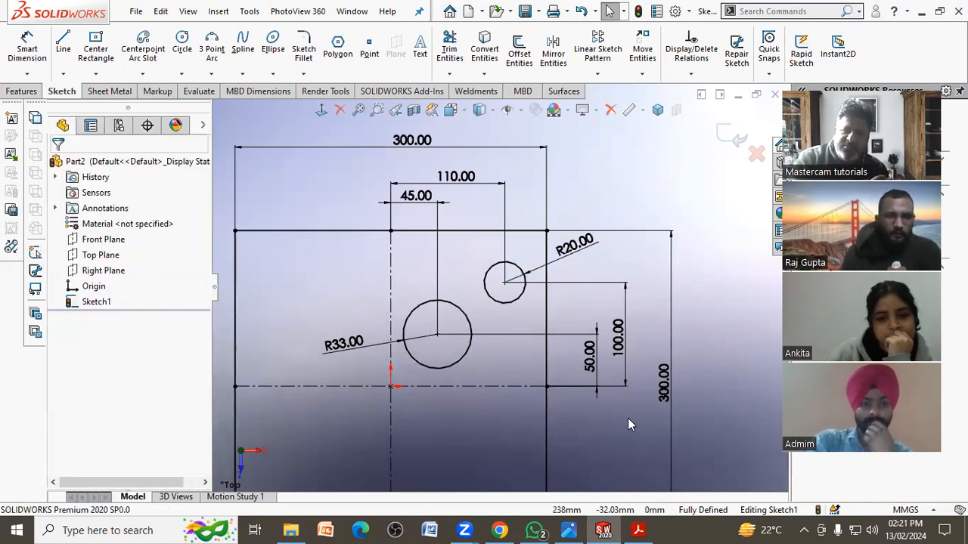
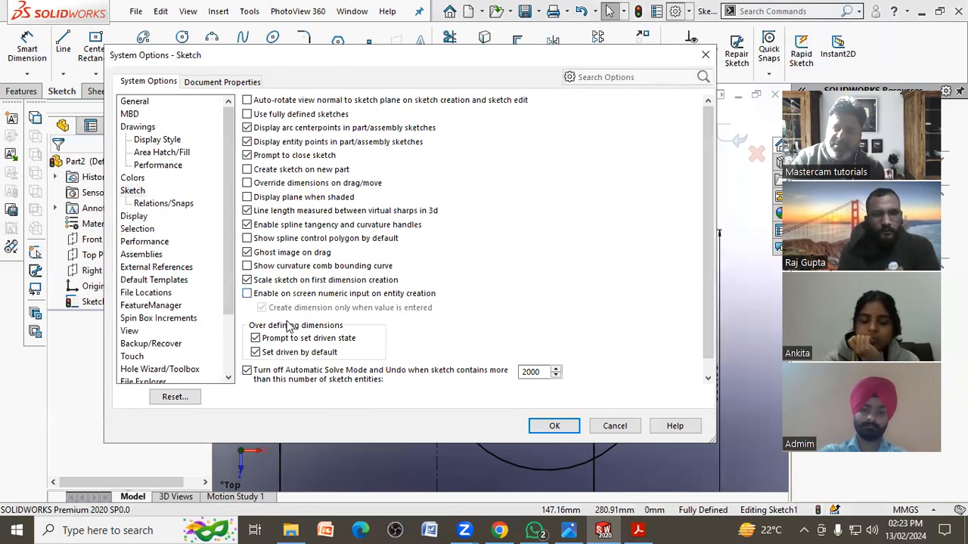
- Enable on screen numeric input on entity creation in the sketch options and apply the settings
click(247, 294)
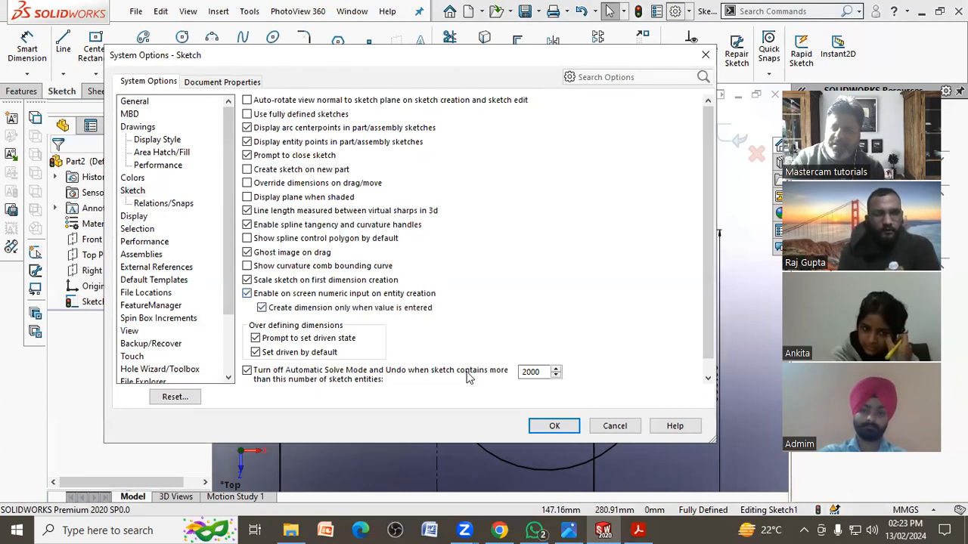
click(555, 426)
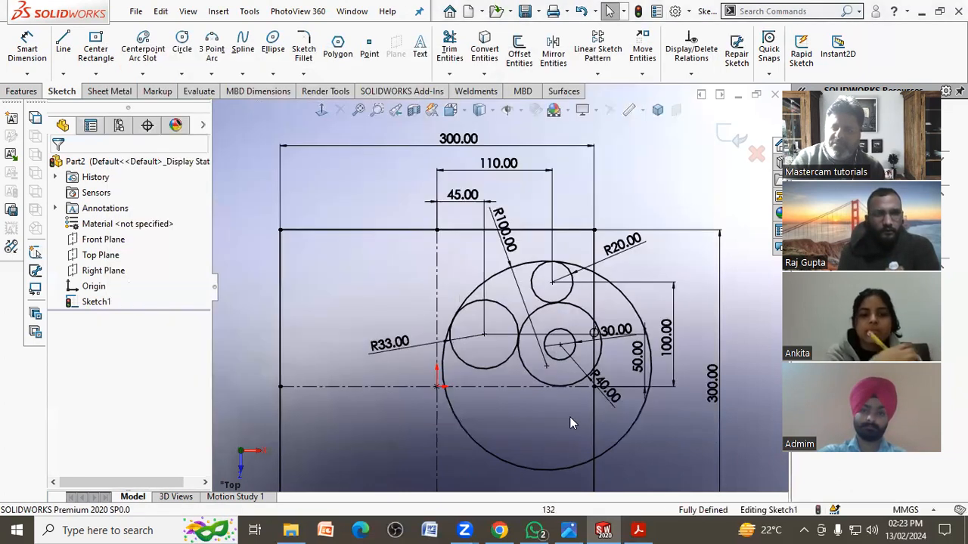
- Delete the 30 mm circle at the centre of the R40 circle
click(560, 361)
key(Delete)
click(406, 265)
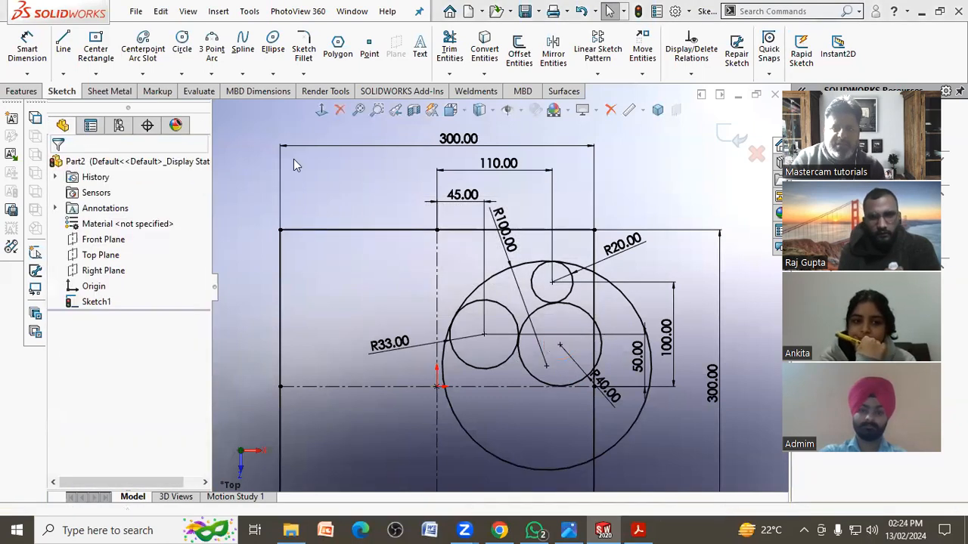
- Sketch a 30 mm diameter circle centred on the R40 circle, entering its size while drawing
click(181, 45)
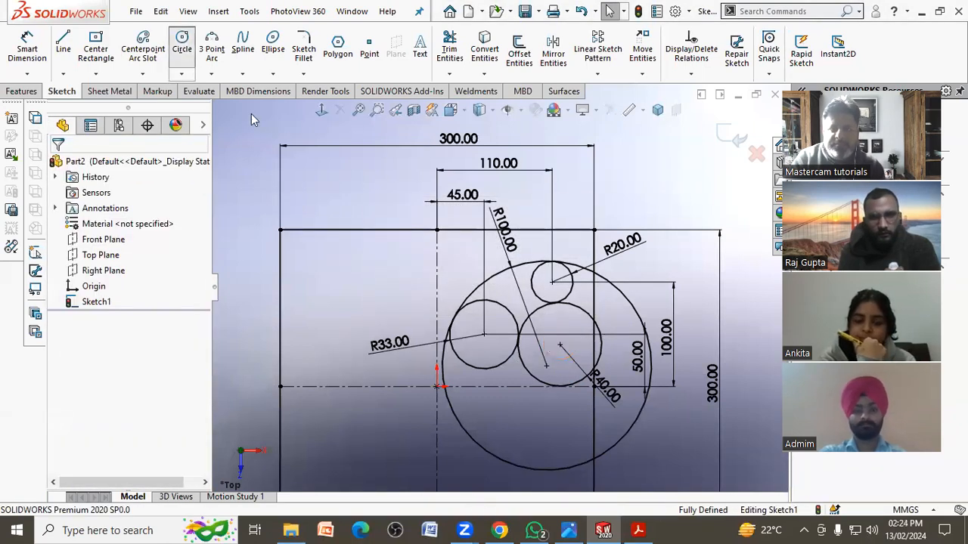
click(558, 346)
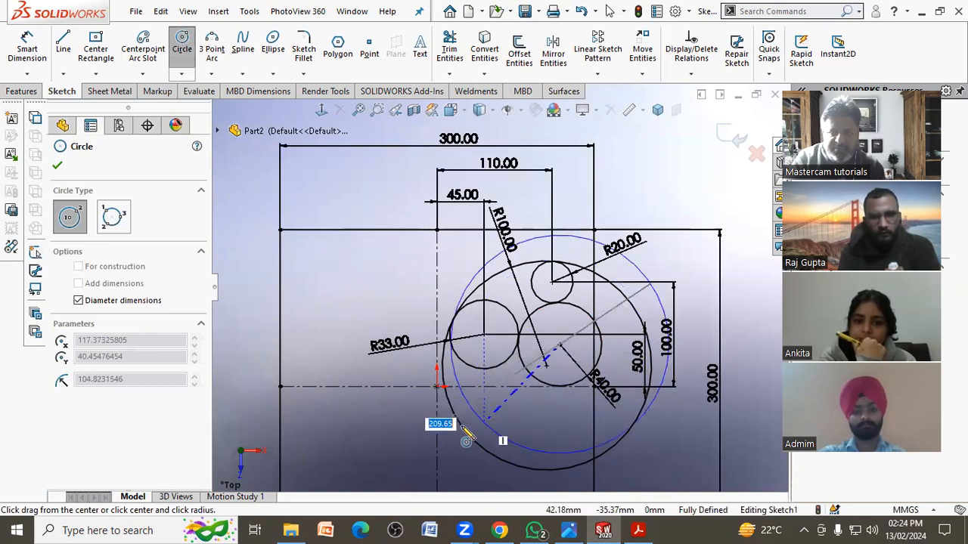
text(30)
key(Return)
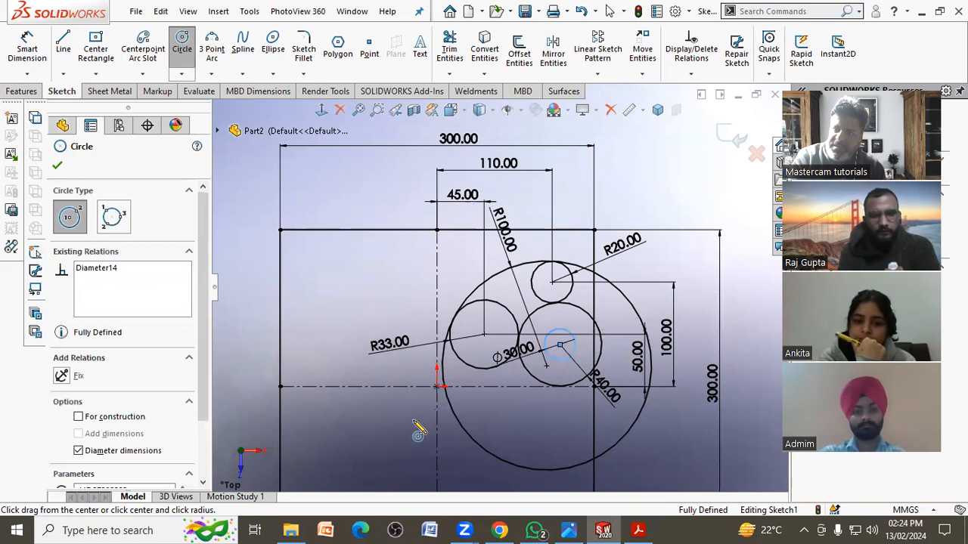
key(Escape)
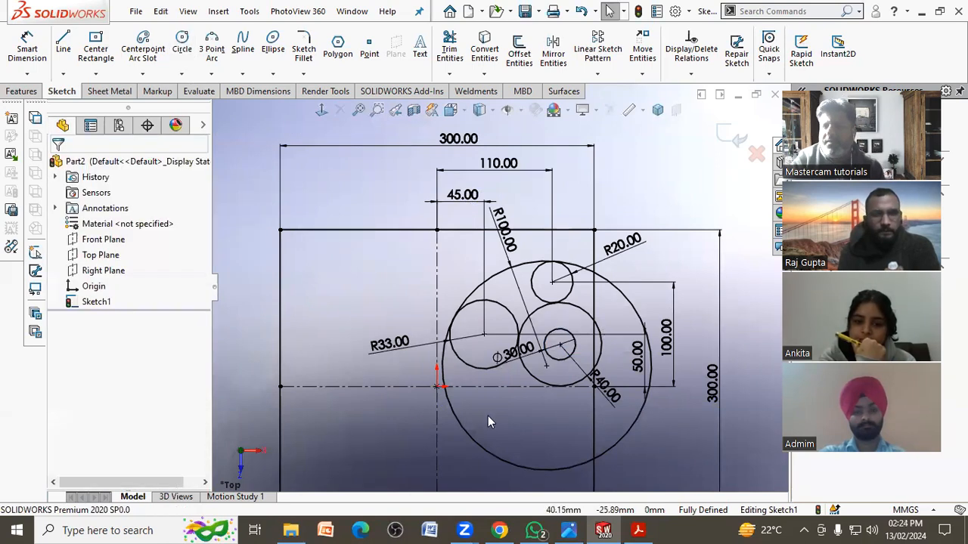
- Move the 30 mm diameter dimension to the upper right of its circle
drag(516, 352, 612, 313)
scroll(476, 380, up, 2)
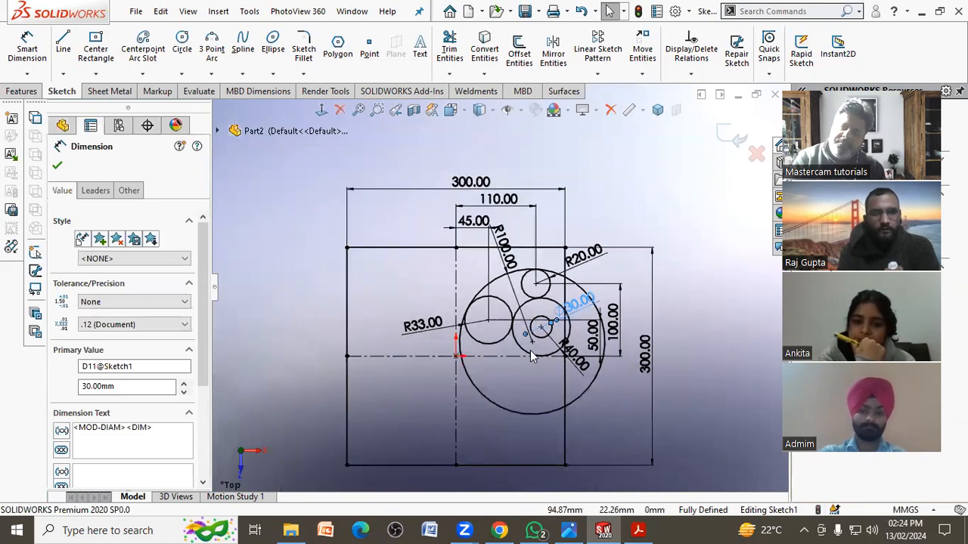
click(264, 379)
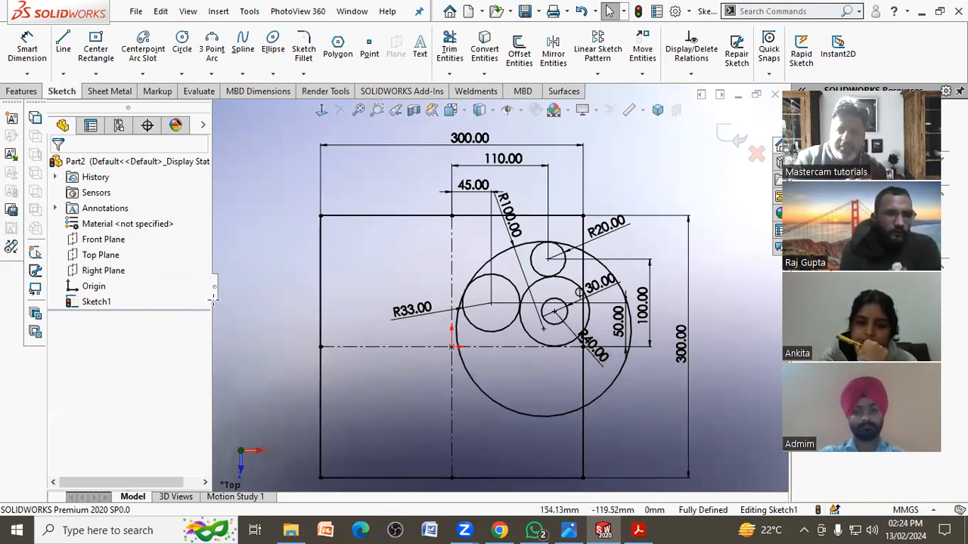
- Consult the PDF drawing, then trim the R100 circle to the upper arc joining the R33 and R20 circles
key(alt+Tab)
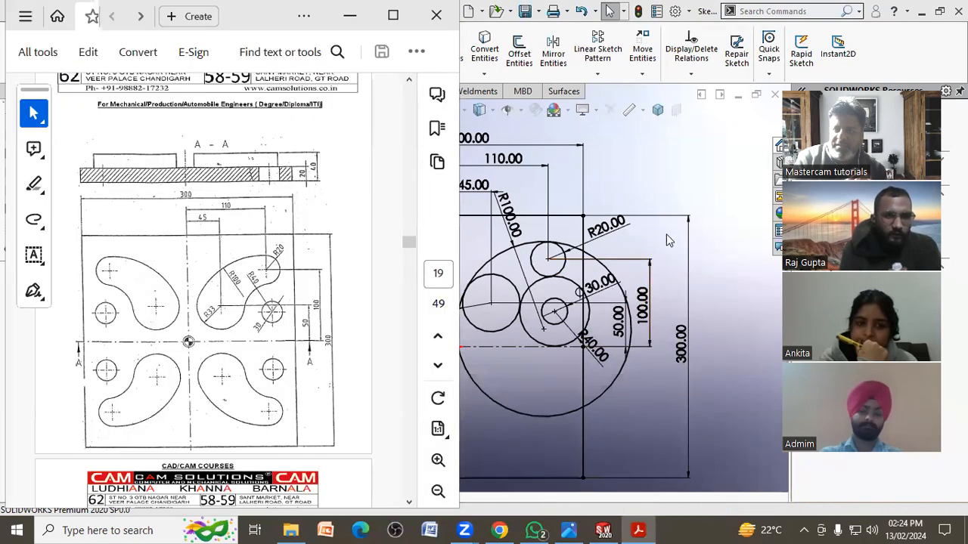
click(667, 240)
click(449, 48)
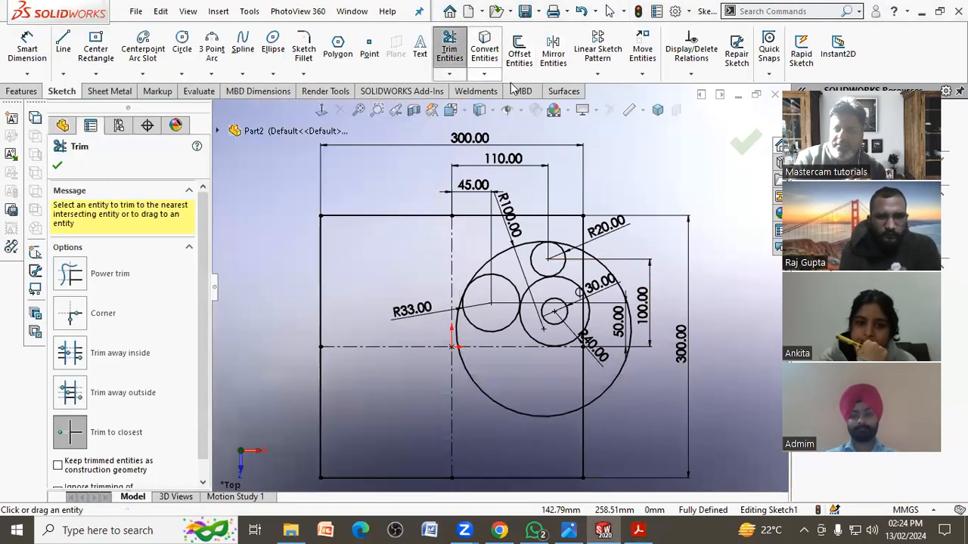
click(600, 270)
click(544, 420)
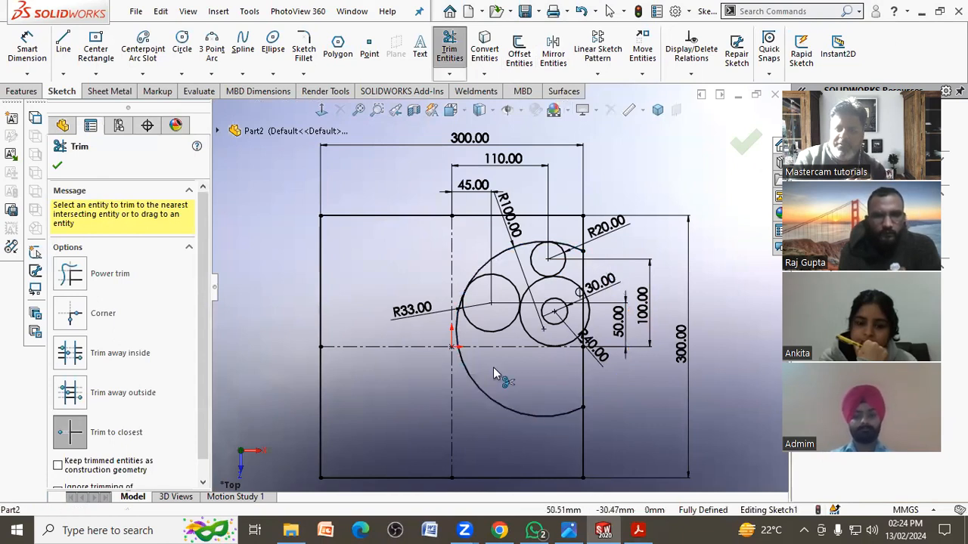
click(456, 329)
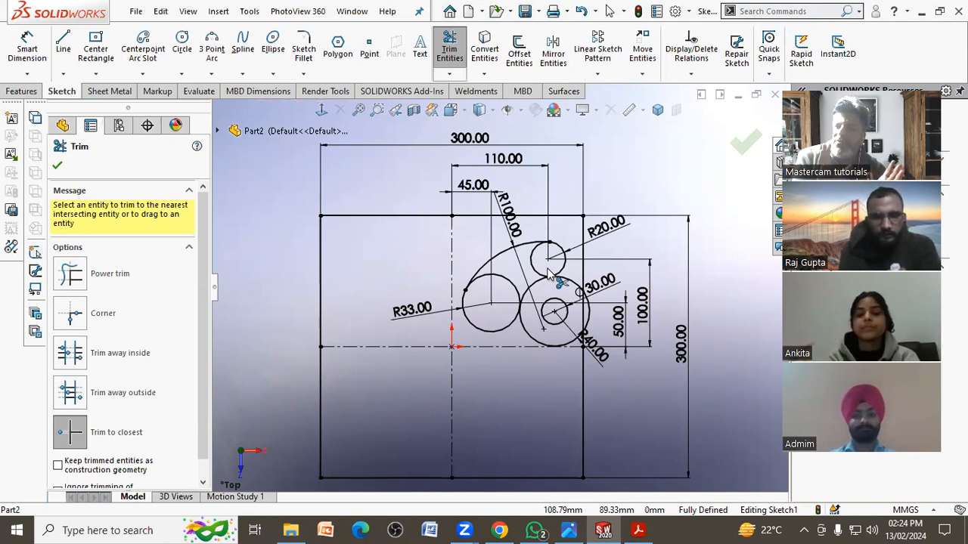
- Trim the R20, R33 and R40 circles to leave one closed curved pad outline beside the 30 mm circle
scroll(552, 277, down, 2)
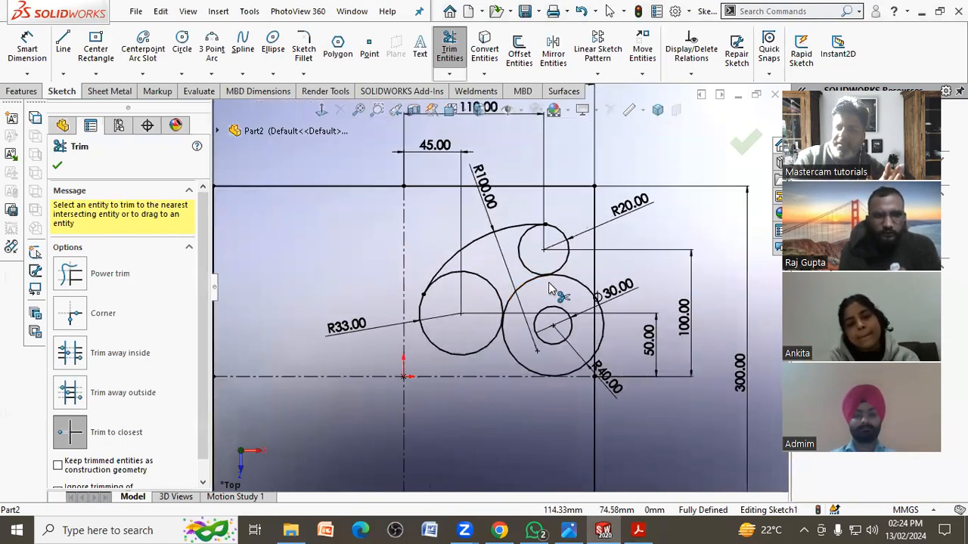
click(520, 257)
click(491, 281)
click(578, 283)
click(601, 333)
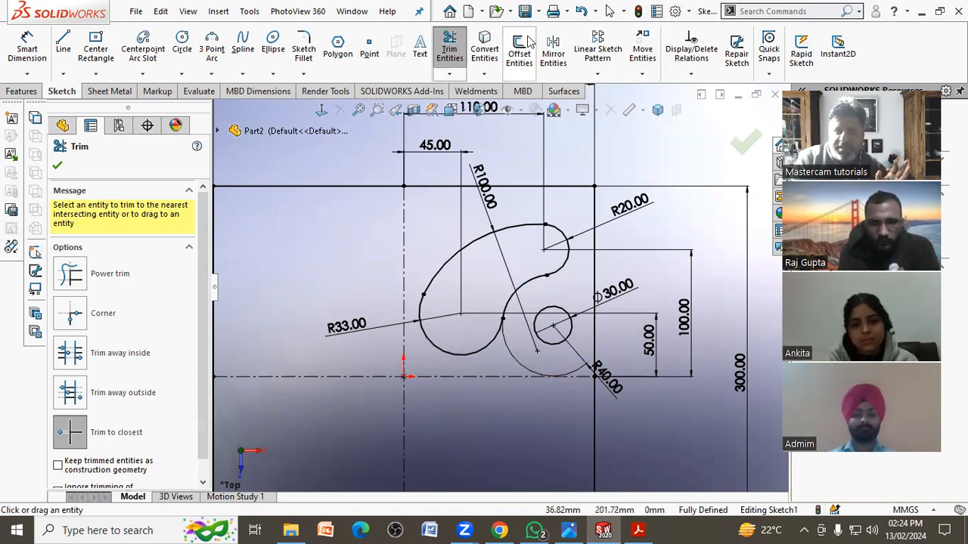
click(583, 12)
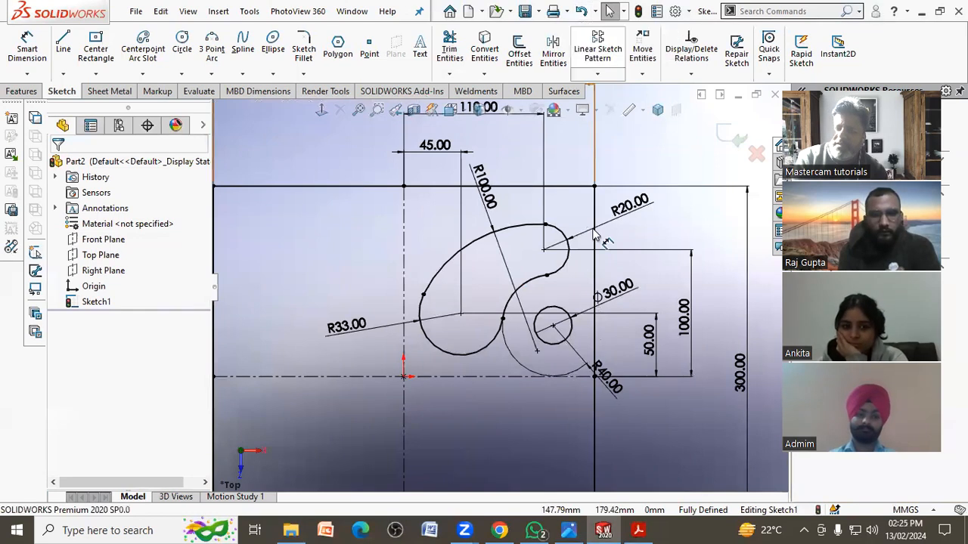
- Move the R40 dimension to the upper left of its arc and the R33 dimension to the lower left of its arc
click(597, 389)
drag(595, 393, 499, 284)
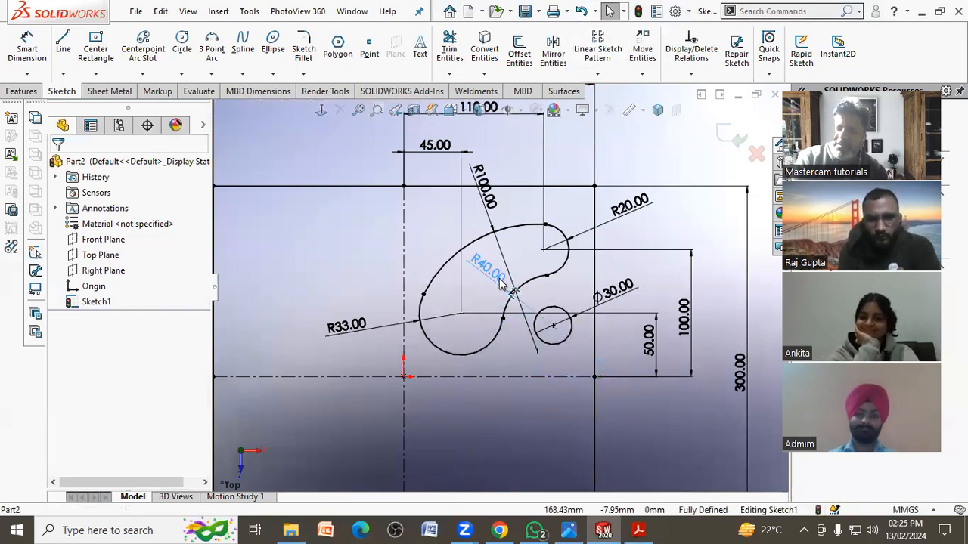
click(530, 420)
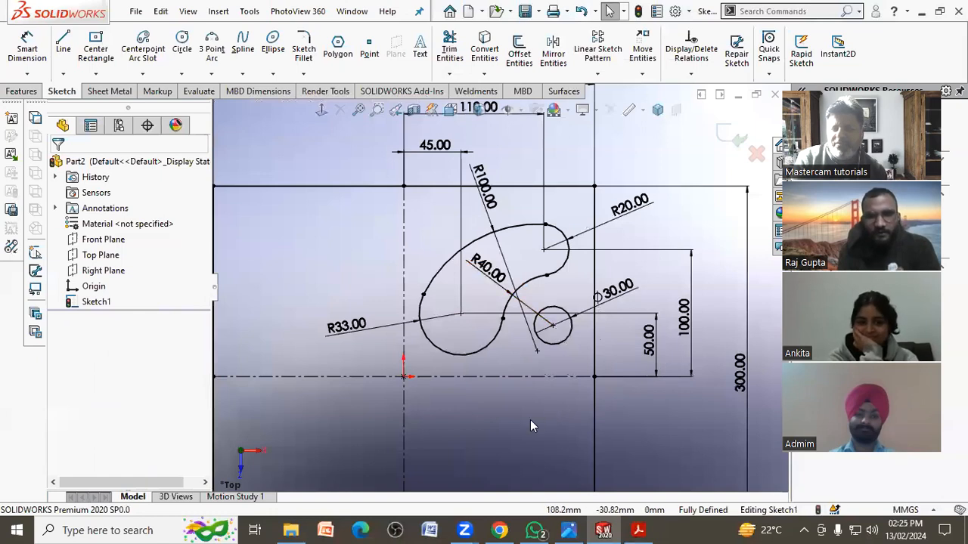
drag(356, 329, 428, 381)
click(497, 402)
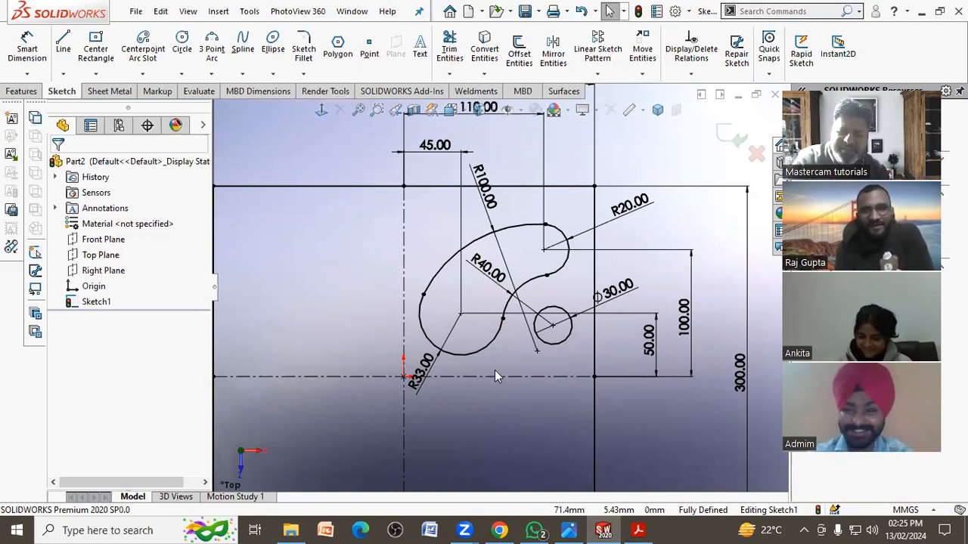
- Reposition the 30 mm diameter dimension beside its circle, and move the R20 and R100 dimensions around the pad outline
scroll(514, 376, up, 2)
scroll(522, 355, down, 2)
scroll(575, 302, up, 1)
scroll(607, 273, down, 1)
drag(607, 274, 594, 324)
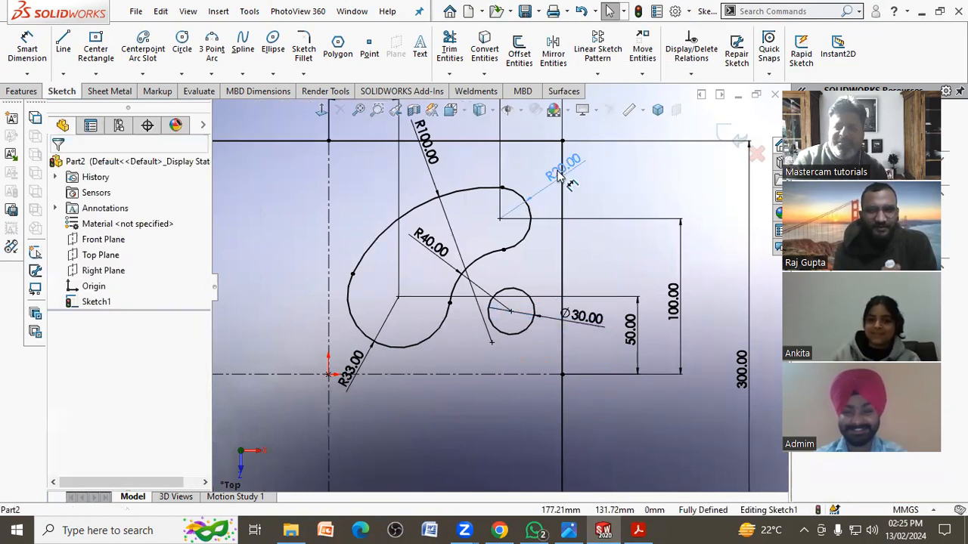
click(560, 172)
scroll(498, 286, up, 1)
drag(427, 152, 446, 160)
scroll(505, 281, up, 2)
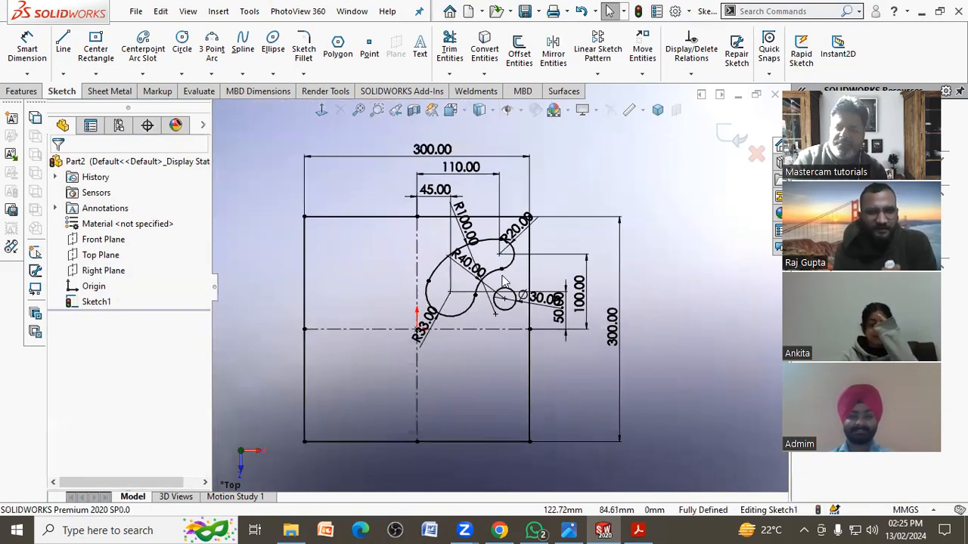
- Mirror the pad outline and the 30 mm circle about the vertical centreline, keeping the originals
scroll(317, 251, down, 2)
scroll(510, 333, up, 1)
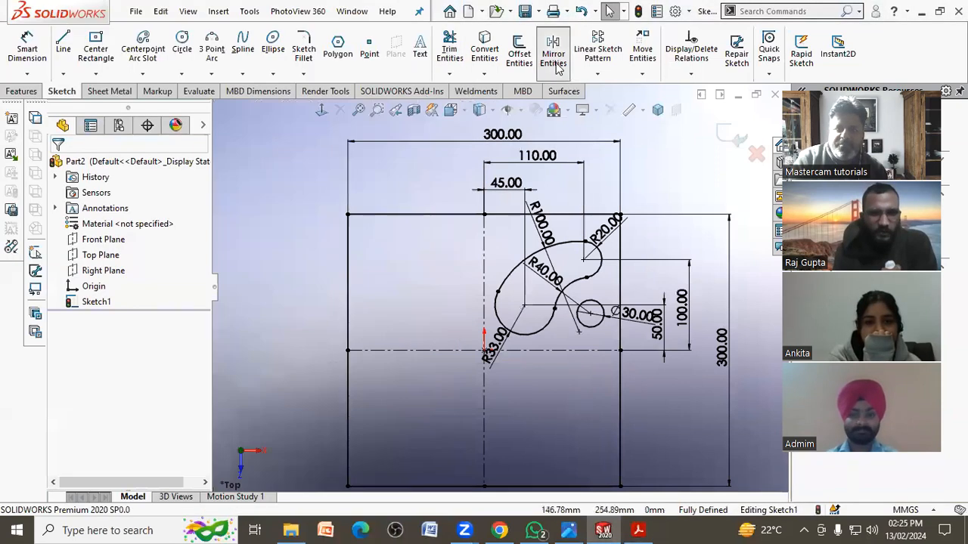
click(552, 64)
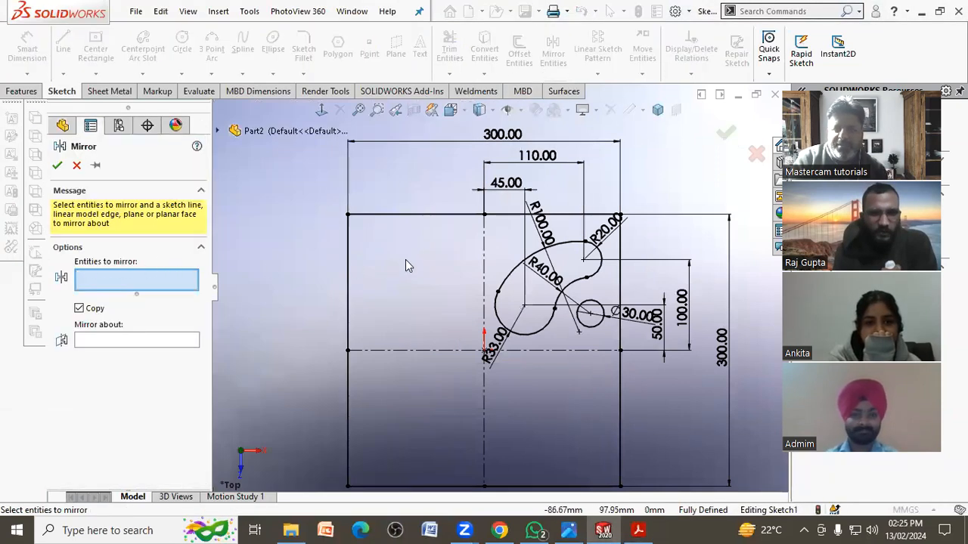
drag(440, 227, 627, 352)
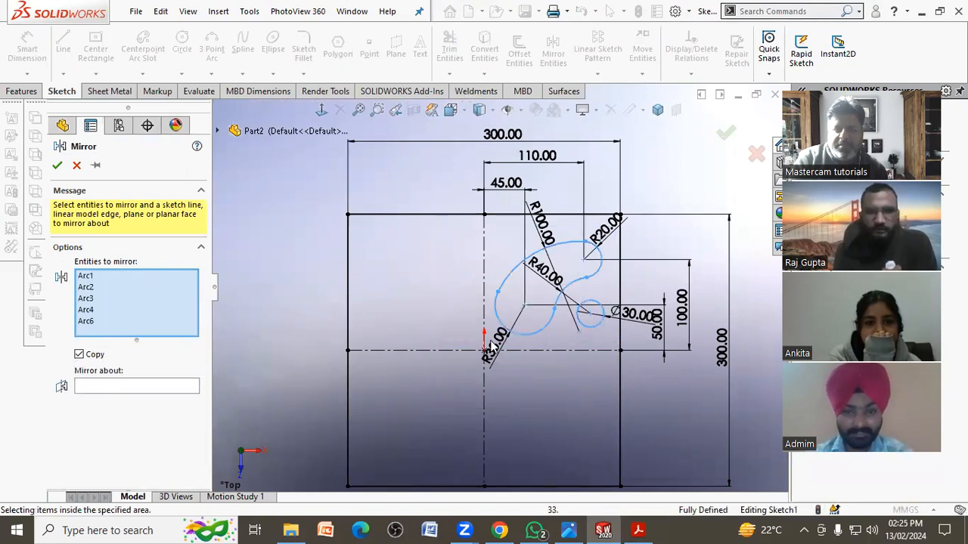
click(146, 390)
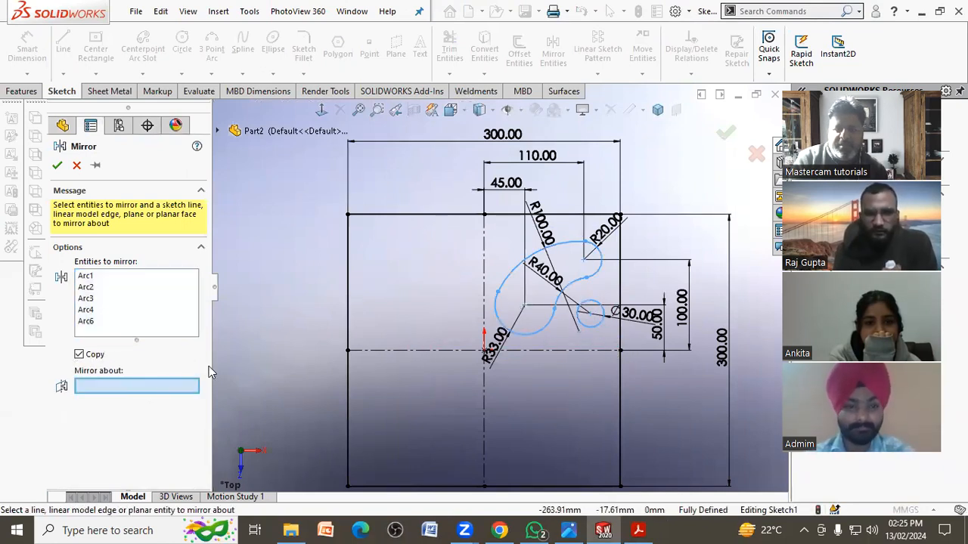
click(485, 273)
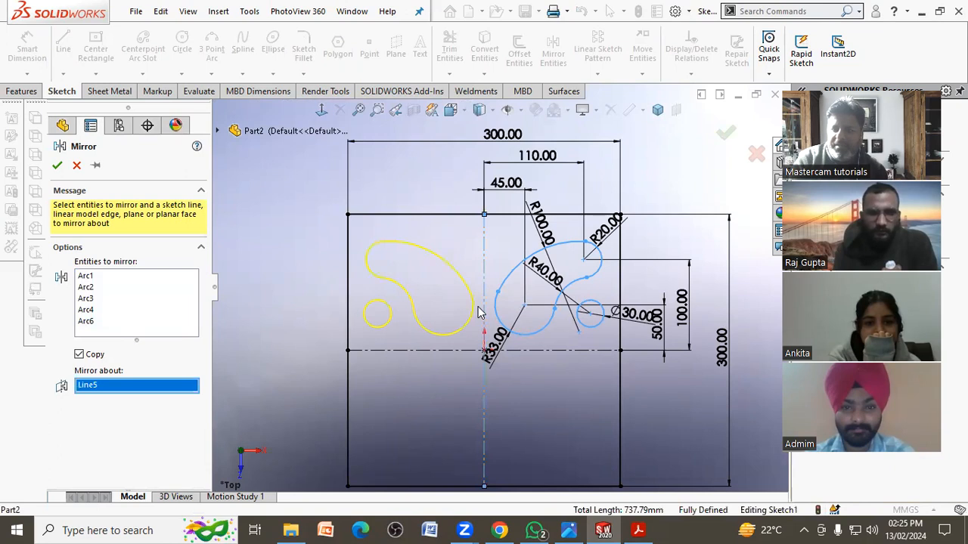
click(56, 165)
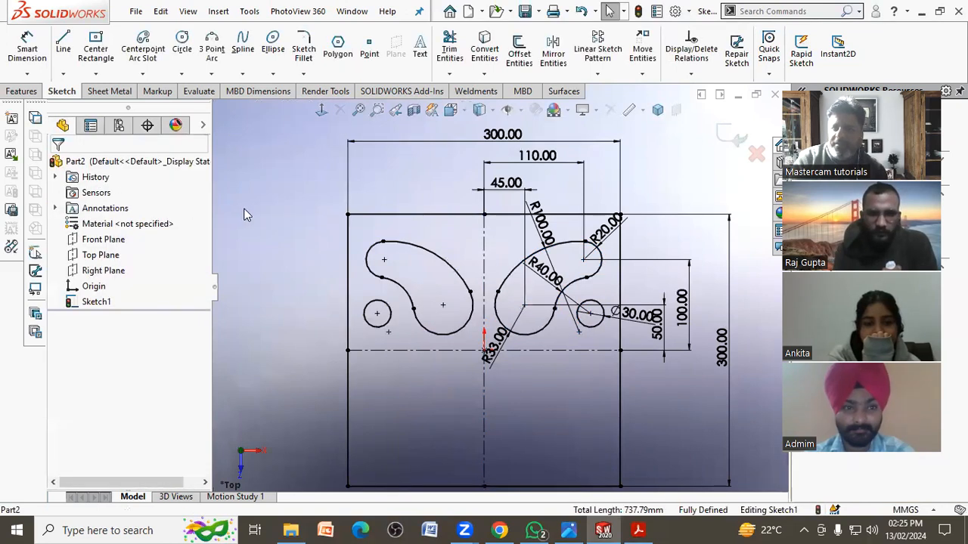
- Mirror both upper pad outlines and their circles about the horizontal centreline, keeping the originals
click(553, 53)
drag(314, 224, 620, 350)
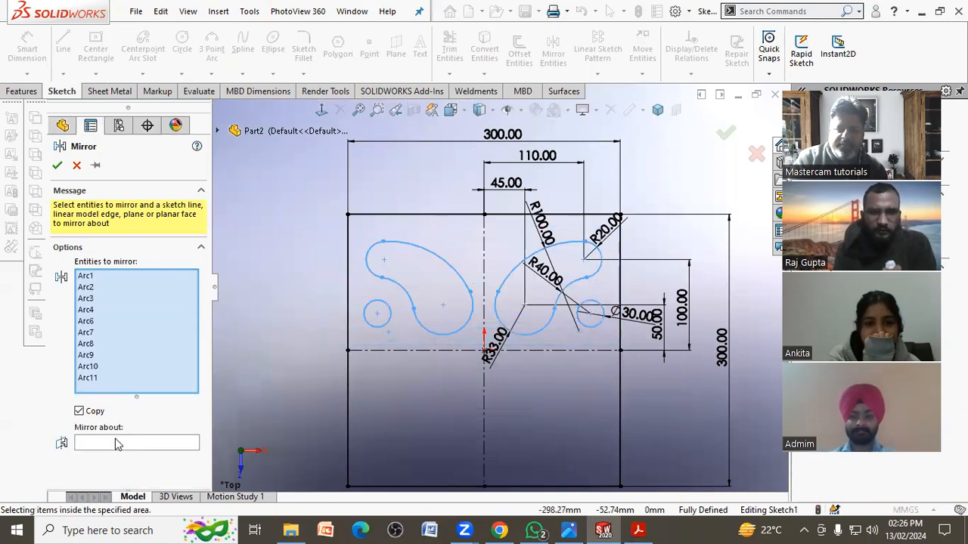
click(435, 351)
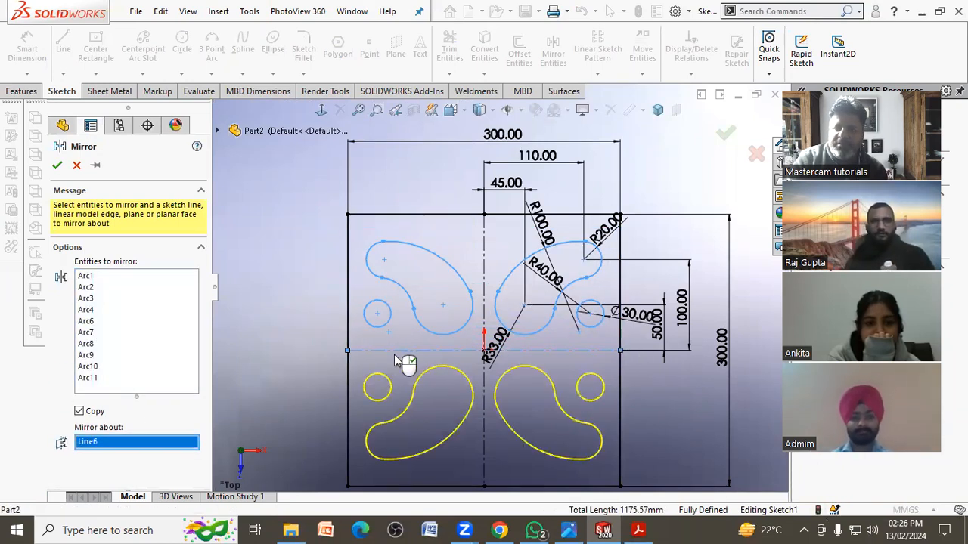
click(56, 165)
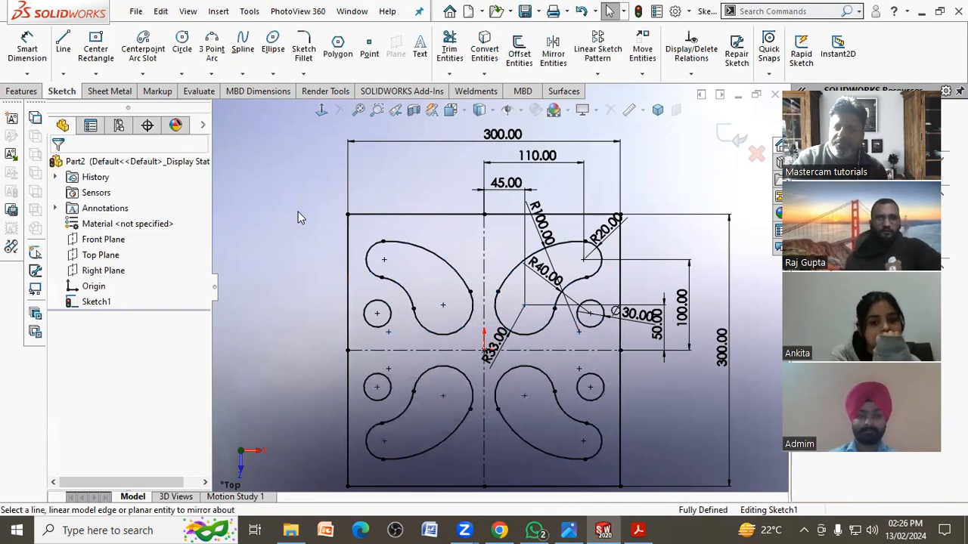
- Delete the square's vertical 300 mm dimension and dimension its right edge again at 300 mm
key(f)
scroll(588, 382, down, 2)
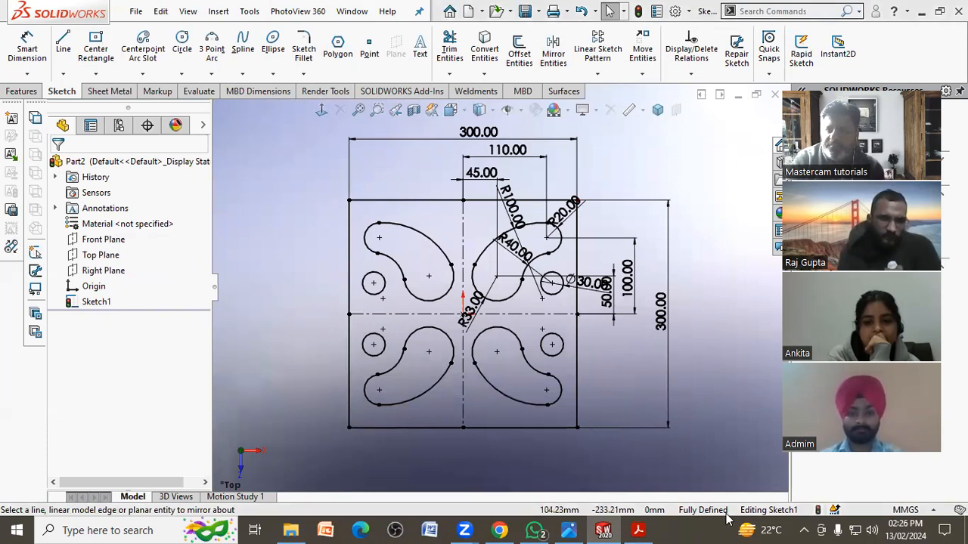
click(660, 310)
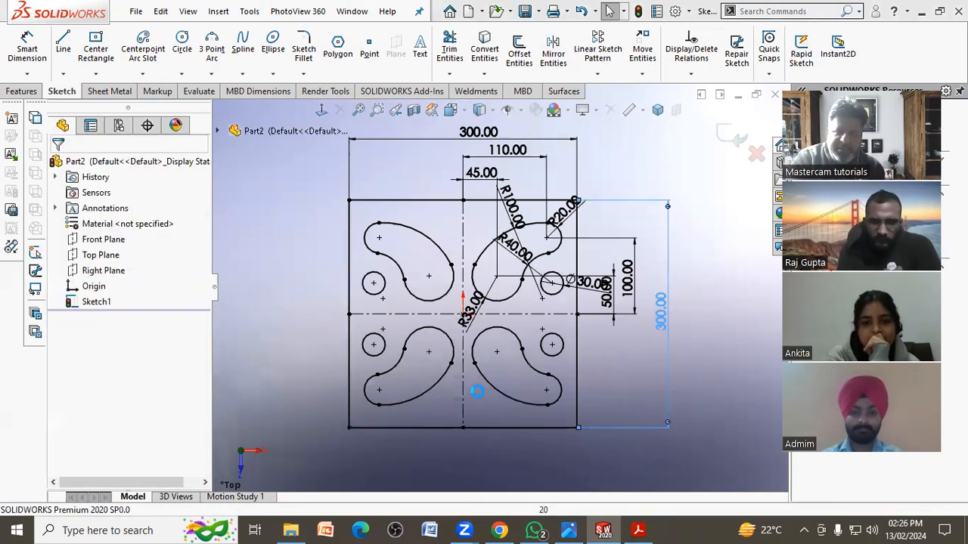
key(Delete)
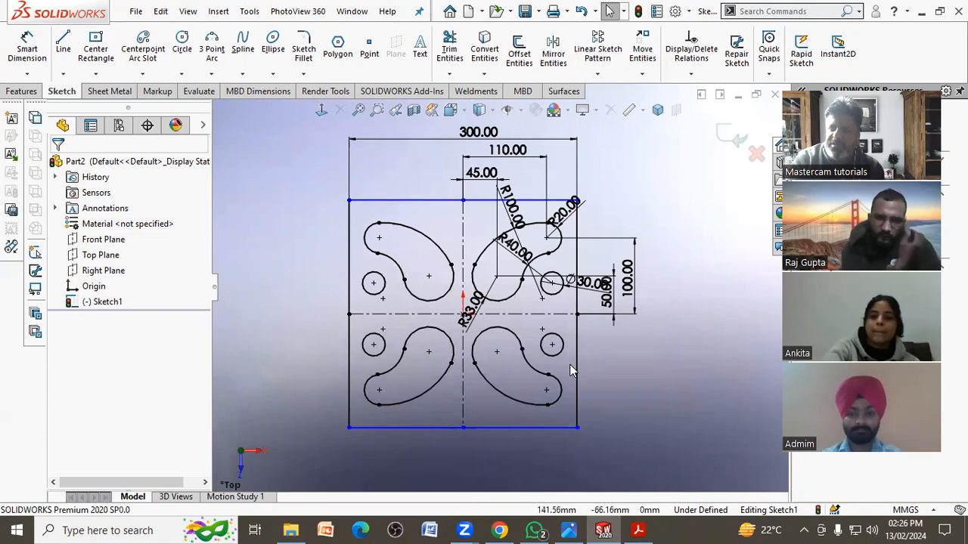
click(28, 49)
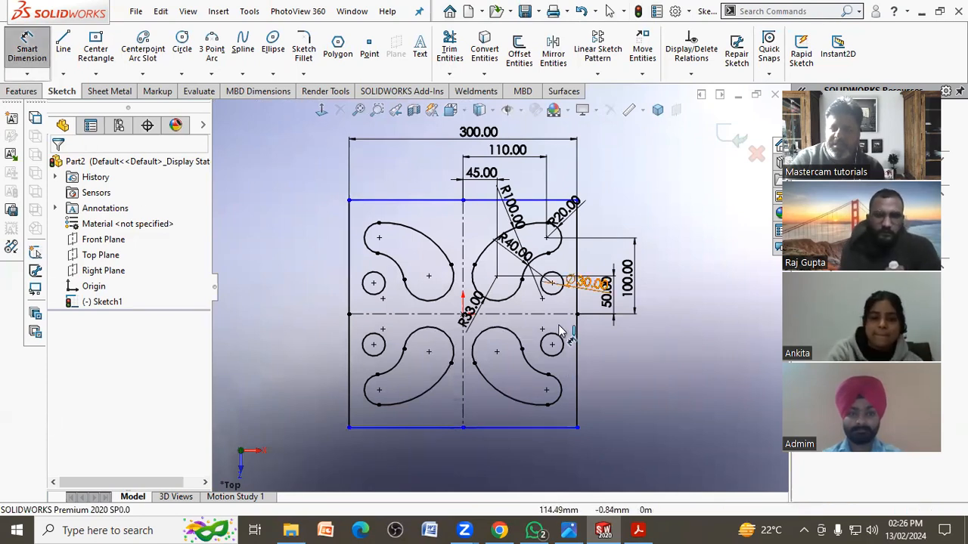
click(578, 342)
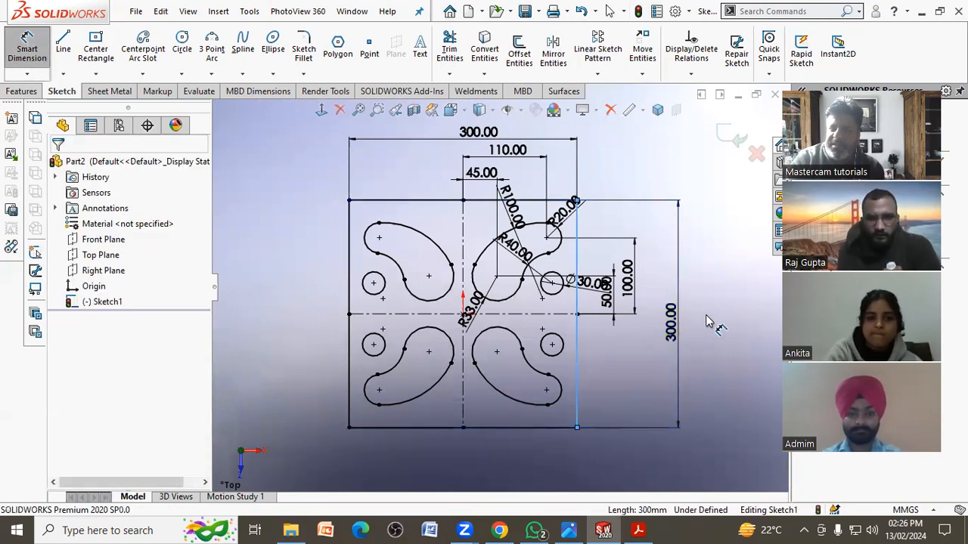
click(681, 326)
key(Return)
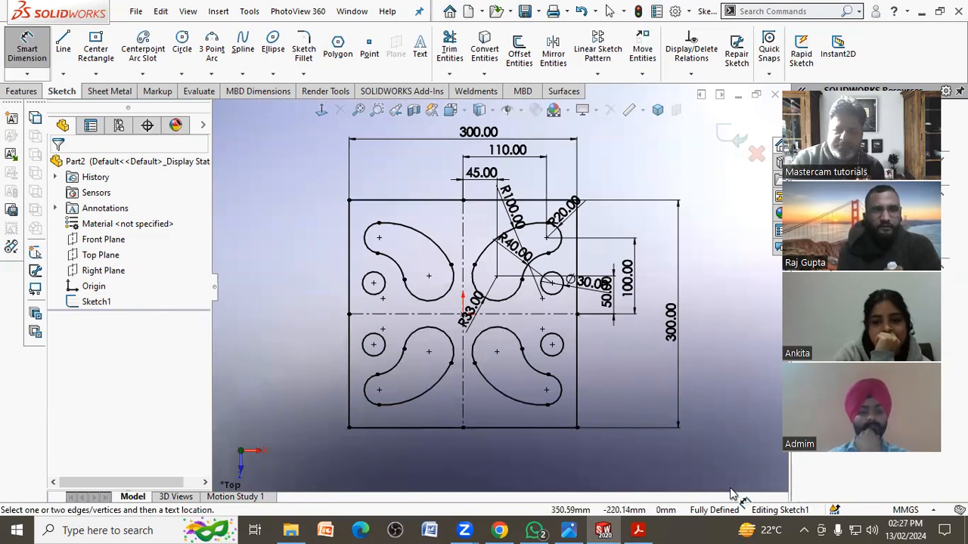
- Check the plate drawing in the PDF and exit the sketch, keeping its changes
click(640, 529)
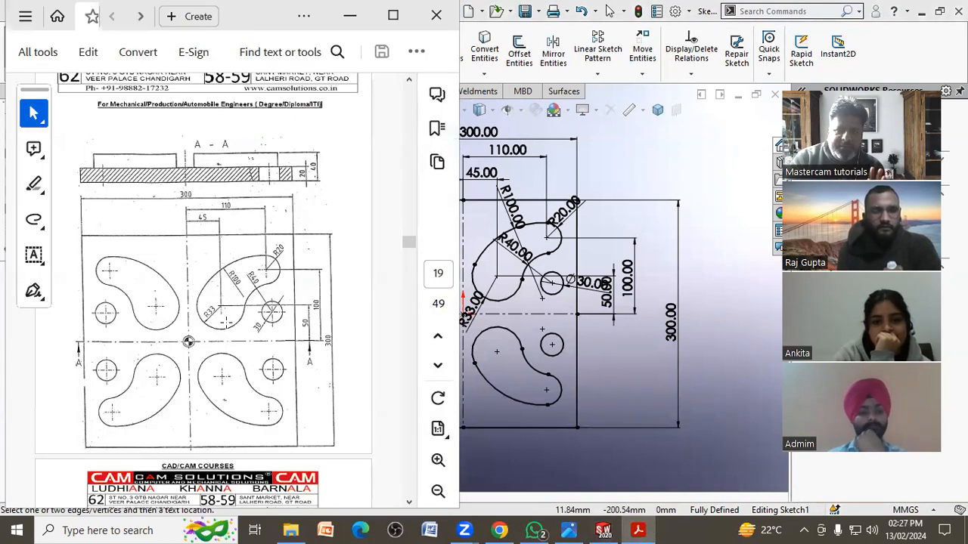
click(716, 343)
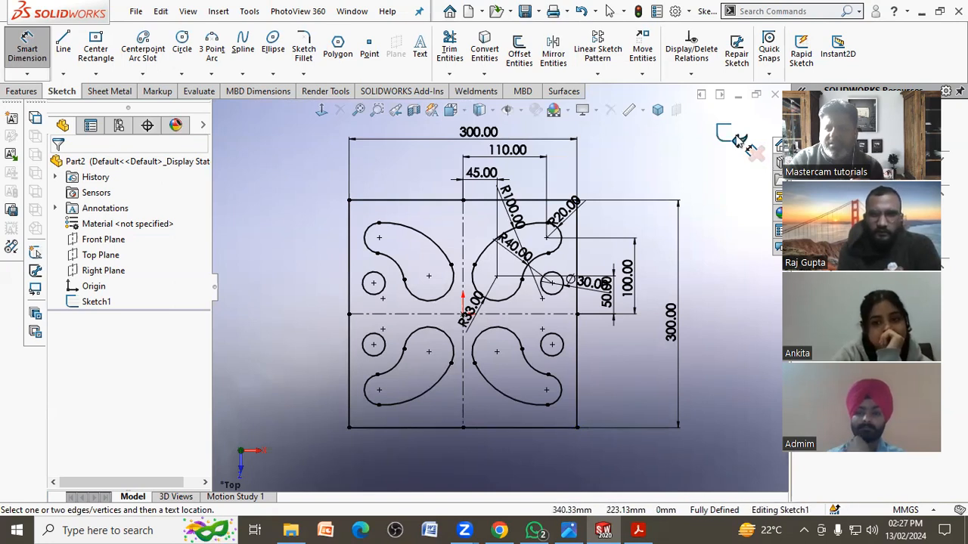
click(757, 157)
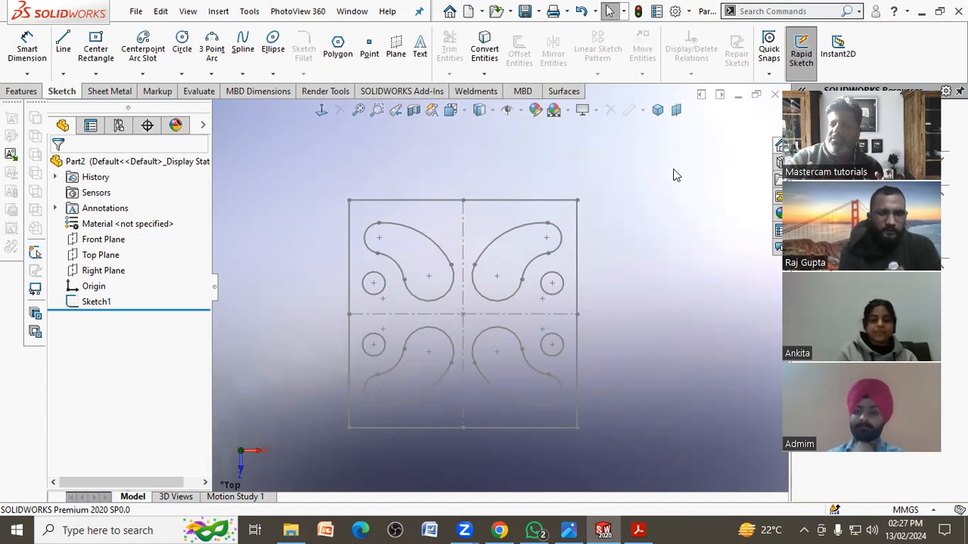
- Reopen the plate sketch for editing and exit it again, two times in a row
click(97, 301)
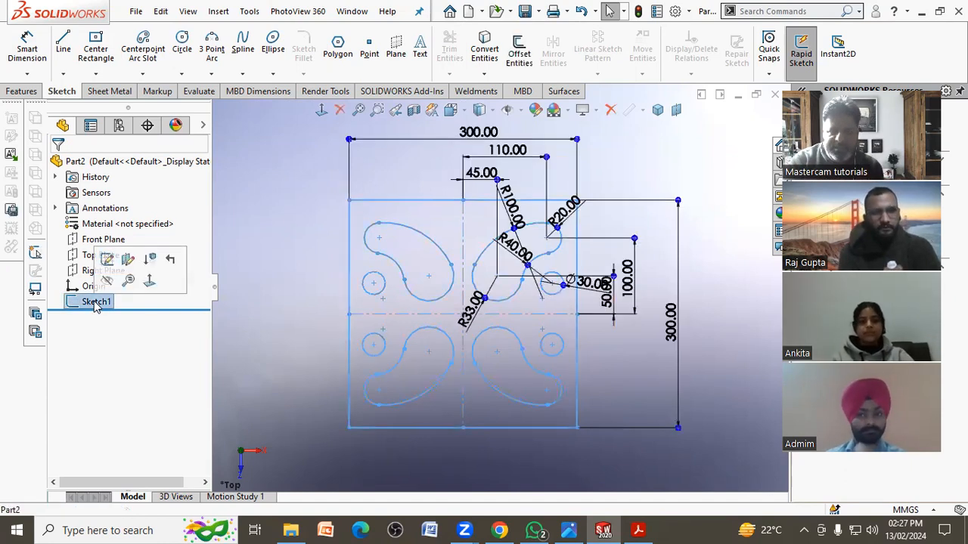
click(107, 261)
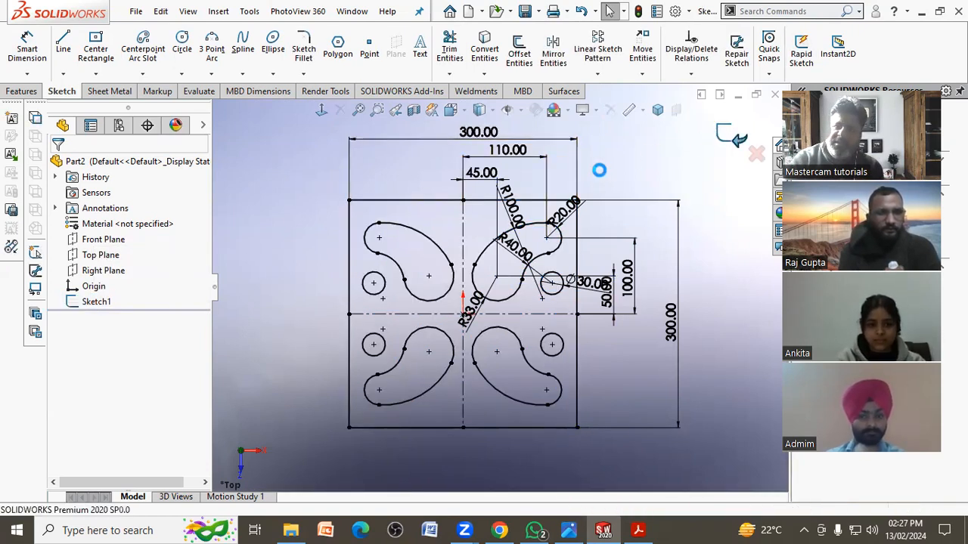
click(96, 301)
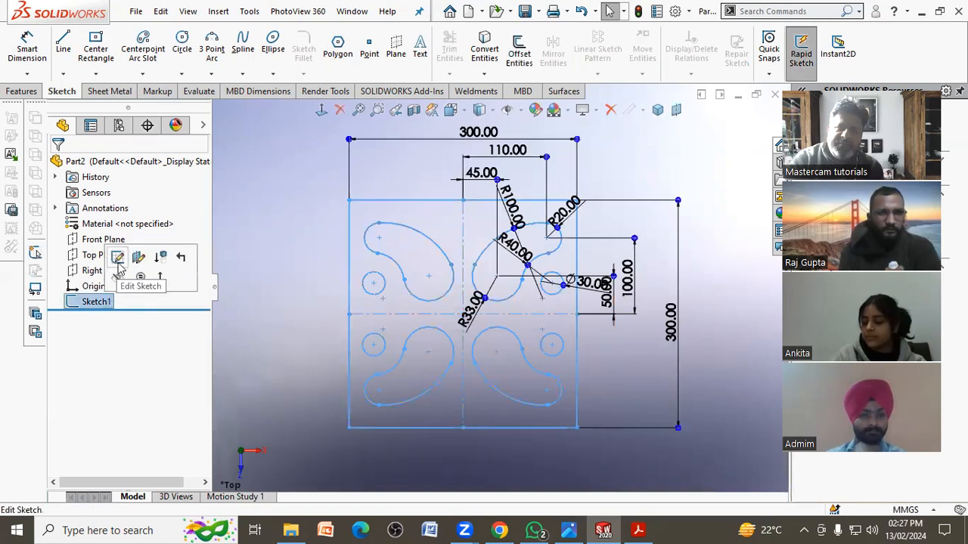
click(118, 258)
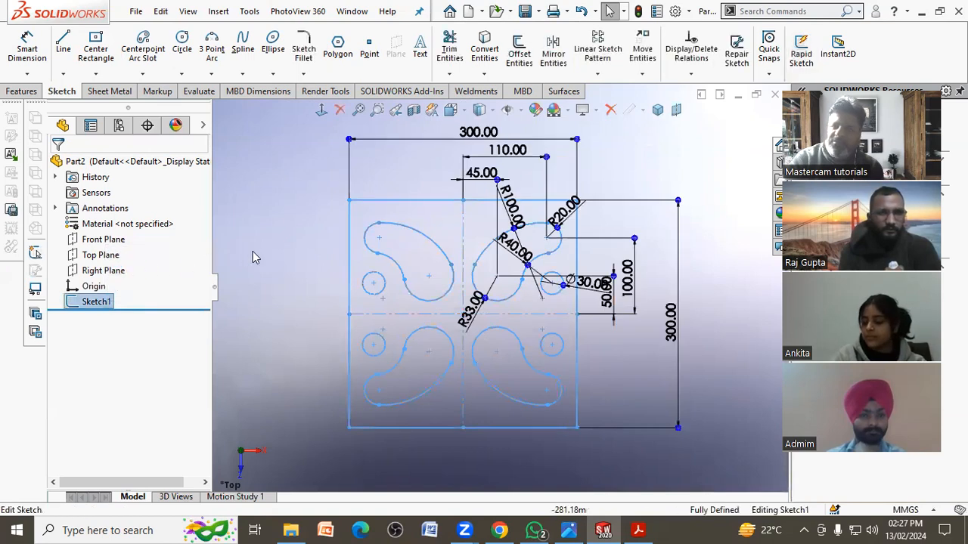
click(728, 134)
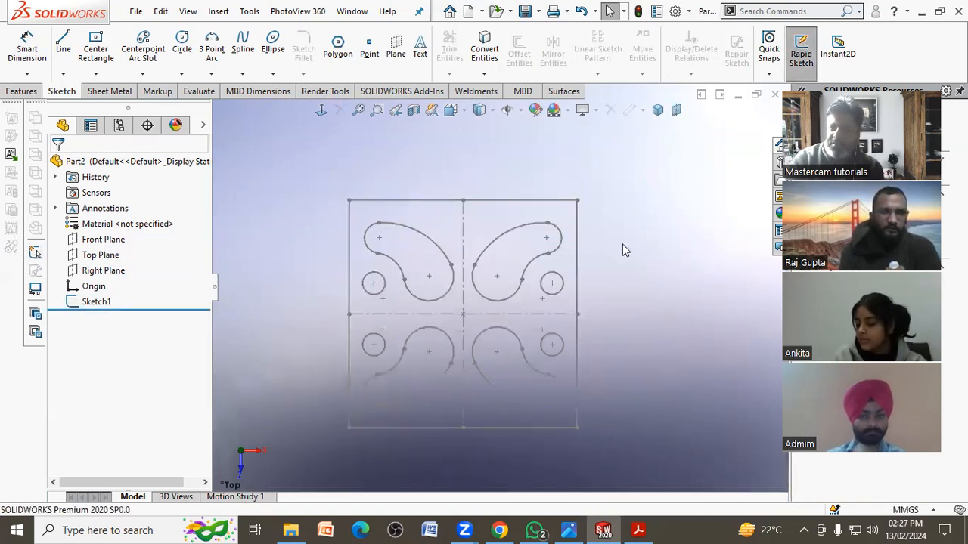
- Reopen the plate sketch for editing through the square's right edge and exit it unchanged, repeating this three times
double_click(578, 257)
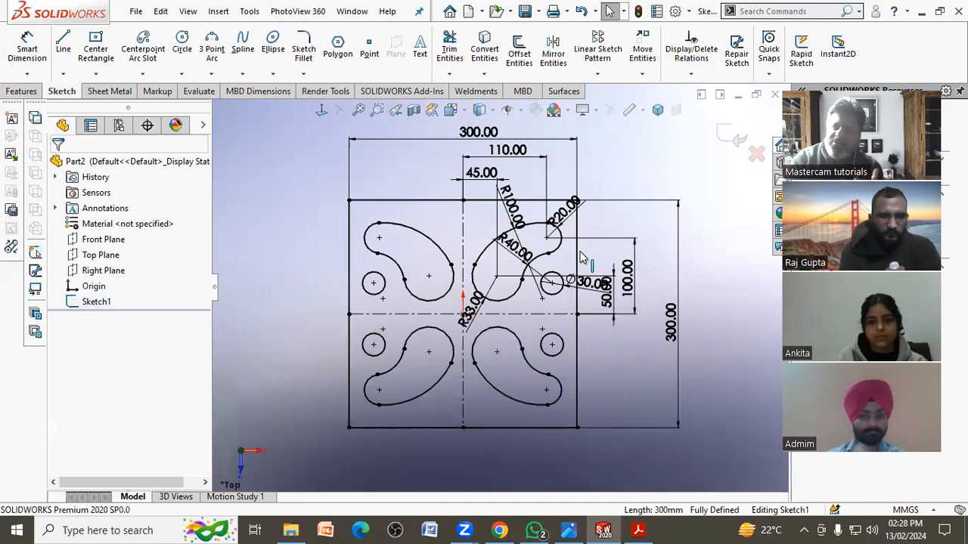
click(735, 137)
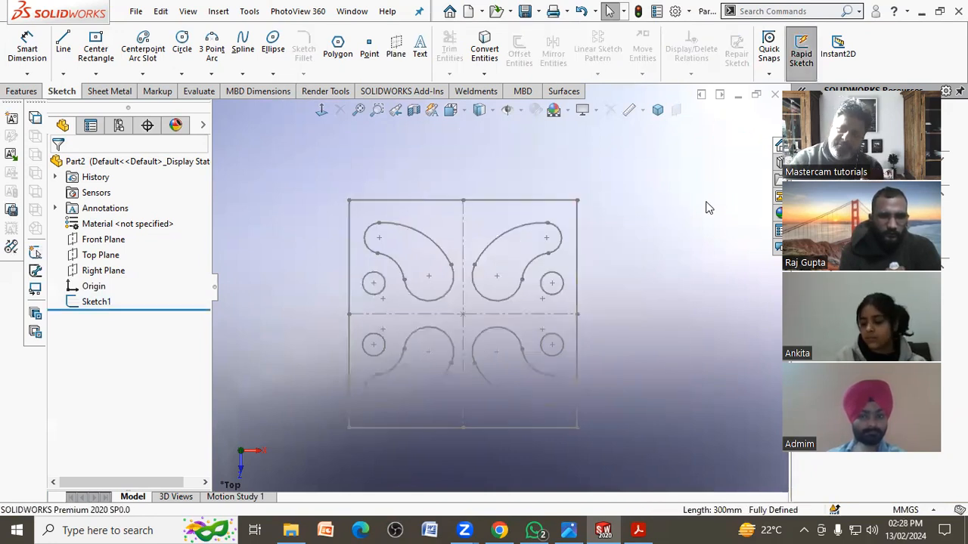
double_click(579, 282)
click(734, 138)
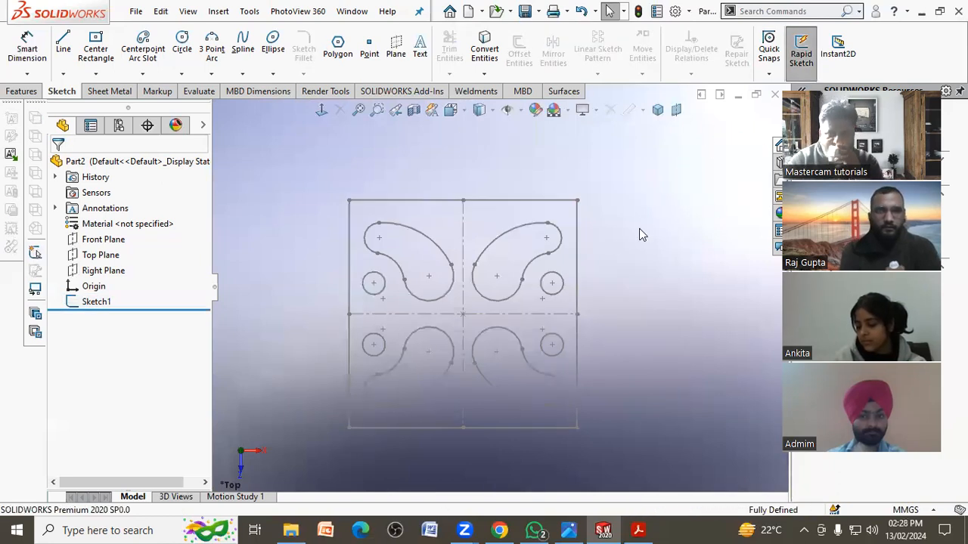
click(578, 234)
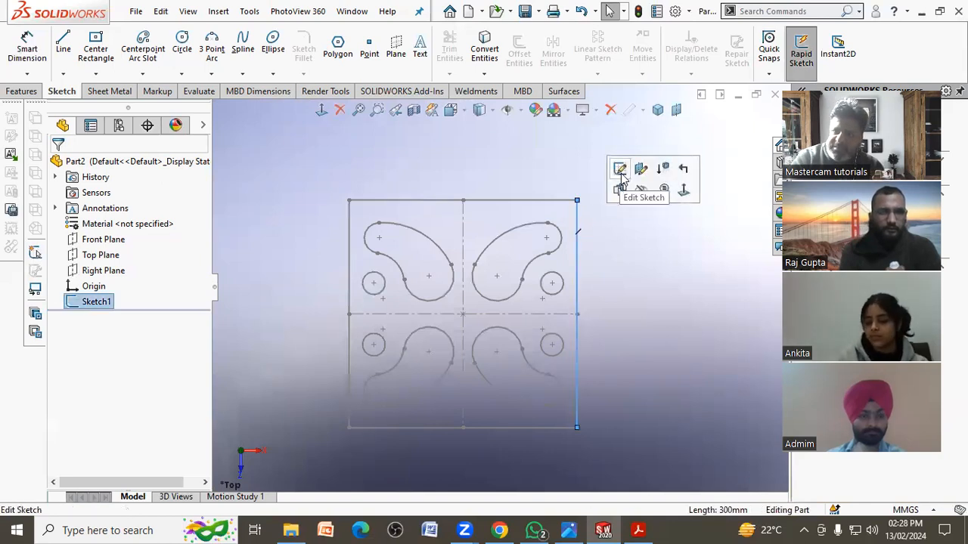
click(620, 170)
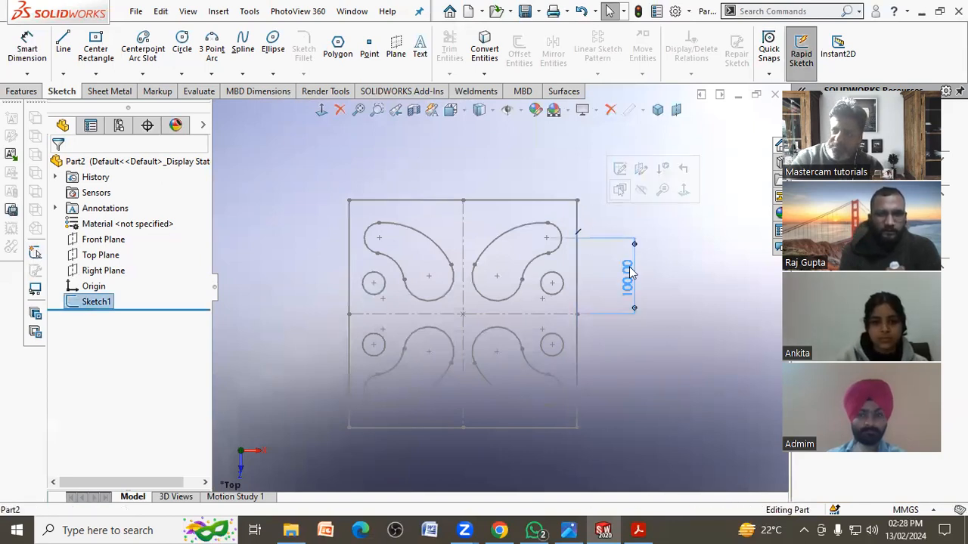
click(578, 219)
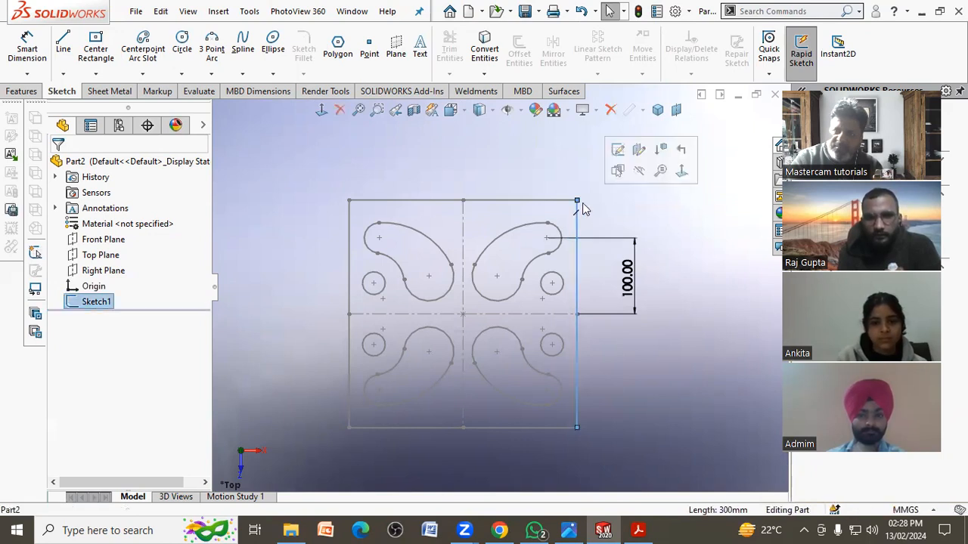
click(617, 150)
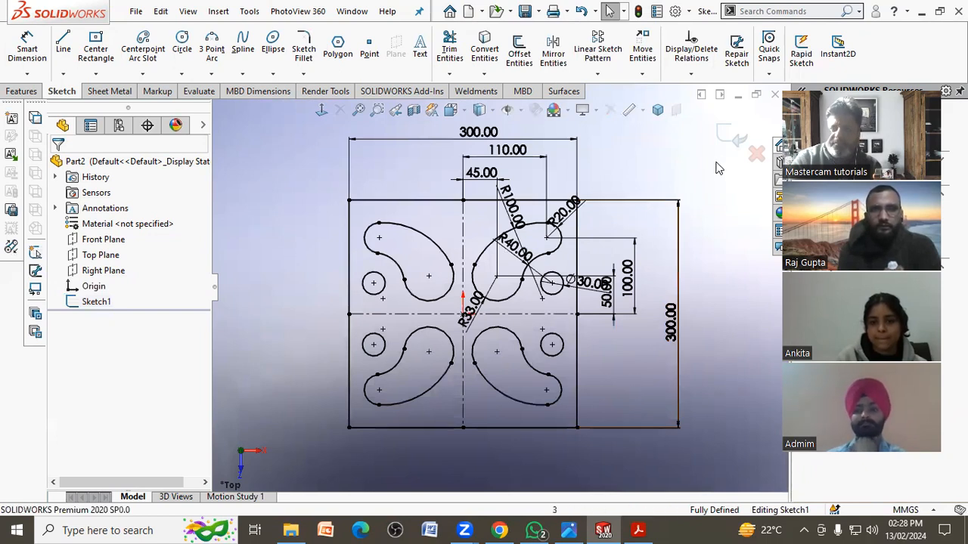
key(ctrl+b)
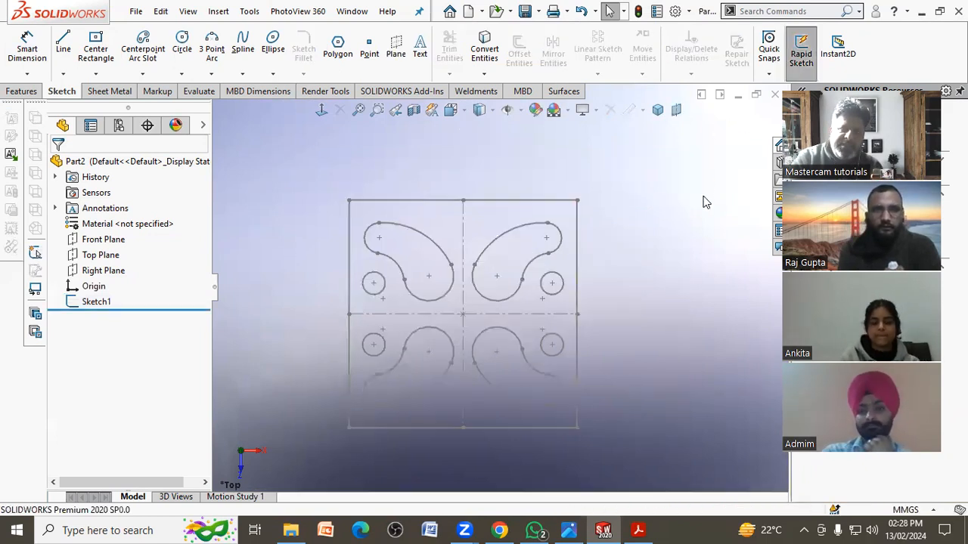
- Examine the plate and pad heights in section A-A of the PDF drawing
click(637, 530)
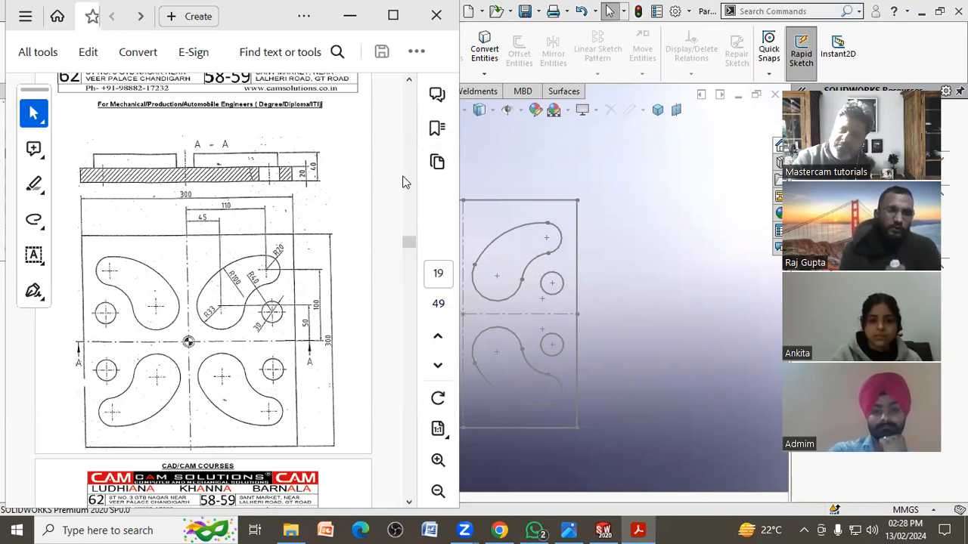
click(646, 212)
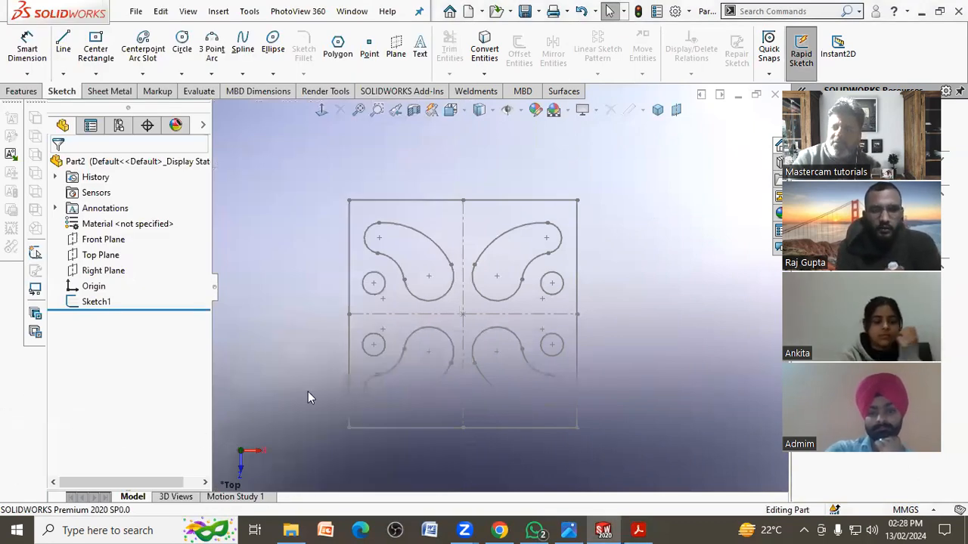
mouse_move(329, 380)
middle_down()
mouse_move(325, 287)
mouse_move(391, 265)
mouse_move(355, 289)
mouse_move(357, 282)
middle_up()
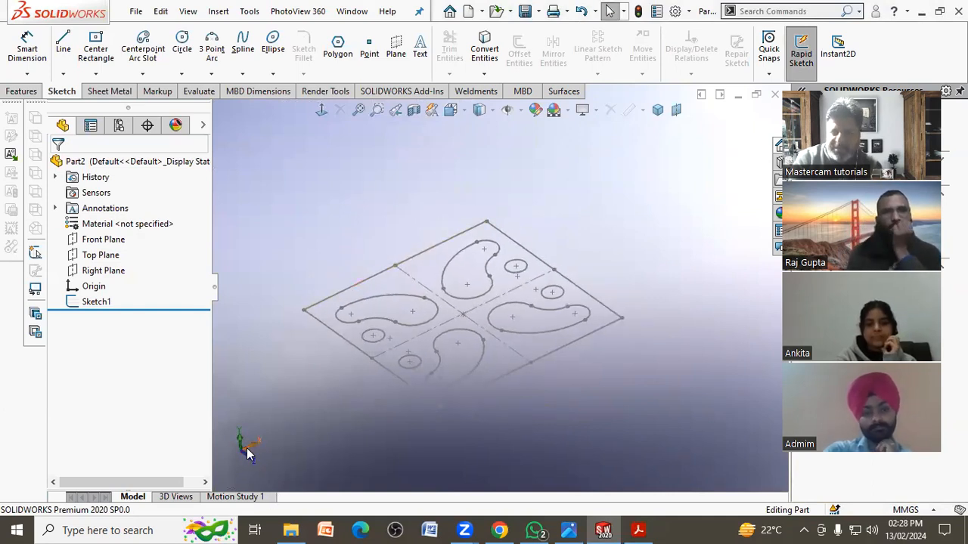
mouse_move(301, 401)
middle_down()
mouse_move(310, 381)
mouse_move(312, 393)
middle_up()
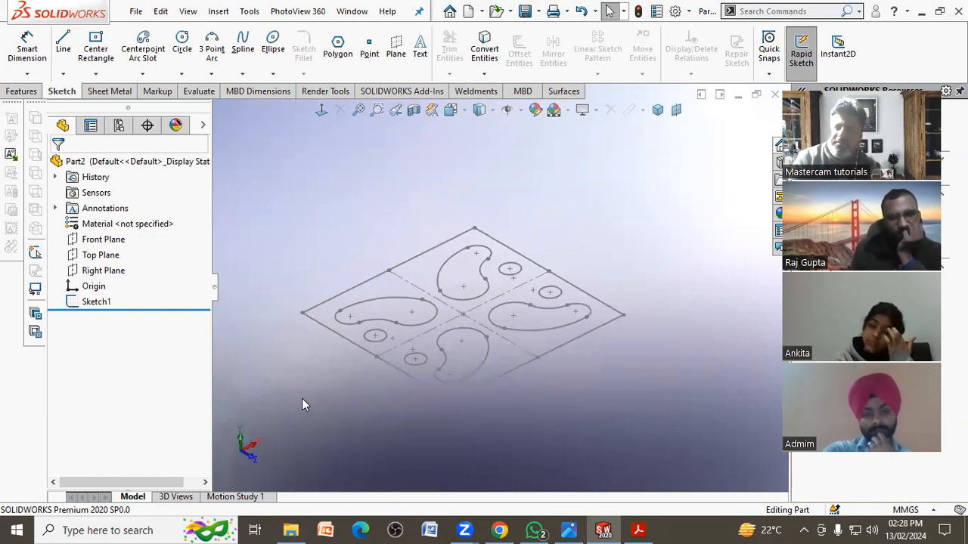
click(637, 530)
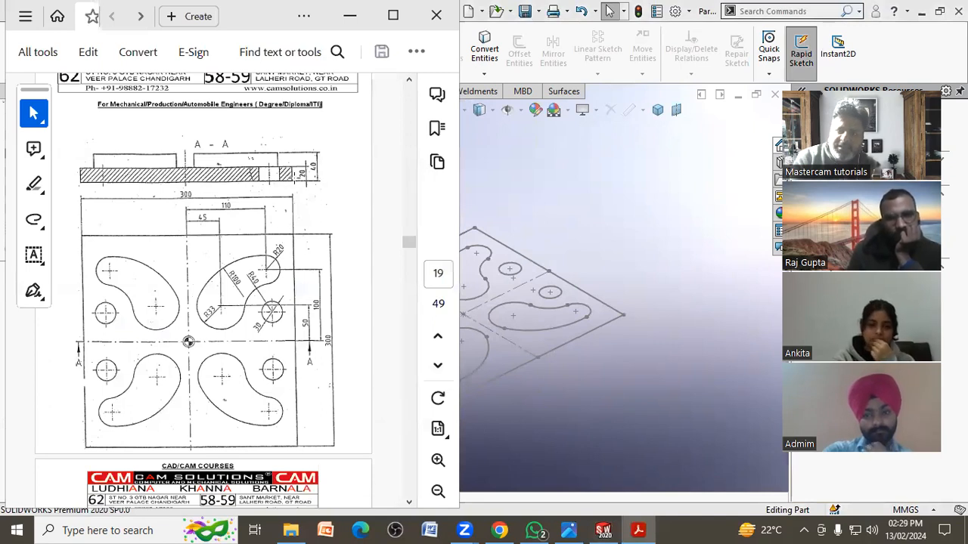
click(607, 212)
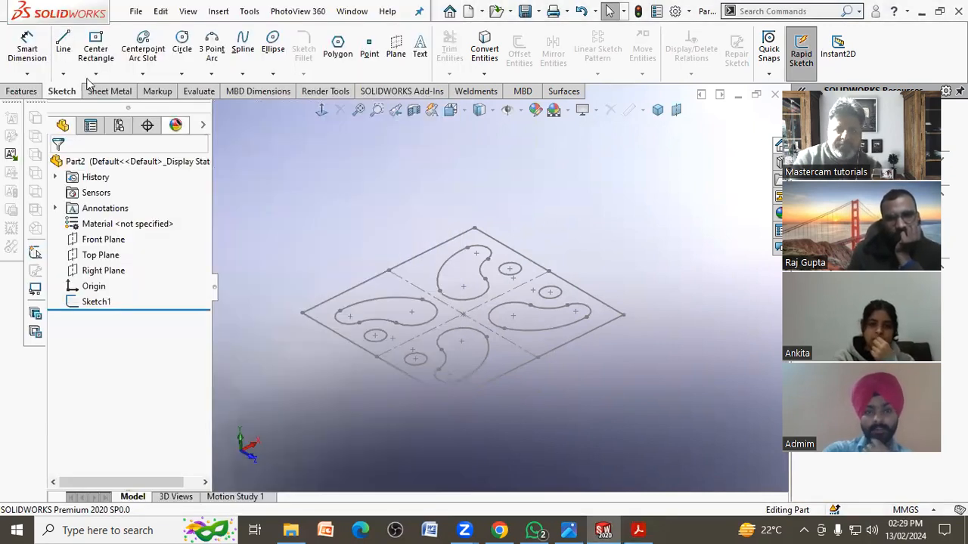
- Extrude only the outer square contour of the plate sketch 20 mm blind, reversed to go below the sketch plane
click(23, 90)
click(25, 52)
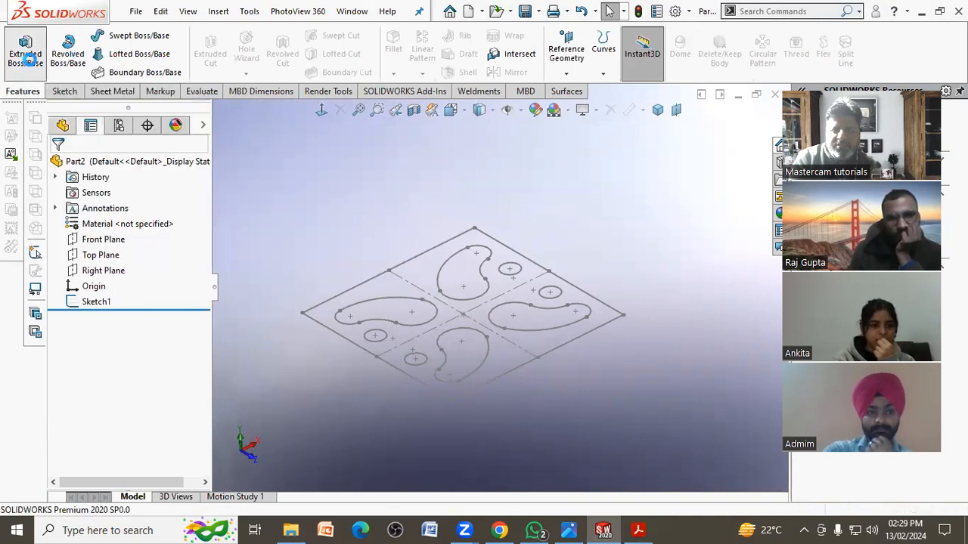
click(427, 251)
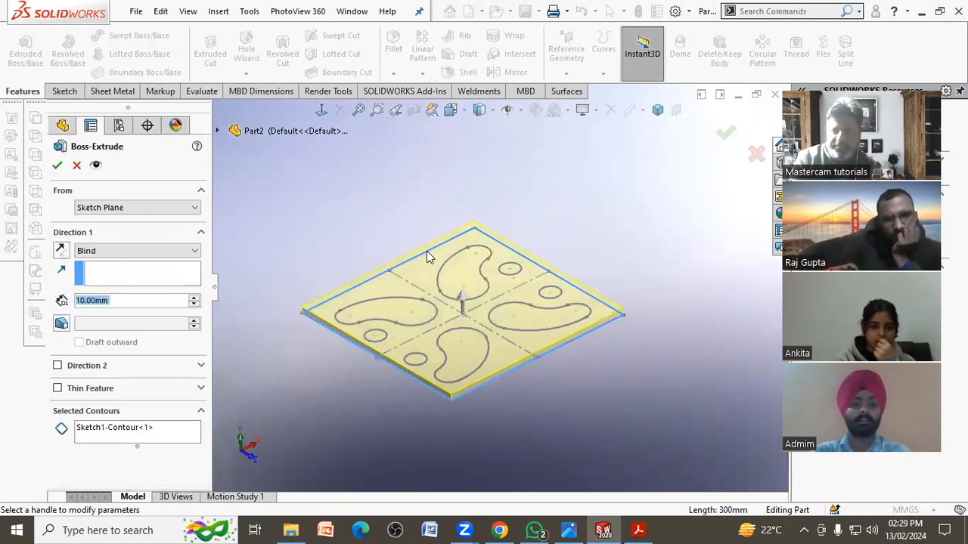
click(194, 299)
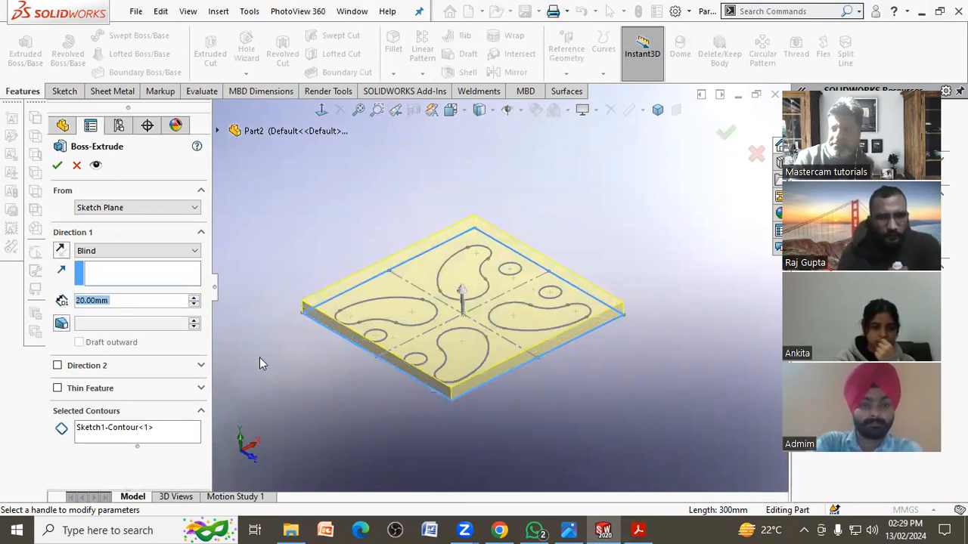
click(63, 250)
click(64, 250)
click(63, 249)
click(64, 250)
click(63, 250)
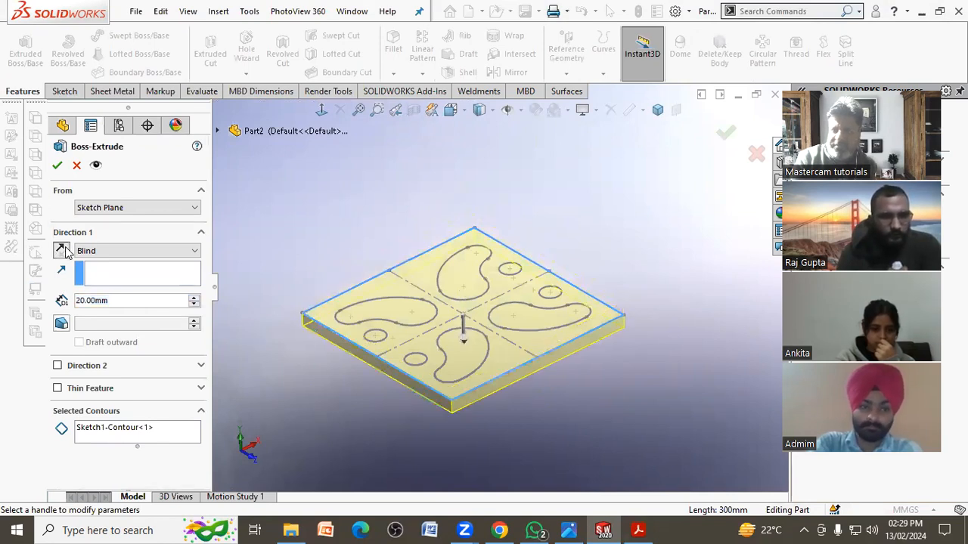
click(59, 165)
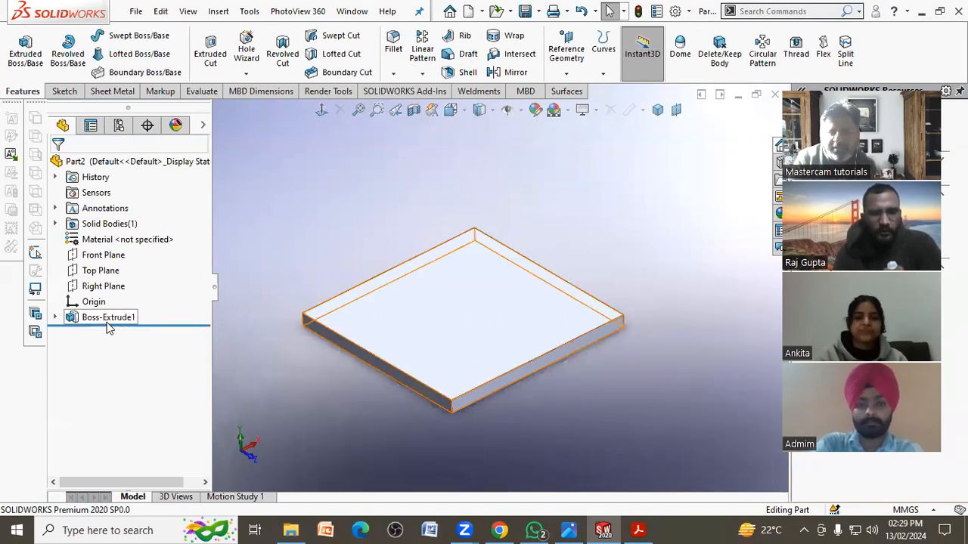
- Show the sketch absorbed by the plate extrusion, toggling its visibility off and on again
click(56, 317)
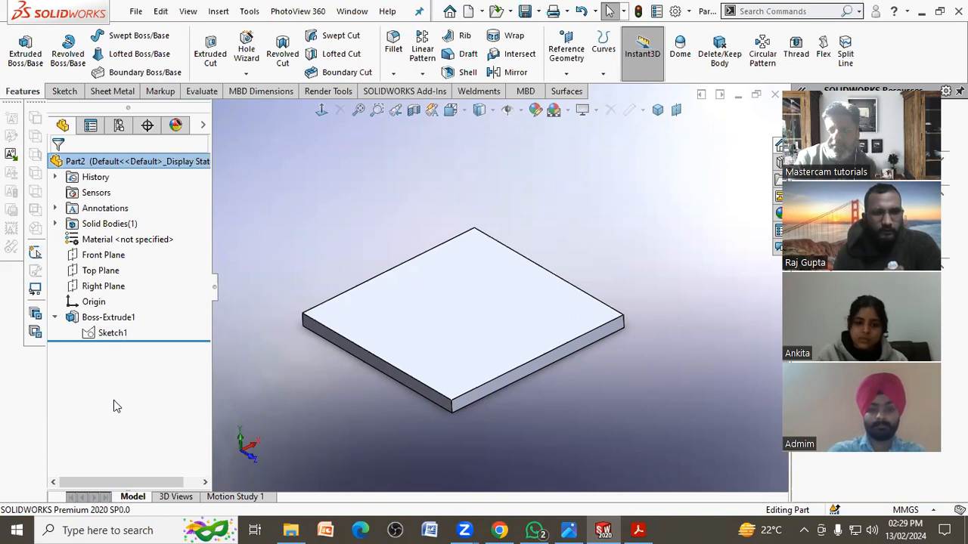
click(112, 333)
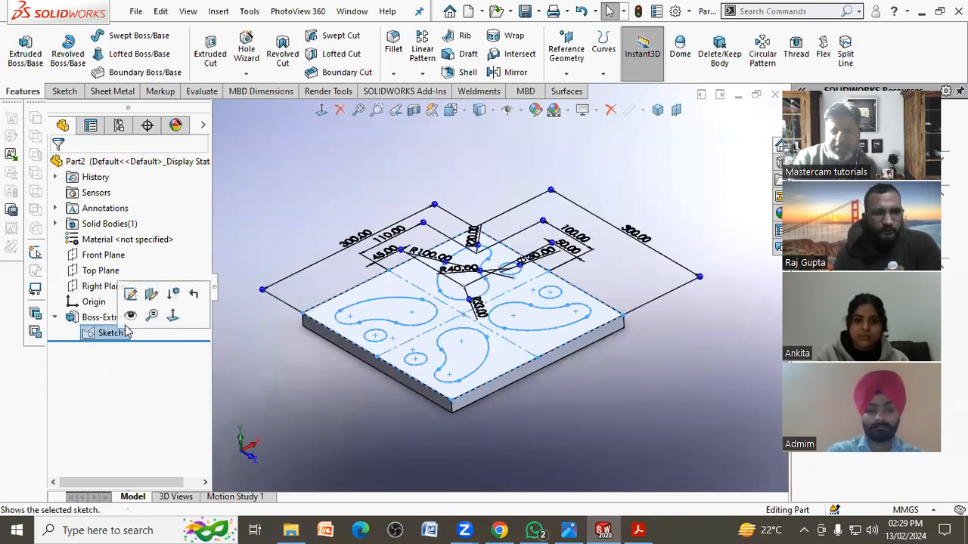
click(262, 361)
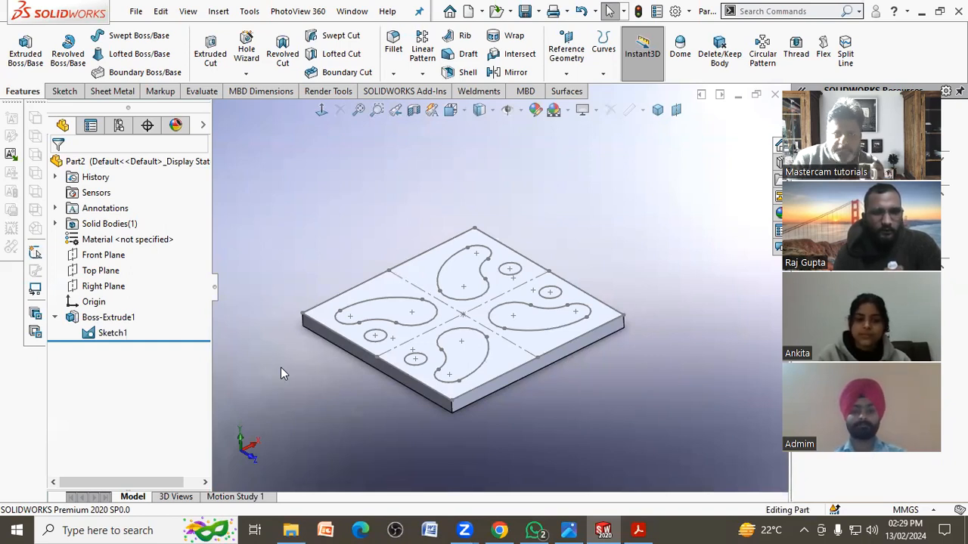
click(108, 333)
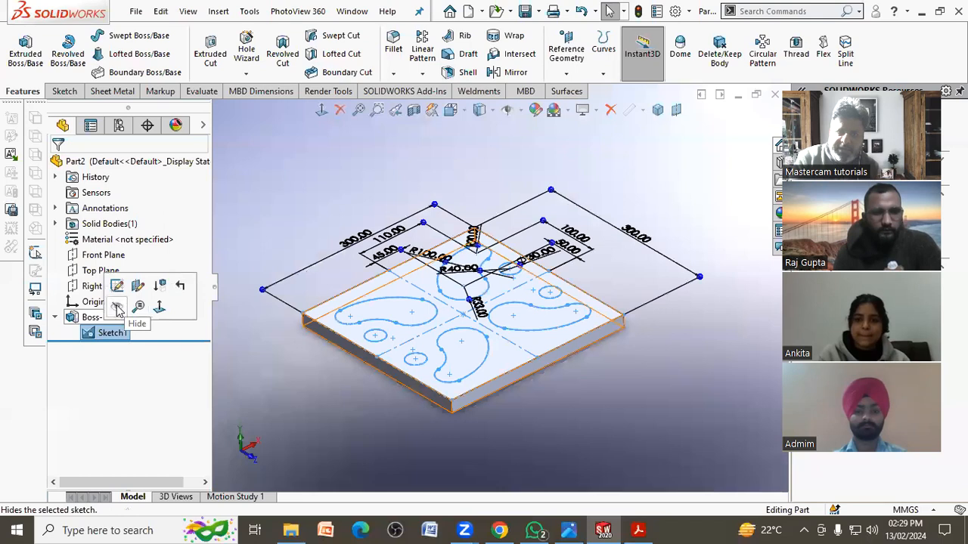
click(133, 307)
click(112, 334)
click(133, 306)
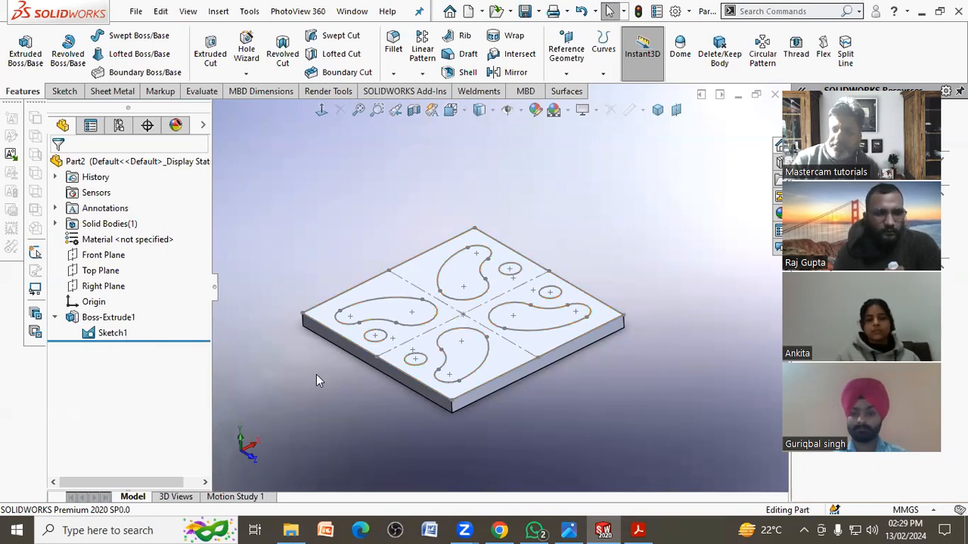
- Check the pads in the PDF drawing and extrude all four curved pad contours 20 mm upward, merged with the plate
click(640, 530)
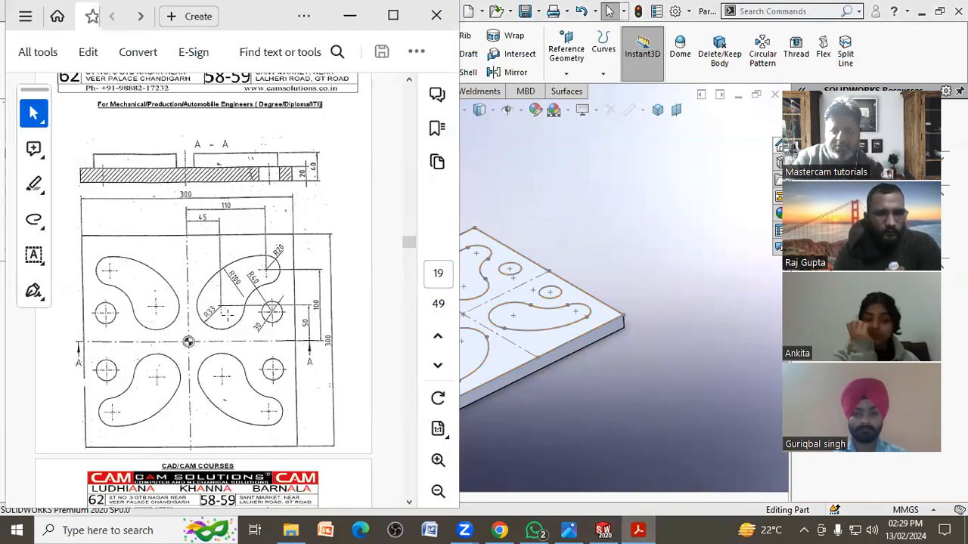
click(533, 207)
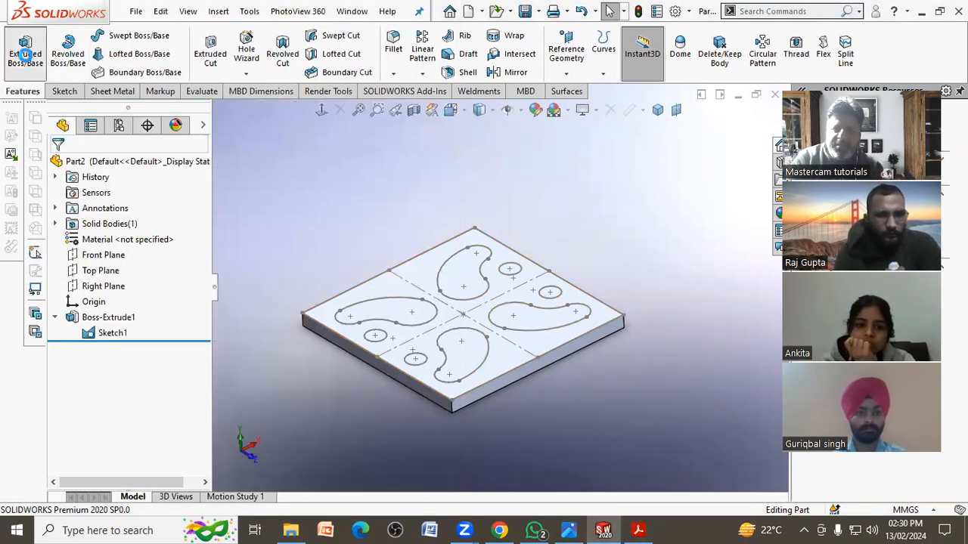
click(25, 54)
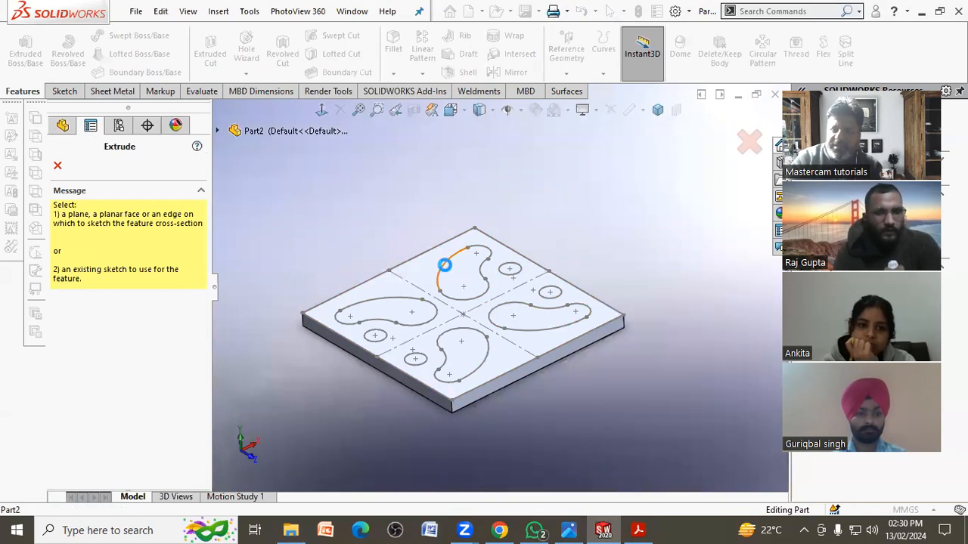
click(444, 264)
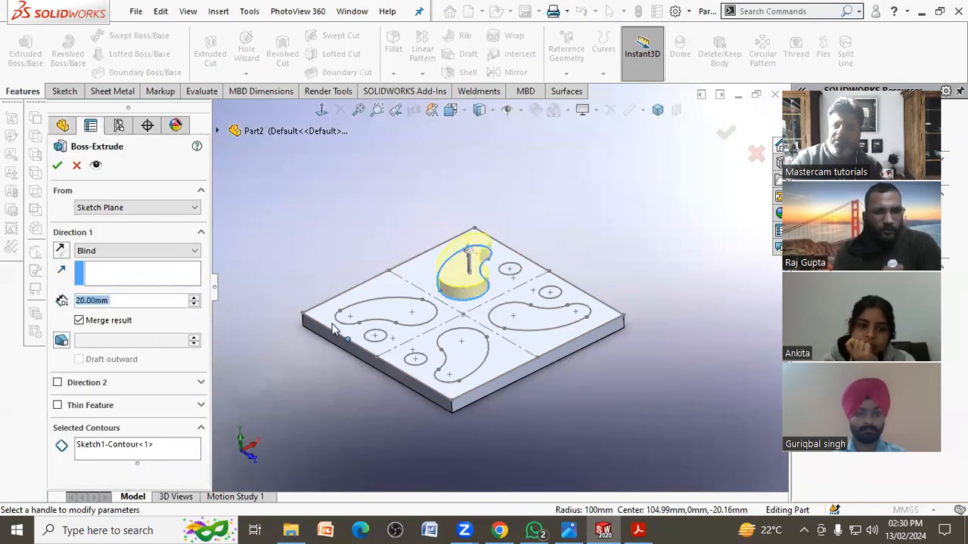
click(137, 299)
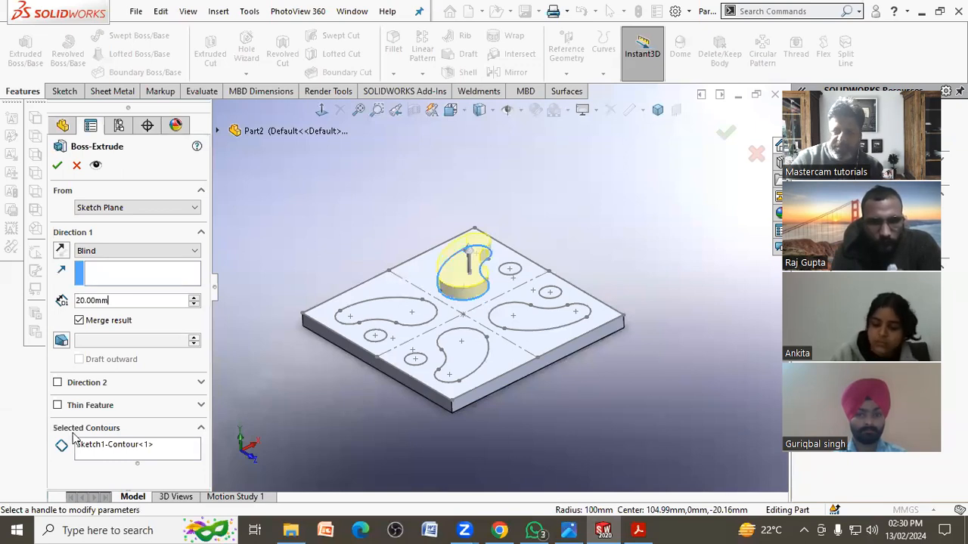
click(151, 448)
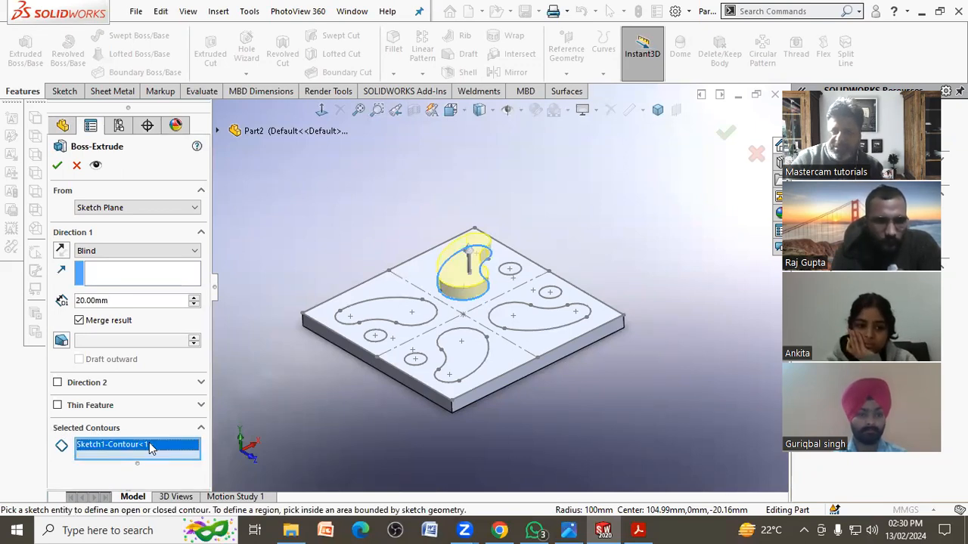
click(469, 355)
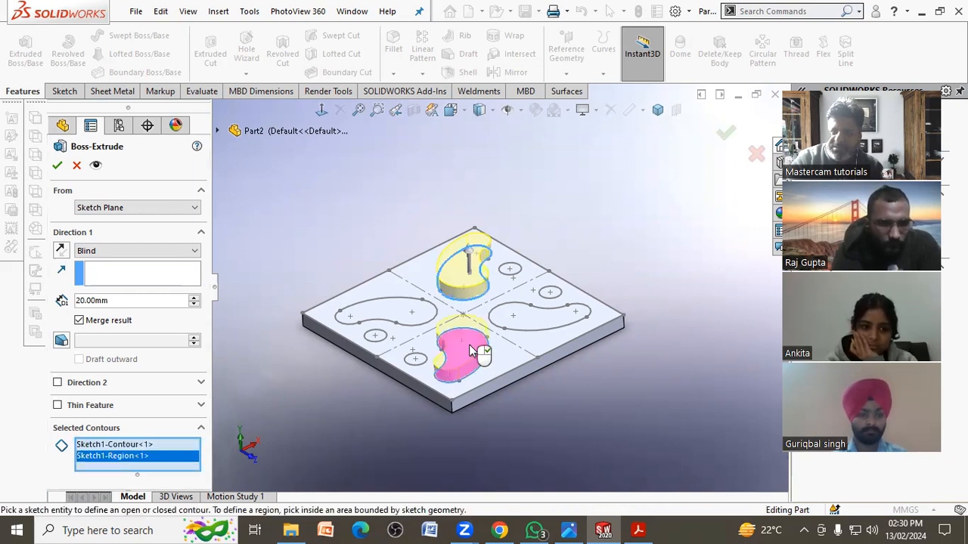
click(514, 317)
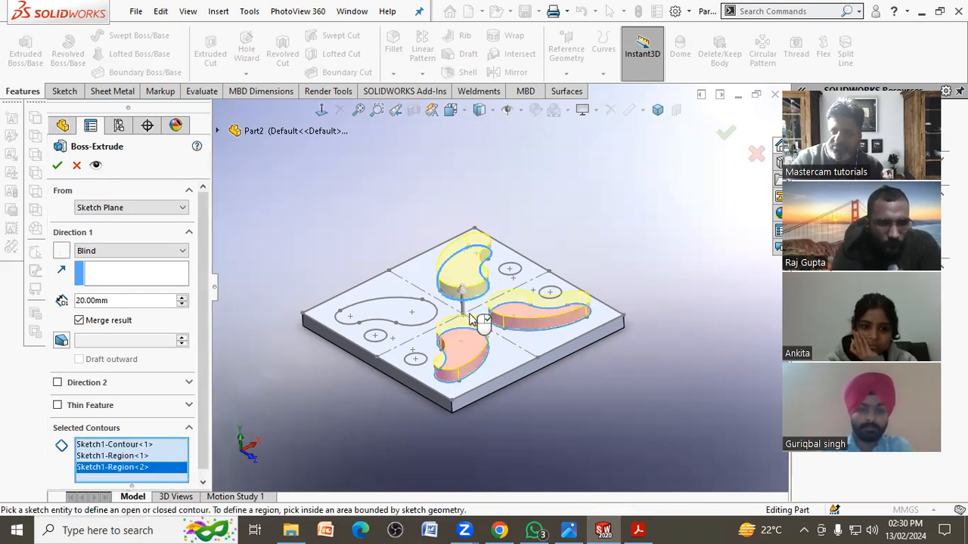
click(401, 316)
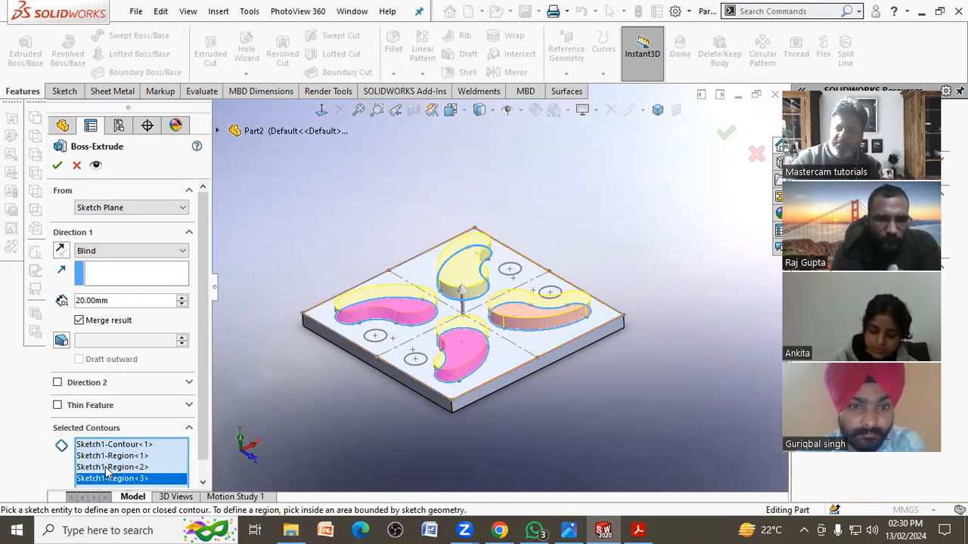
click(168, 456)
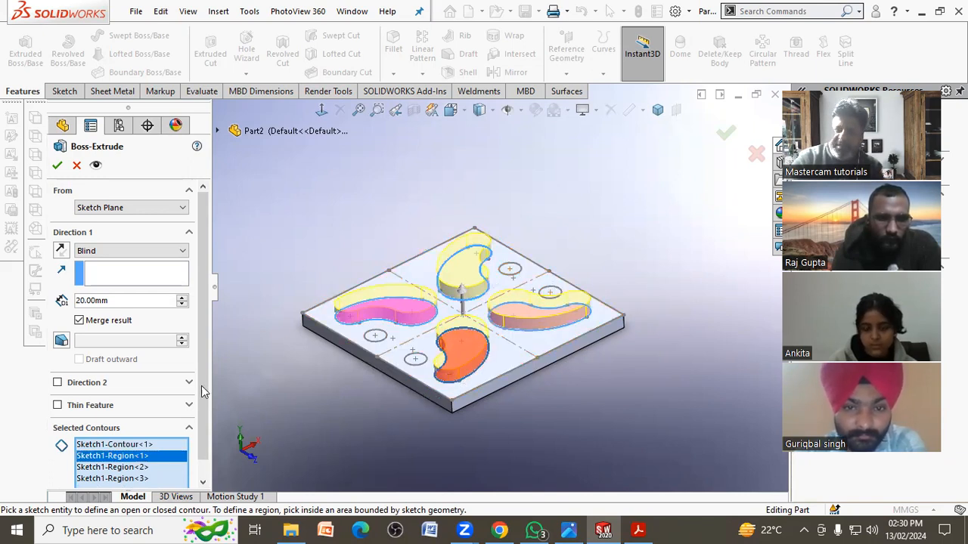
click(59, 165)
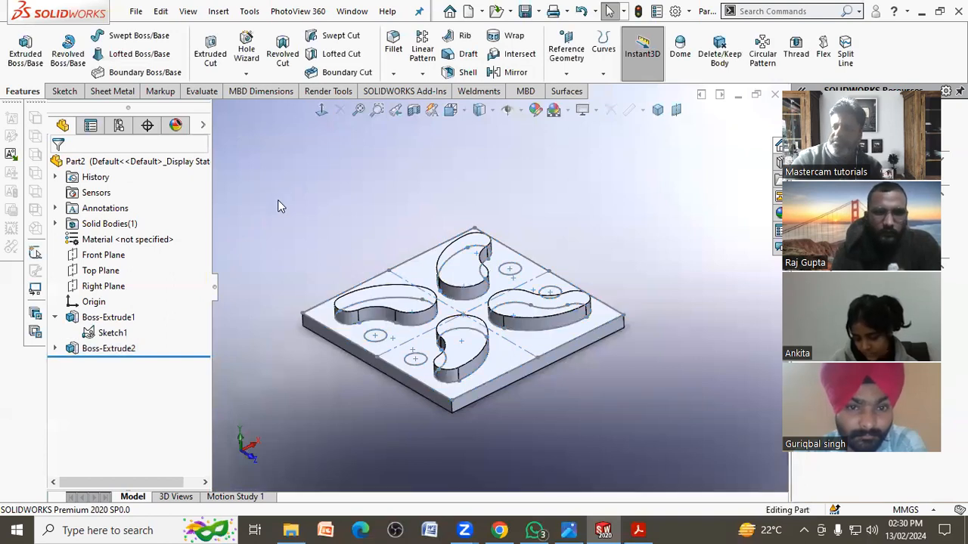
- Delete the extrusion that forms the four curved pads
right_click(110, 349)
click(163, 324)
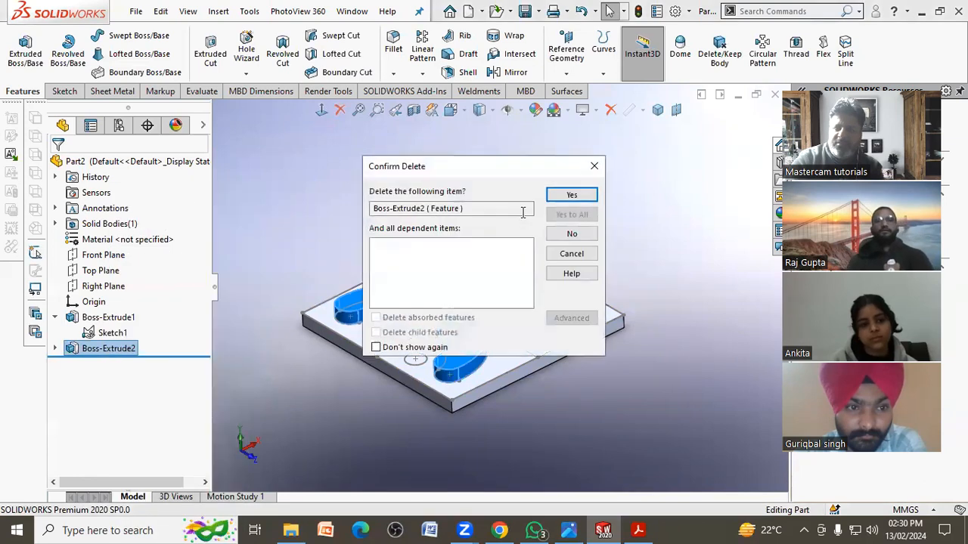
click(571, 196)
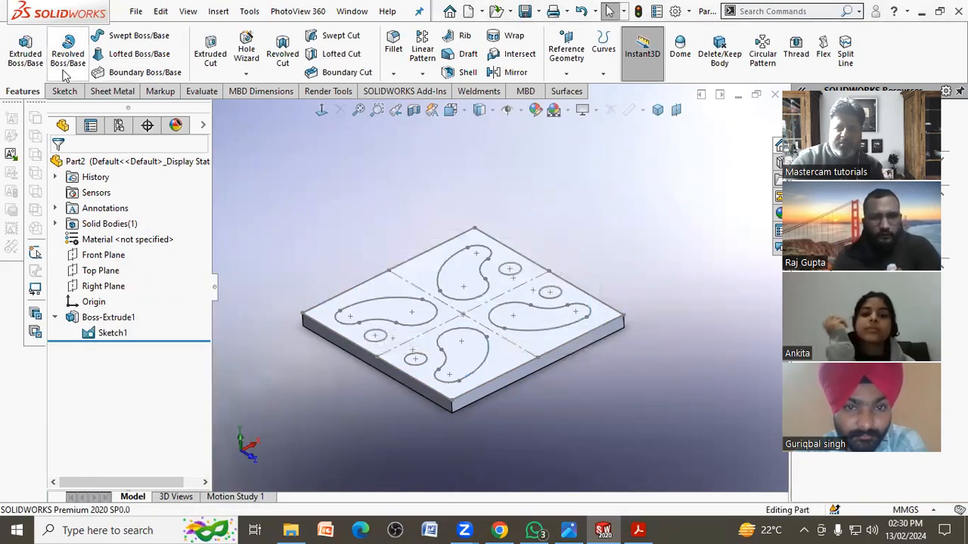
- Extrude all four curved pad contours of the plate sketch 20 mm upward, blind and merged with the plate
click(28, 60)
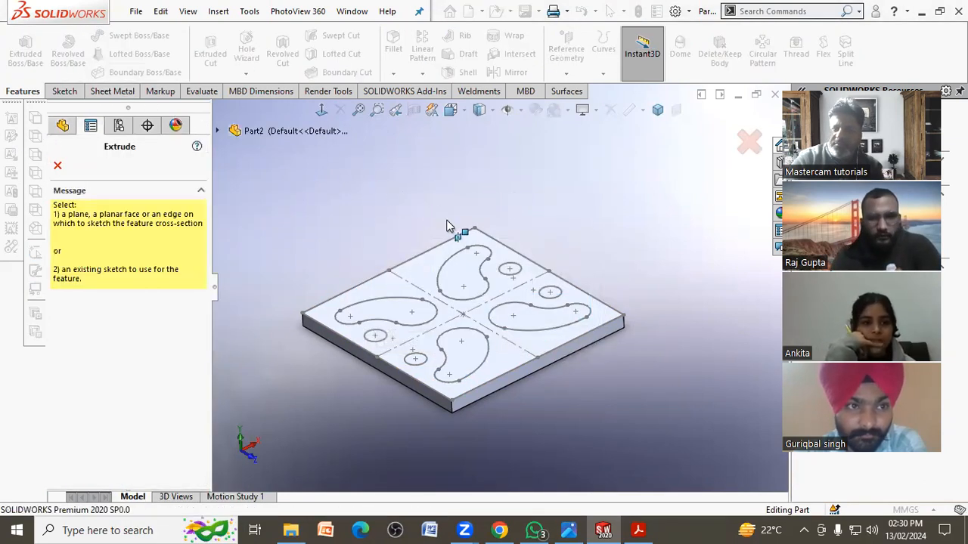
key(Escape)
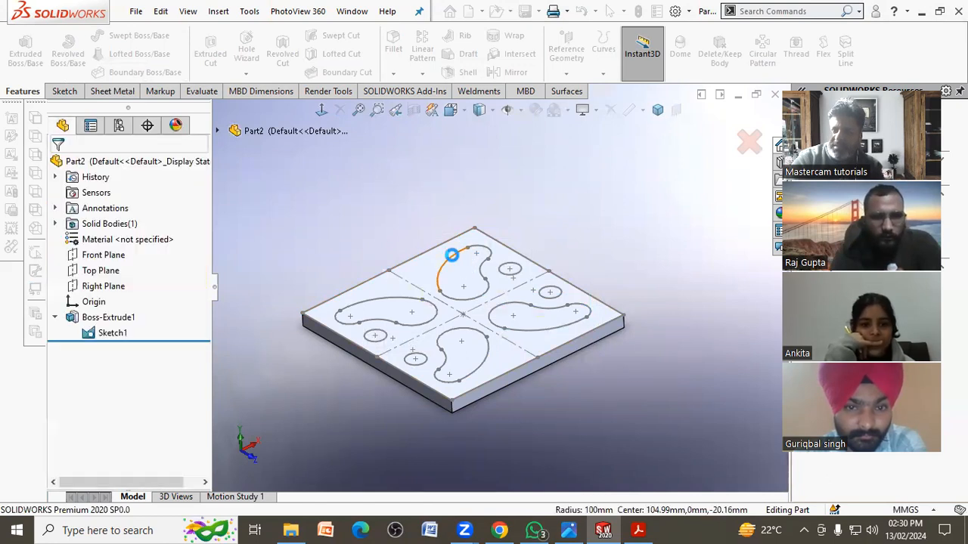
click(451, 255)
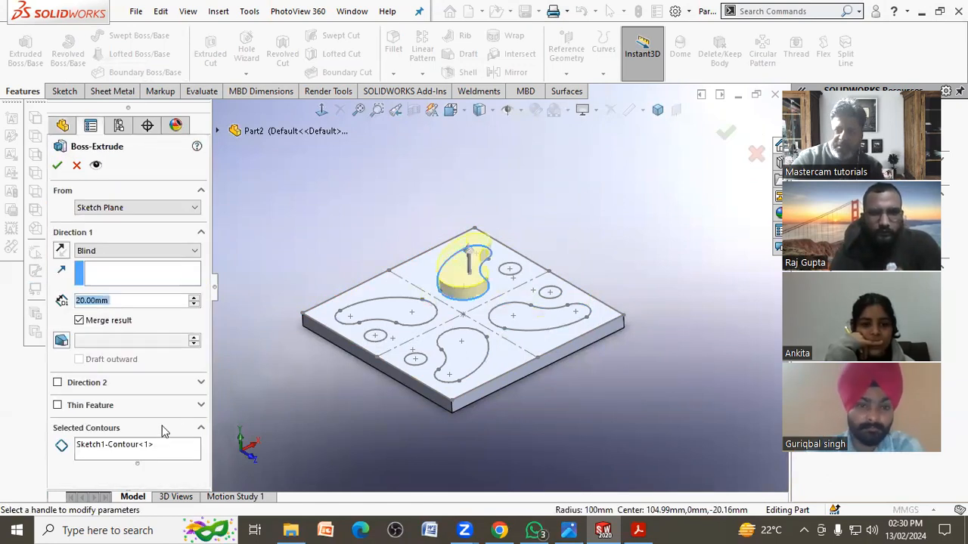
click(161, 451)
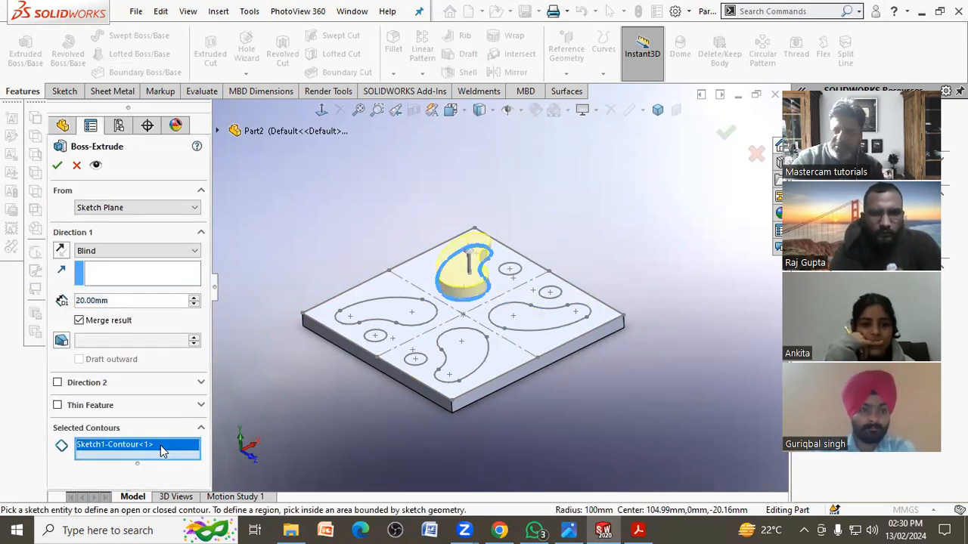
click(406, 318)
click(472, 354)
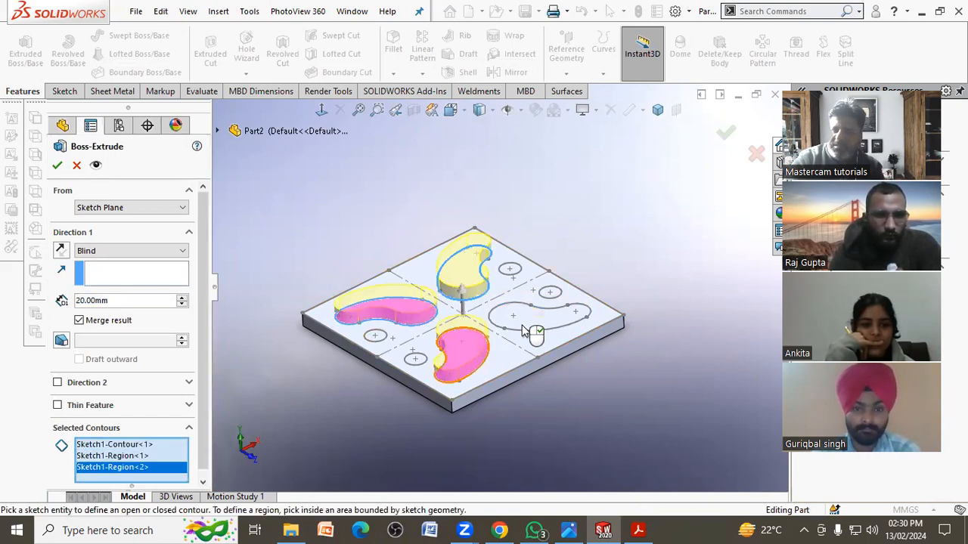
click(536, 324)
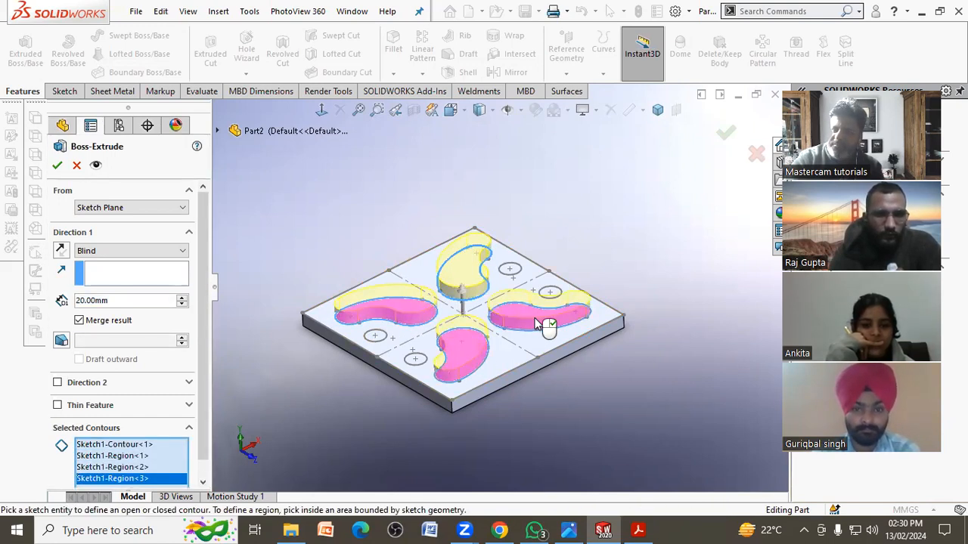
click(57, 166)
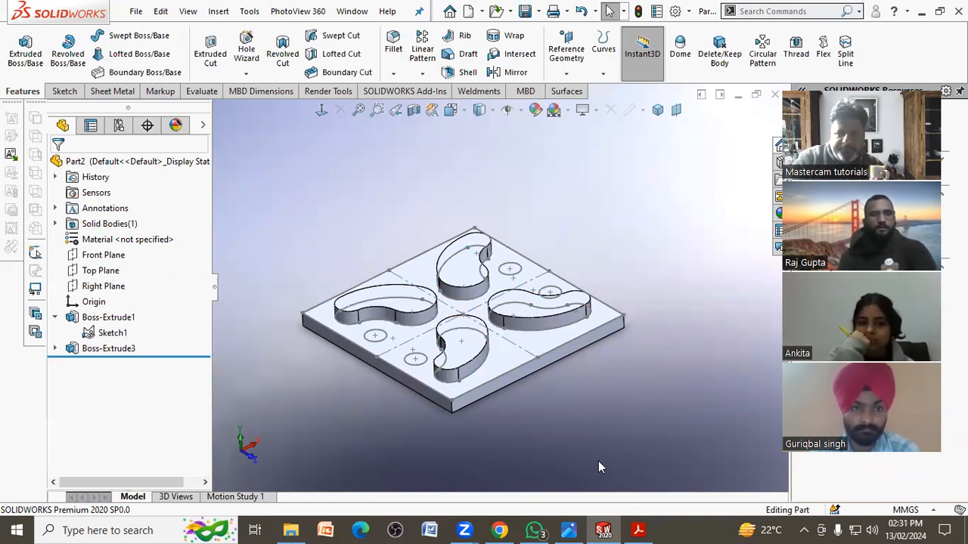
- Check the holes in the PDF drawing and extrude-cut all four circle contours of the plate sketch 20 mm blind
click(638, 530)
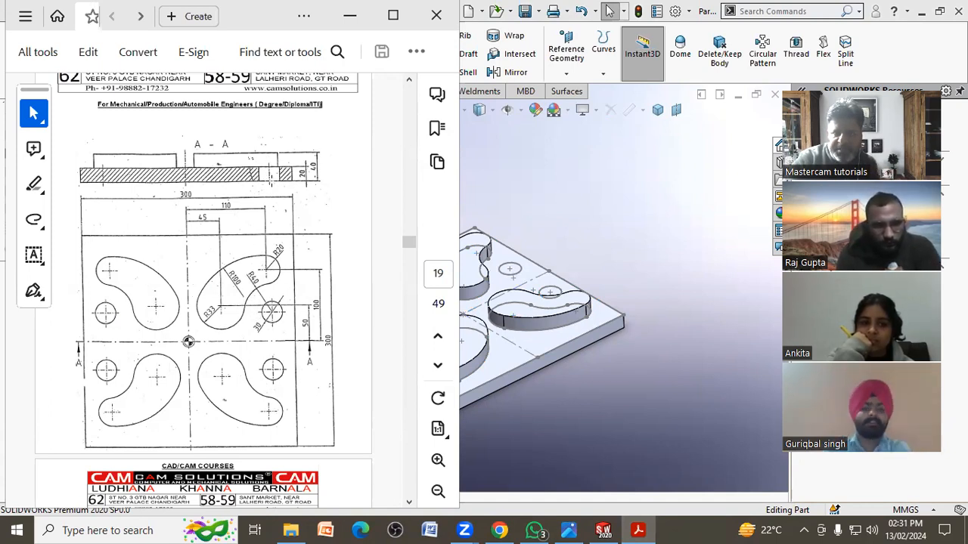
click(631, 264)
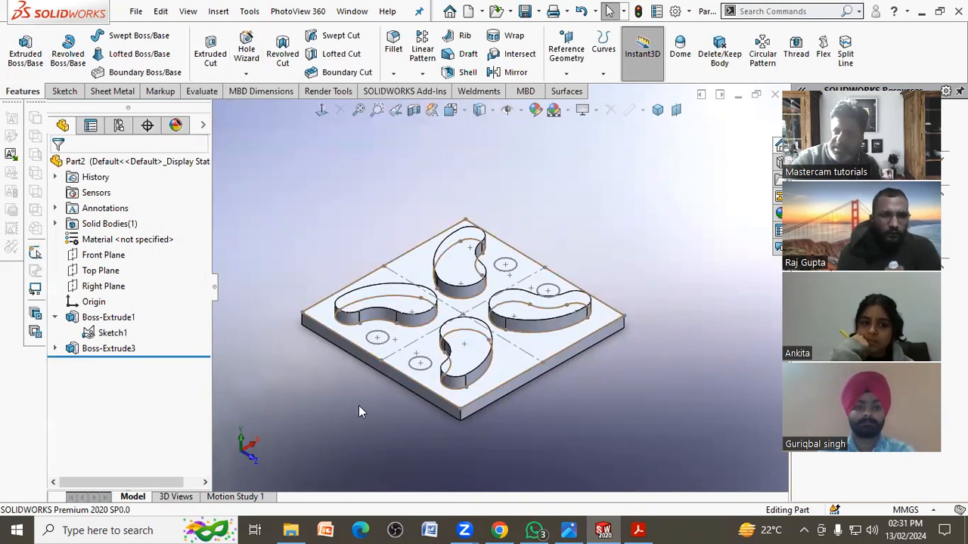
click(209, 54)
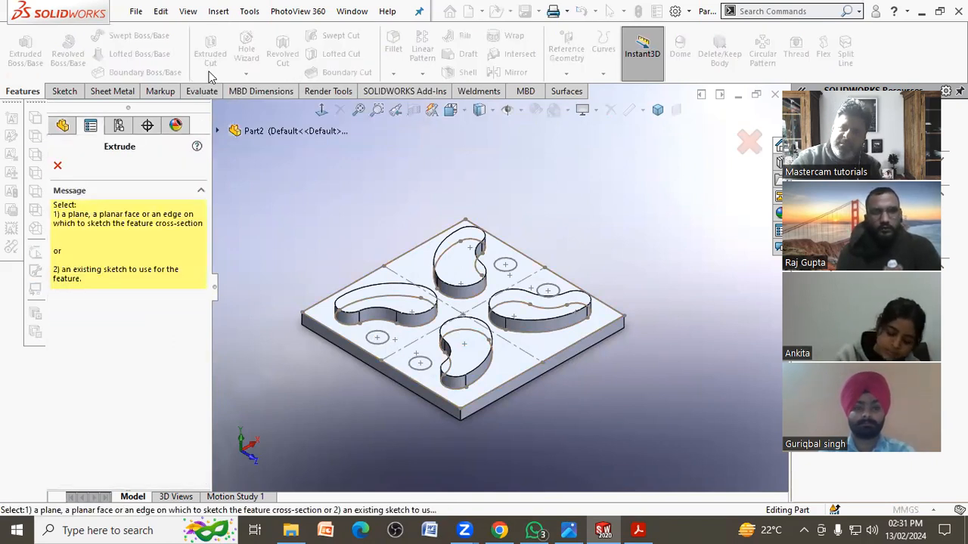
click(384, 339)
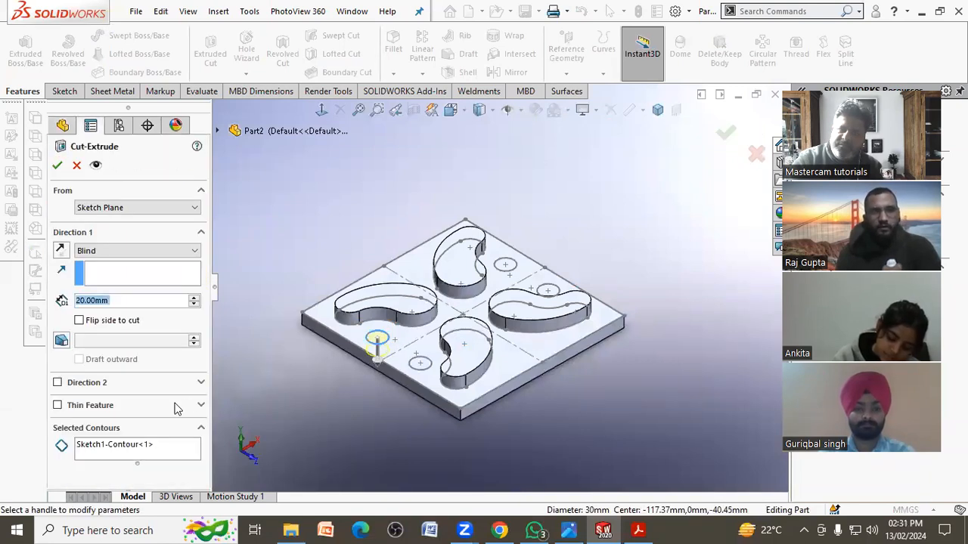
click(149, 450)
scroll(426, 363, down, 3)
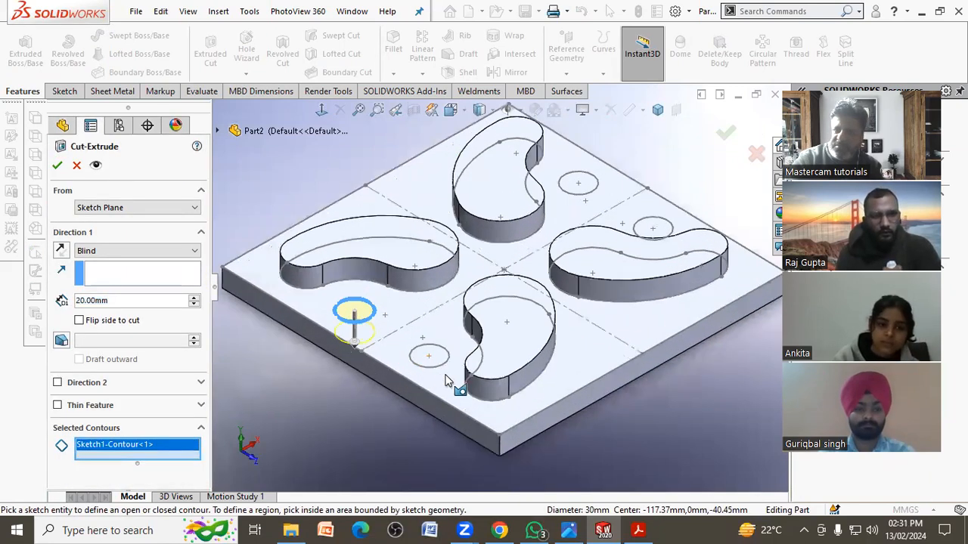
click(437, 355)
click(655, 229)
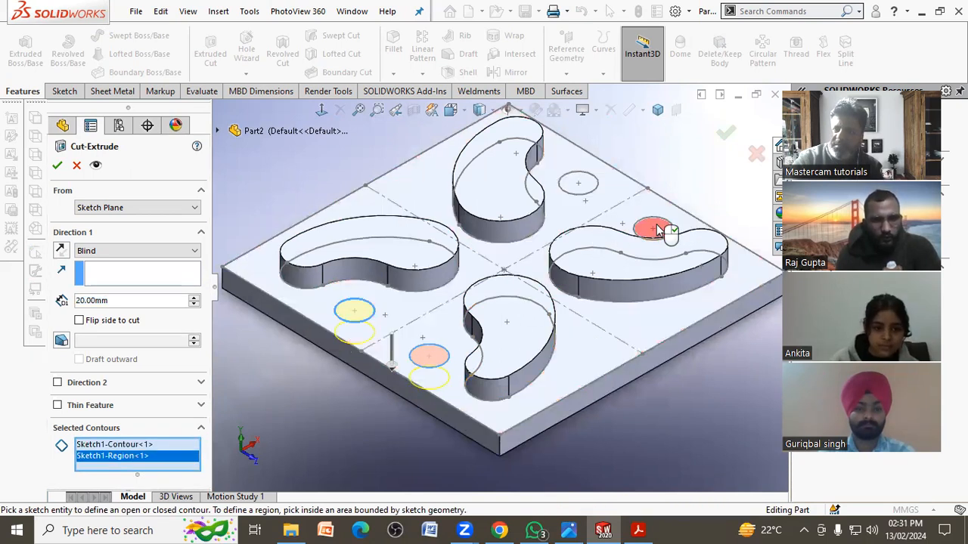
click(580, 186)
scroll(586, 204, up, 5)
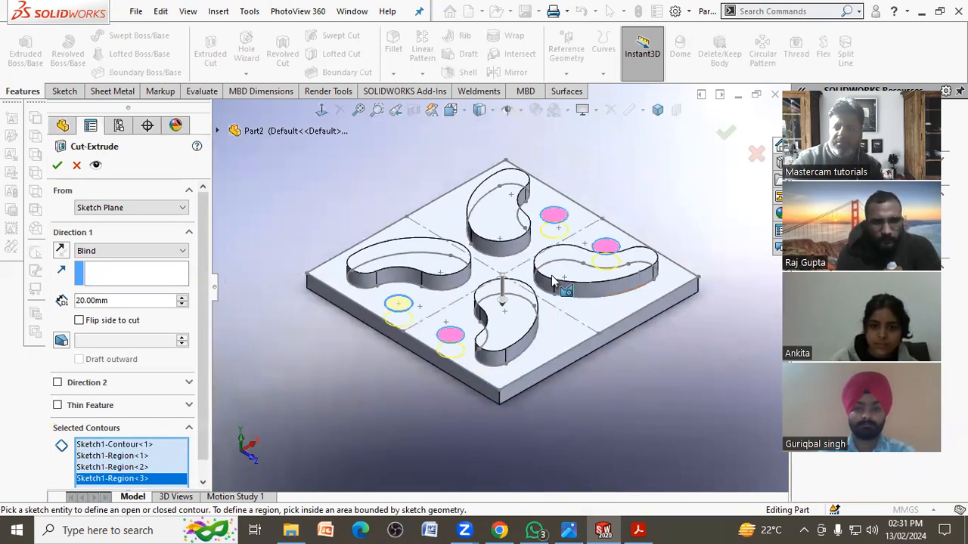
click(726, 133)
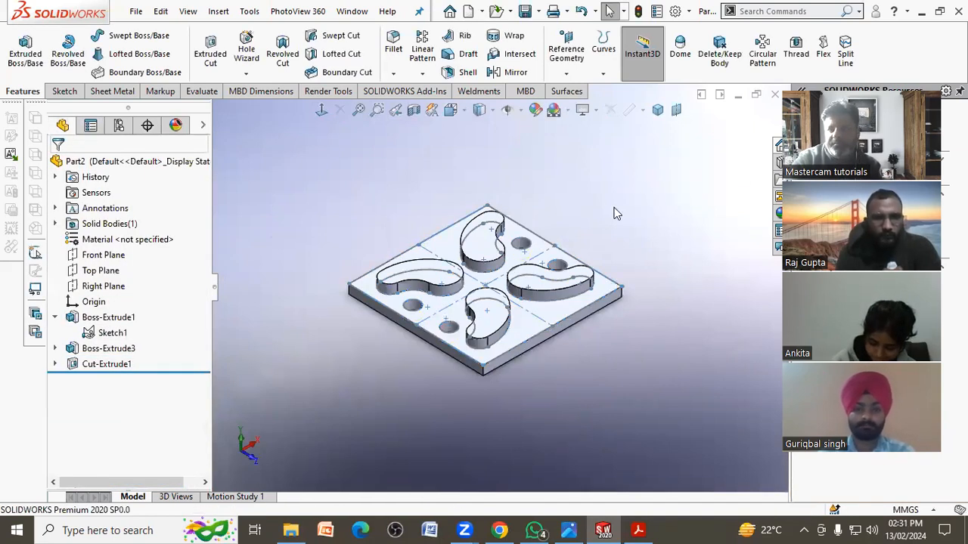
- Edit the cut of the four holes and change its end condition to Through All
scroll(614, 214, down, 2)
middle_drag(391, 308, 393, 355)
click(125, 364)
click(128, 323)
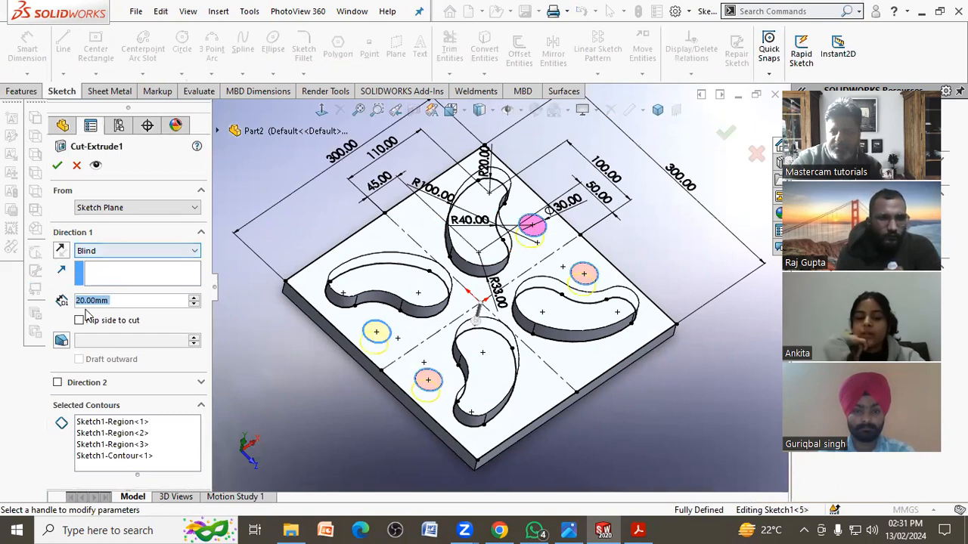
click(142, 251)
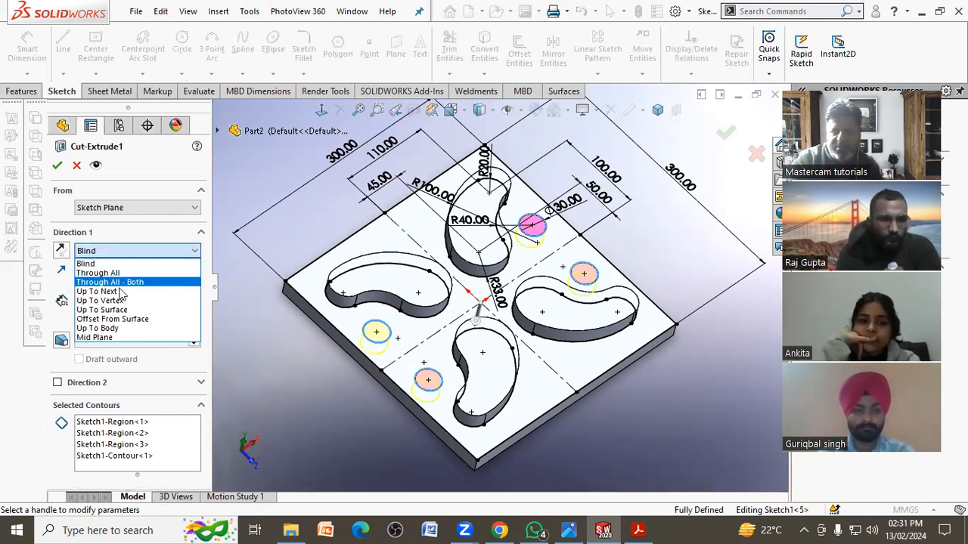
click(104, 273)
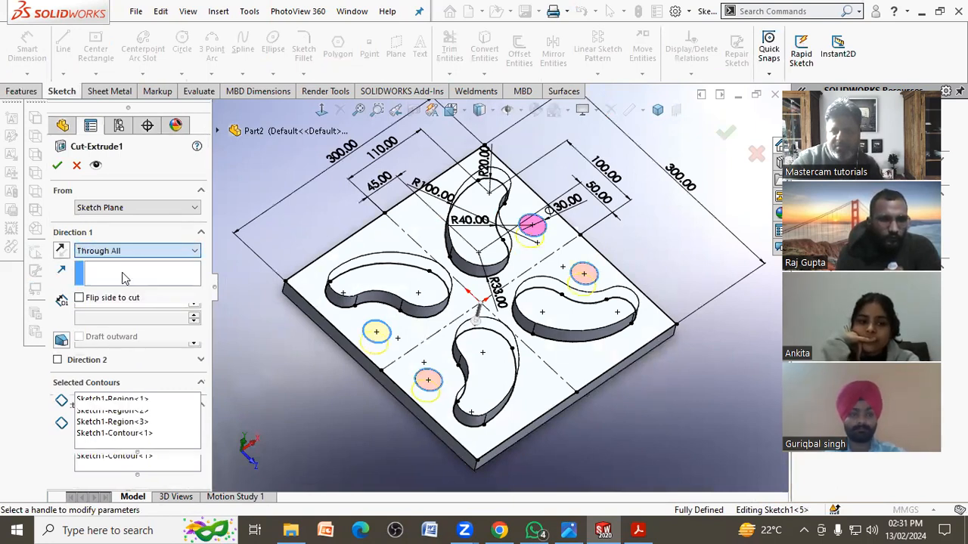
click(56, 167)
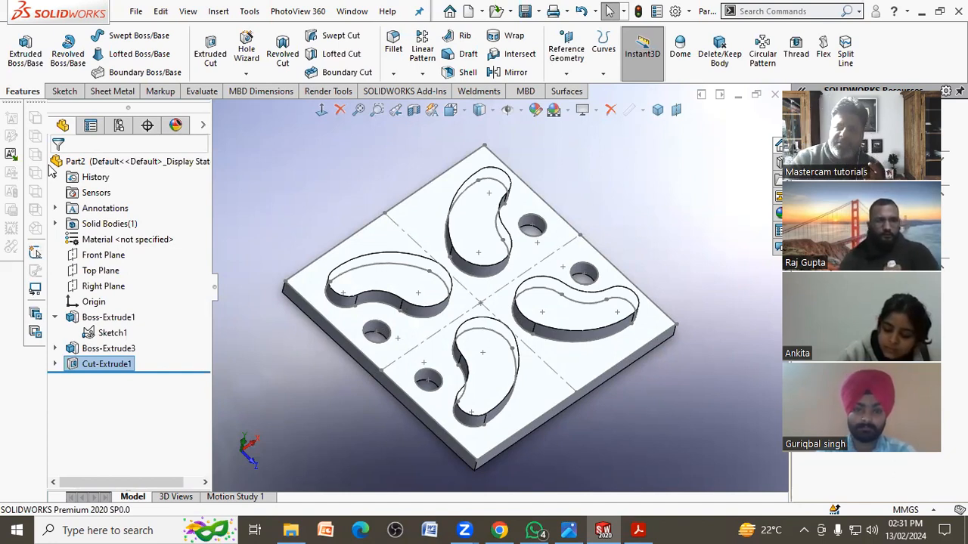
- Set the plate's thickness to 30 mm using the depth dimension shown on its side face
middle_drag(316, 383, 409, 428)
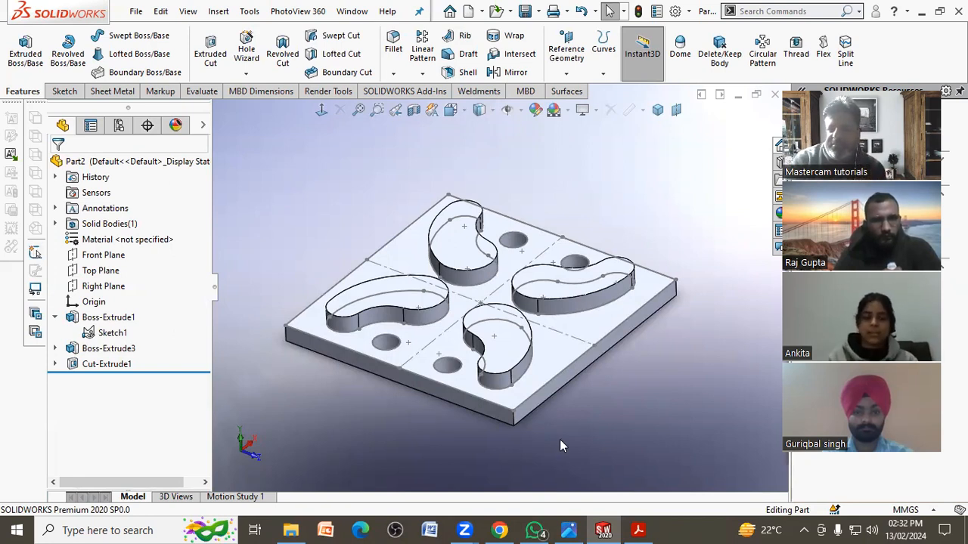
click(556, 388)
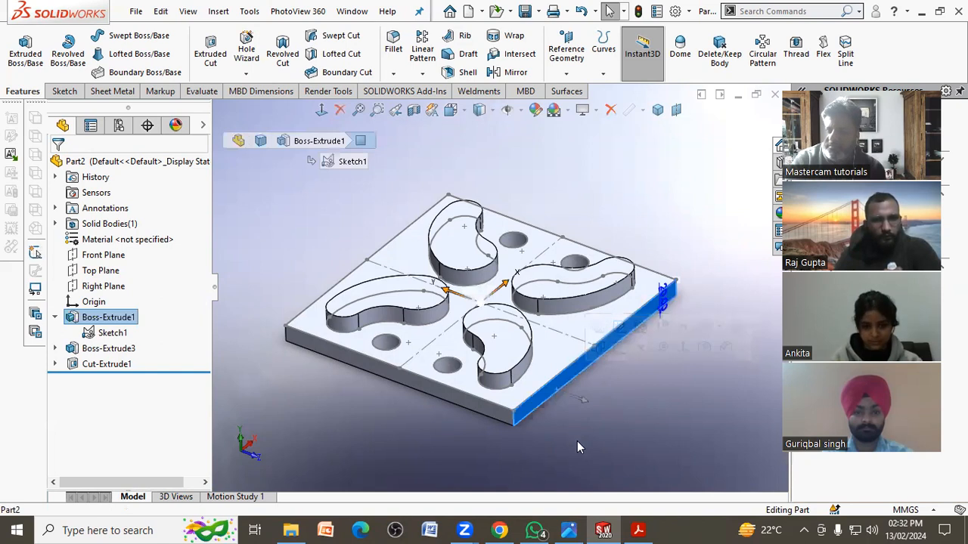
click(581, 445)
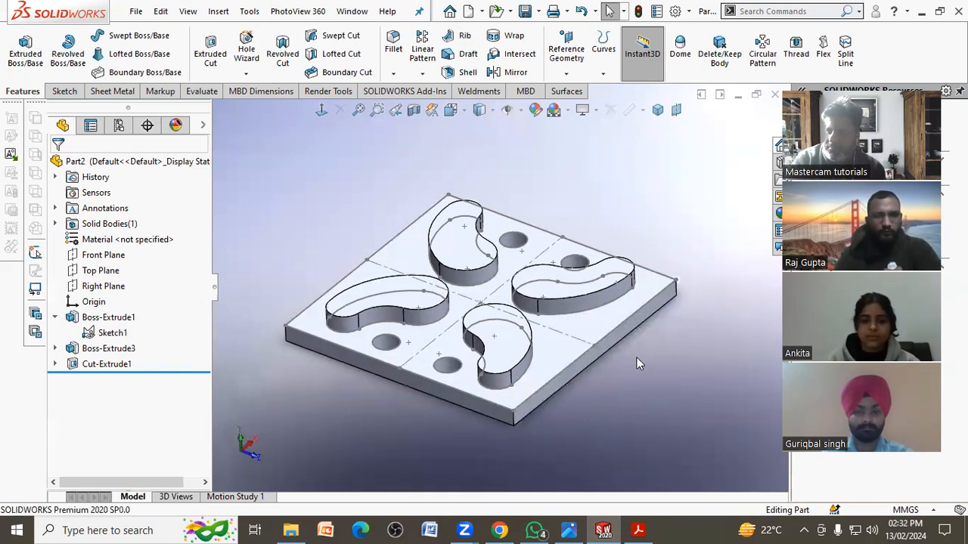
scroll(638, 352, down, 2)
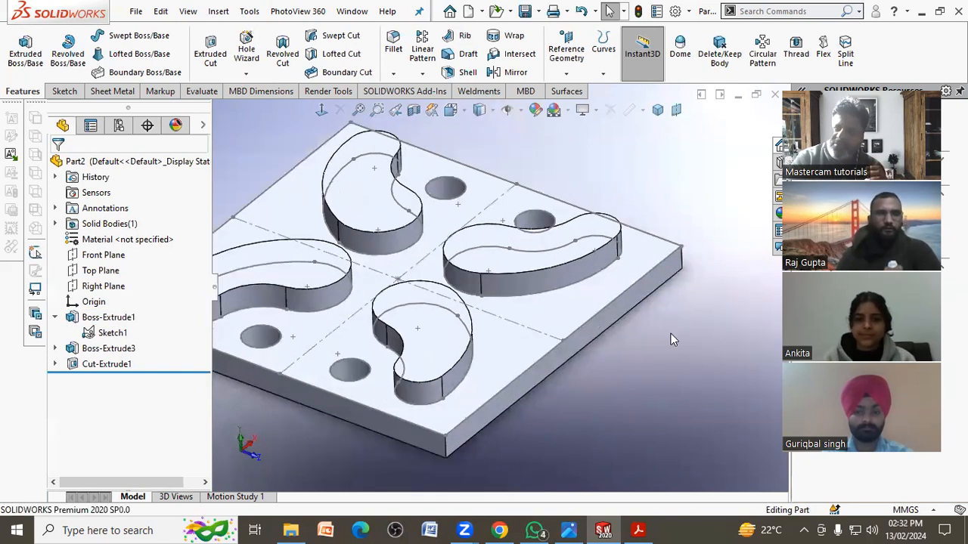
click(643, 295)
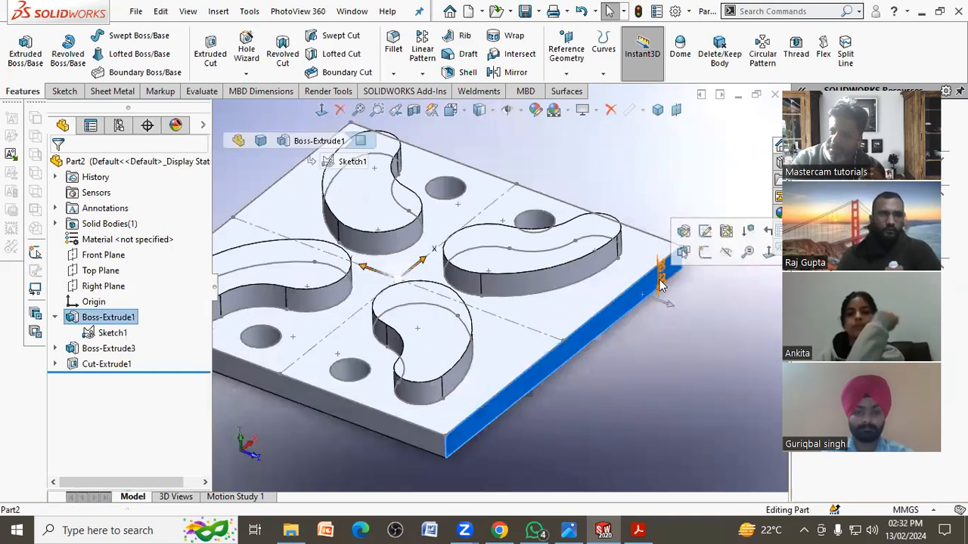
double_click(663, 281)
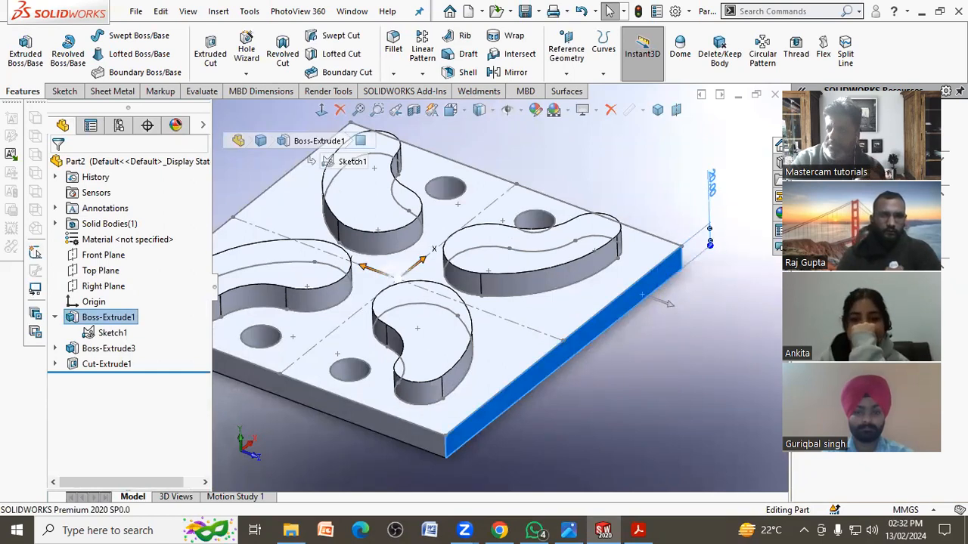
click(712, 191)
key(Escape)
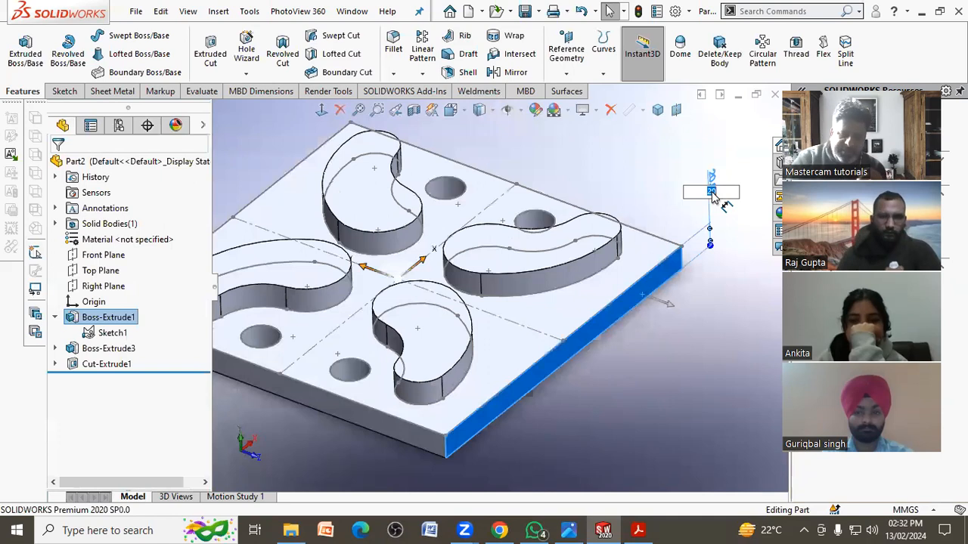
key(Return)
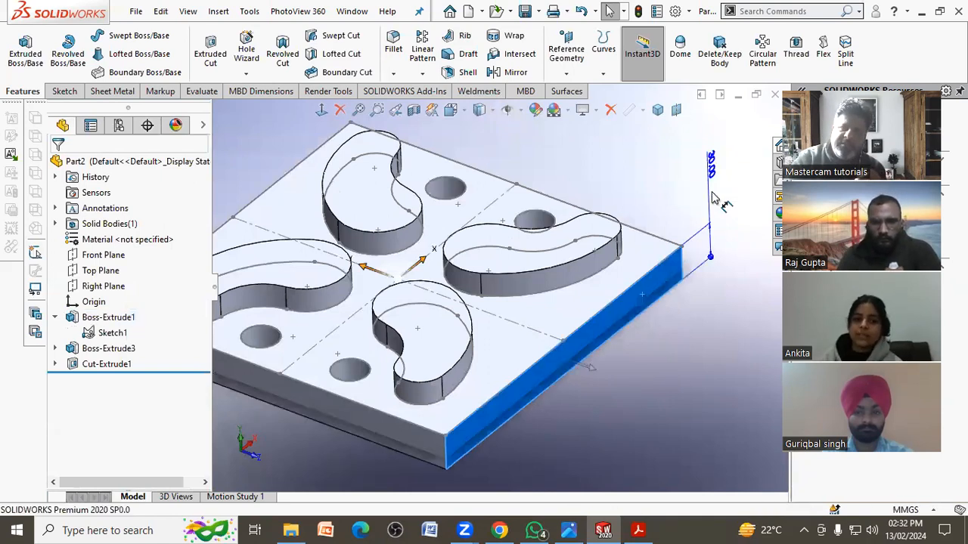
click(753, 328)
scroll(719, 335, up, 3)
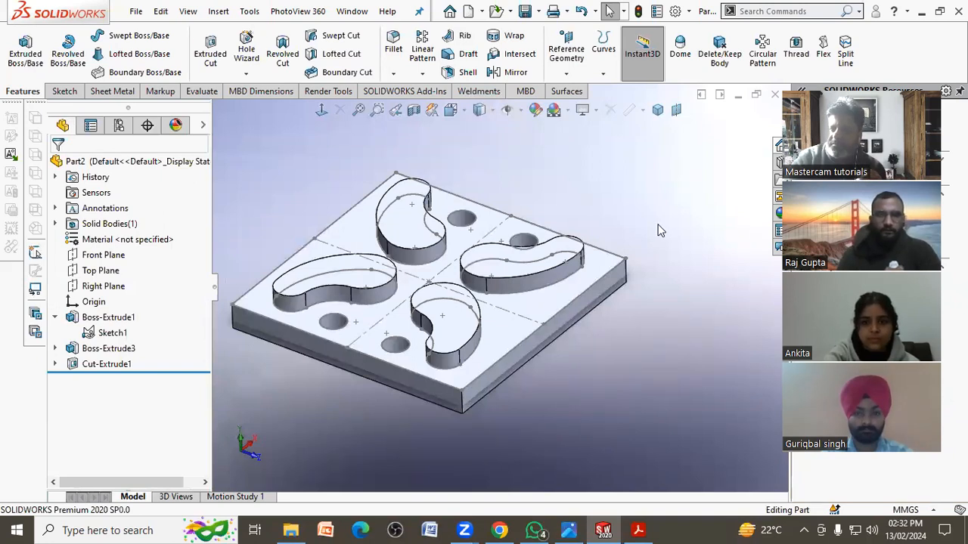
- Inspect the holes in the thicker plate and set the plate's thickness back to 20 mm
middle_drag(501, 375, 473, 446)
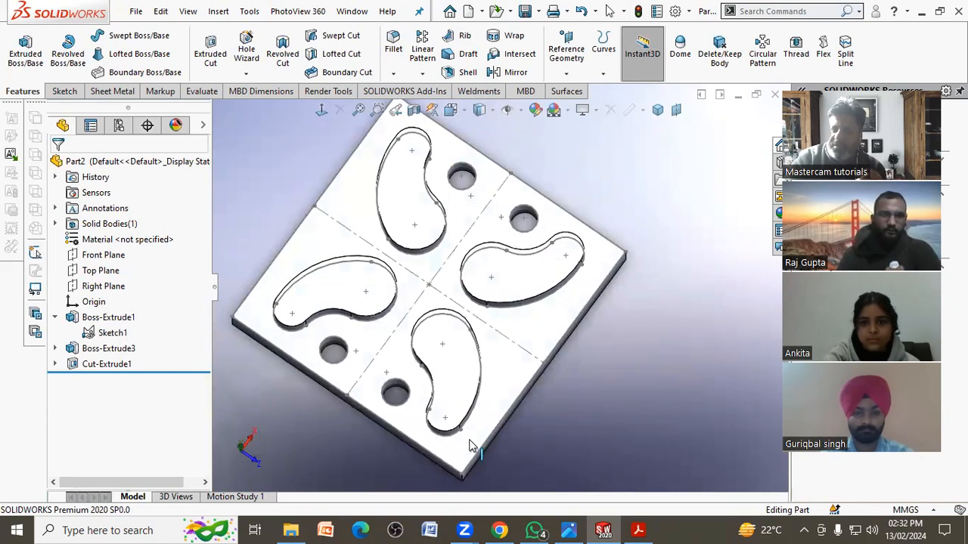
scroll(376, 405, down, 3)
middle_drag(427, 389, 433, 299)
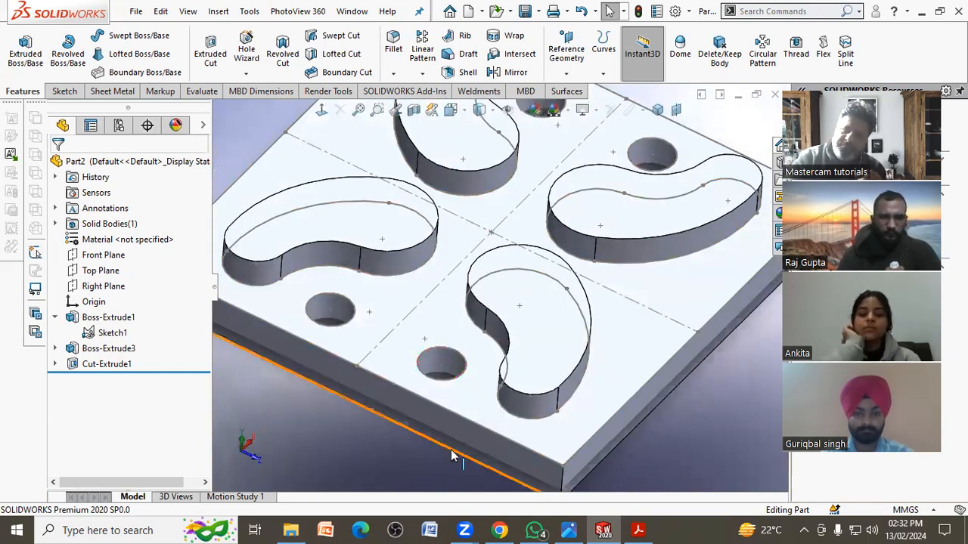
middle_drag(344, 449, 443, 404)
scroll(653, 338, up, 3)
scroll(674, 248, down, 5)
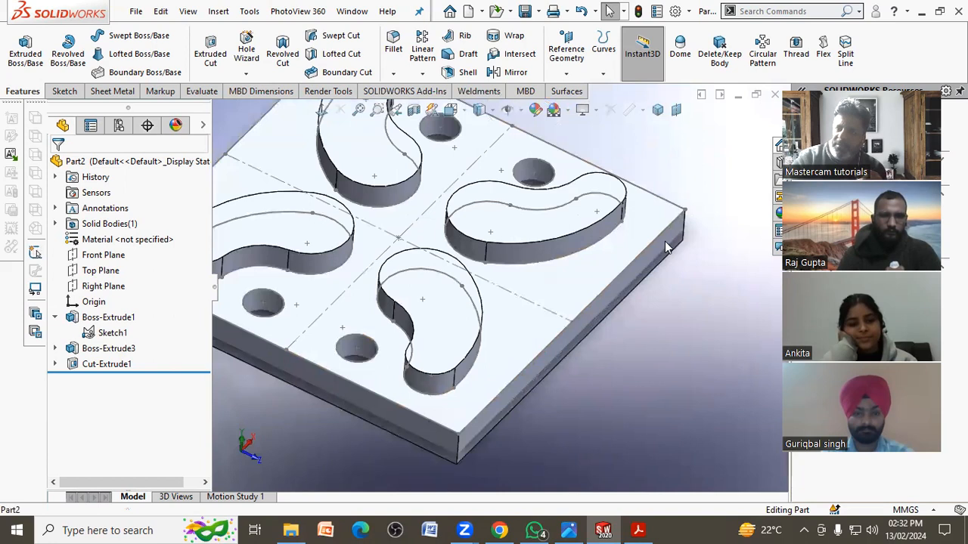
click(665, 242)
mouse_move(715, 141)
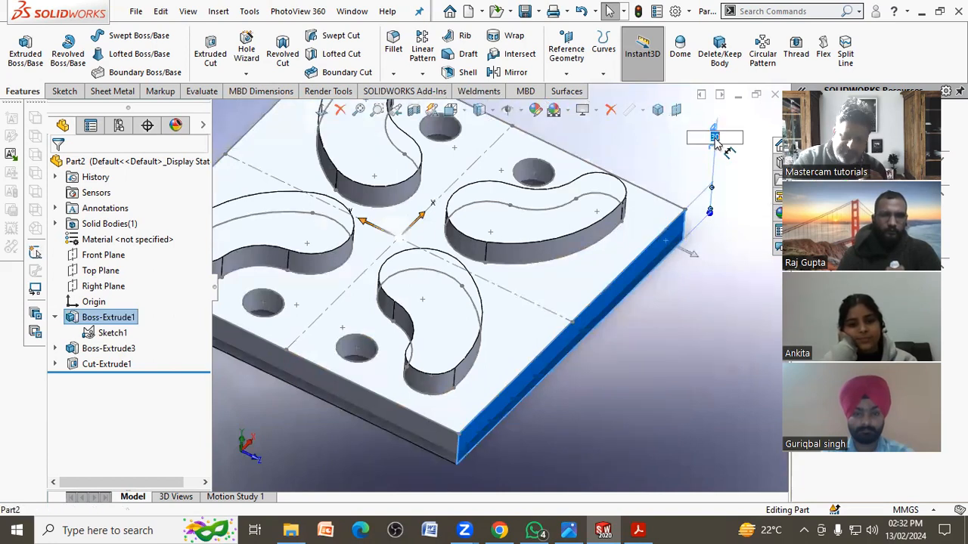
key(Escape)
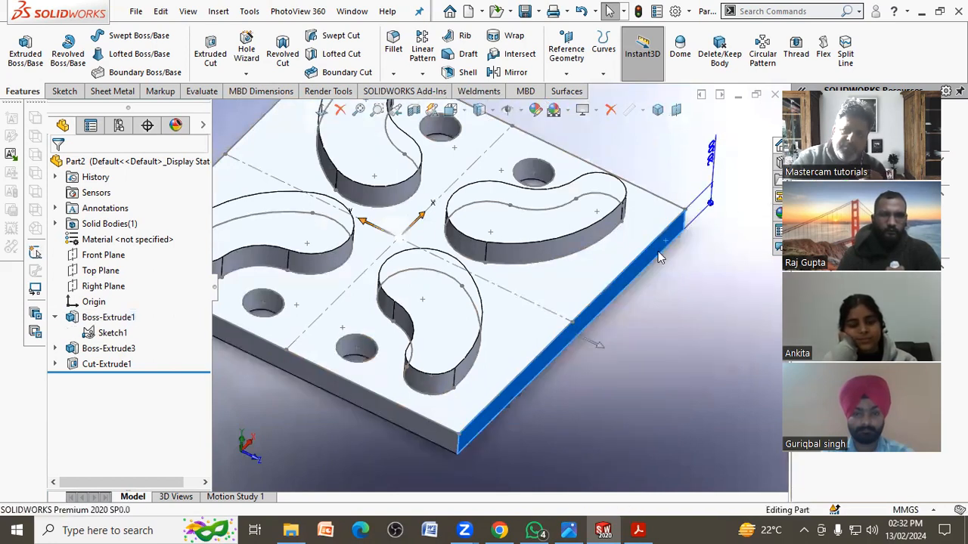
- Edit the cut of the four holes and change its end condition to Blind with a depth of 20 mm
click(106, 364)
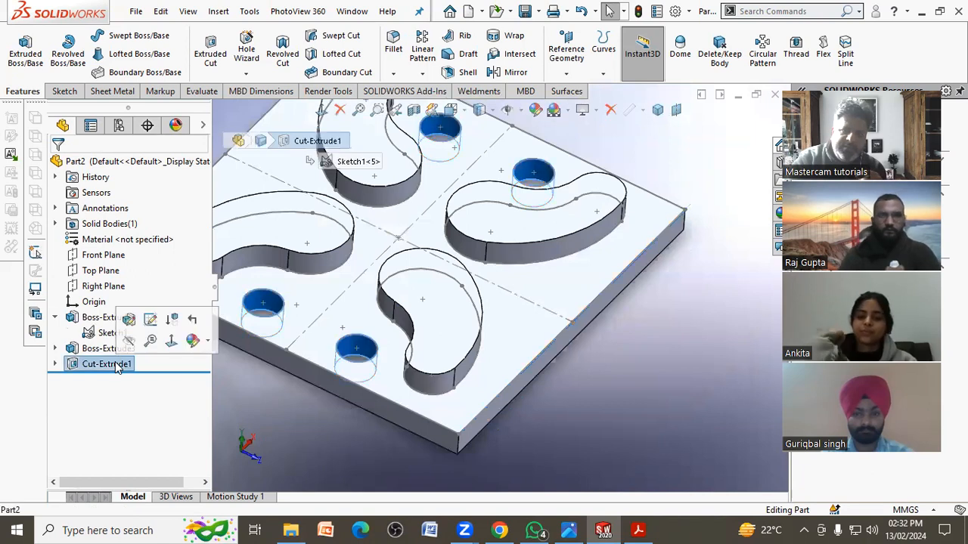
click(129, 321)
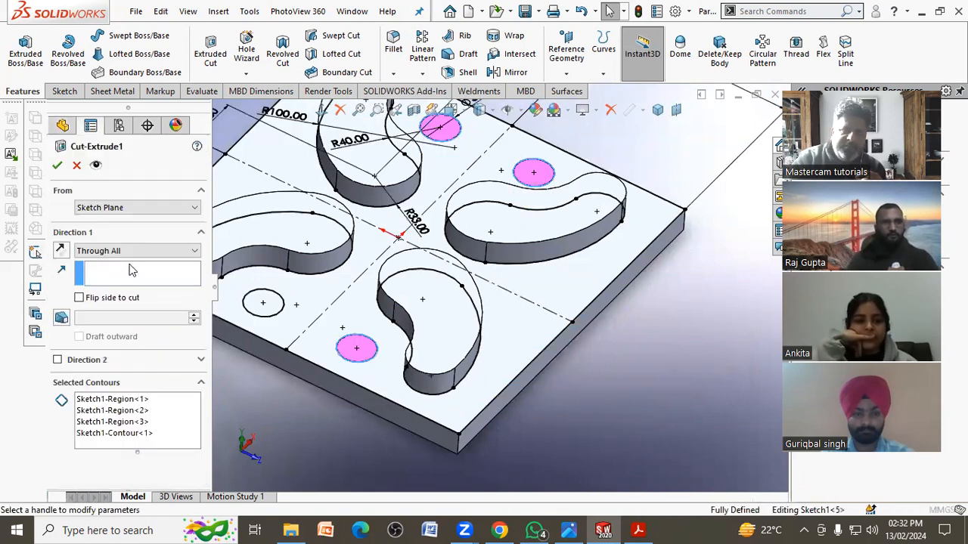
click(124, 251)
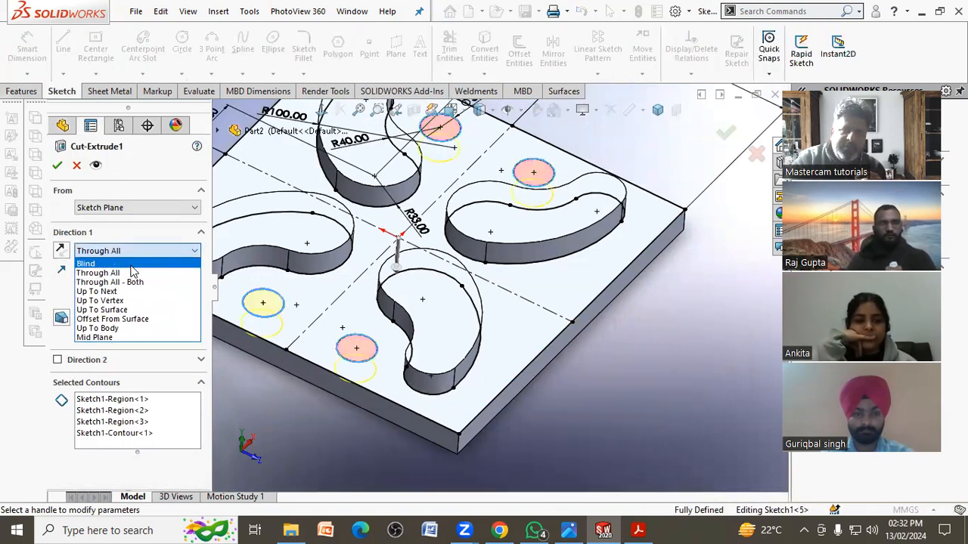
click(129, 262)
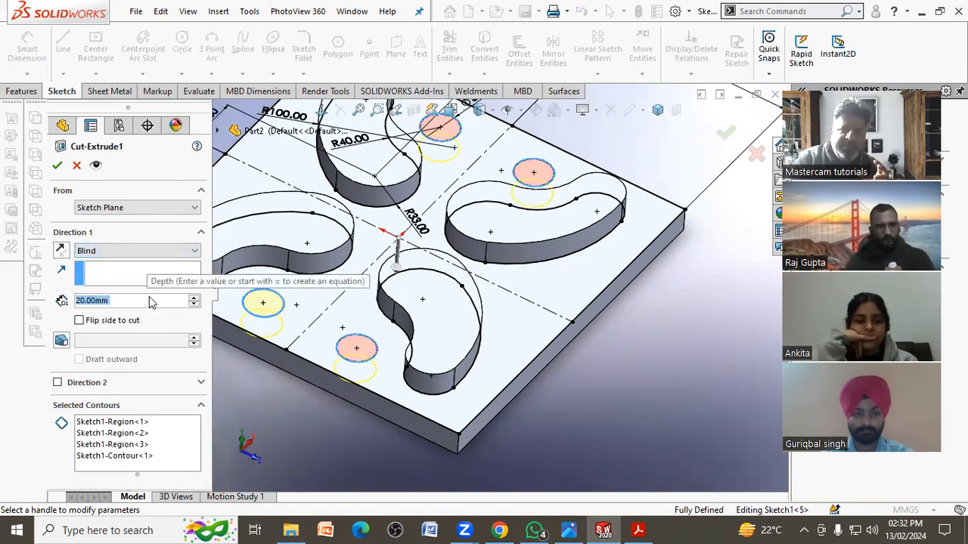
click(57, 165)
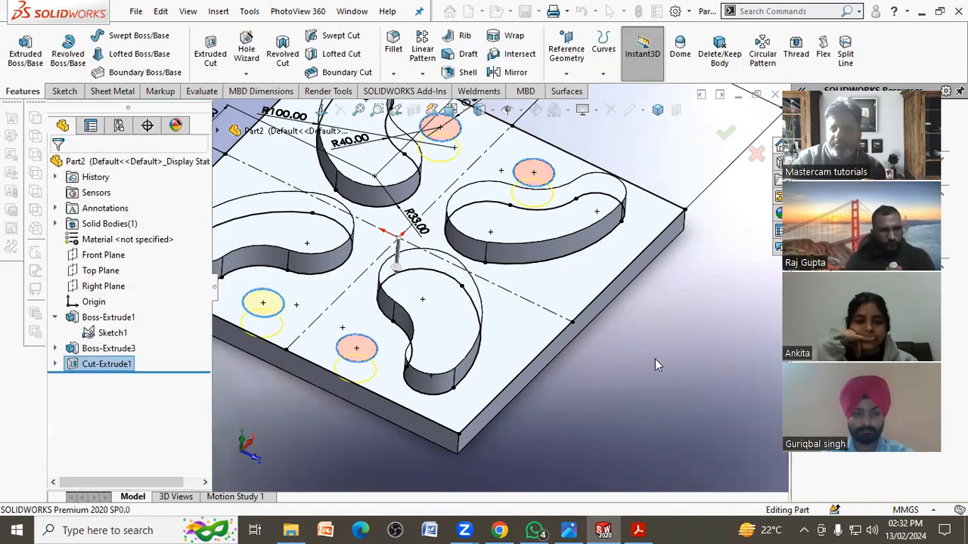
- Set the plate's thickness to 30 mm through its side-face depth dimension and inspect the blind-cut holes from above
scroll(641, 267, down, 4)
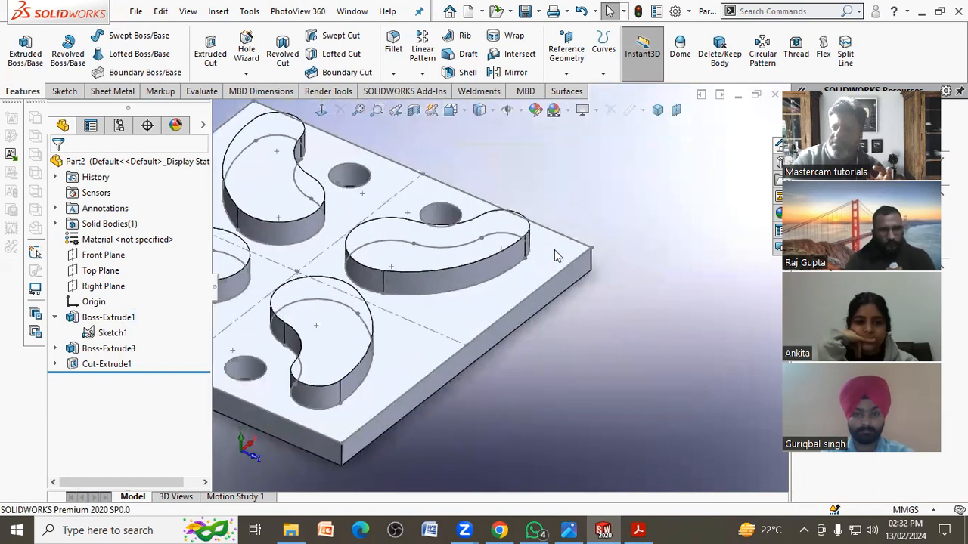
click(567, 277)
click(615, 189)
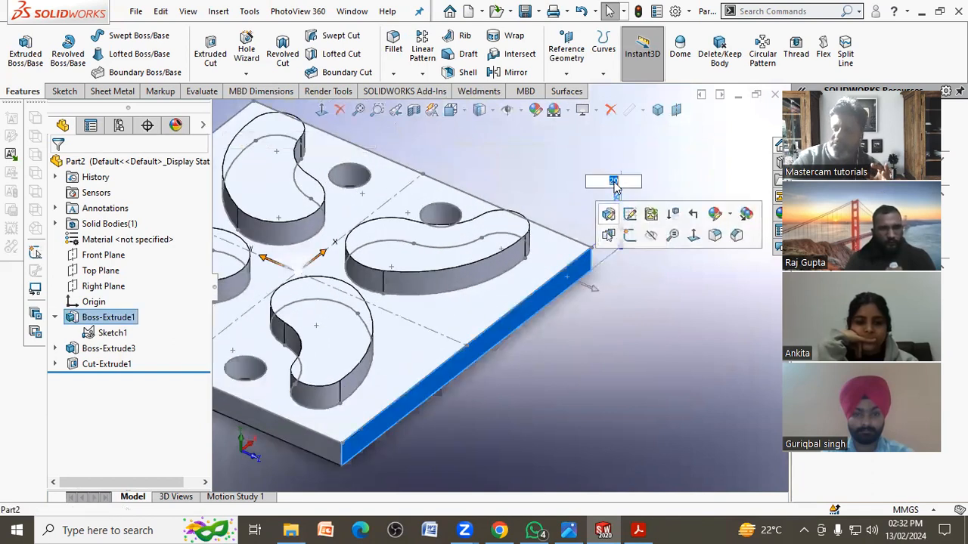
text(30)
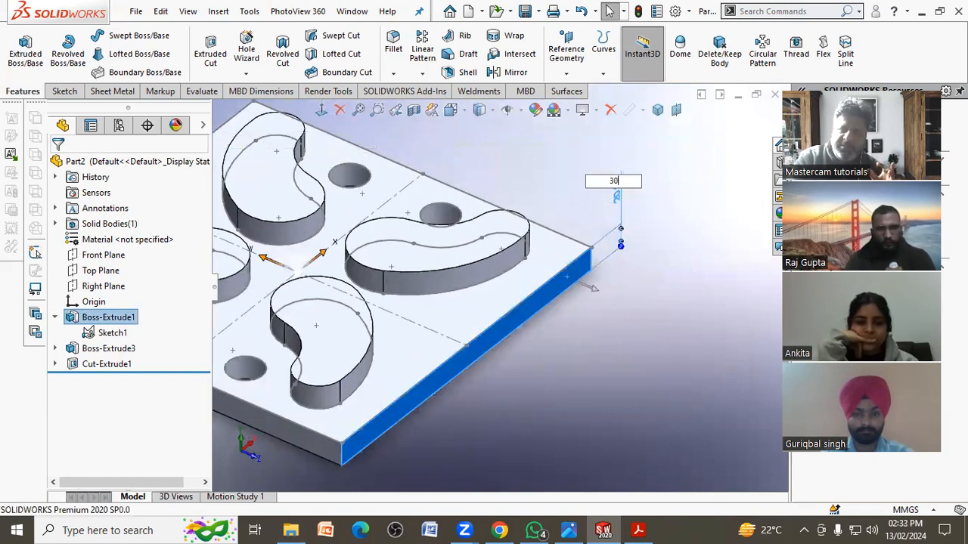
key(Return)
click(660, 218)
scroll(436, 389, up, 3)
middle_drag(436, 389, 418, 320)
scroll(446, 412, down, 10)
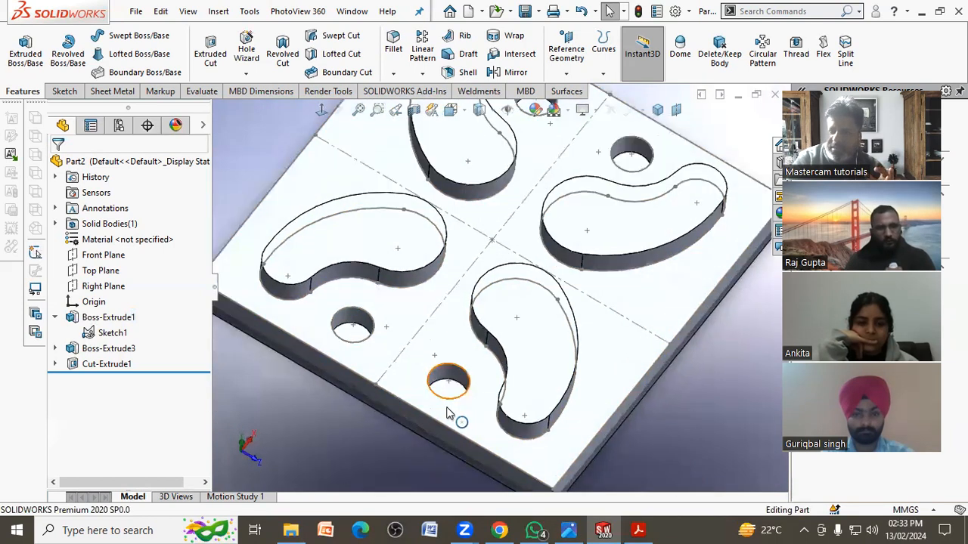
scroll(431, 393, up, 8)
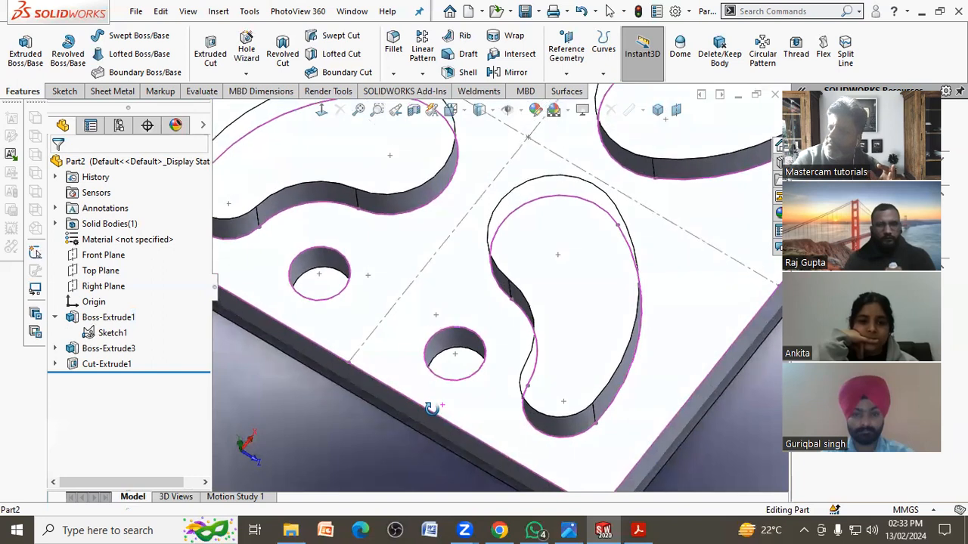
- Edit the circular-hole cut feature, Cut-Extrude1, so its end condition is Through All
middle_drag(431, 393, 544, 234)
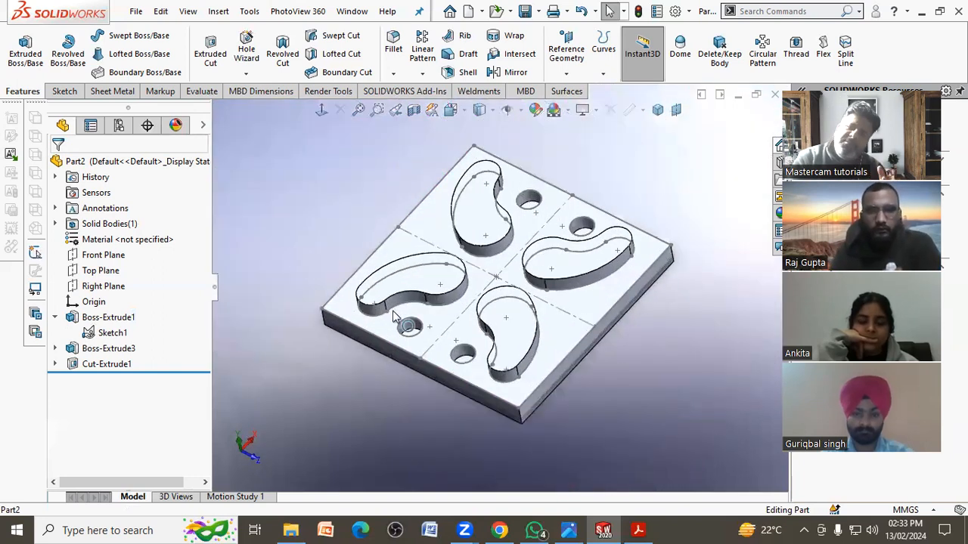
click(133, 349)
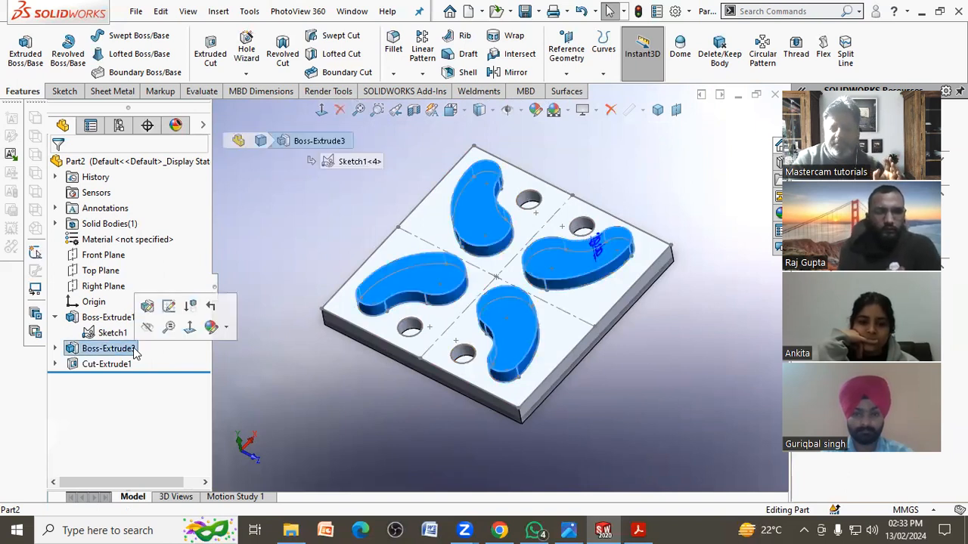
click(121, 364)
click(135, 319)
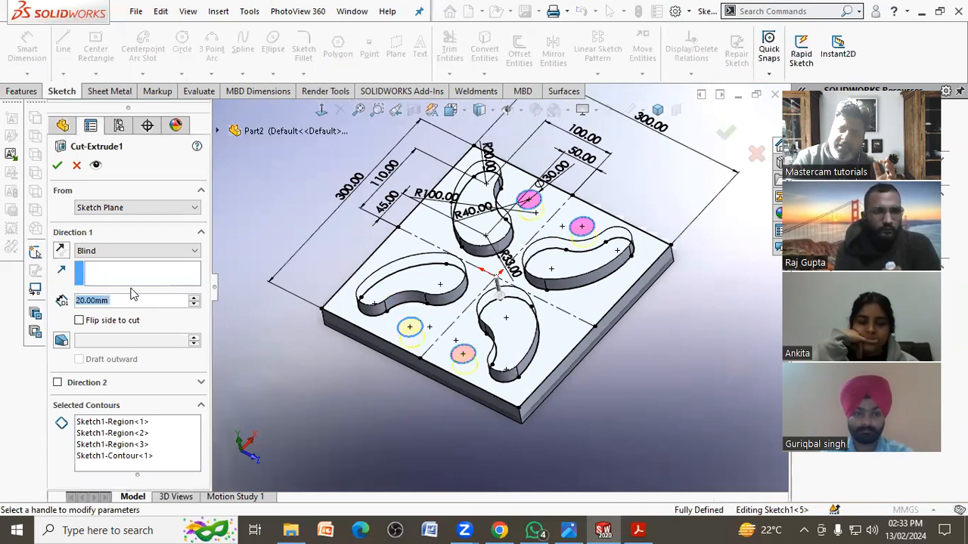
click(121, 251)
click(118, 273)
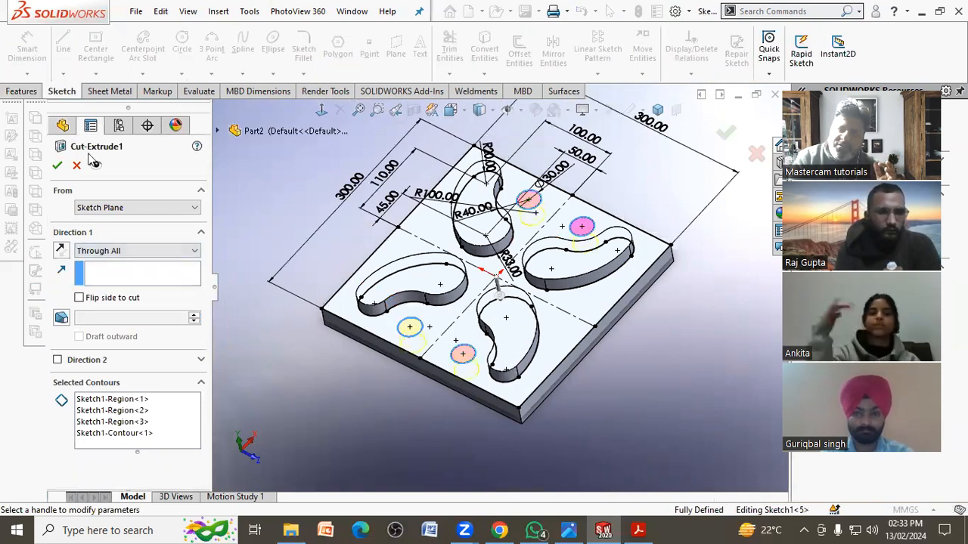
click(59, 166)
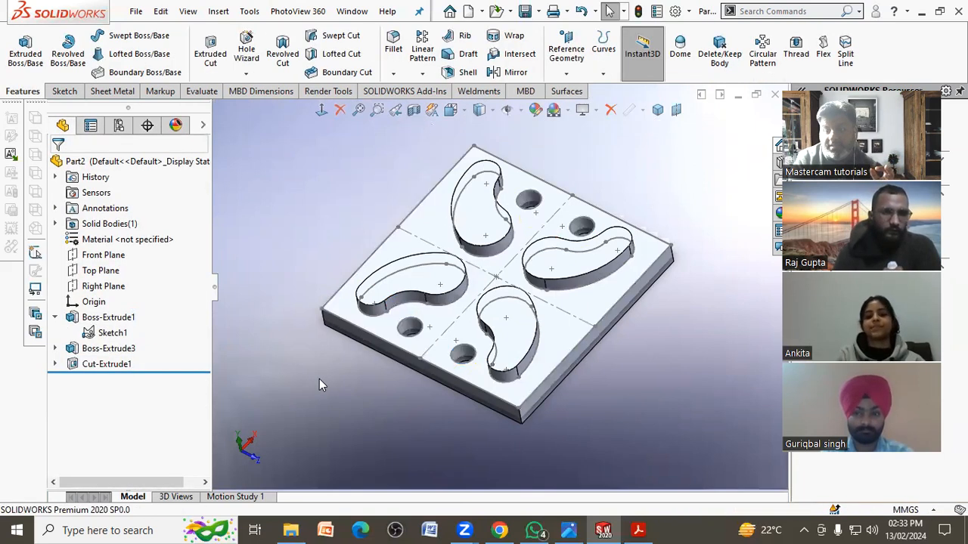
- Hide Sketch1, the sketch nested under Boss-Extrude1
scroll(498, 327, up, 3)
scroll(498, 326, down, 3)
middle_drag(498, 327, 489, 268)
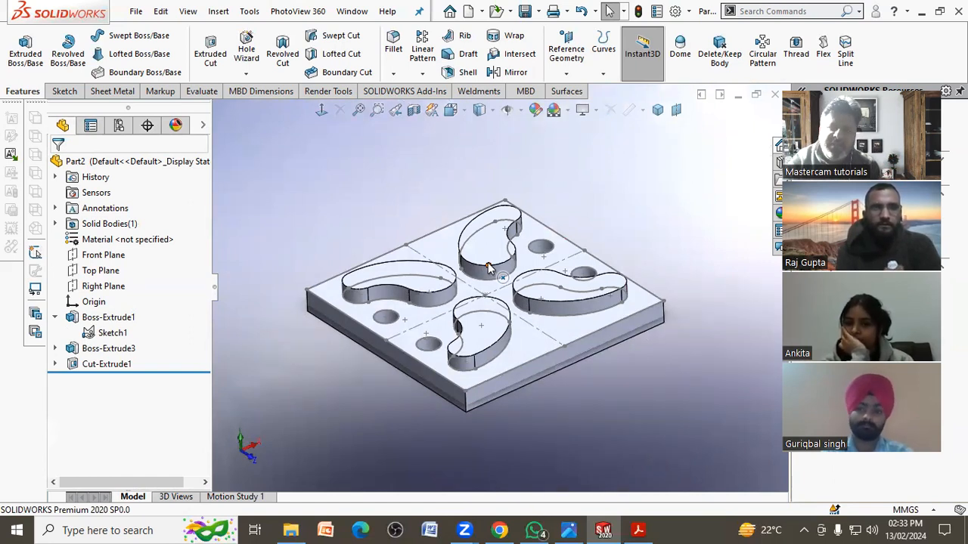
key(ctrl+7)
click(113, 333)
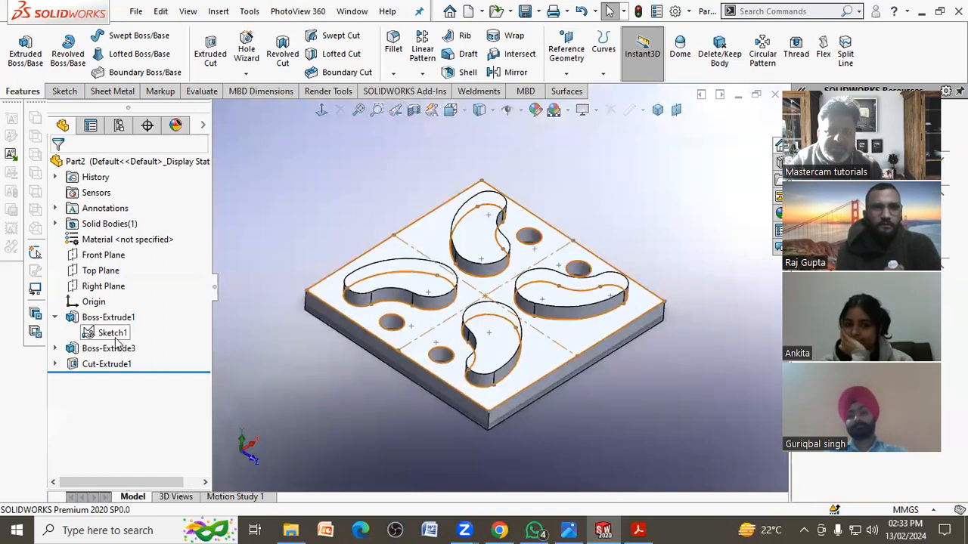
click(150, 319)
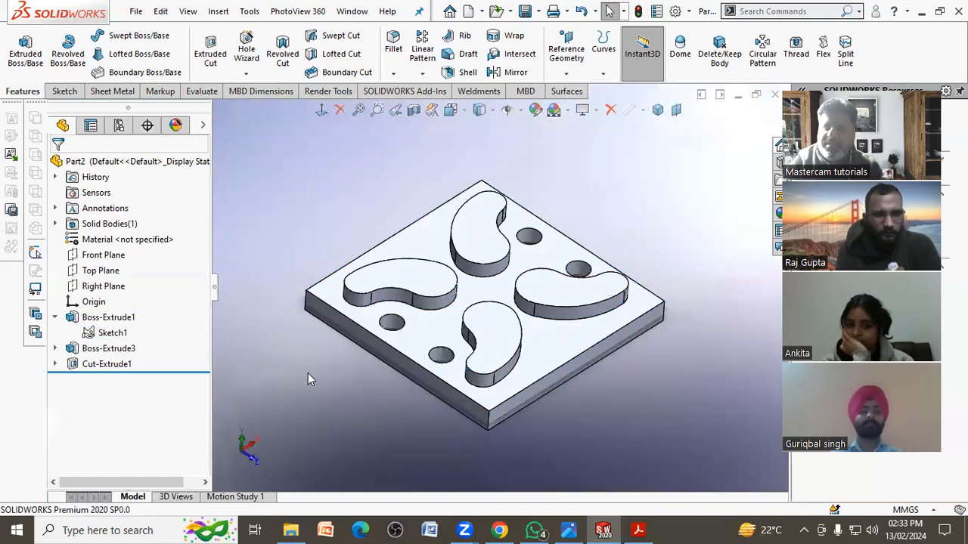
- Try Brass and Nickel from the favourite materials as the part's material
middle_drag(309, 373, 295, 369)
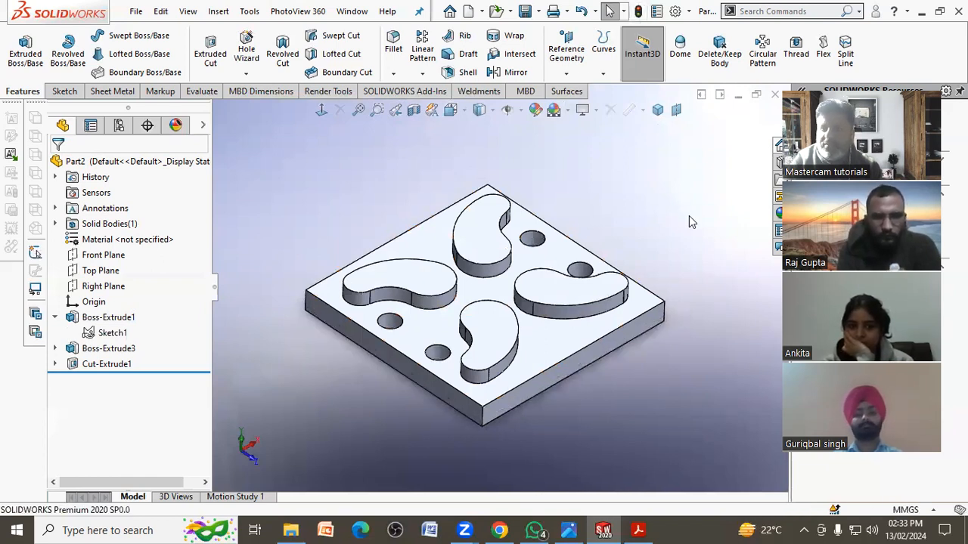
middle_drag(684, 242, 375, 367)
middle_drag(468, 388, 470, 219)
middle_drag(532, 296, 514, 376)
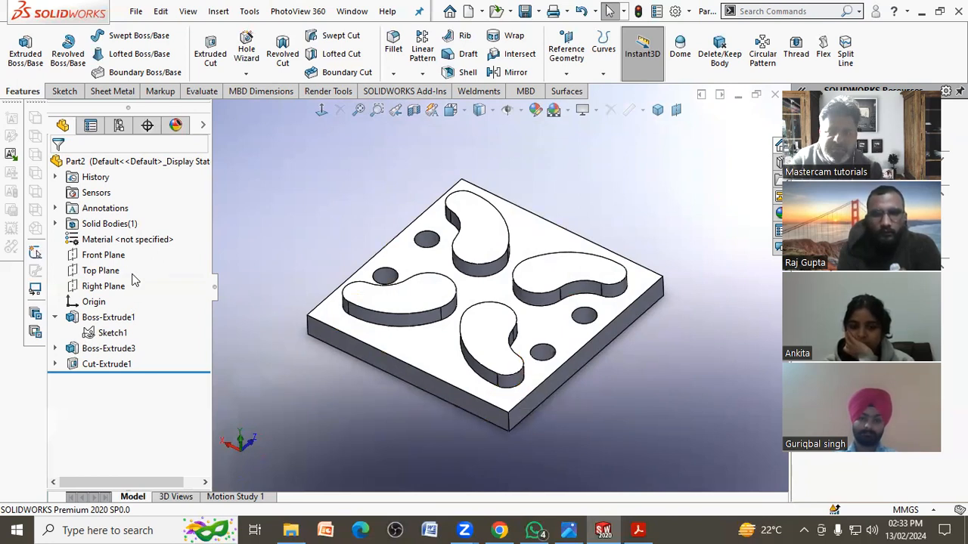
click(127, 240)
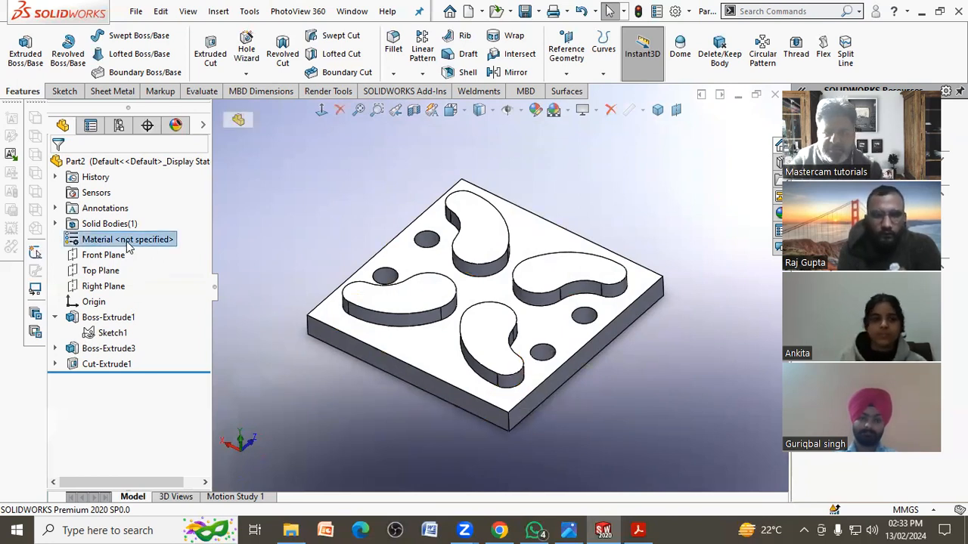
right_click(126, 242)
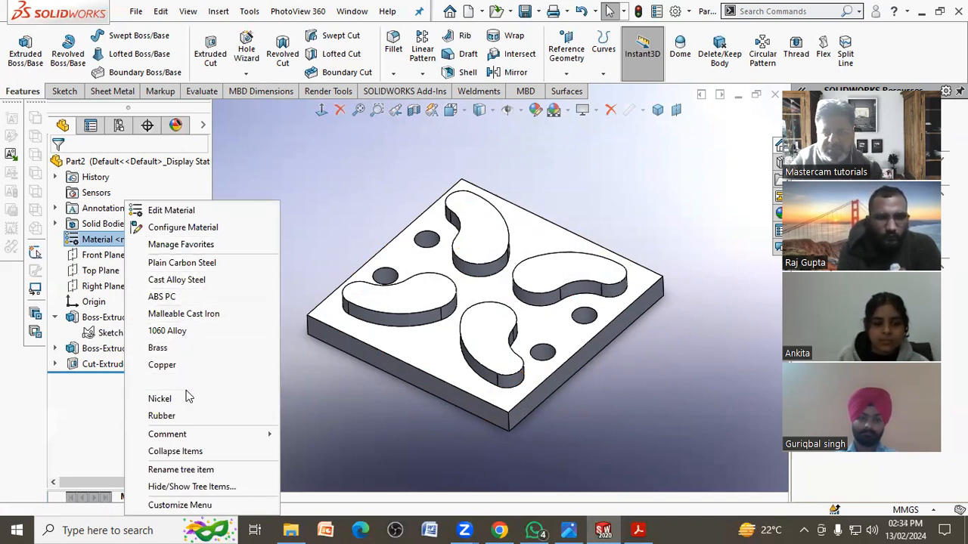
click(161, 348)
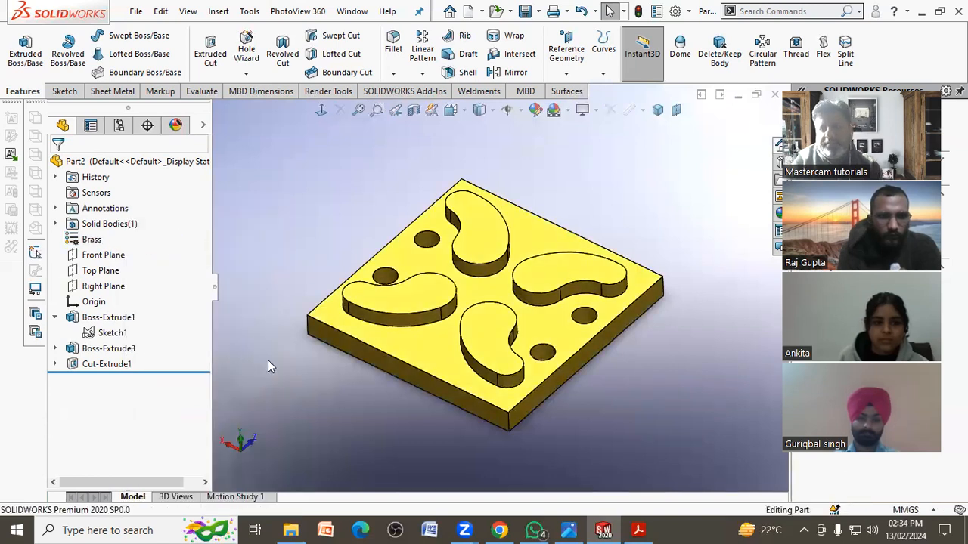
right_click(98, 240)
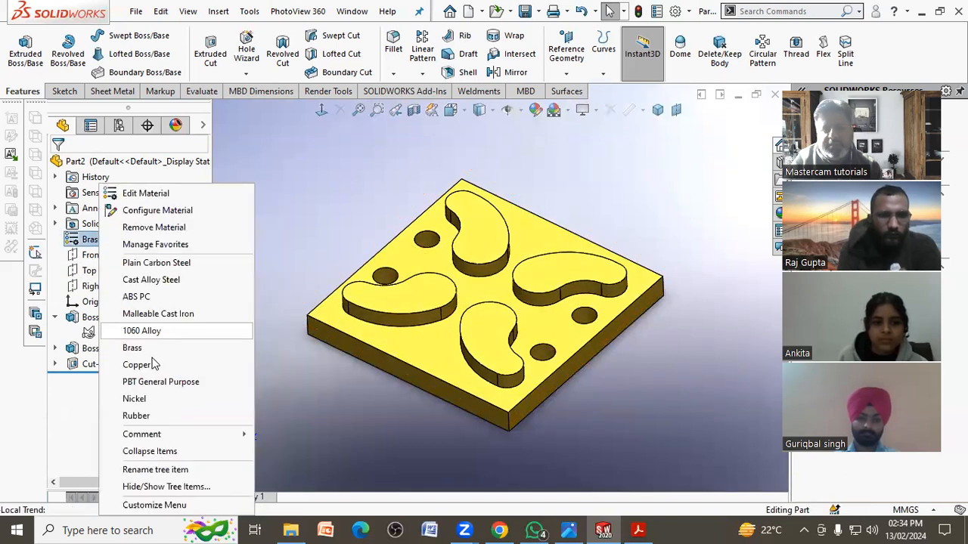
click(167, 398)
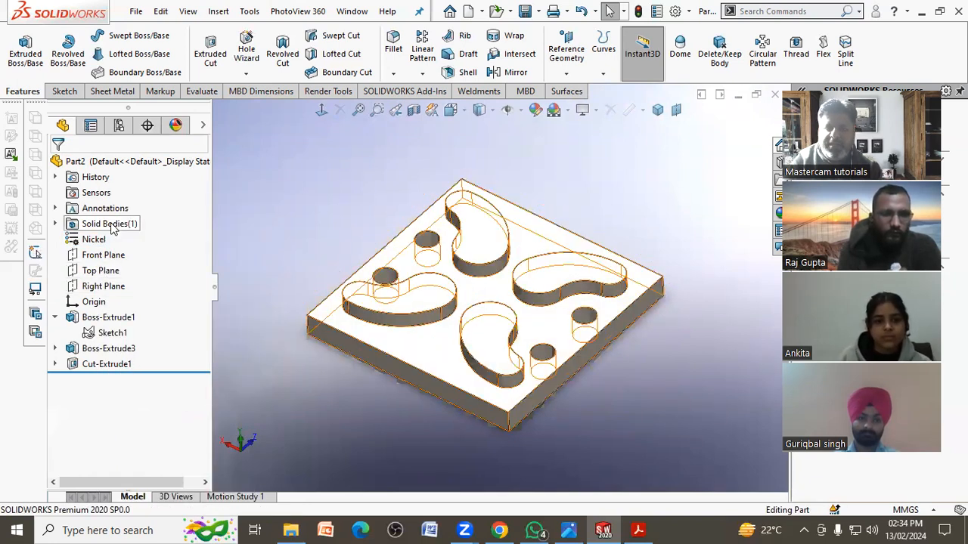
- Assign Plain Carbon Steel as the part's material
right_click(94, 239)
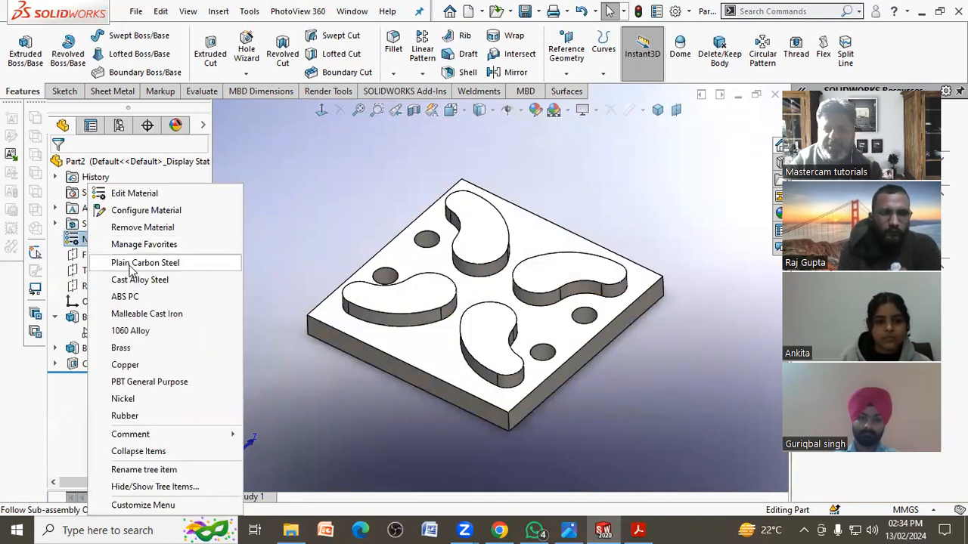
click(140, 265)
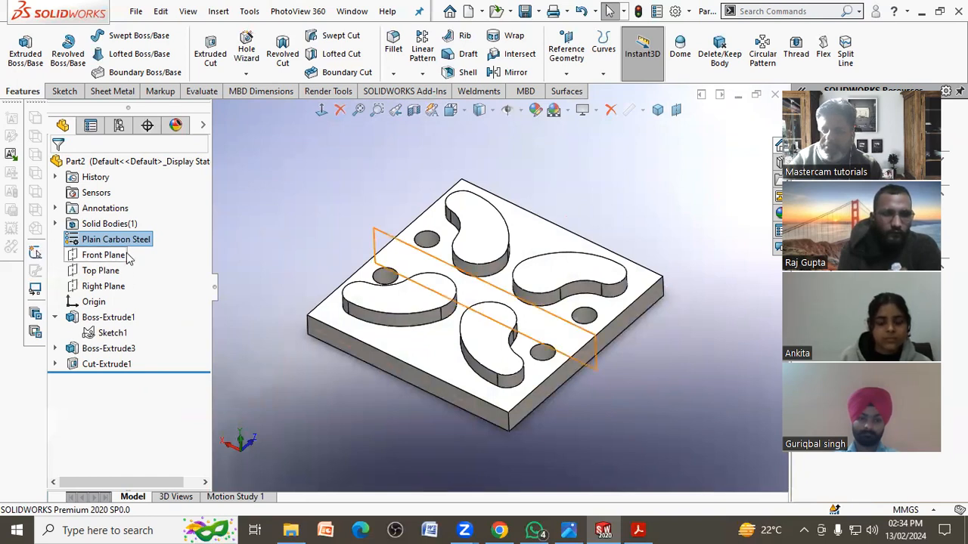
click(269, 198)
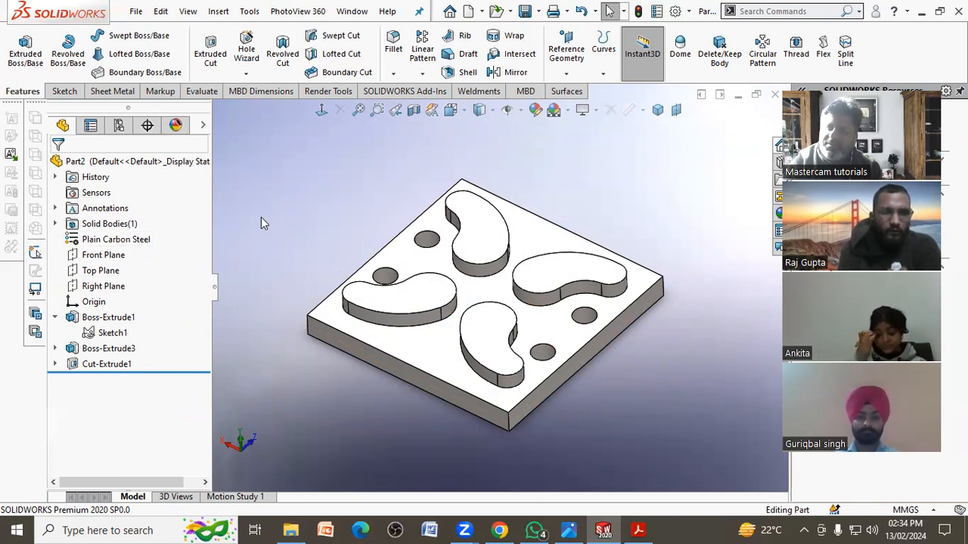
- Evaluate the part's mass properties, examining its mass and center of mass, and close the report
click(202, 96)
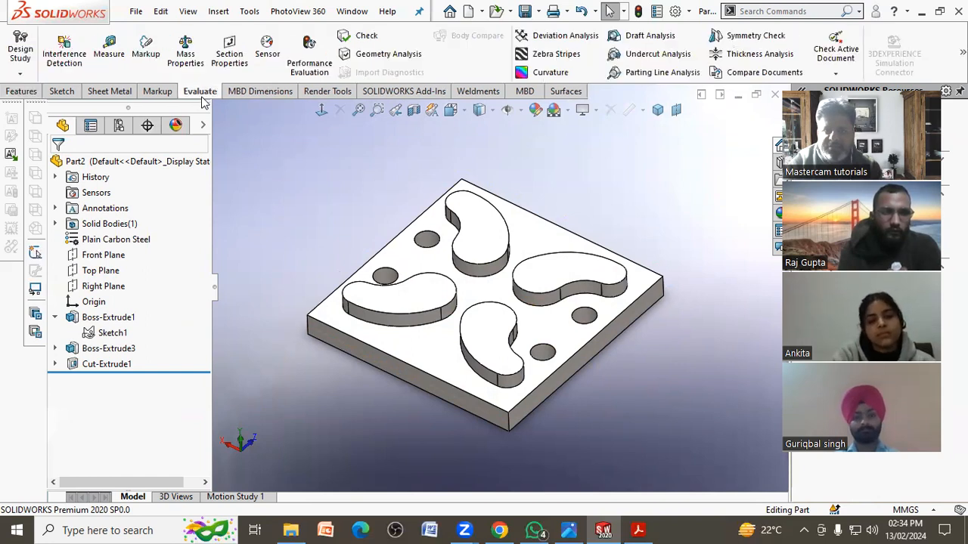
click(186, 58)
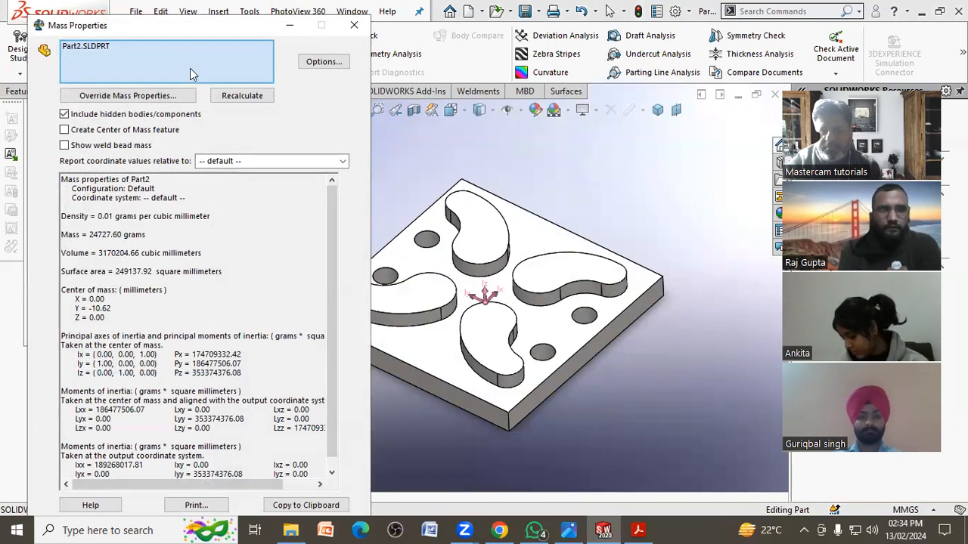
drag(146, 234, 68, 235)
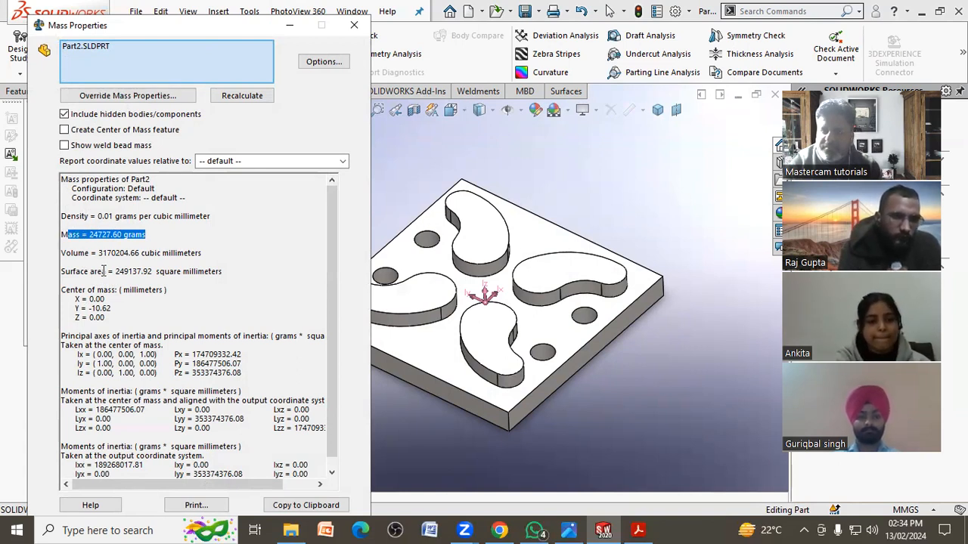
drag(105, 318, 73, 290)
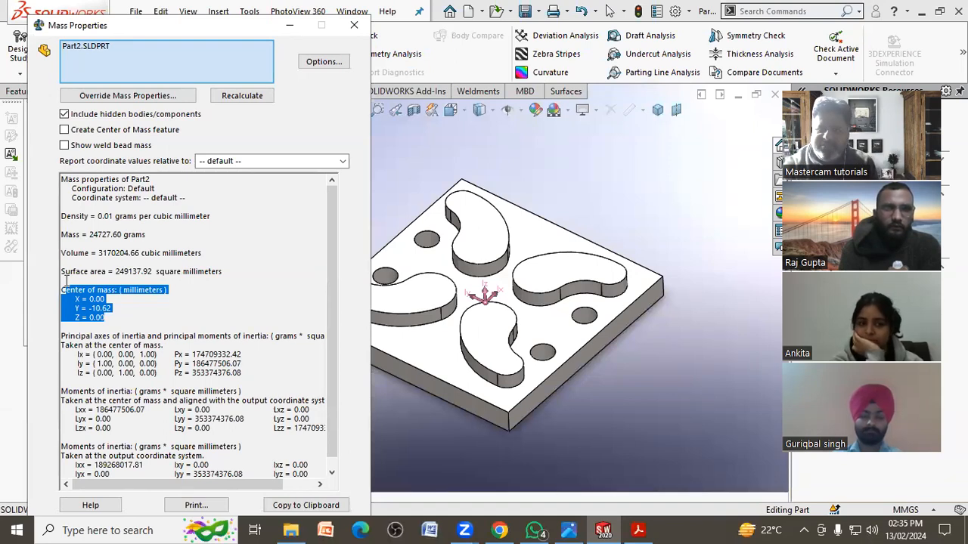
scroll(415, 294, down, 3)
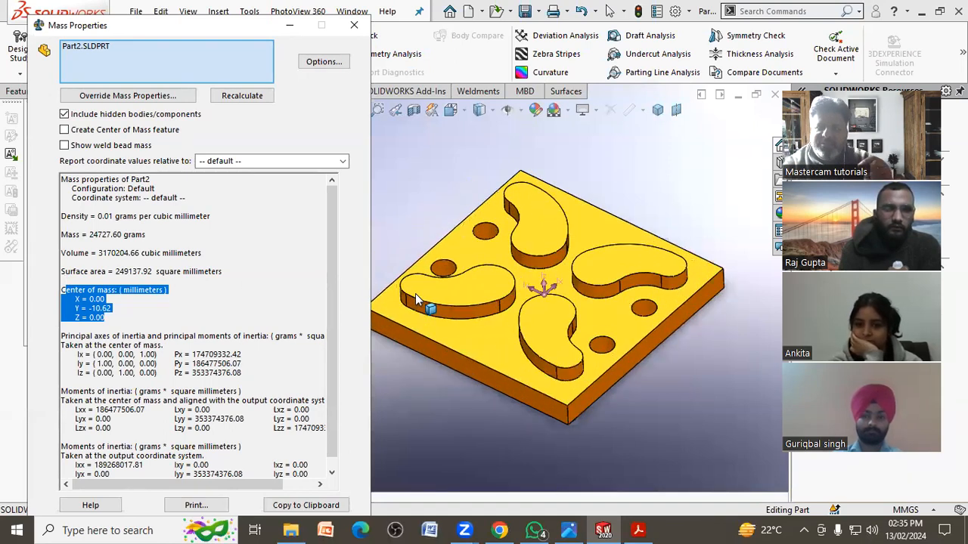
middle_drag(517, 260, 529, 290)
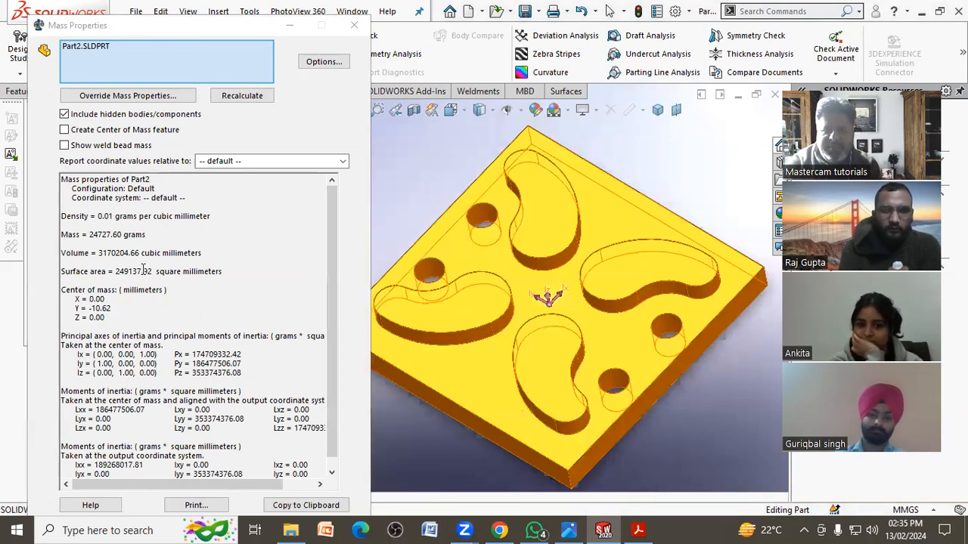
key(Escape)
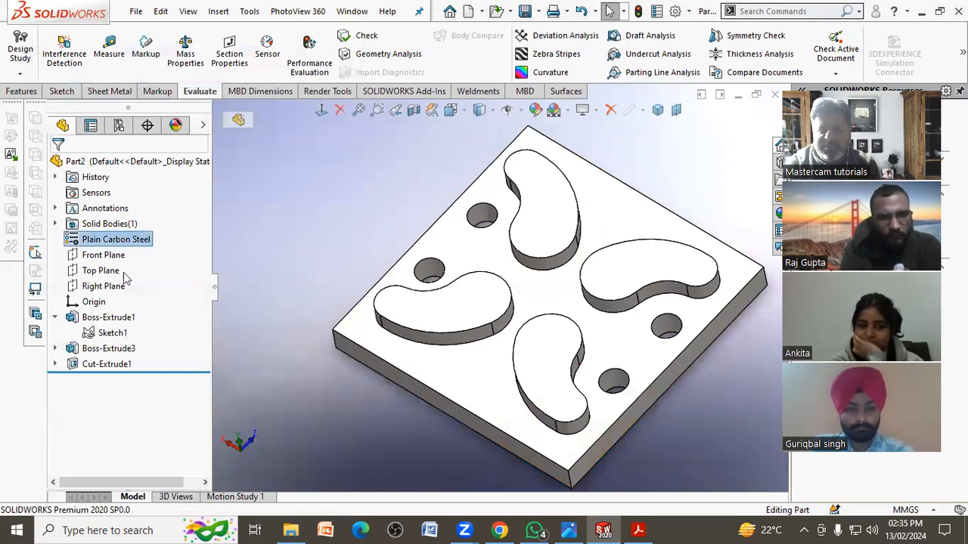
- Change the part's material to Copper and check its mass in the mass properties
right_click(112, 240)
click(158, 365)
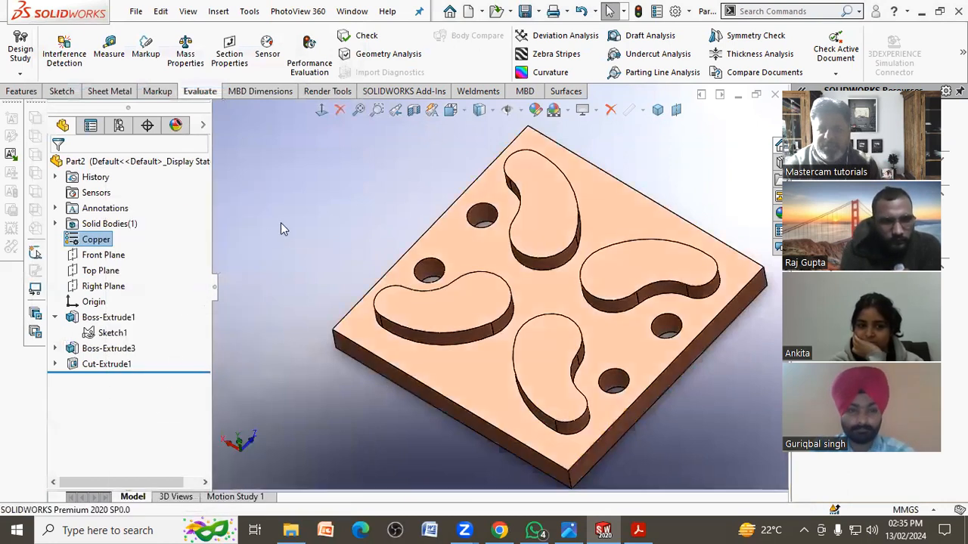
click(186, 53)
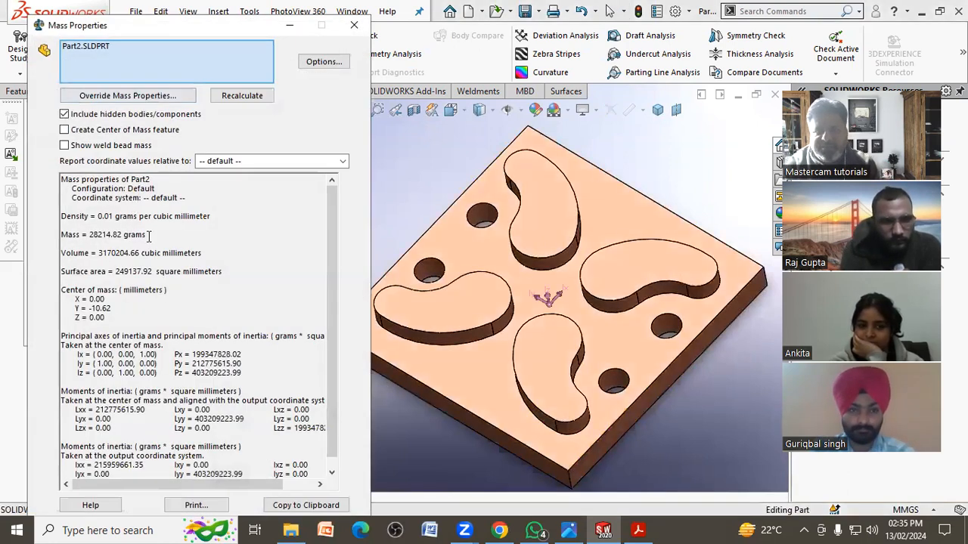
drag(147, 235, 91, 235)
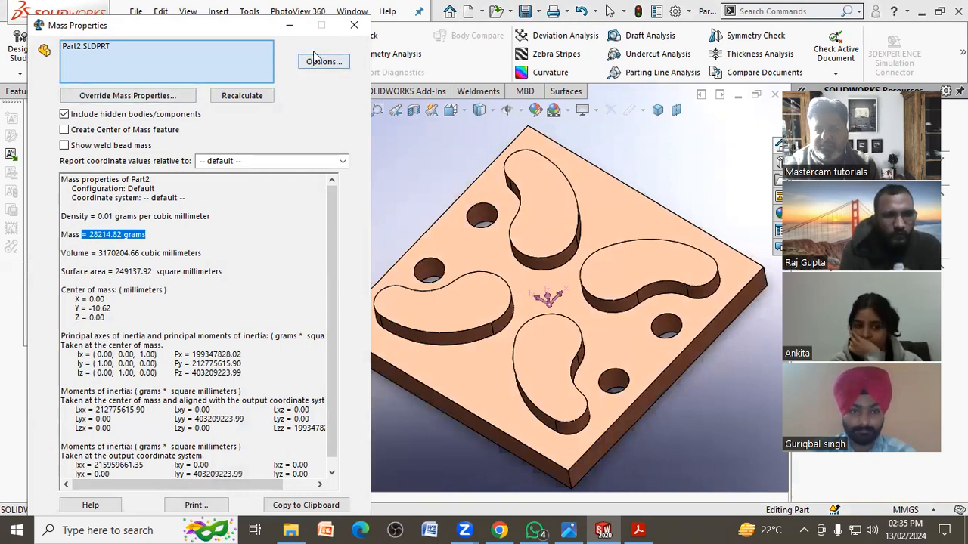
click(354, 25)
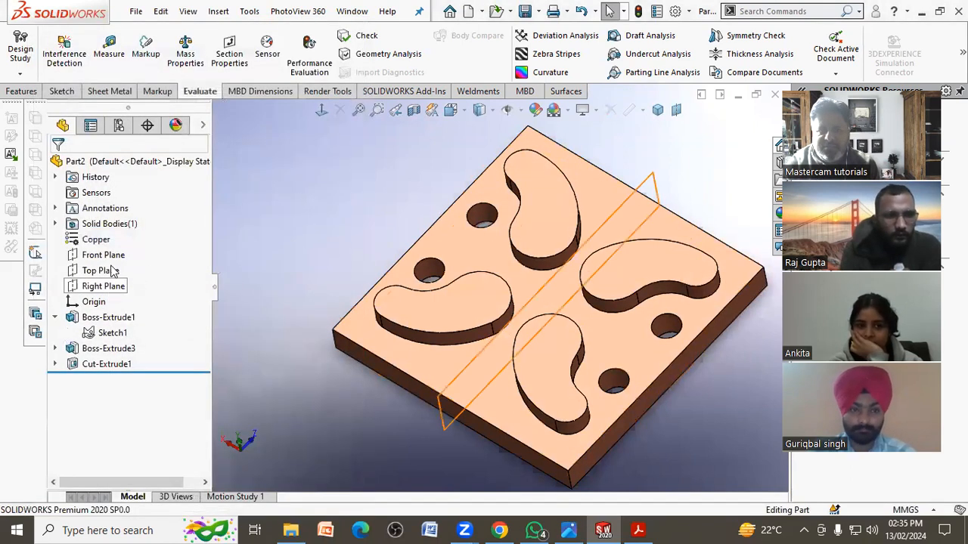
- Change the part's material to Rubber and check its mass in the mass properties
right_click(111, 241)
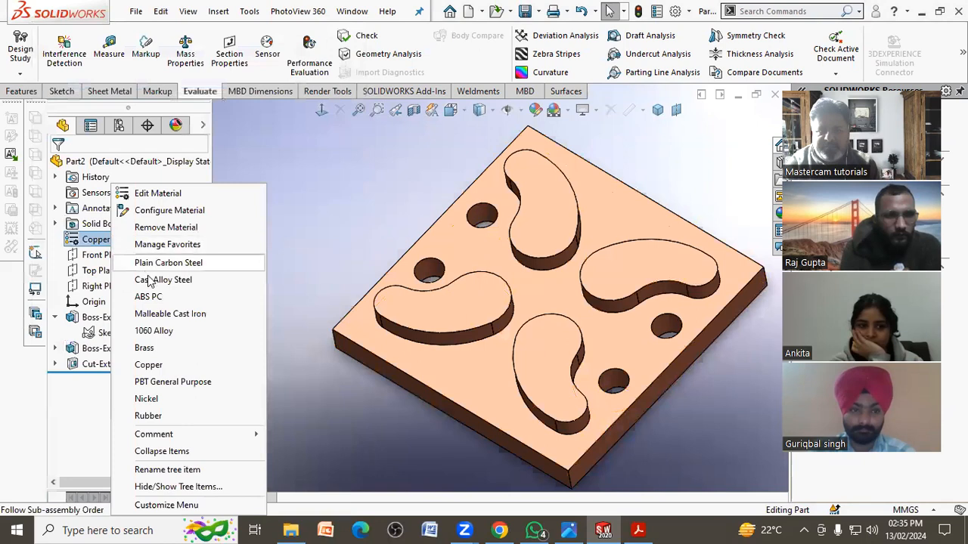
click(151, 416)
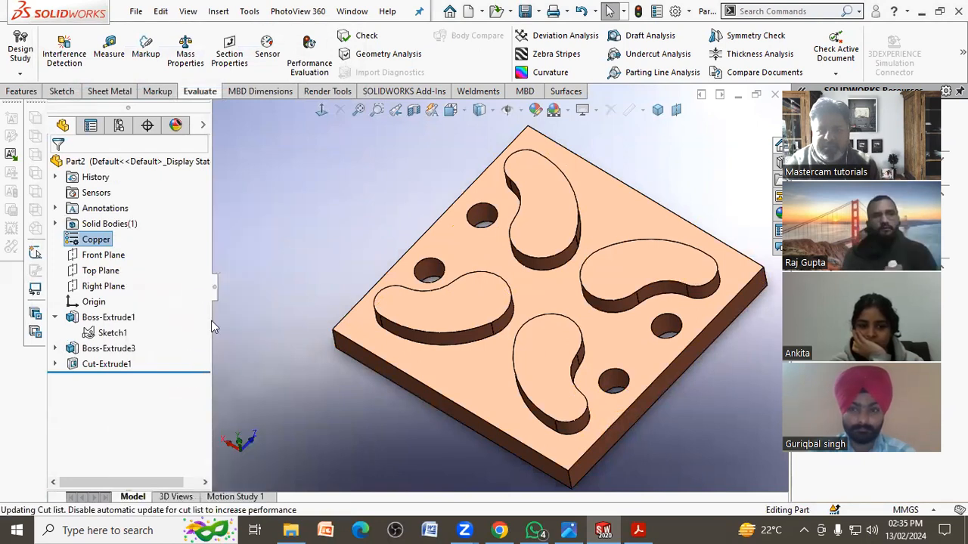
click(185, 49)
drag(141, 235, 89, 235)
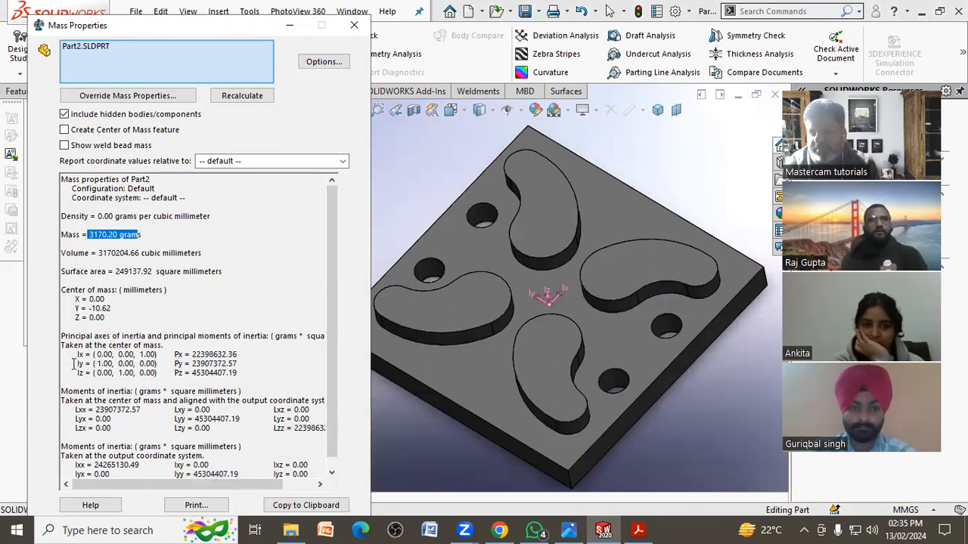
click(353, 25)
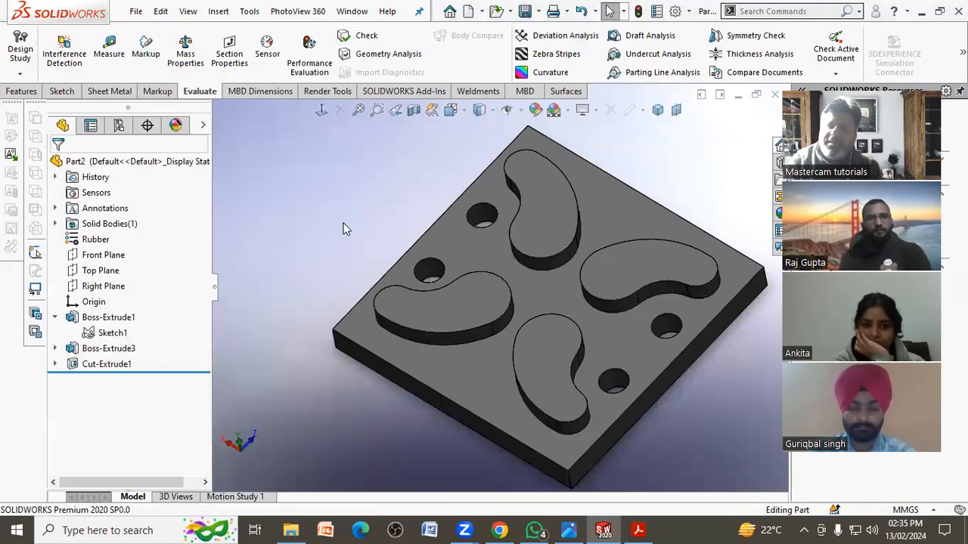
- Change the part's material to Teak from the Woods category of the material library
middle_drag(391, 242, 447, 283)
right_click(102, 239)
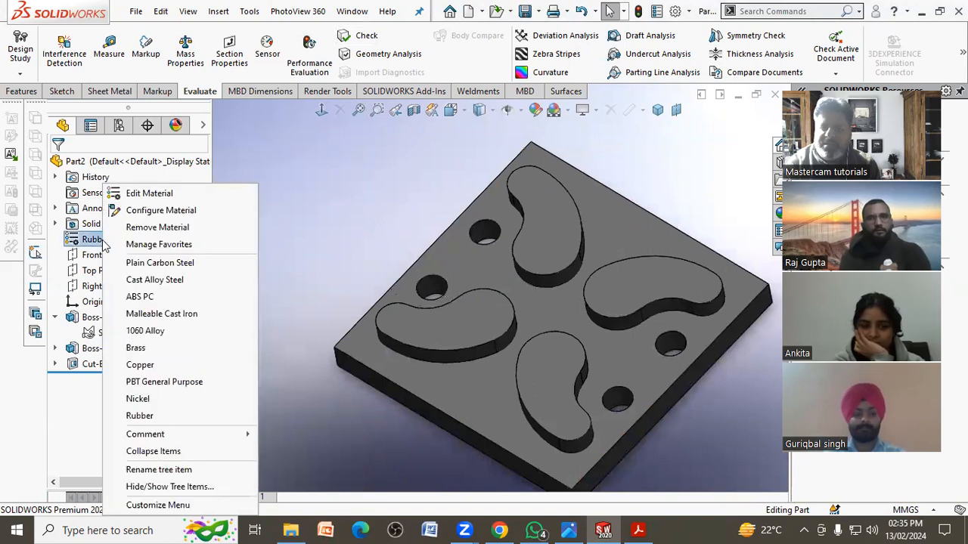
click(167, 210)
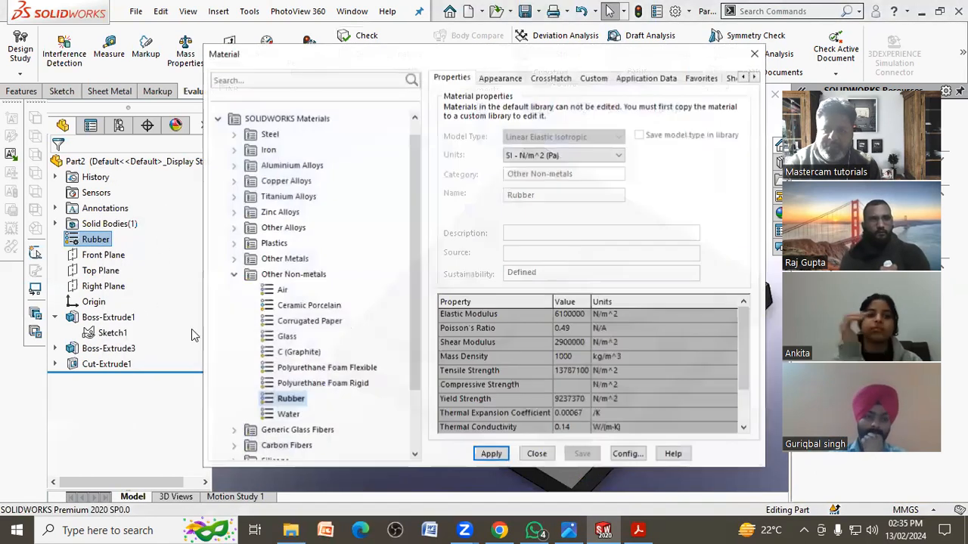
click(274, 415)
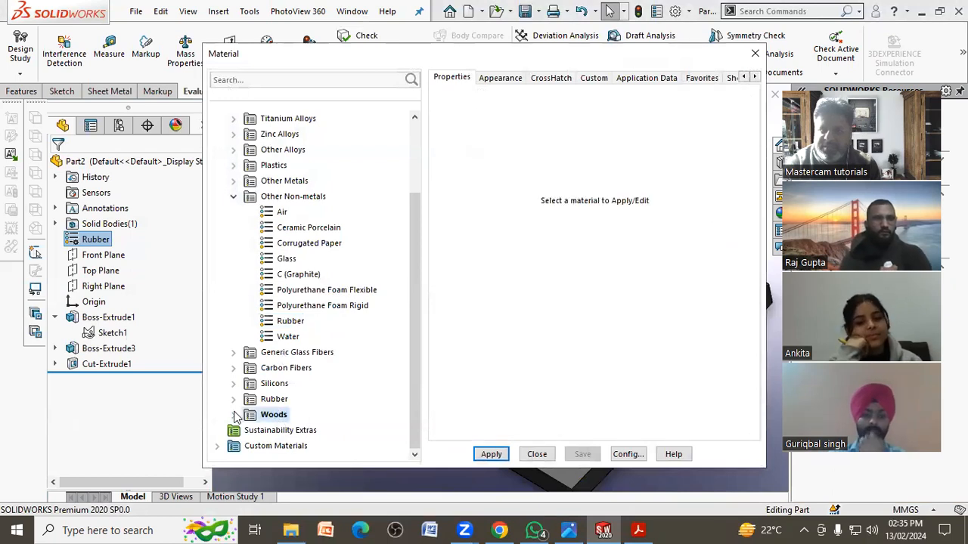
click(233, 415)
click(285, 415)
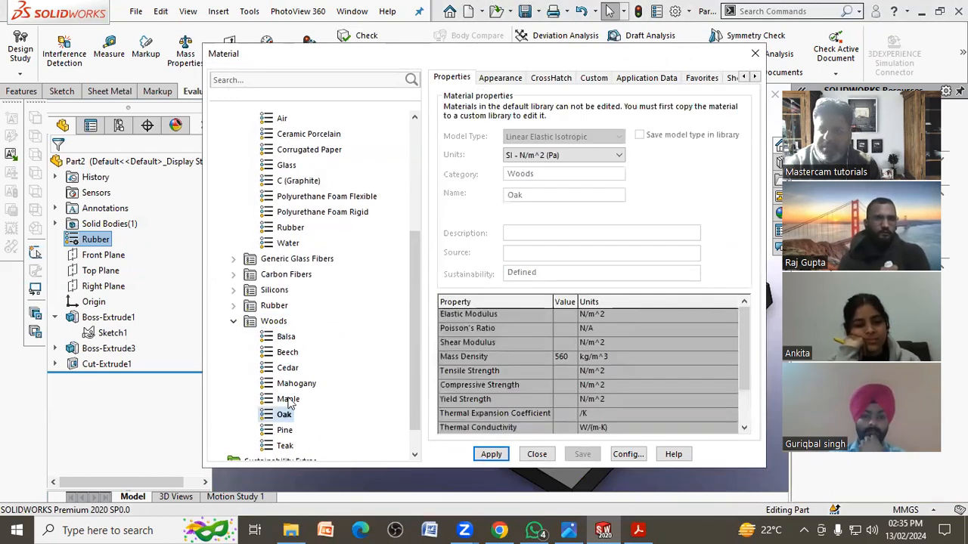
click(287, 368)
click(288, 352)
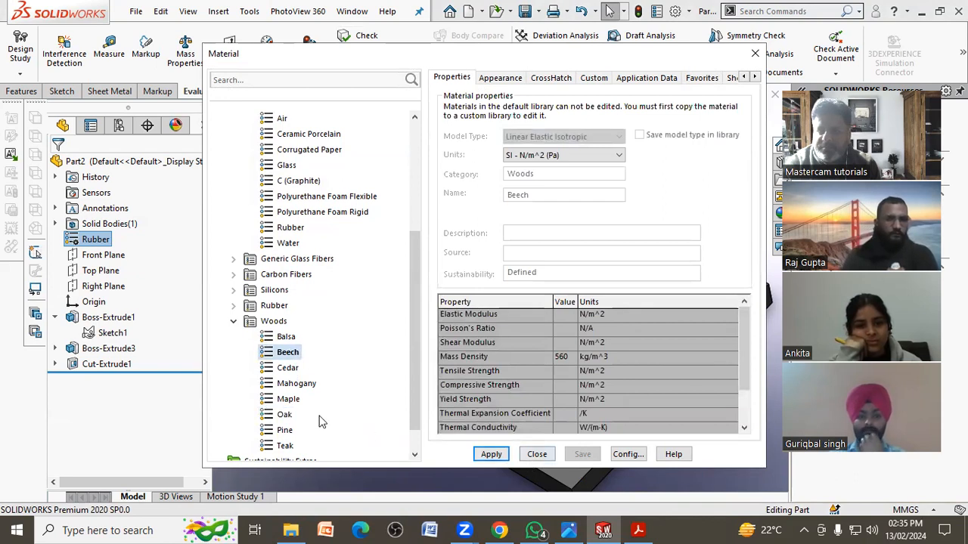
click(285, 445)
click(490, 455)
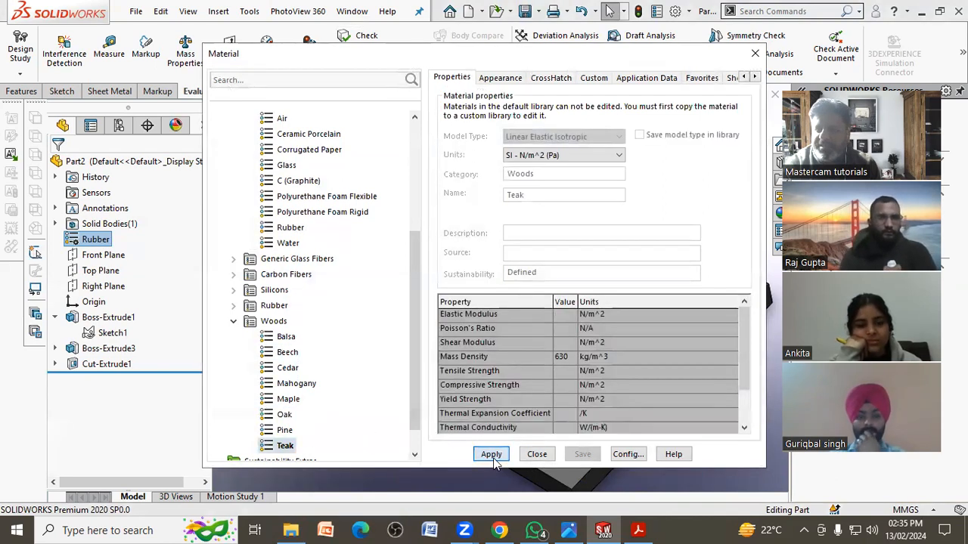
click(537, 454)
- Evaluate the Teak part's mass properties, examine its mass, and close the report
middle_drag(418, 372, 395, 324)
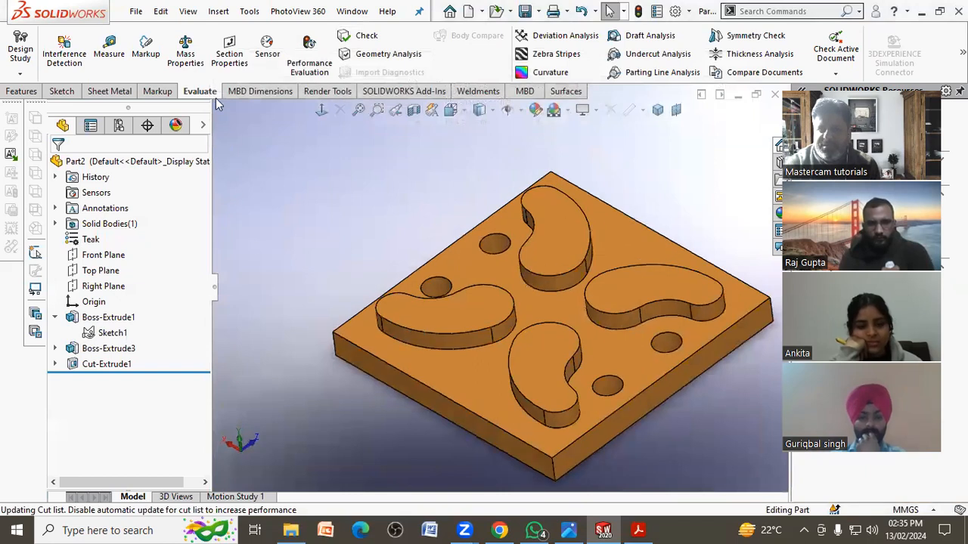
click(185, 51)
drag(142, 235, 61, 235)
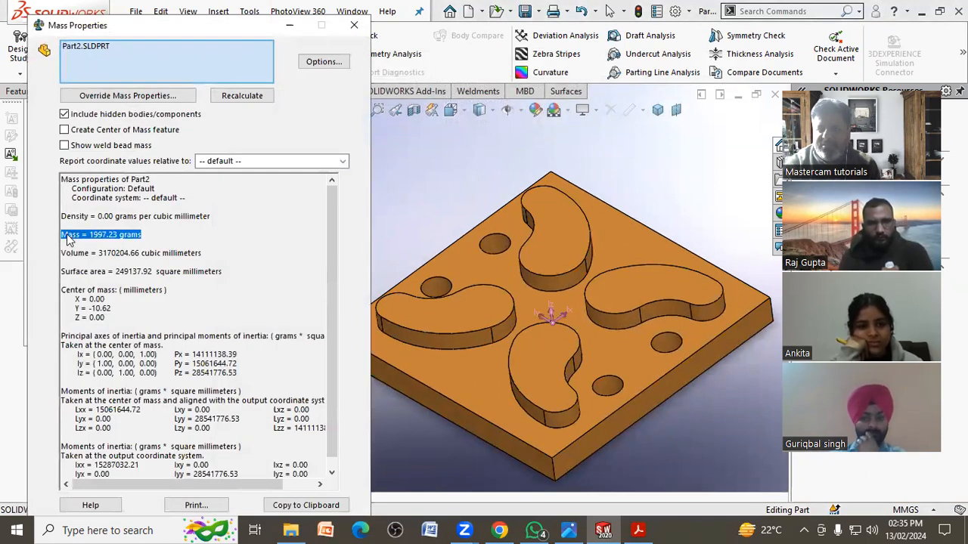
click(354, 25)
scroll(355, 233, up, 3)
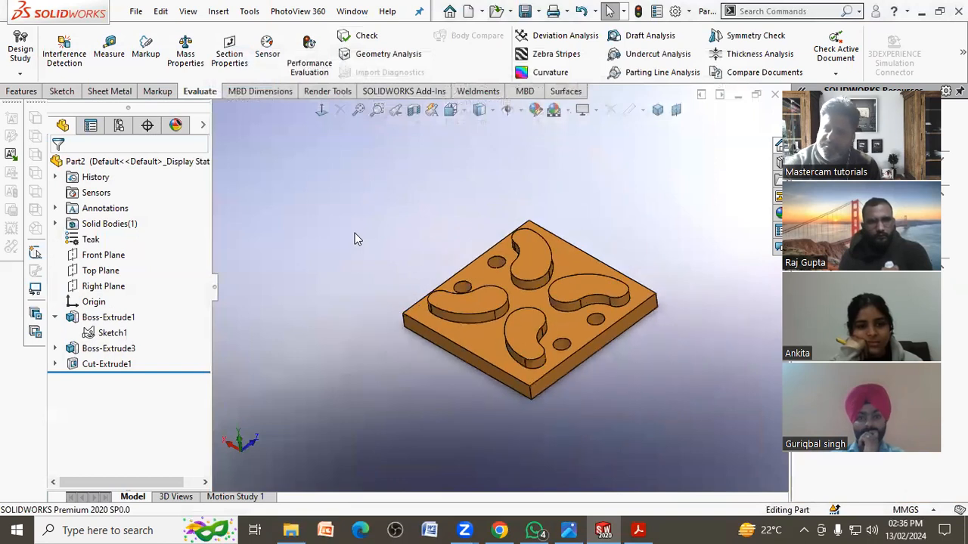
scroll(571, 270, down, 3)
middle_drag(673, 361, 410, 288)
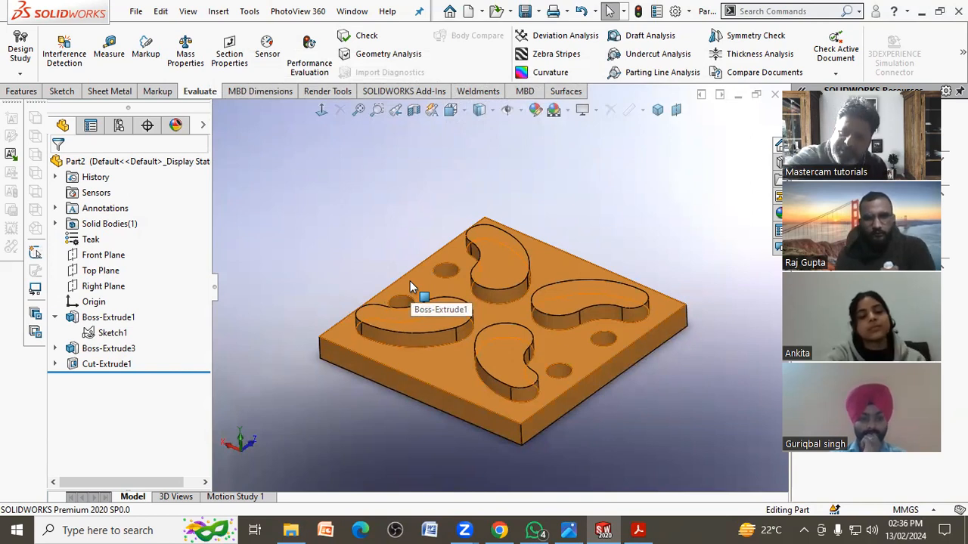
middle_drag(371, 271, 485, 299)
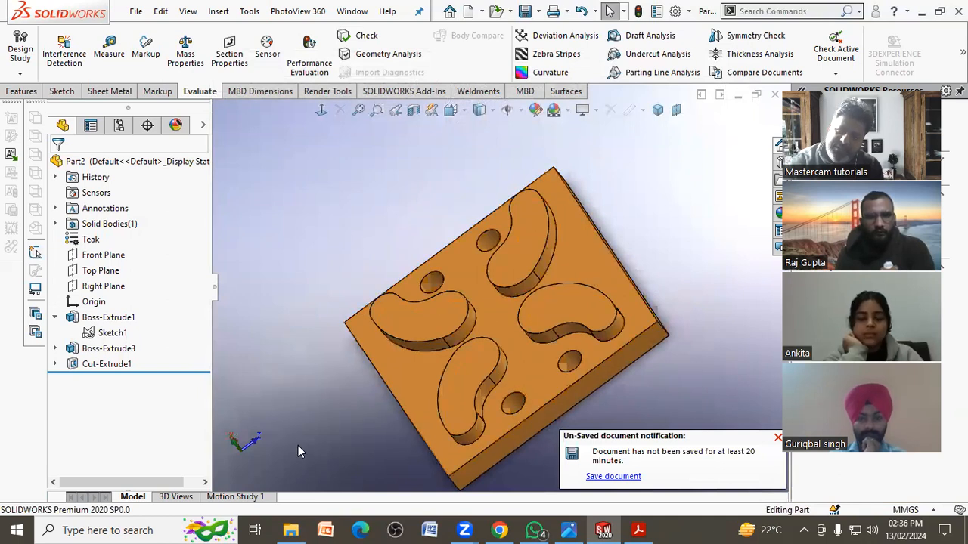
middle_drag(390, 270, 622, 283)
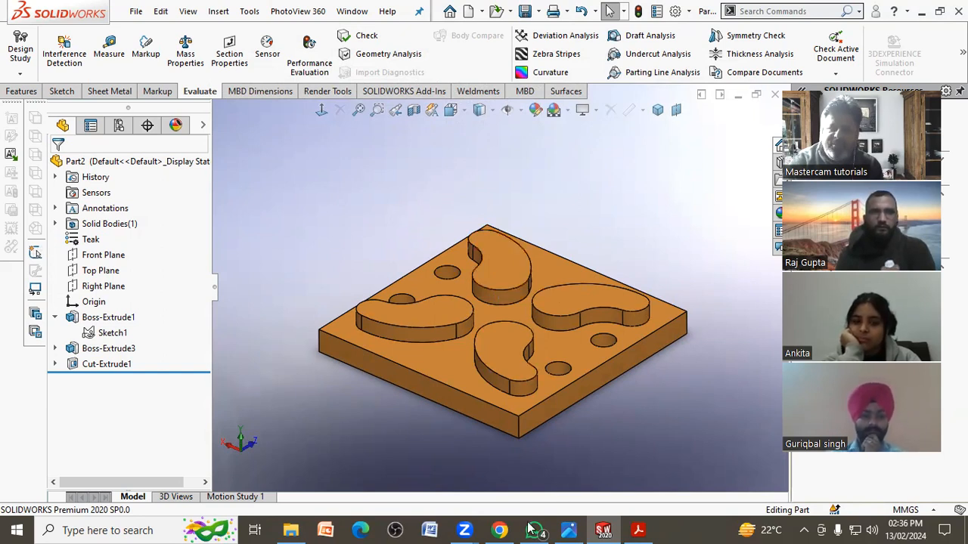
- Switch to WhatsApp and look through the recent chats and their message history
key(alt+Tab)
scroll(423, 303, up, 5)
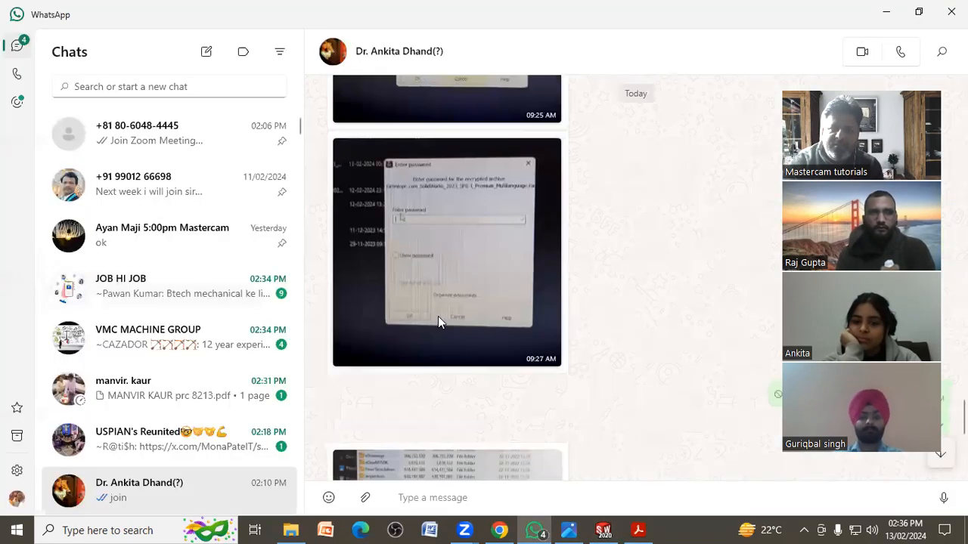
scroll(431, 329, up, 5)
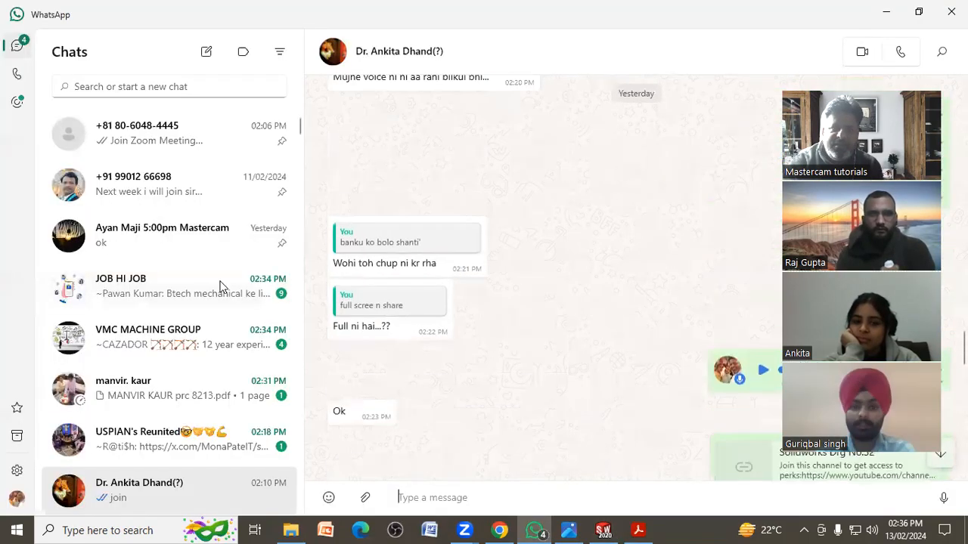
click(142, 143)
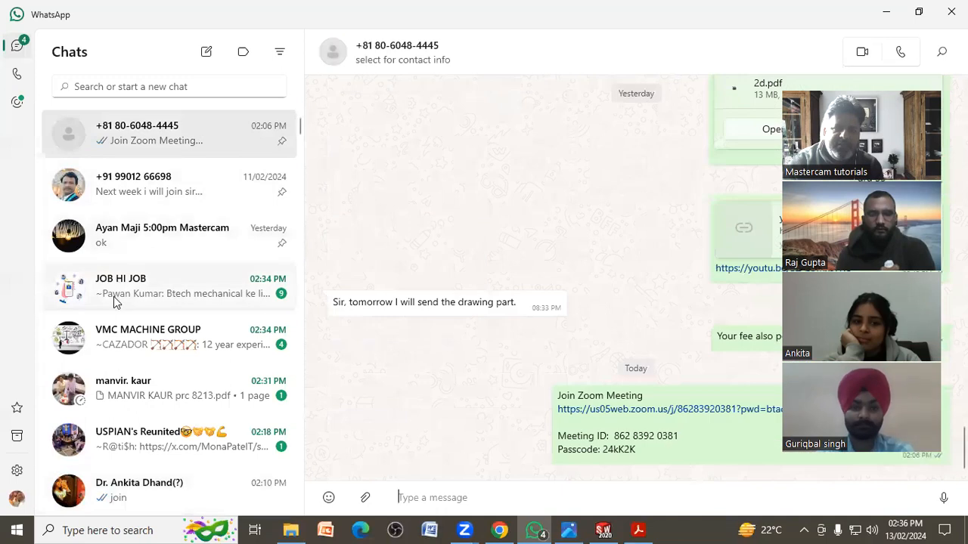
scroll(140, 327, down, 1)
scroll(138, 326, up, 1)
scroll(137, 344, down, 1)
scroll(137, 359, up, 1)
scroll(138, 368, down, 3)
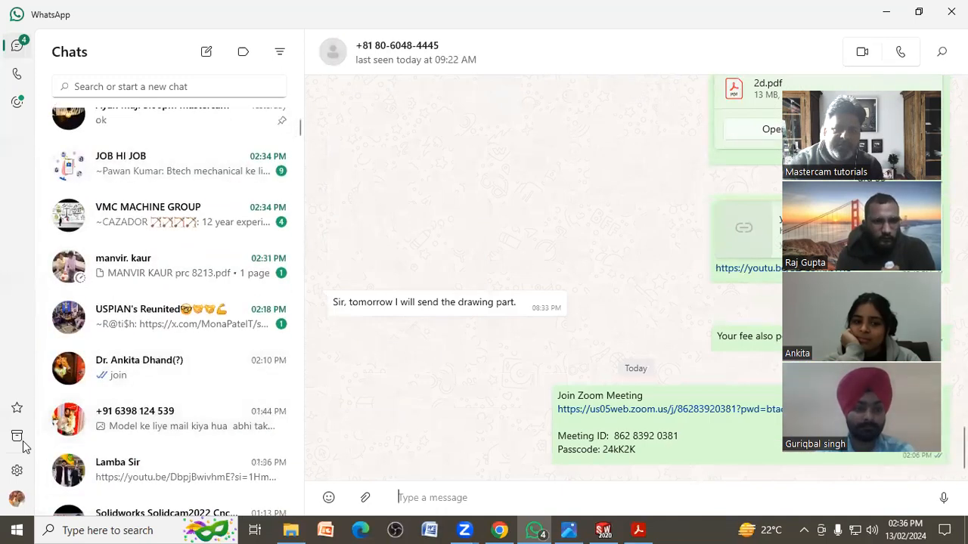
- Find the shared photo of the square plate with a curved pocket in an archived chat, view it, and return to SOLIDWORKS
click(16, 436)
click(138, 190)
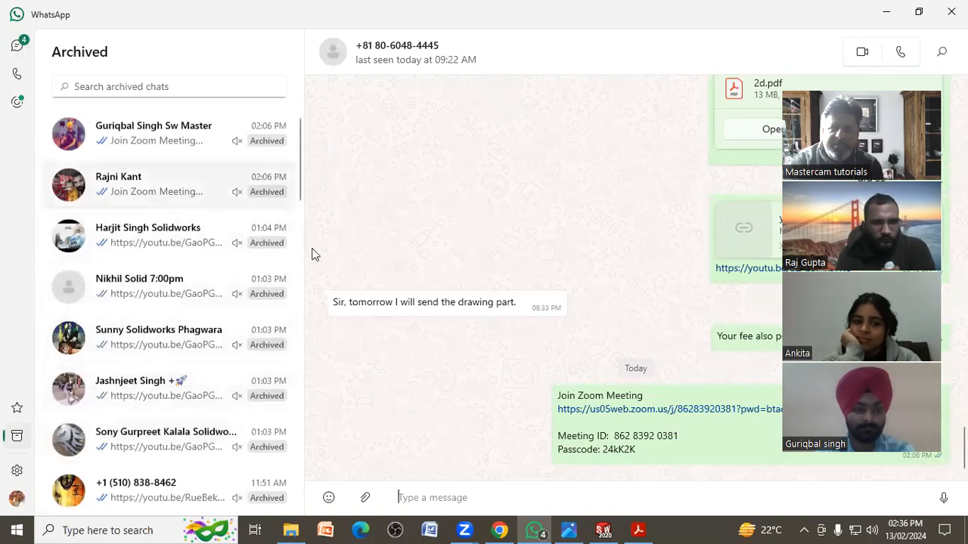
scroll(423, 318, up, 3)
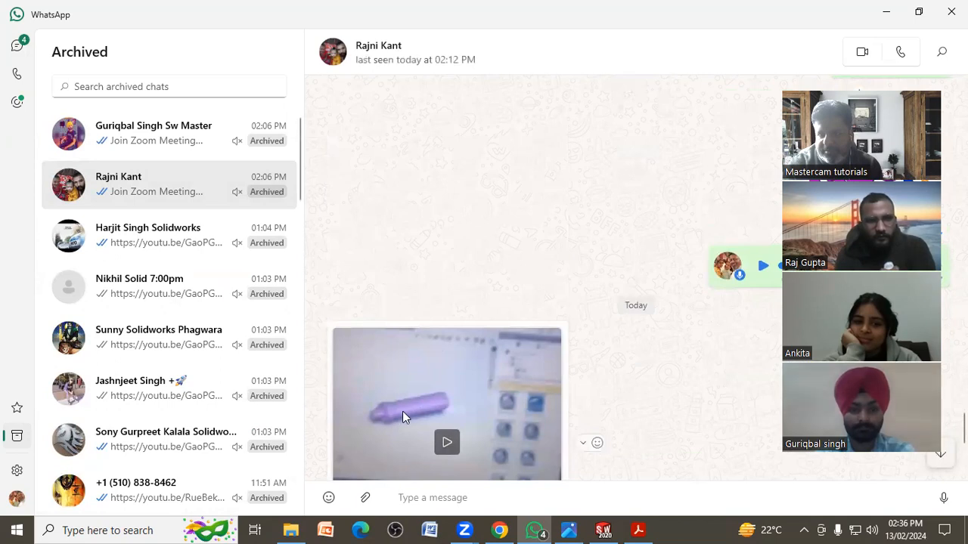
scroll(420, 395, up, 5)
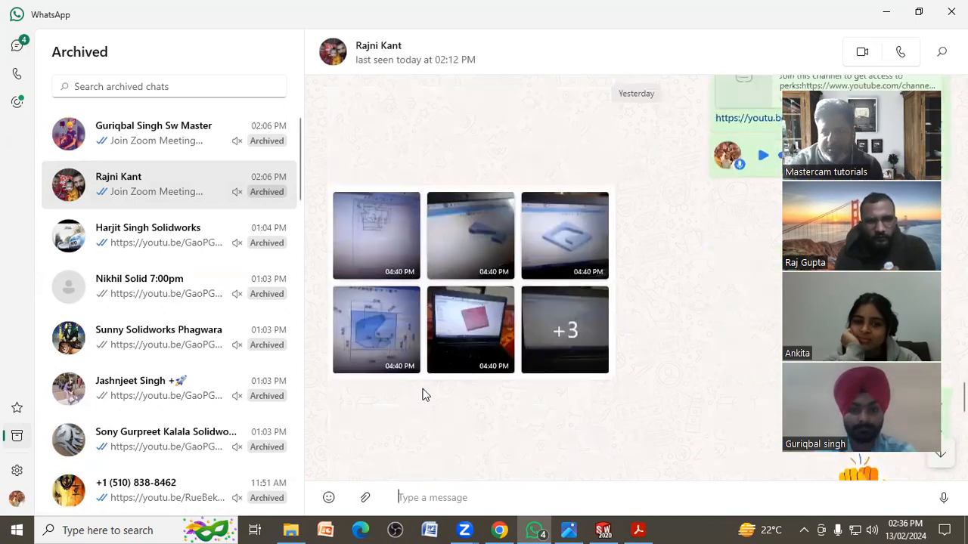
click(562, 247)
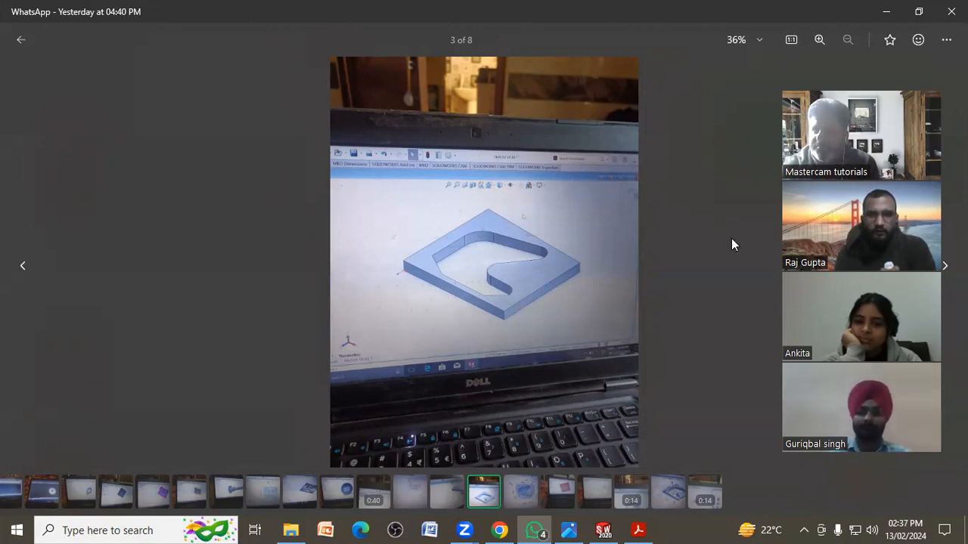
click(887, 11)
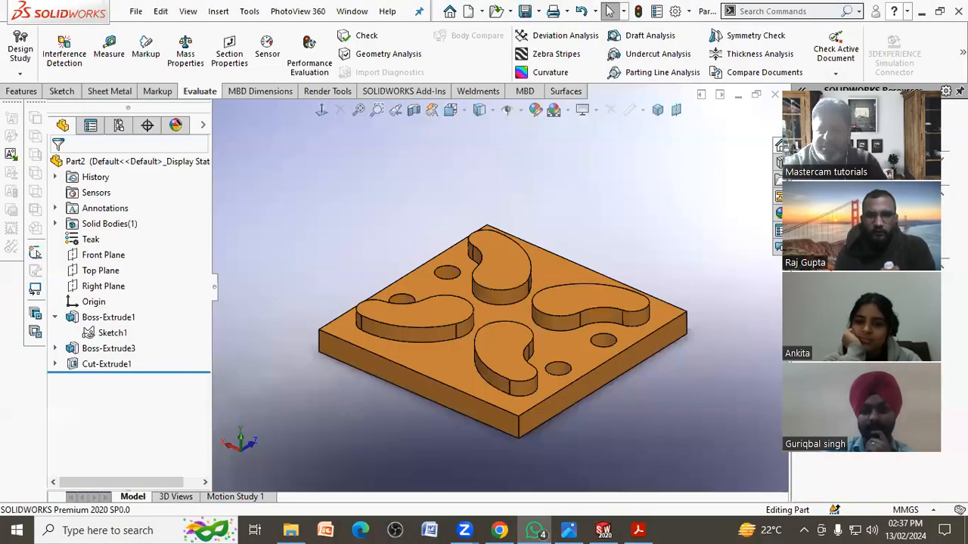
middle_drag(642, 396, 641, 401)
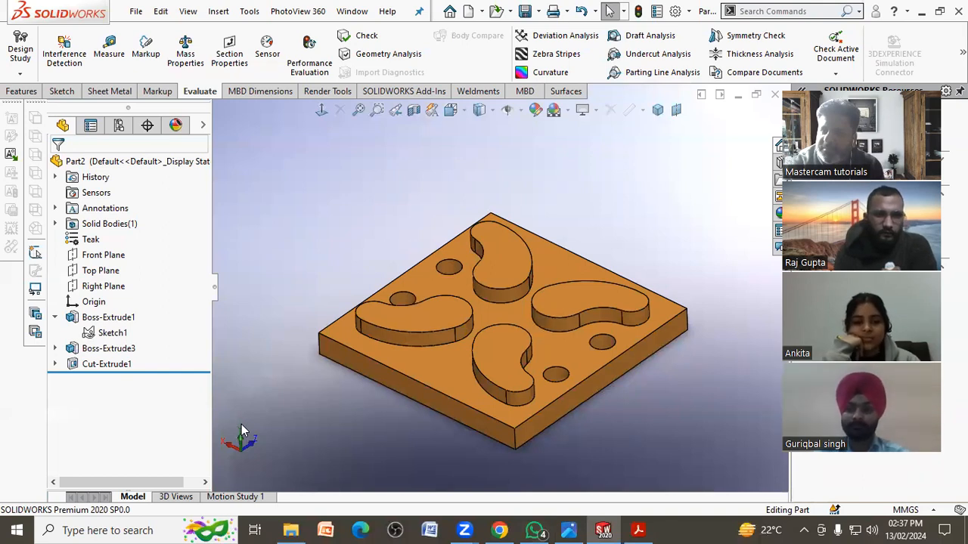
middle_drag(341, 411, 257, 445)
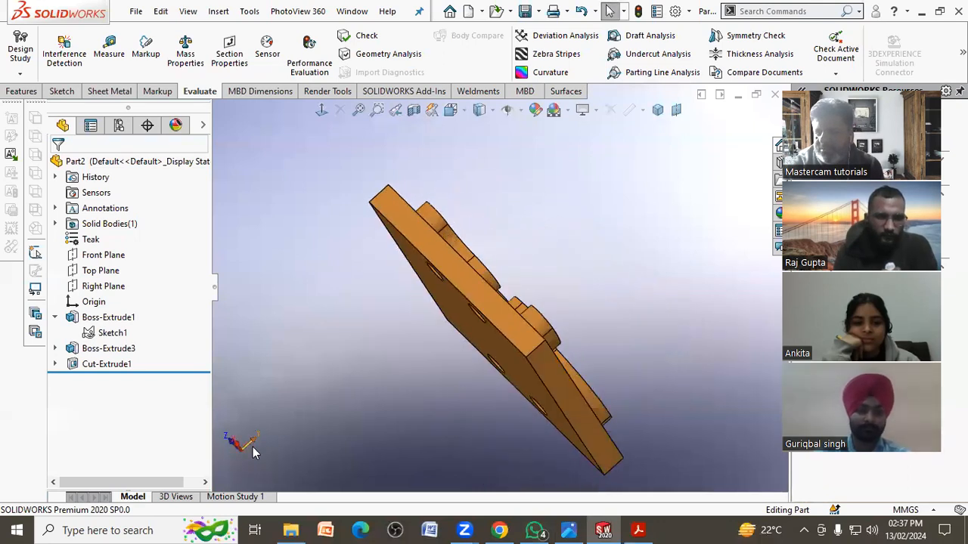
middle_drag(574, 302, 644, 293)
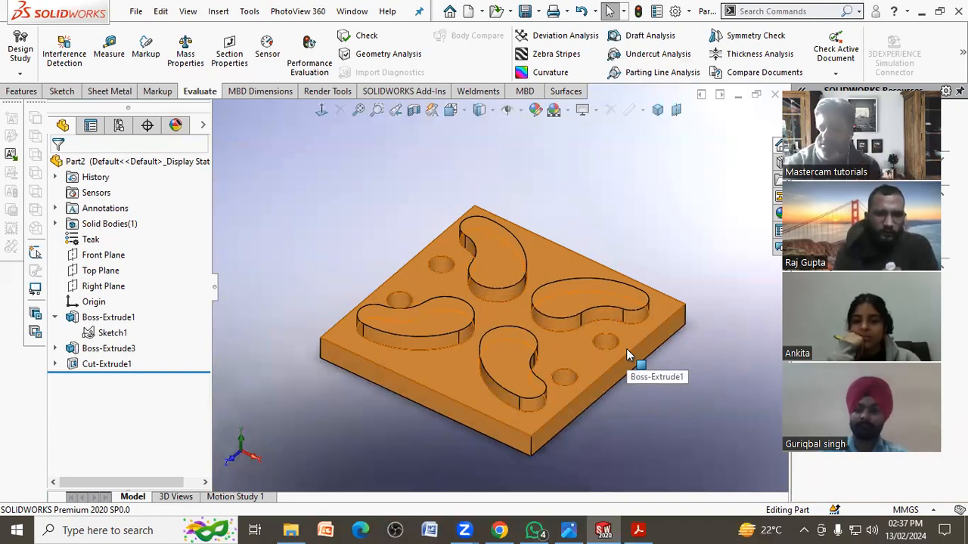
middle_drag(626, 351, 565, 357)
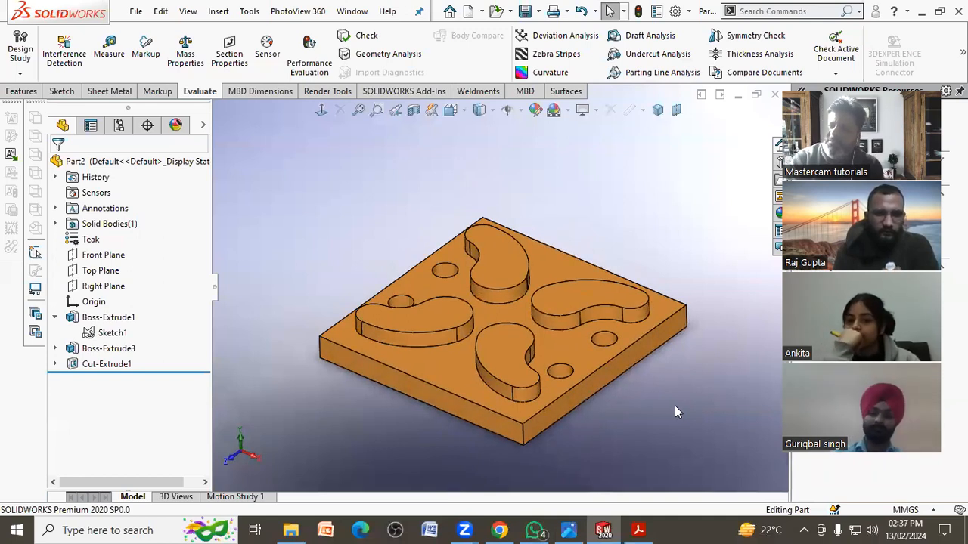
middle_drag(626, 348, 635, 362)
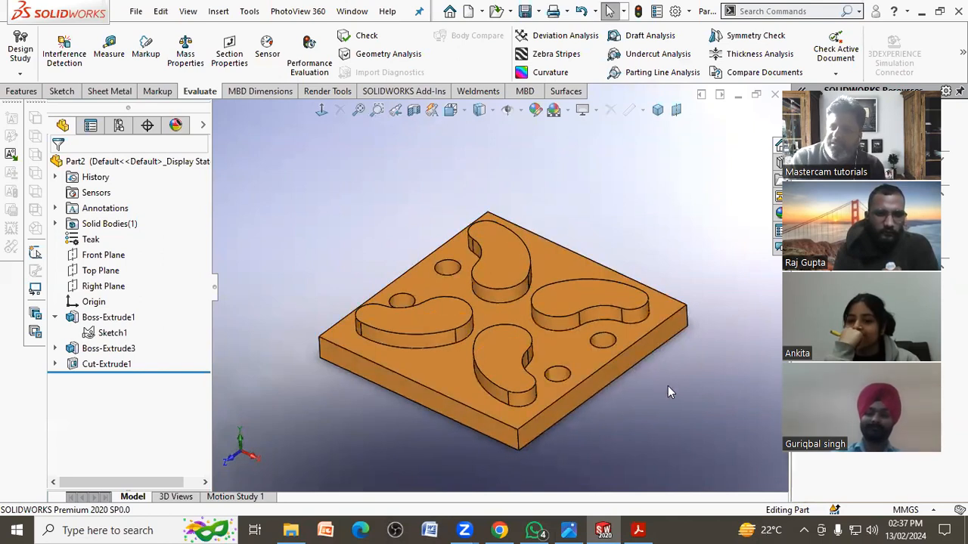
middle_drag(680, 394, 677, 392)
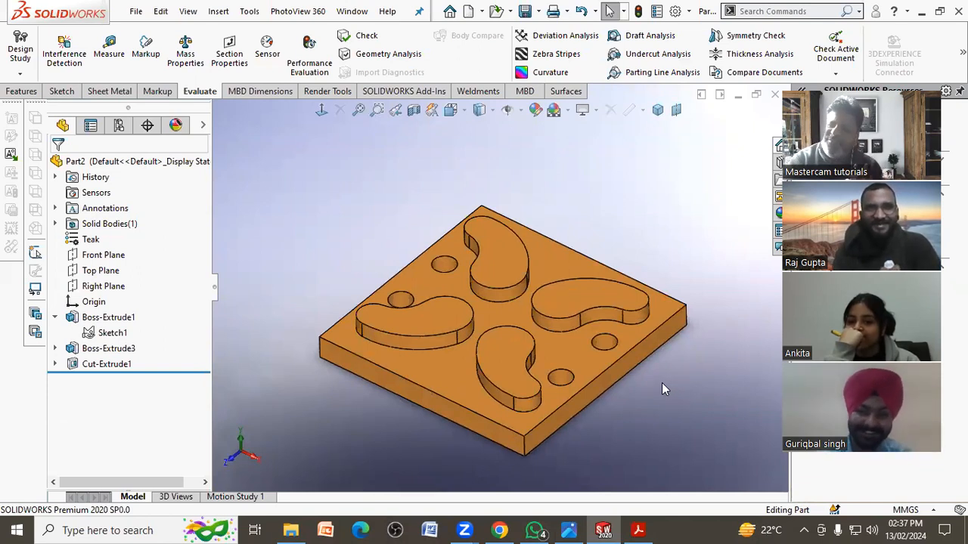
middle_drag(659, 385, 634, 406)
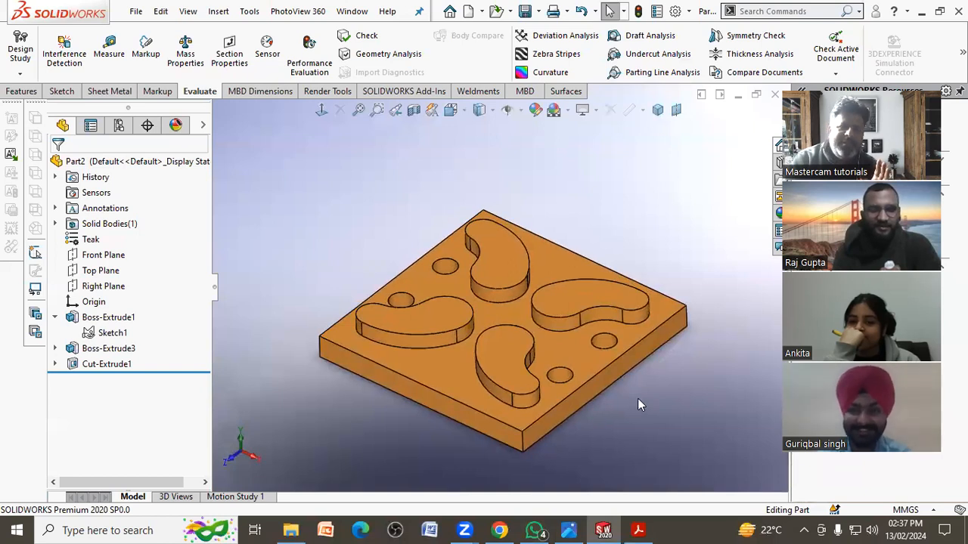
- Save the part as a SOLIDWORKS Part named Part2 in the folder "final"
click(527, 12)
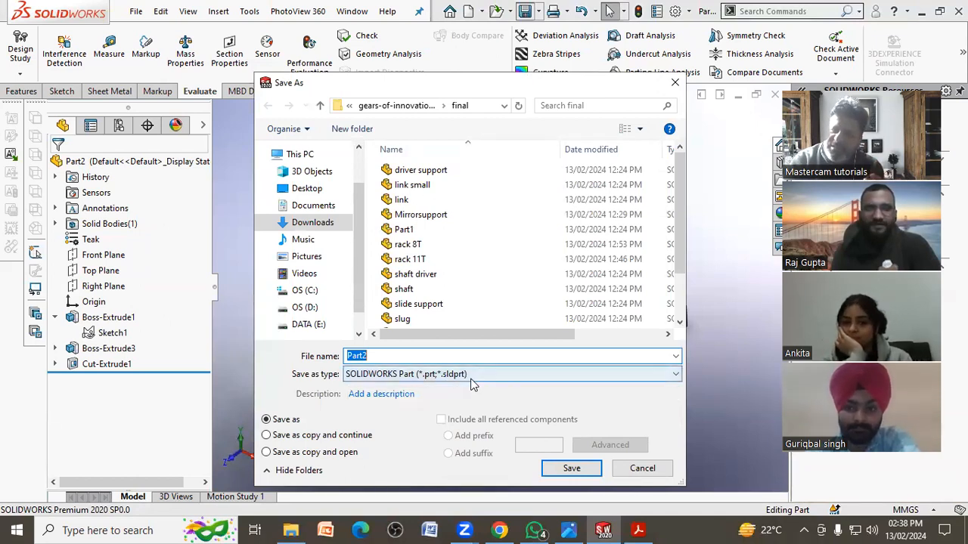
click(571, 468)
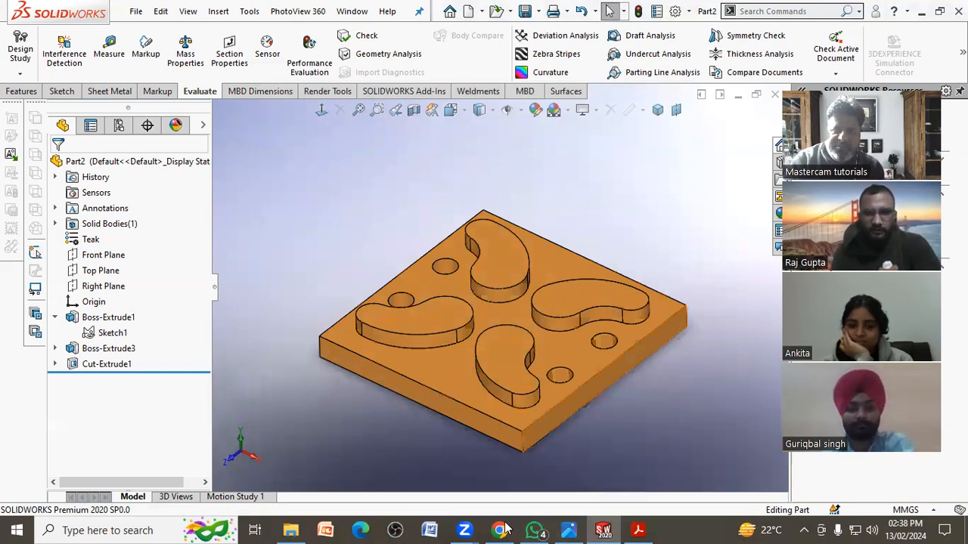
- Switch to Chrome, open the GrabCAD library in a new tab, and open the CNC ROUTER model's page
key(alt+Tab)
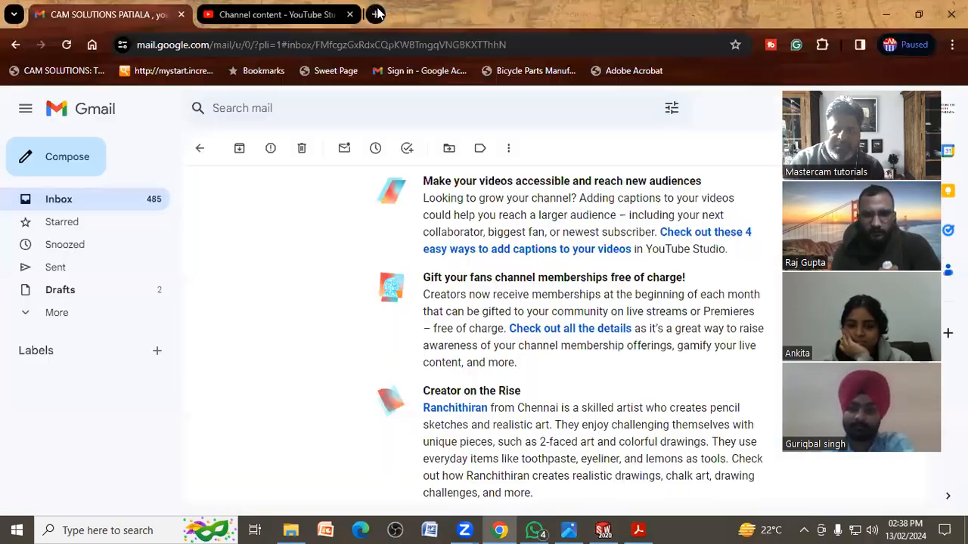
click(375, 14)
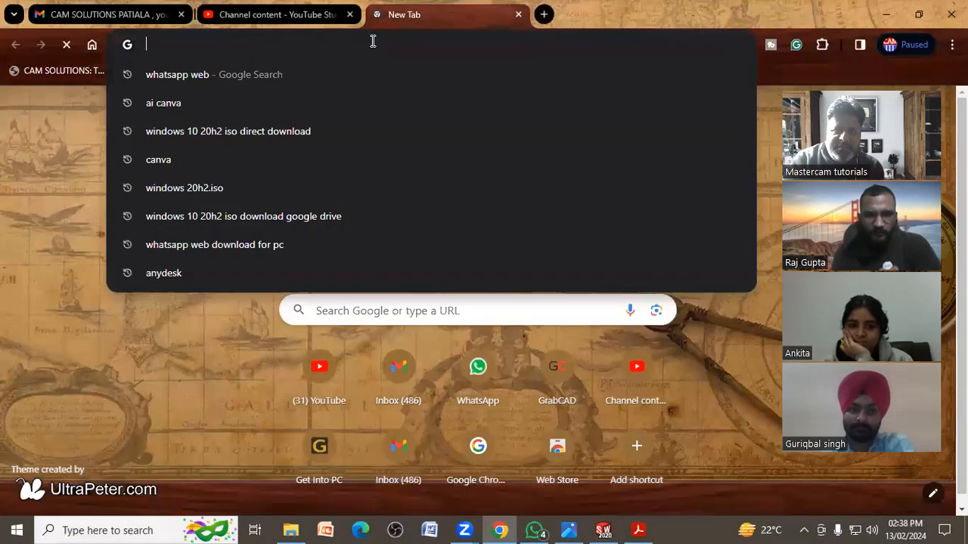
click(570, 383)
click(571, 382)
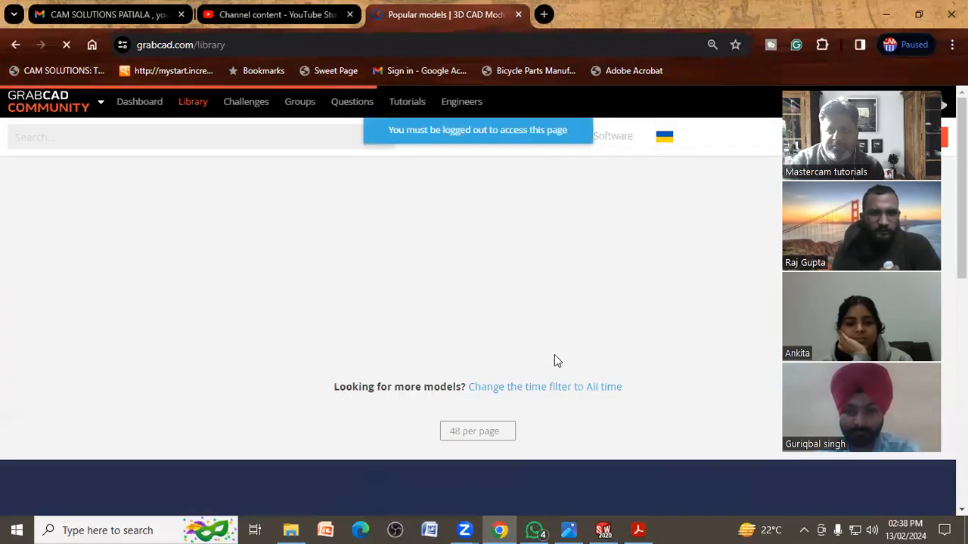
scroll(547, 377, down, 1)
scroll(546, 378, down, 3)
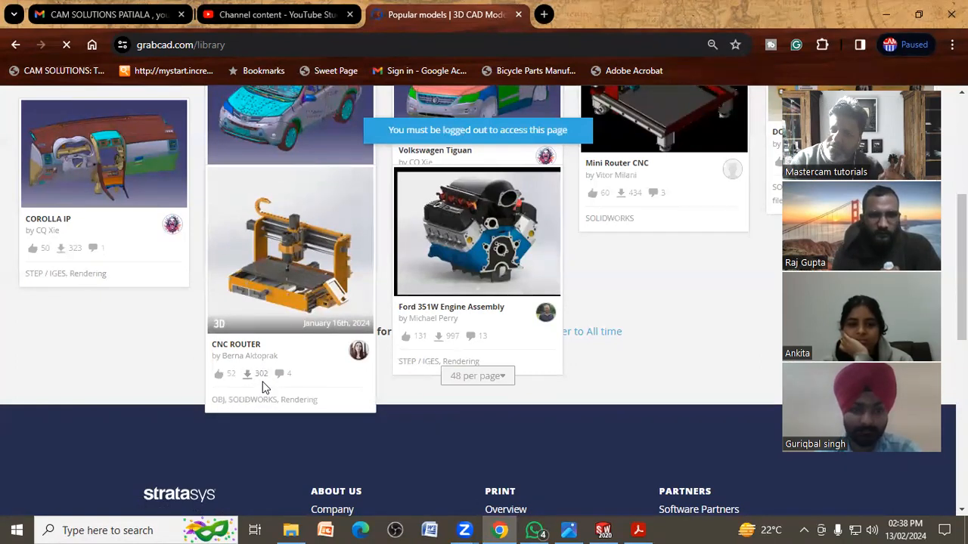
click(247, 345)
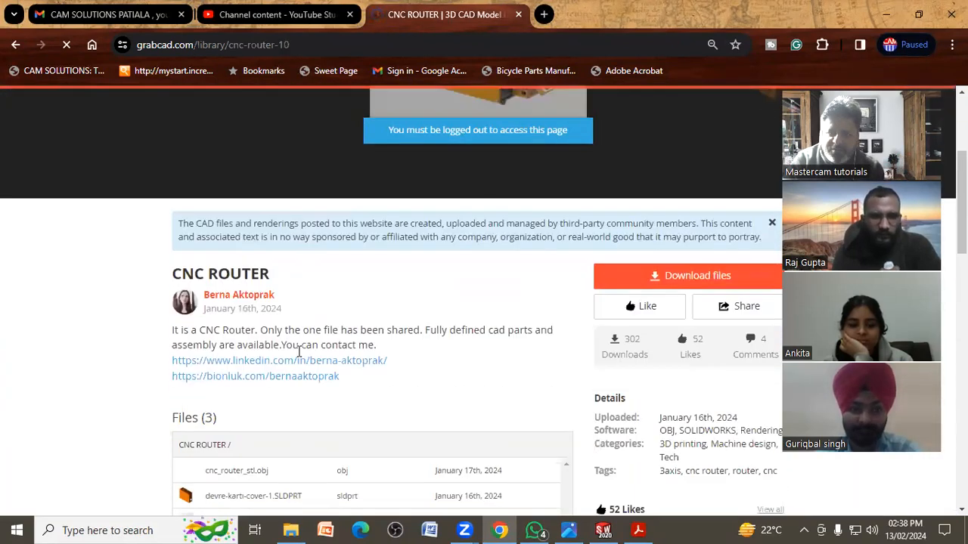
- Look through the CNC ROUTER page's file list and details, and return to SOLIDWORKS
scroll(333, 352, down, 4)
scroll(345, 353, up, 1)
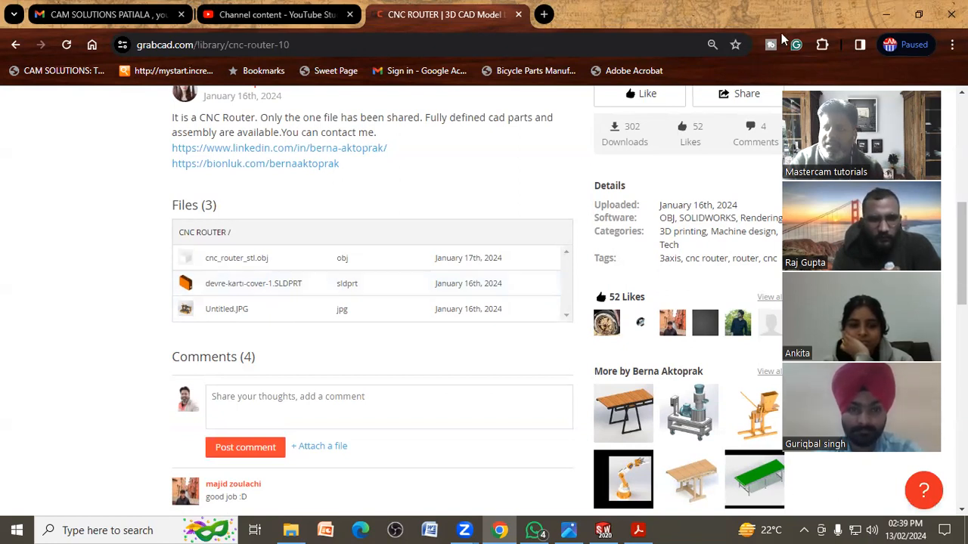
click(894, 13)
middle_drag(653, 189, 650, 201)
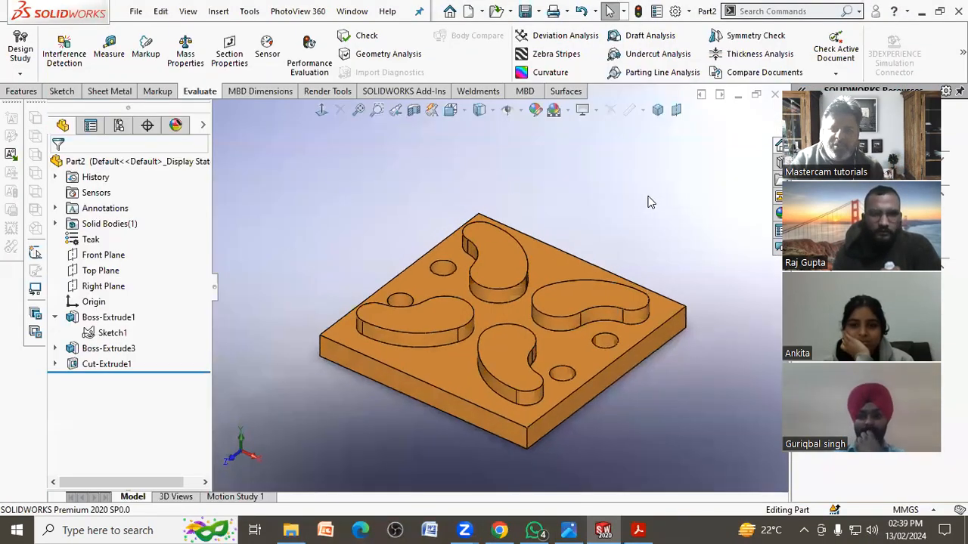
- Save the part as a JPEG image named Part2 in the folder "final" and dismiss the image viewer
click(136, 11)
click(324, 287)
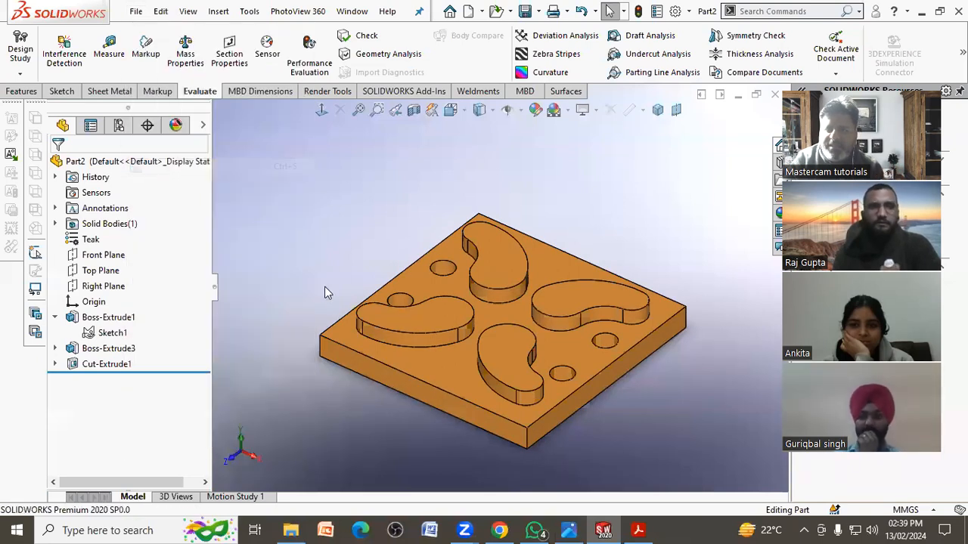
click(137, 11)
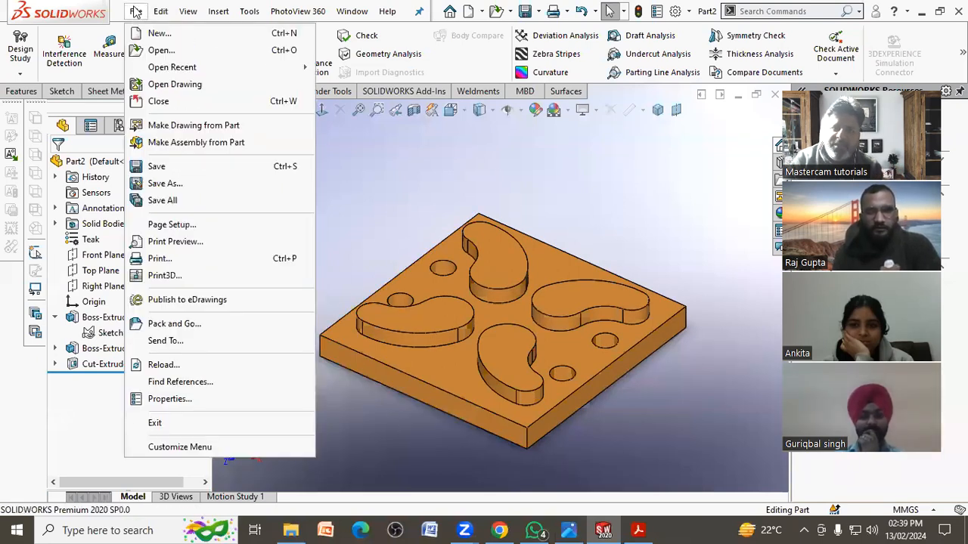
click(171, 183)
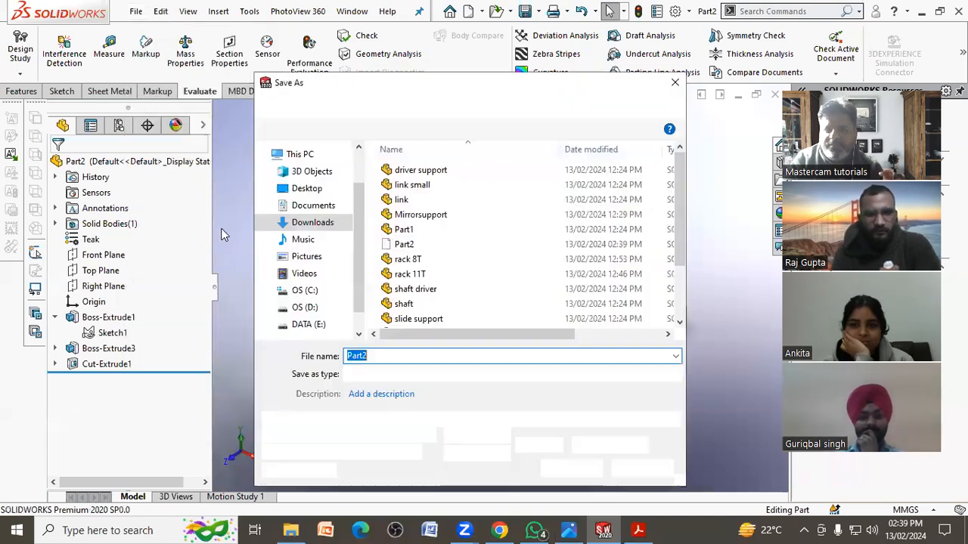
click(445, 375)
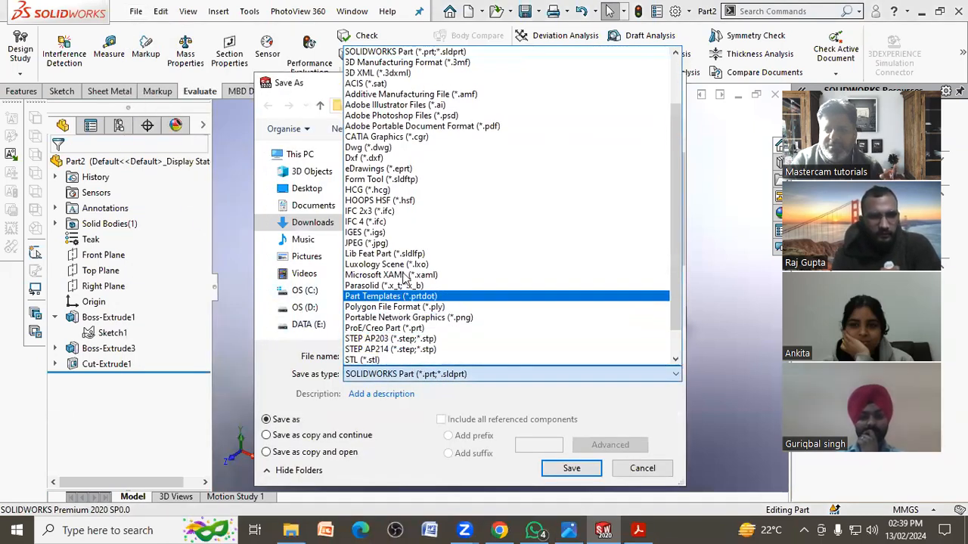
click(402, 244)
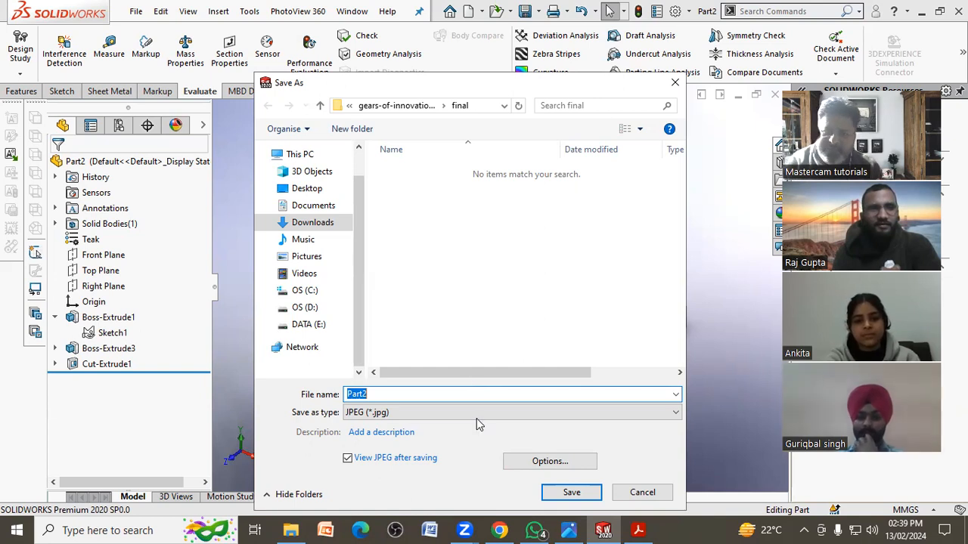
click(572, 493)
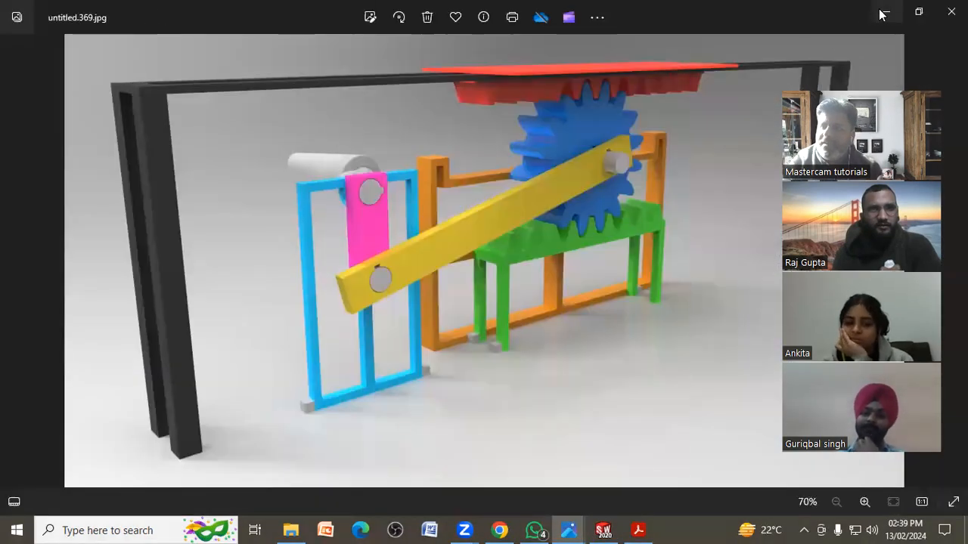
click(885, 12)
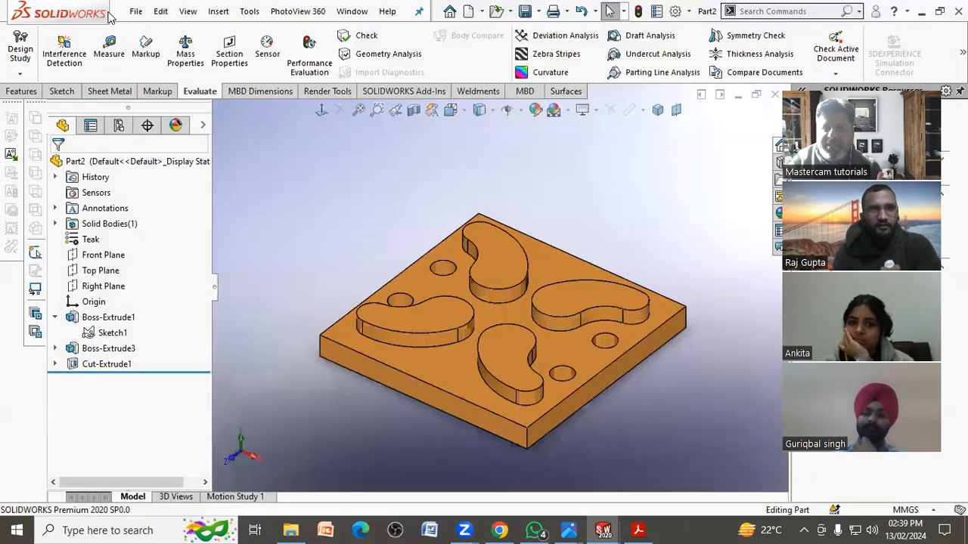
- Save the part as a STEP AP203 file named Part2 in the folder "final"
click(136, 11)
click(169, 186)
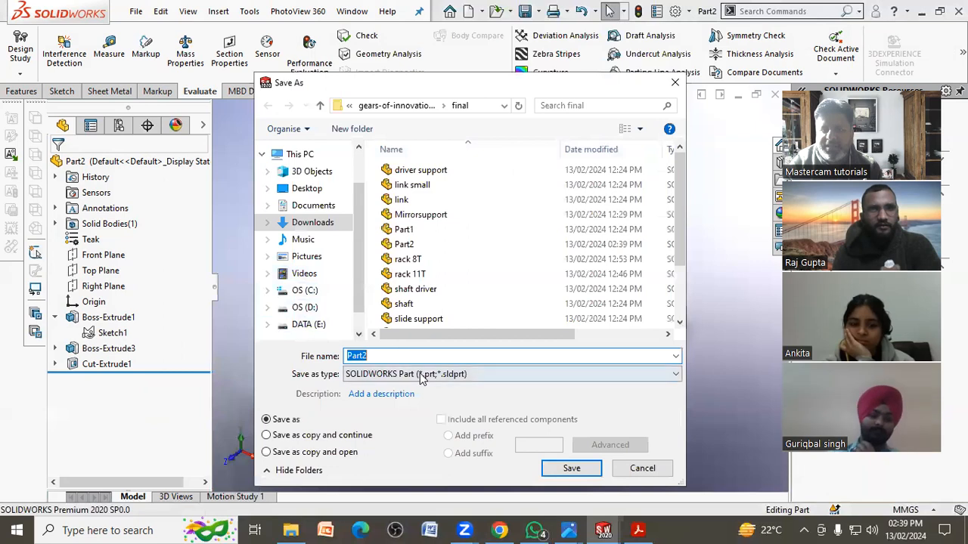
click(421, 374)
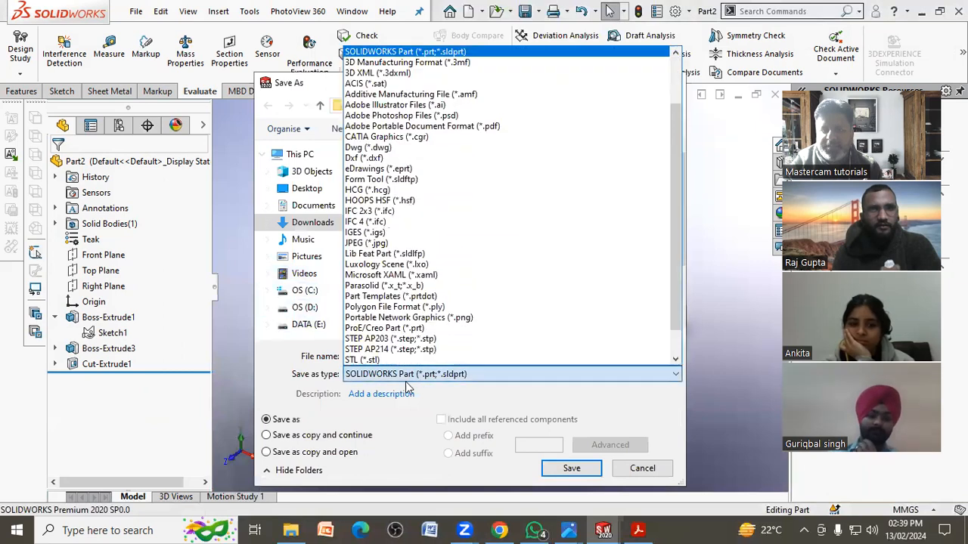
click(386, 339)
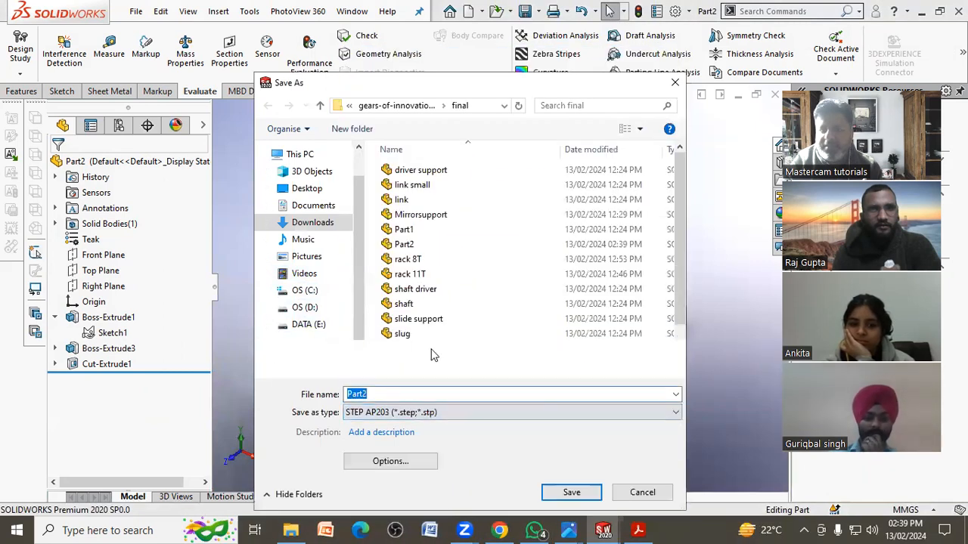
click(573, 493)
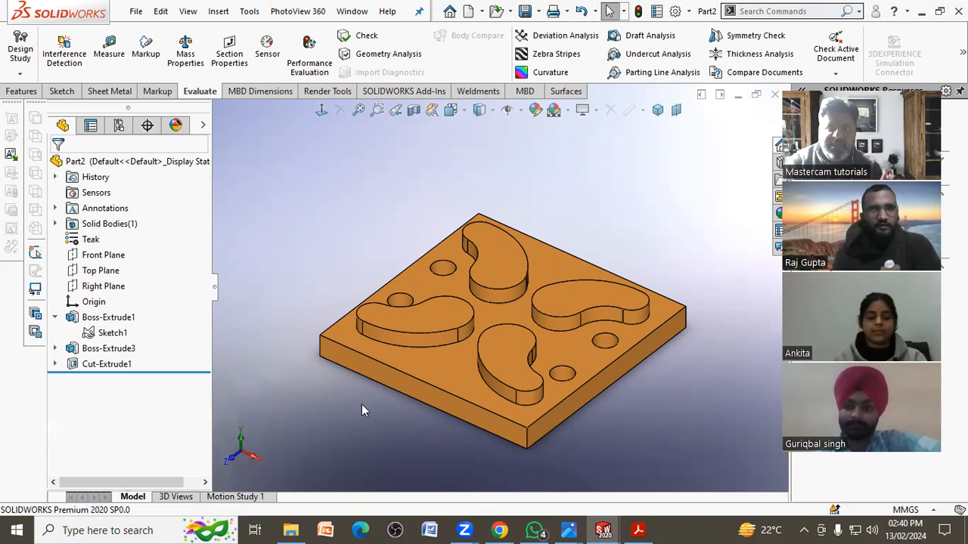
- Switch to Acrobat to view the plate's dimensioned drawing on page 19, and return to the SOLIDWORKS model
click(136, 10)
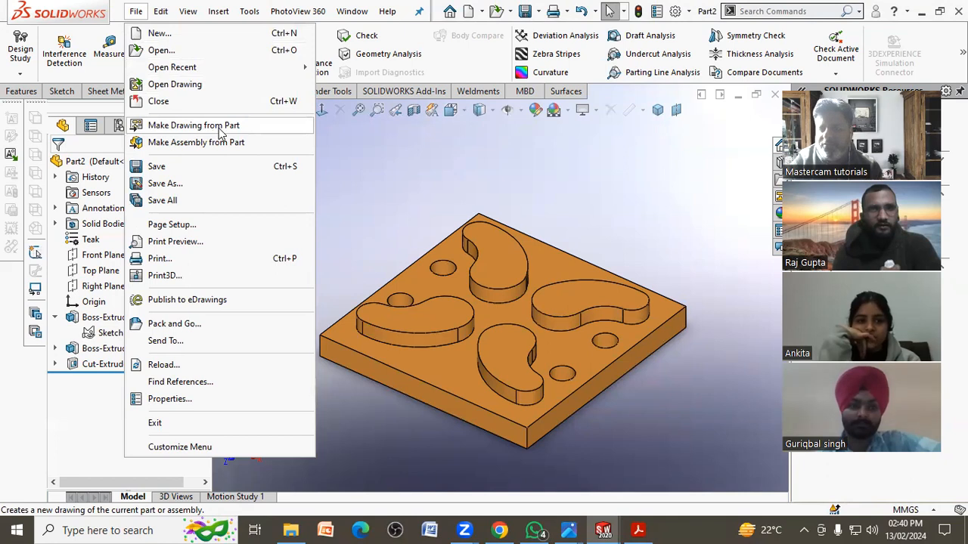
click(403, 206)
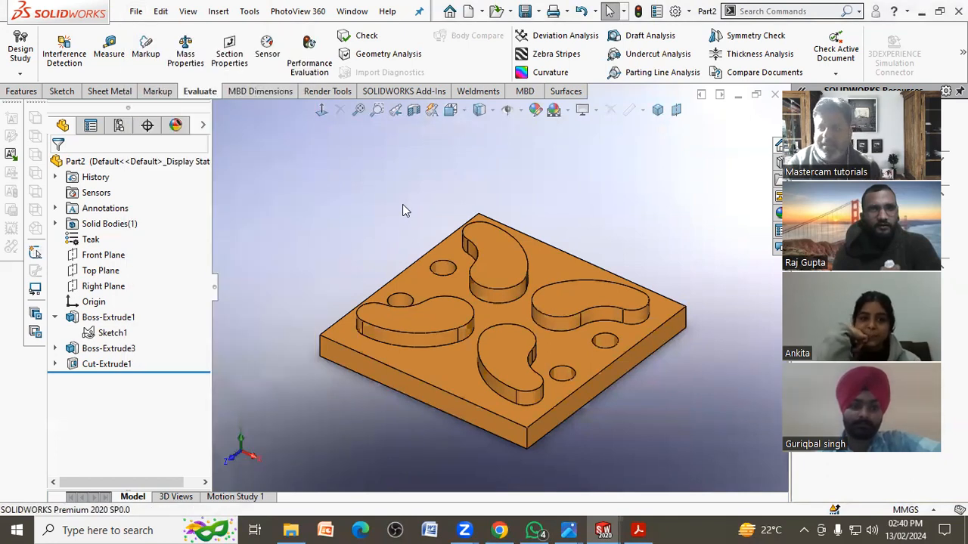
middle_drag(428, 219, 430, 227)
click(639, 529)
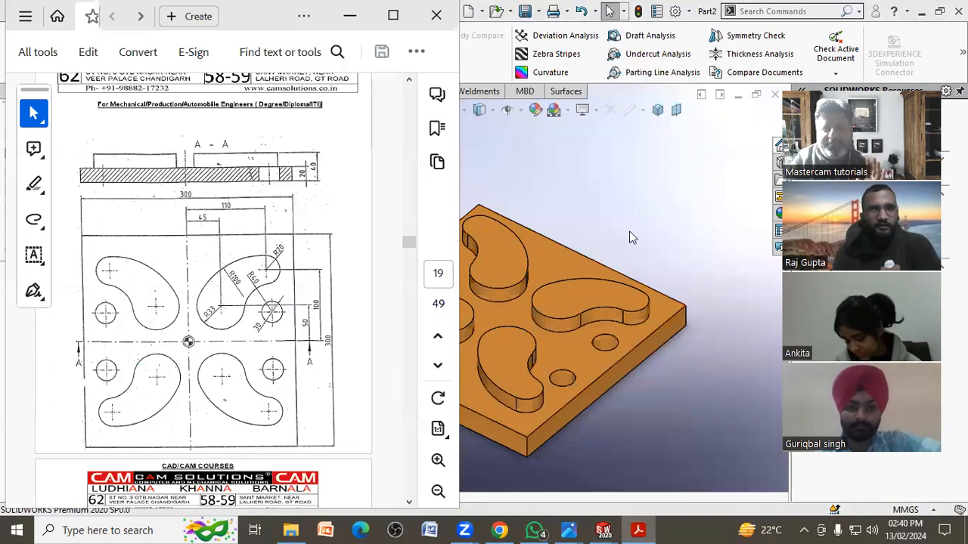
click(598, 246)
mouse_move(598, 246)
middle_down()
mouse_move(592, 333)
mouse_move(594, 249)
middle_up()
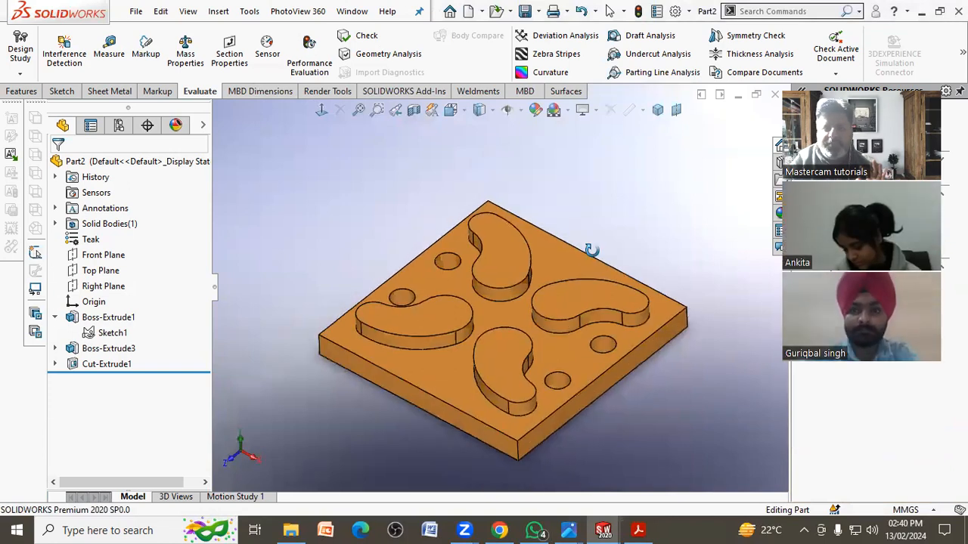
key(Escape)
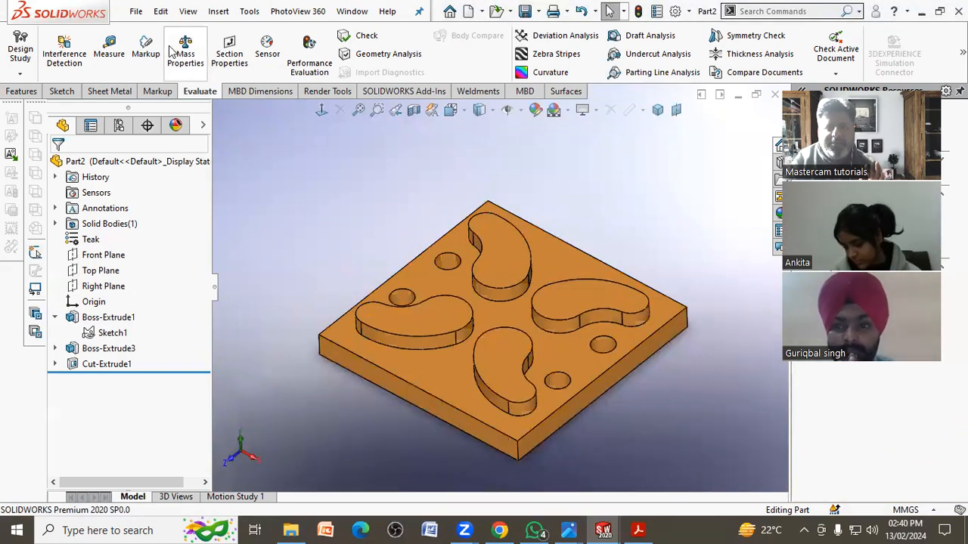
- Make a drawing from the part using the standard A3 (ISO) sheet with its sheet format displayed
click(139, 13)
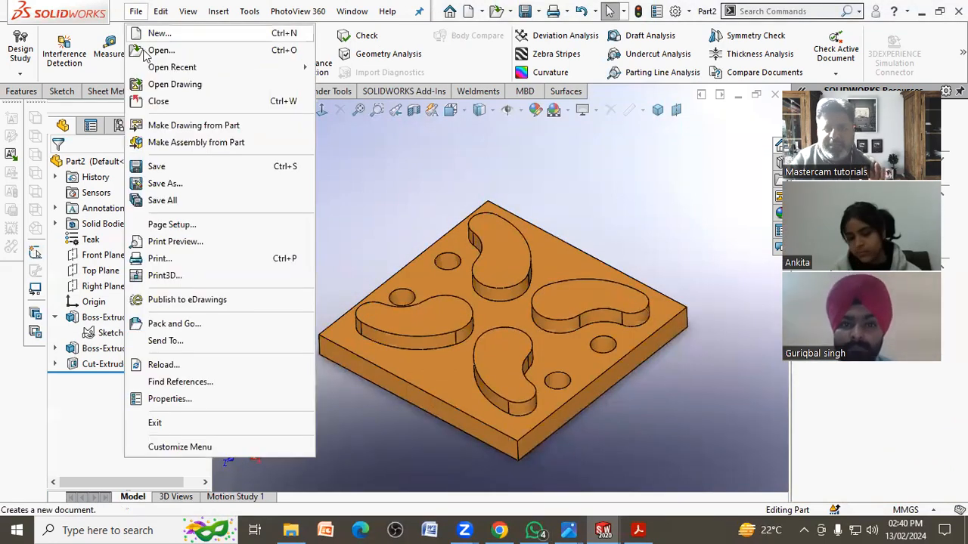
click(168, 133)
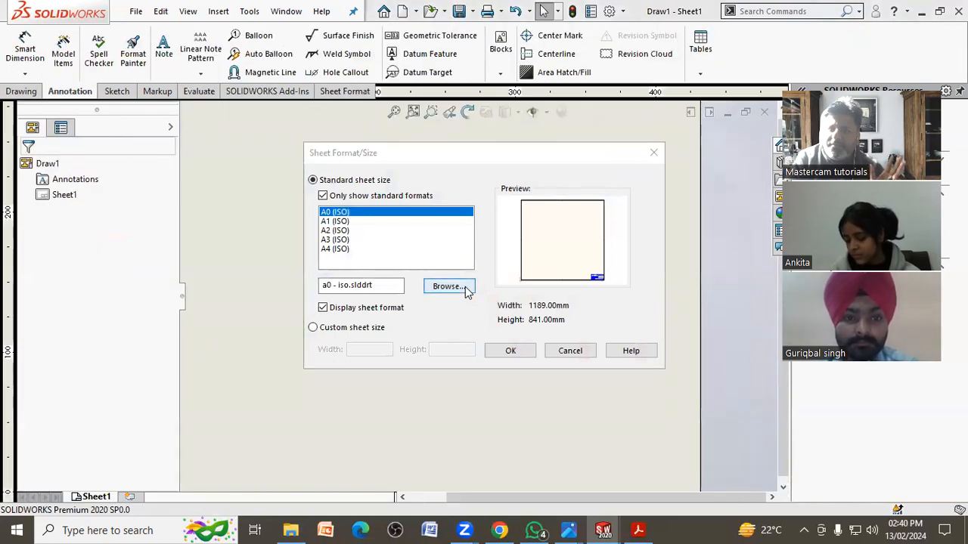
click(333, 240)
click(336, 249)
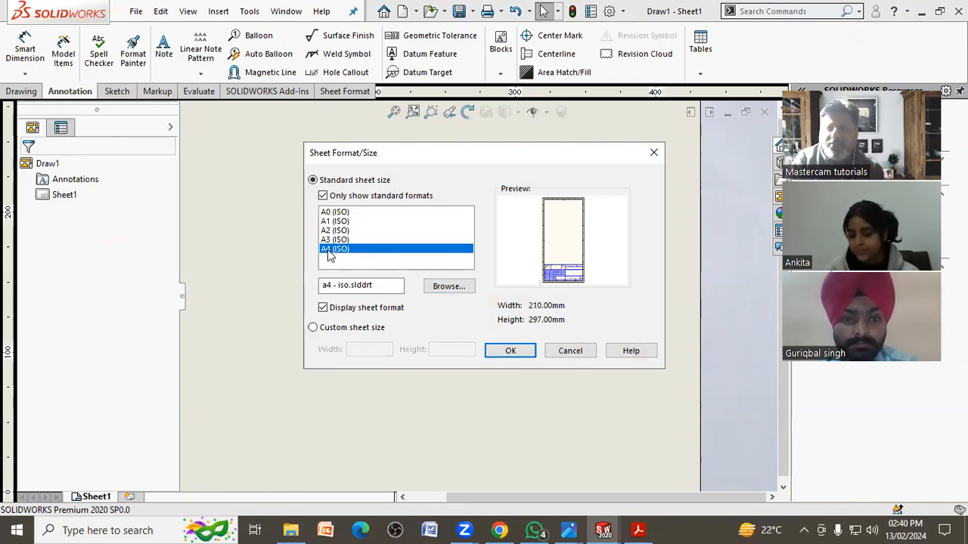
click(340, 240)
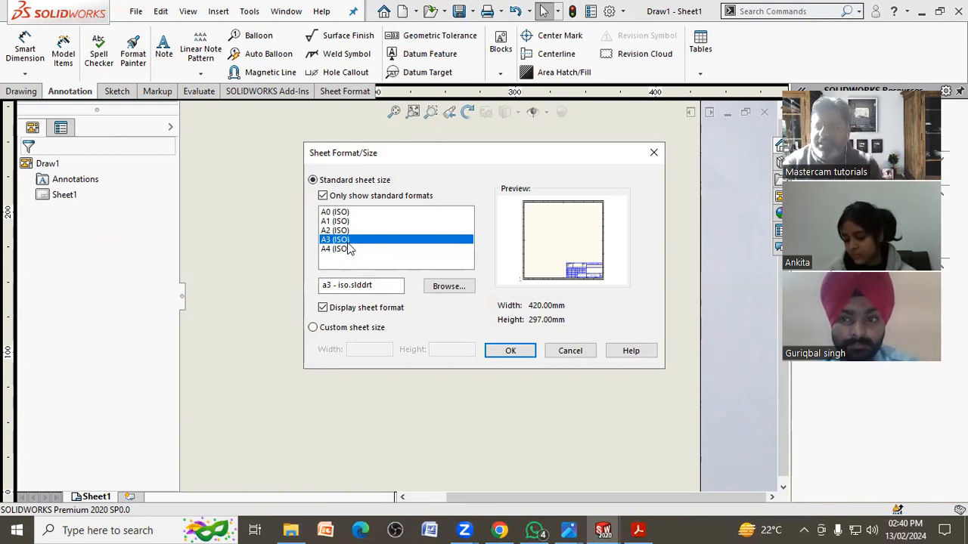
click(510, 351)
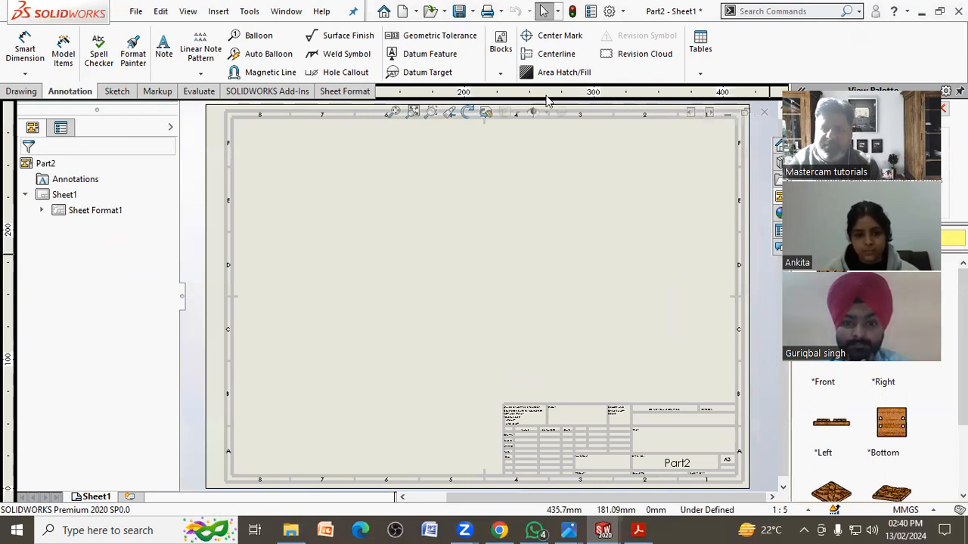
- Set the sheet scale to 1:1 and place the plate's top view on the sheet without projected views
click(781, 511)
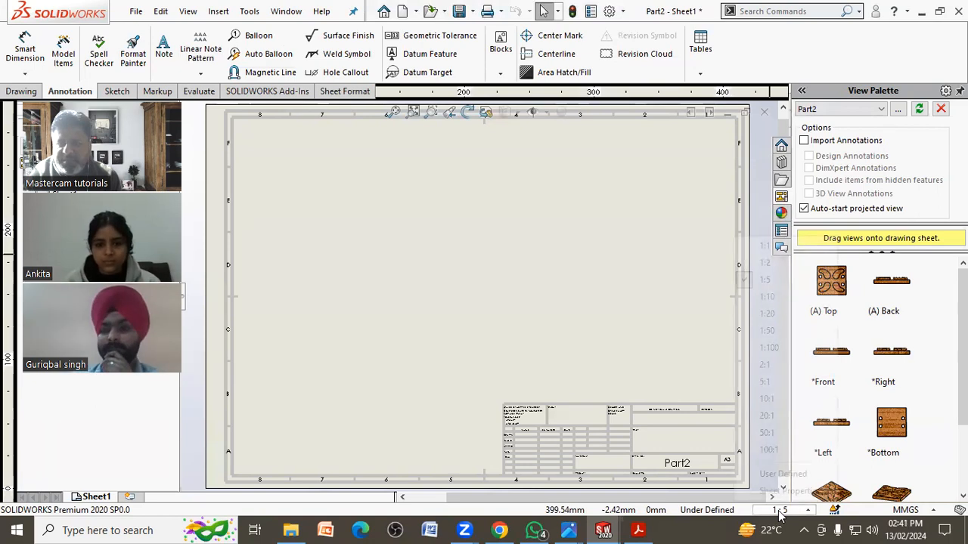
click(765, 246)
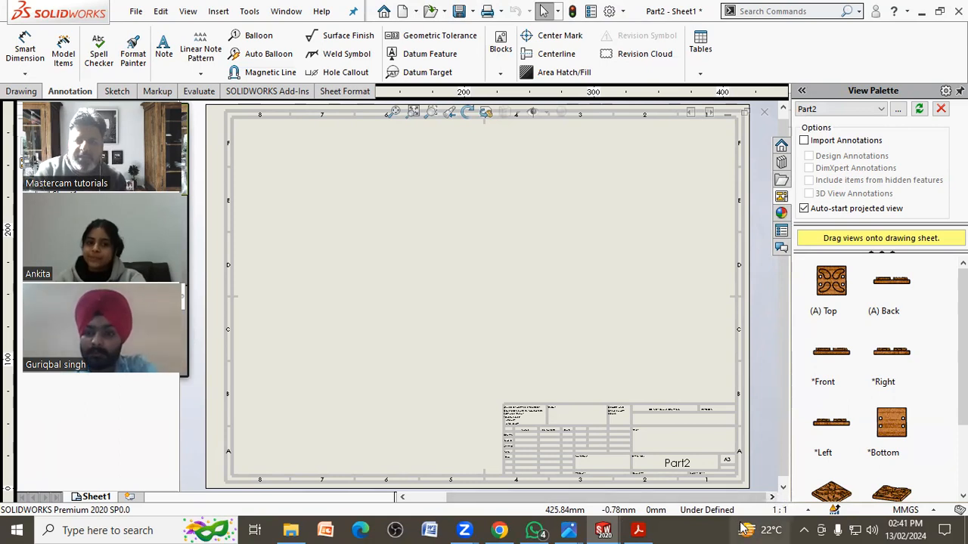
click(832, 299)
mouse_move(842, 291)
mouse_down()
mouse_move(540, 256)
mouse_move(431, 295)
mouse_up()
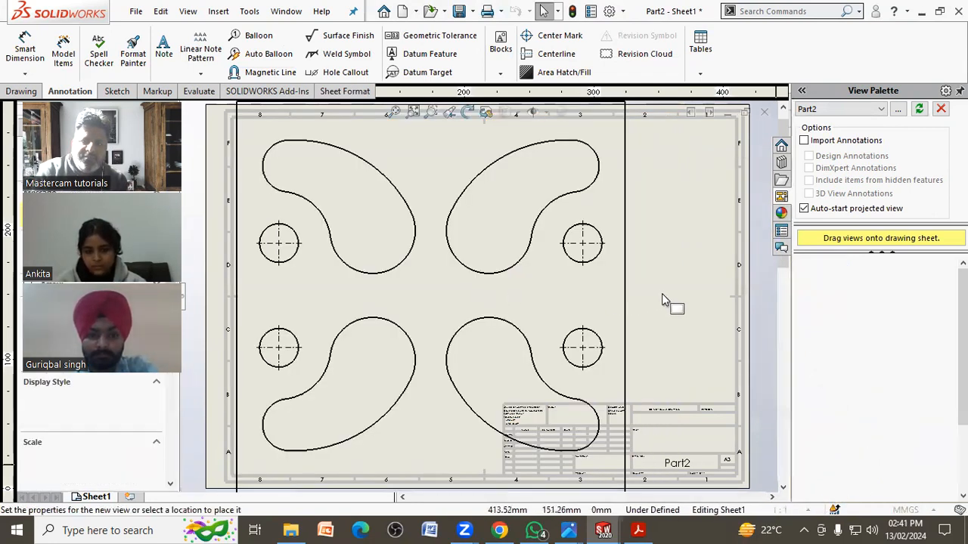
key(z)
key(shift+z)
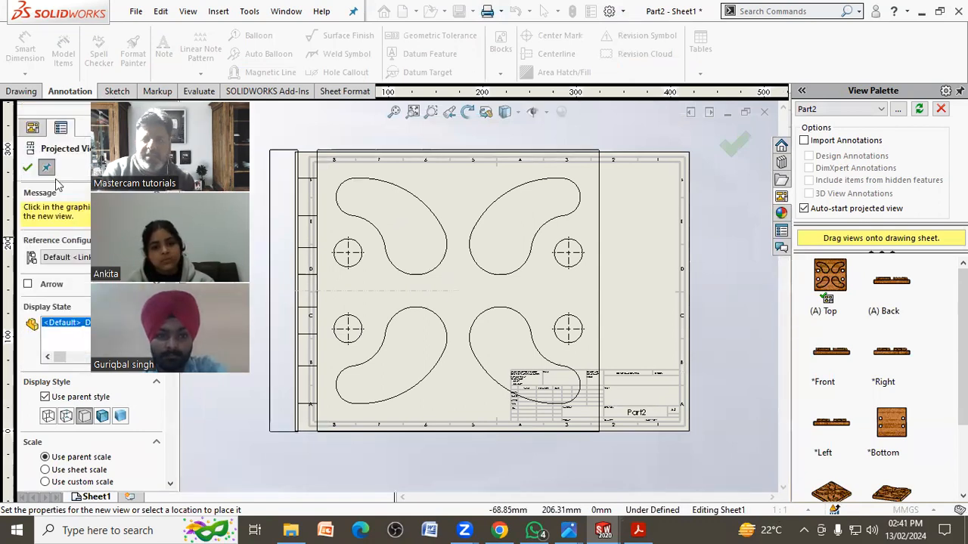
key(Escape)
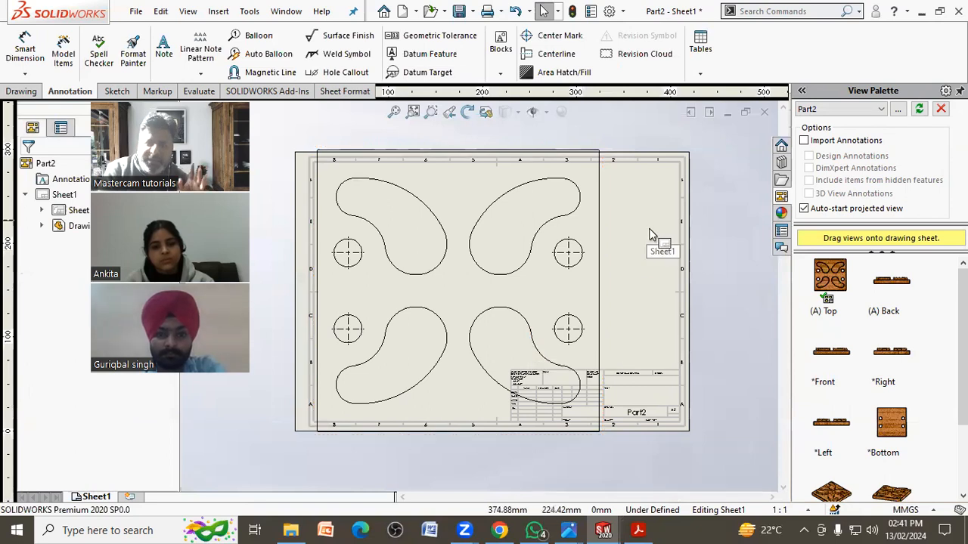
- Change the sheet size to A1 (ISO) and move the plate's top view into the sheet's upper-left area
right_click(642, 191)
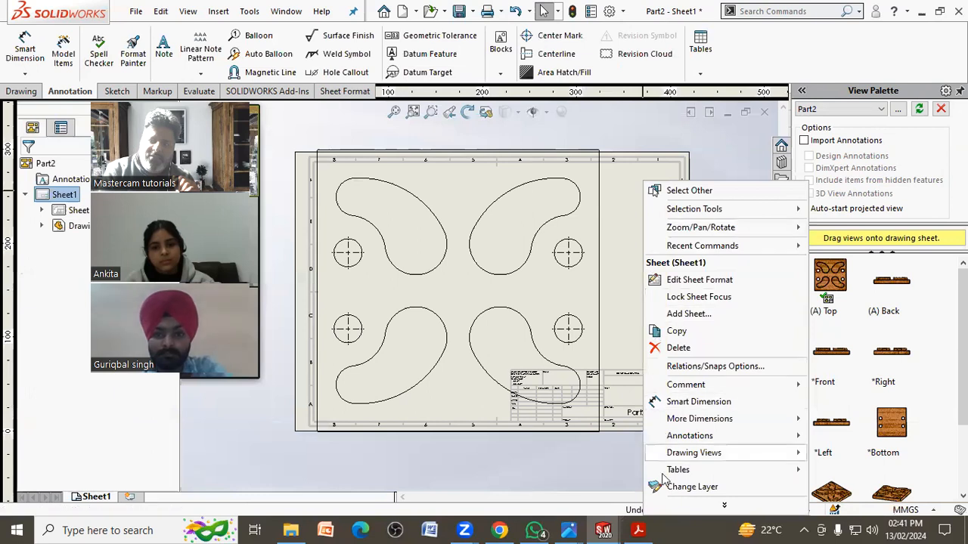
click(694, 502)
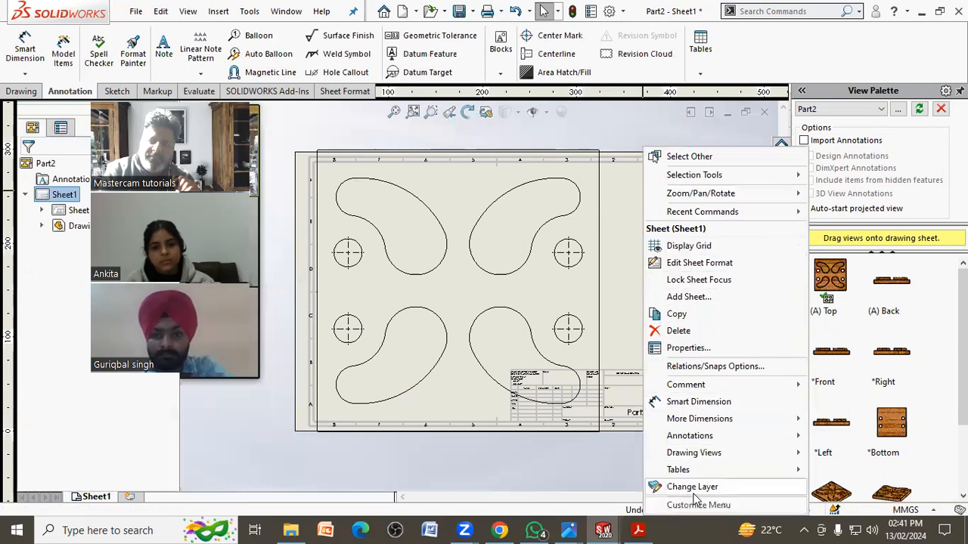
click(688, 348)
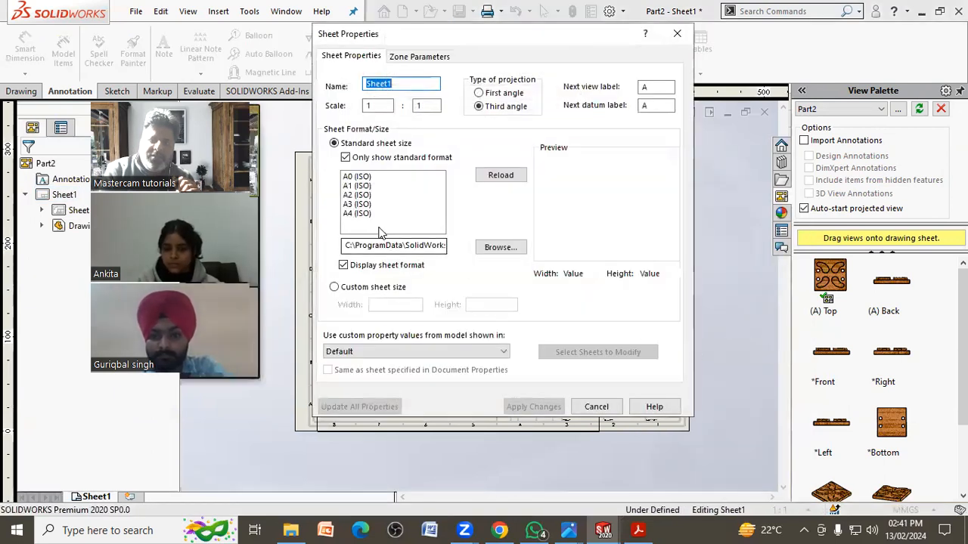
click(357, 204)
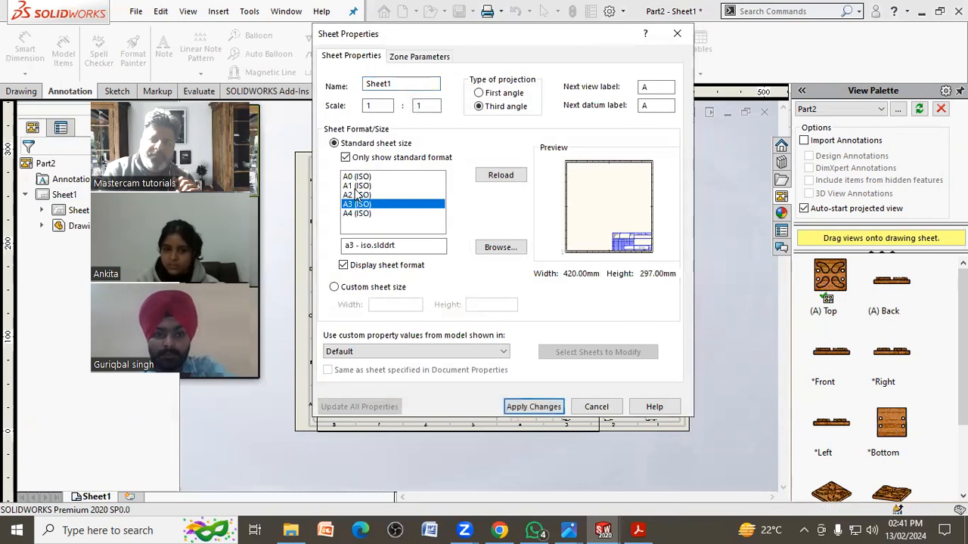
click(357, 195)
click(357, 186)
click(550, 406)
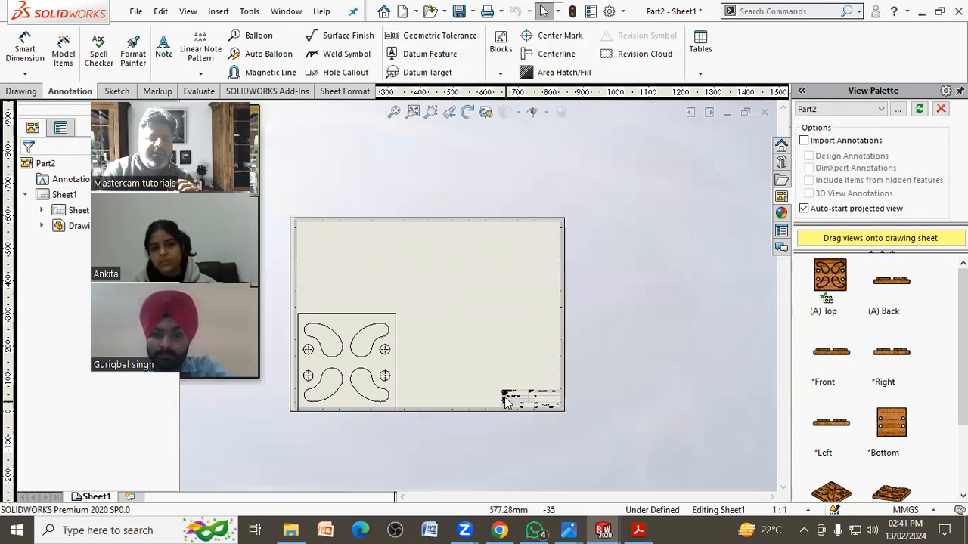
scroll(507, 401, down, 3)
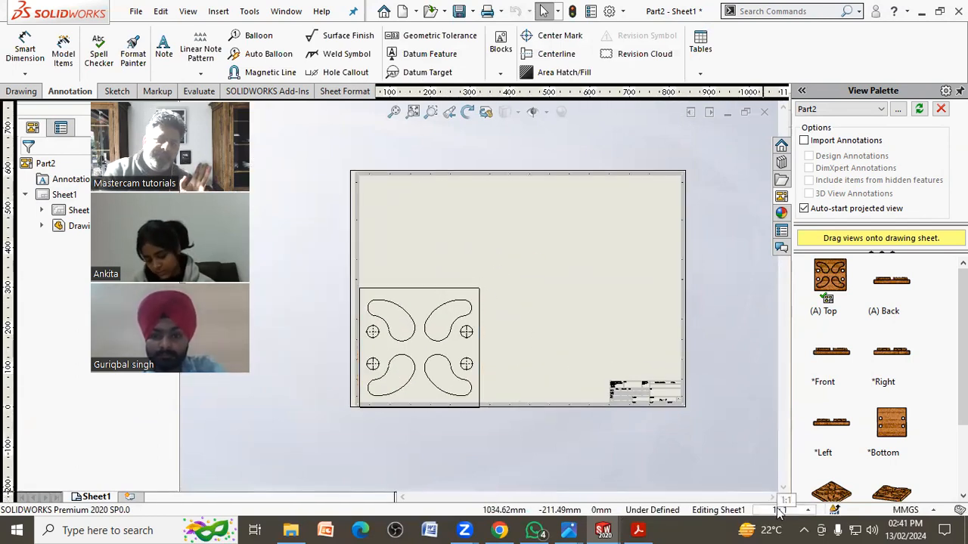
mouse_move(485, 332)
mouse_down()
mouse_move(539, 259)
mouse_move(517, 244)
mouse_up()
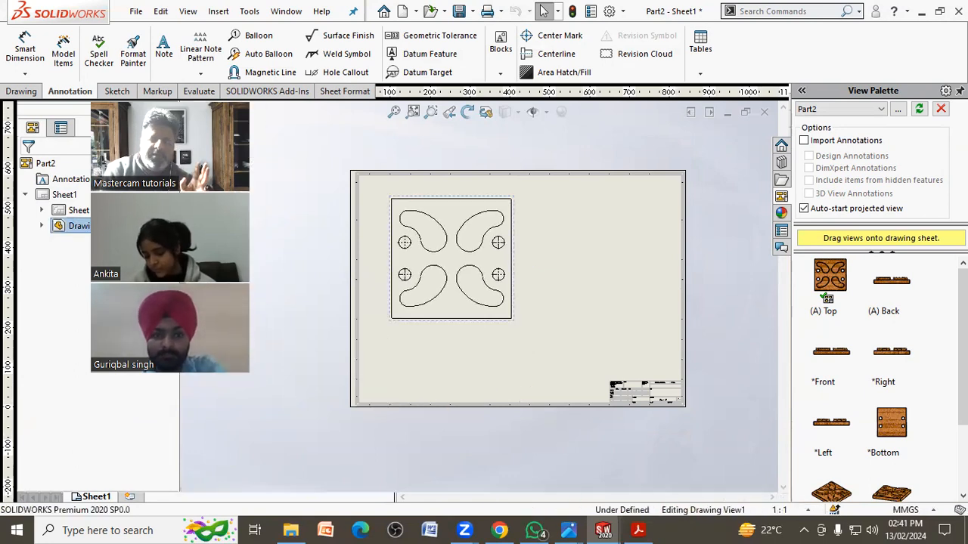
- Leave the projected view placement and delete the plate's top view from the drawing sheet
click(579, 291)
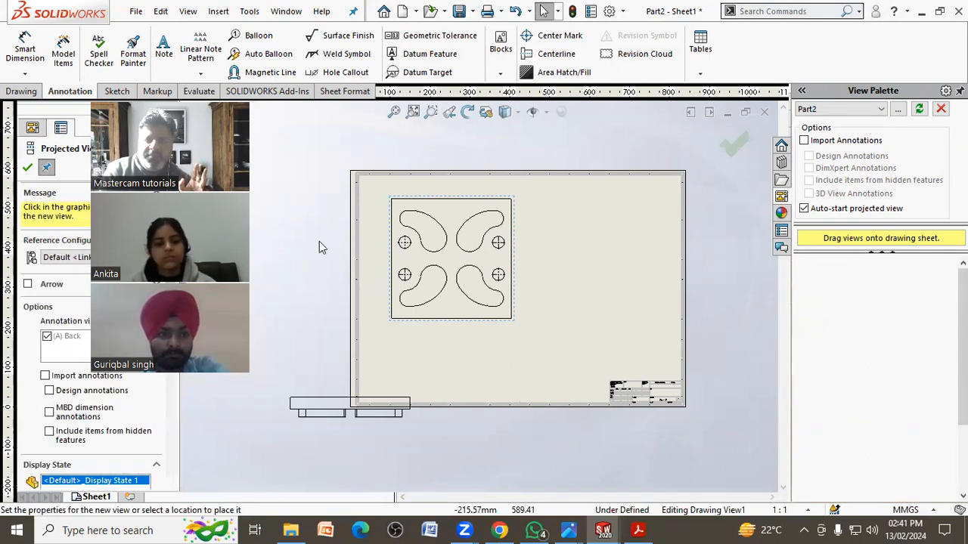
key(Escape)
click(489, 255)
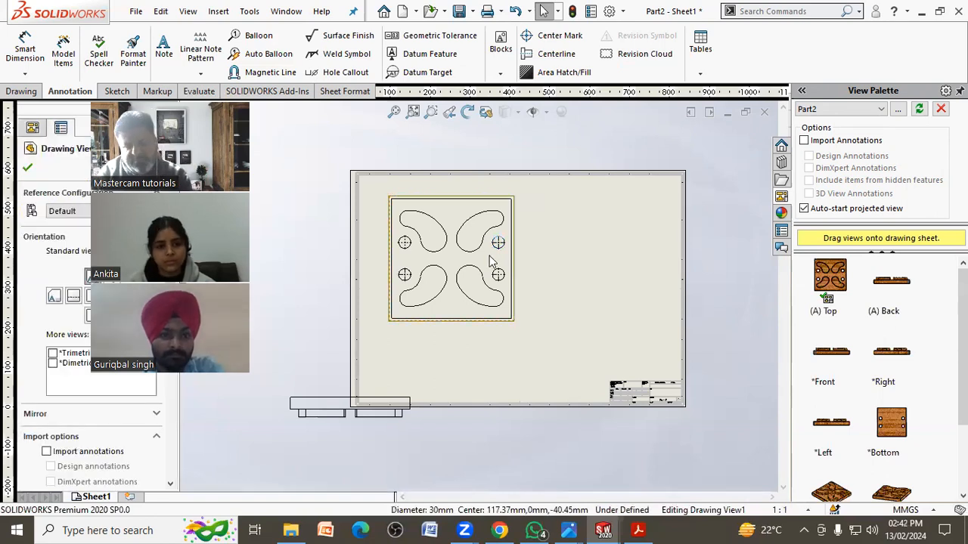
key(Delete)
key(Return)
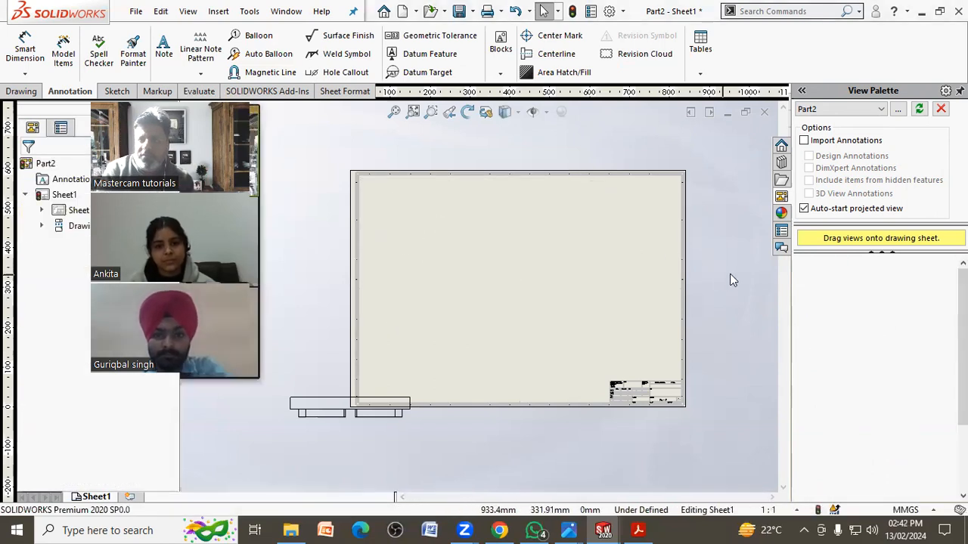
- Place the plate's top view on the sheet again without projected views and delete the stray back view at the sheet's lower-left corner
mouse_move(831, 306)
mouse_down()
mouse_move(325, 499)
mouse_move(486, 265)
mouse_move(507, 266)
mouse_move(444, 267)
mouse_up()
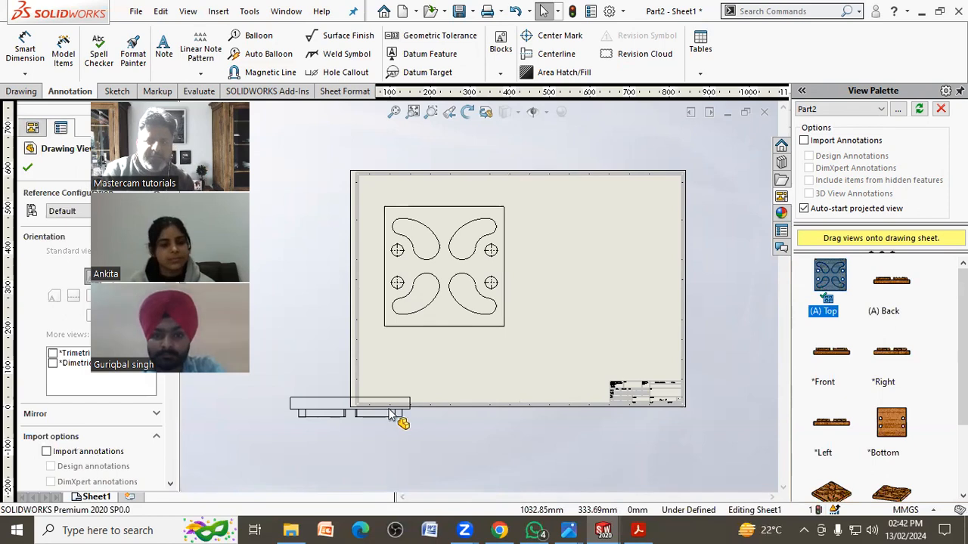
click(325, 401)
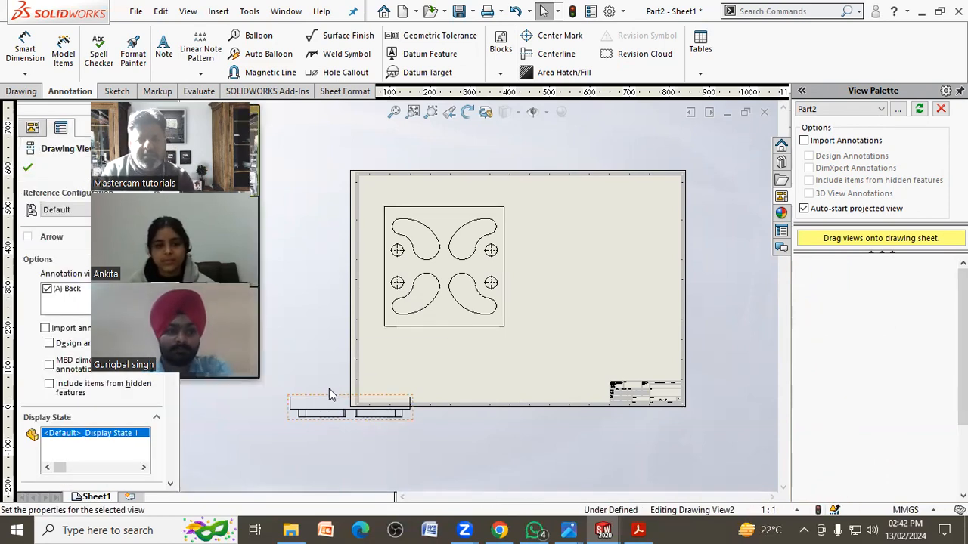
key(Delete)
click(580, 214)
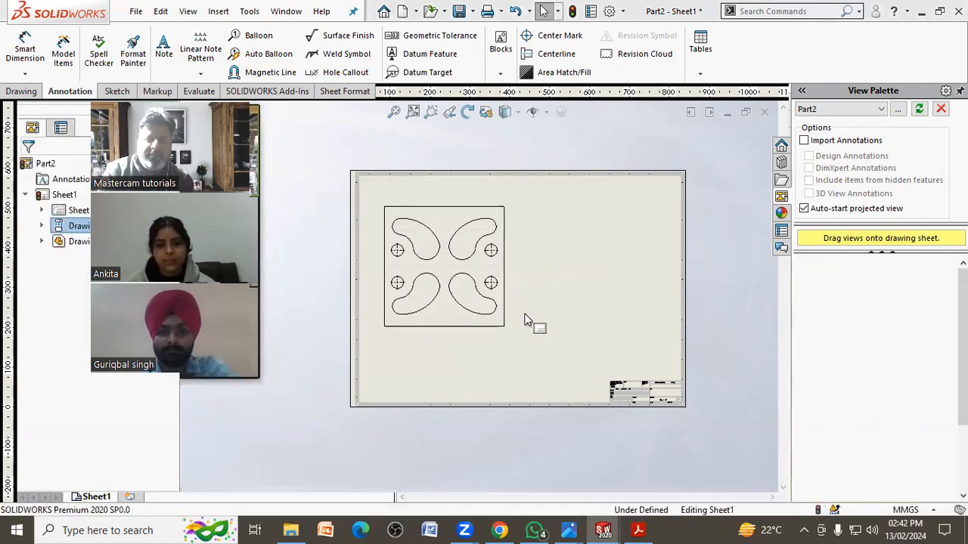
- Move the plate's top view away from the sheet's upper-left corner to leave room above it
scroll(469, 257, down, 3)
scroll(681, 275, down, 2)
mouse_move(681, 275)
middle_down()
mouse_move(615, 255)
mouse_move(529, 285)
middle_up()
scroll(506, 295, up, 1)
drag(507, 295, 566, 329)
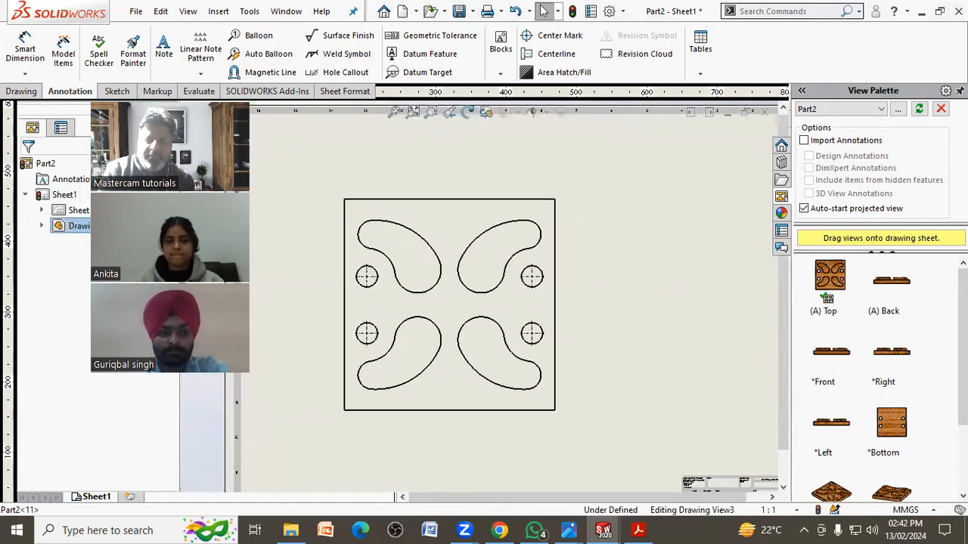
- Check the section in the Acrobat drawing, then create horizontal section view A-A through the plate's centre and place it above the top view
click(637, 530)
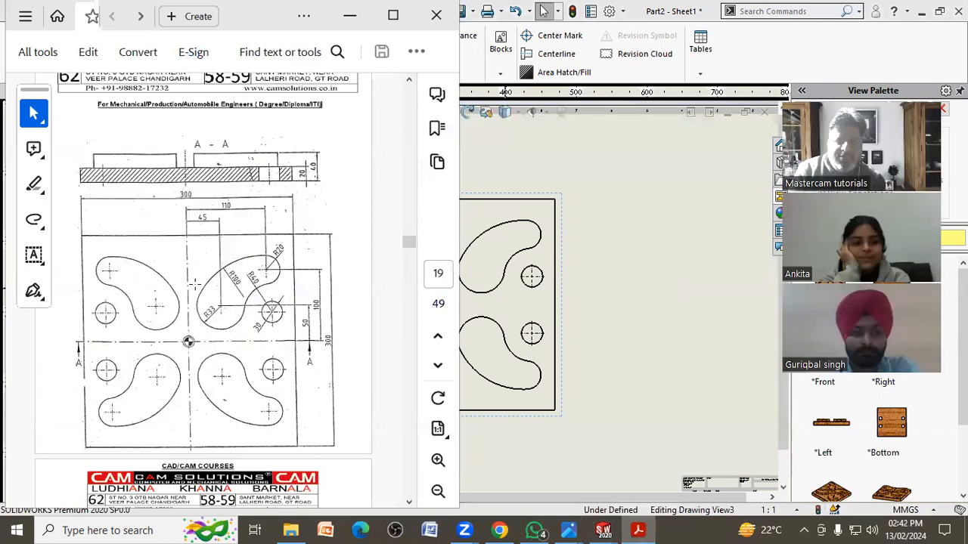
click(609, 339)
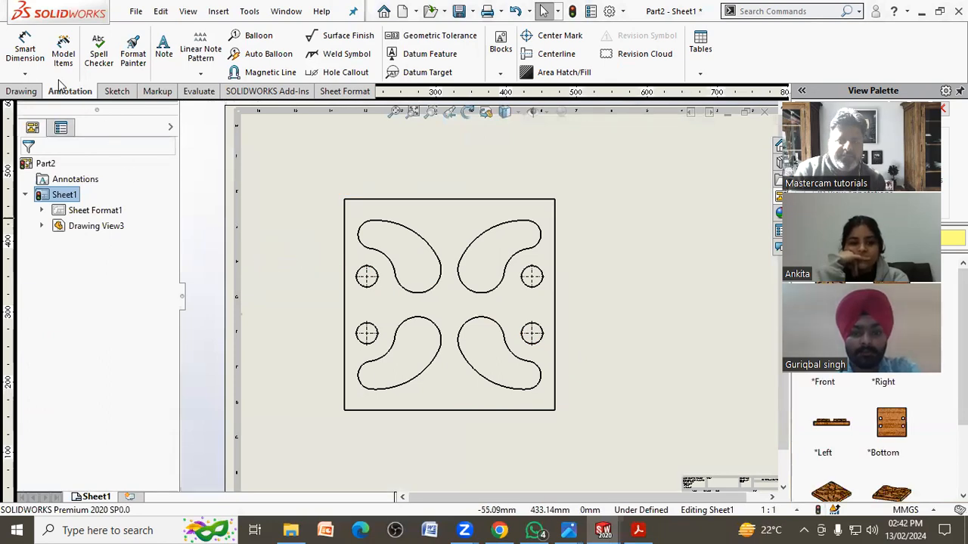
click(21, 91)
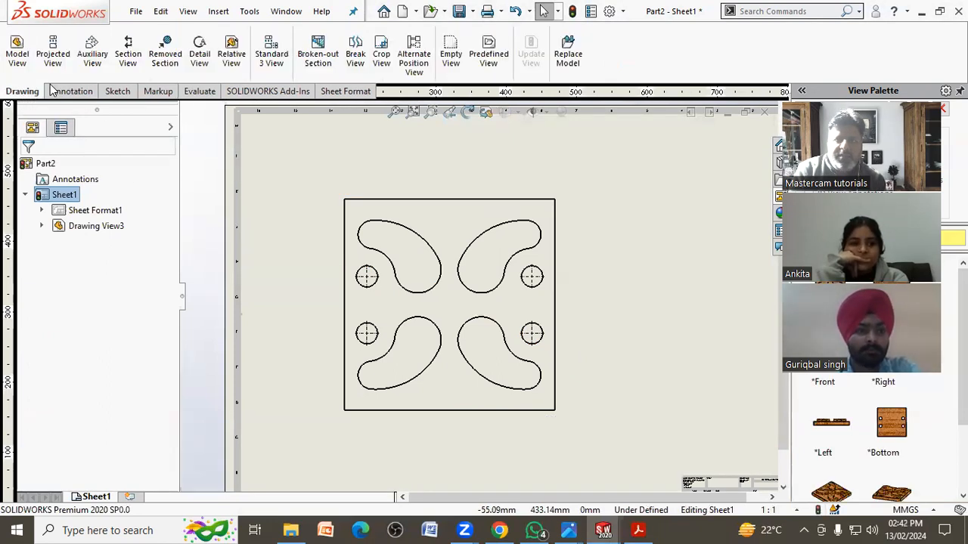
click(128, 57)
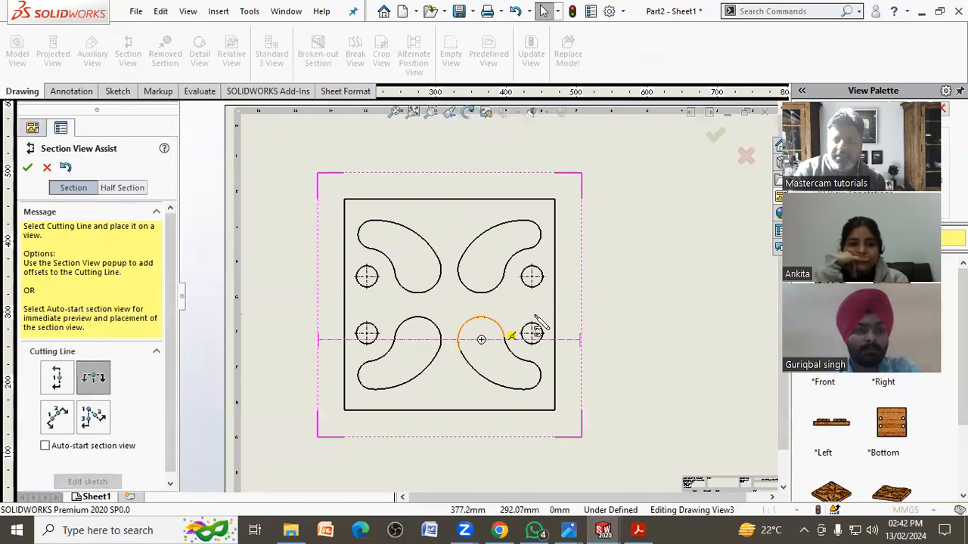
click(569, 315)
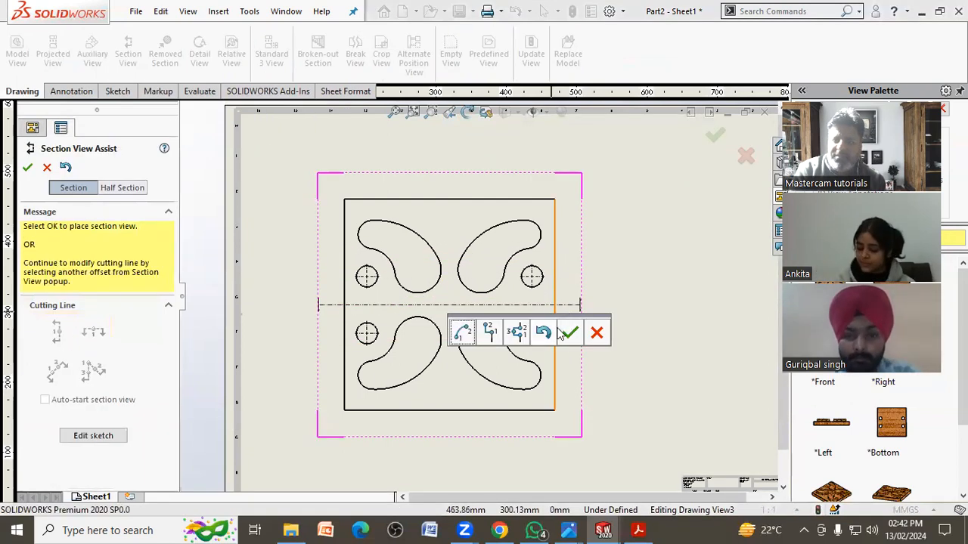
click(569, 332)
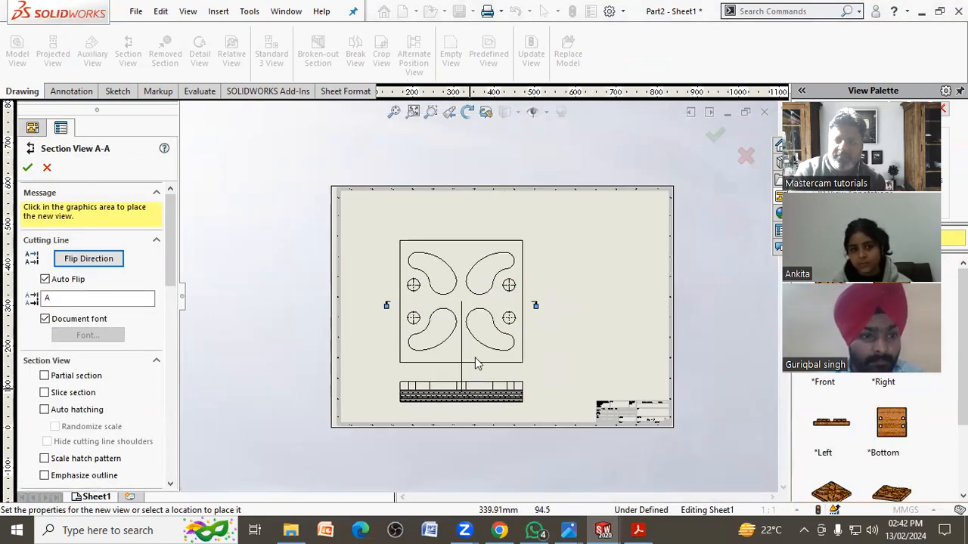
click(481, 231)
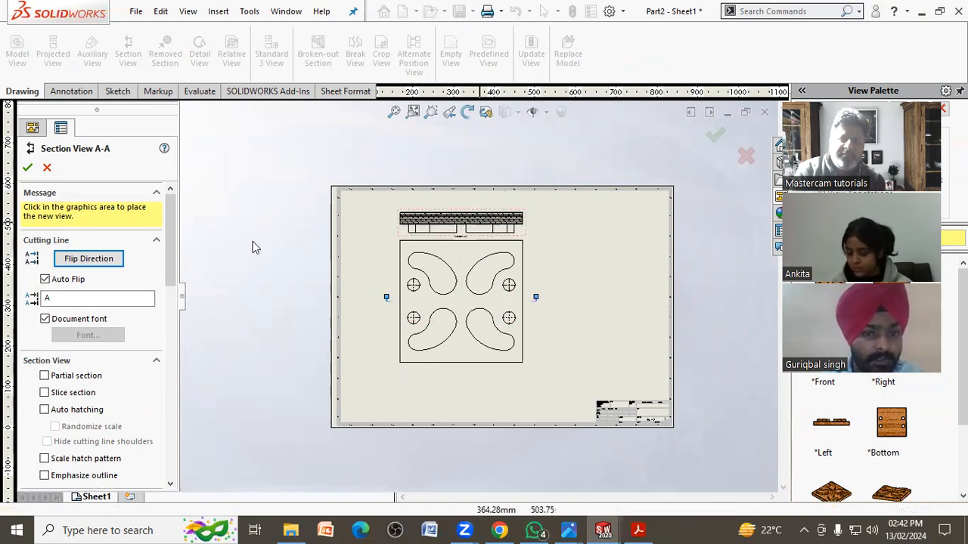
click(28, 169)
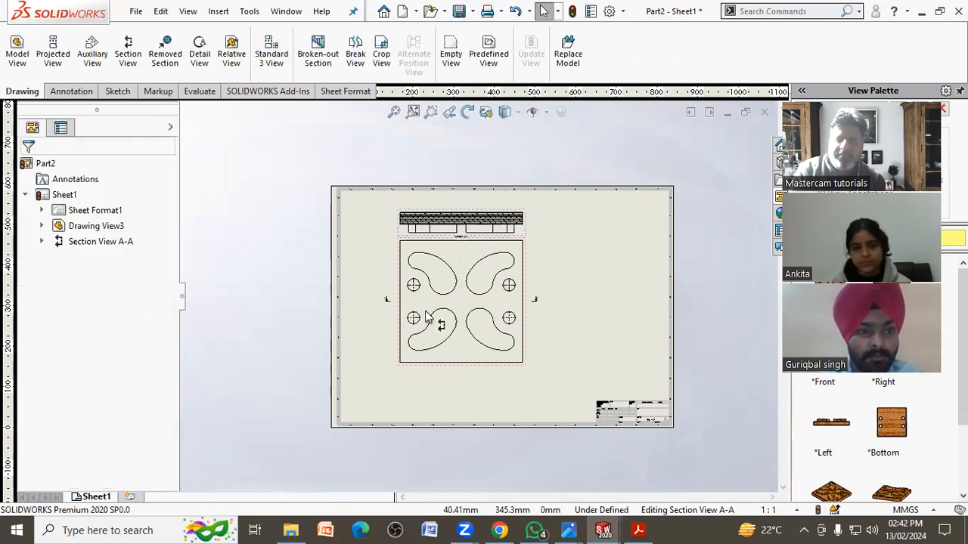
- Compare section view A-A with the Acrobat reference drawing, return to SOLIDWORKS, and move the plate's top view slightly down
scroll(506, 313, down, 2)
scroll(561, 278, down, 3)
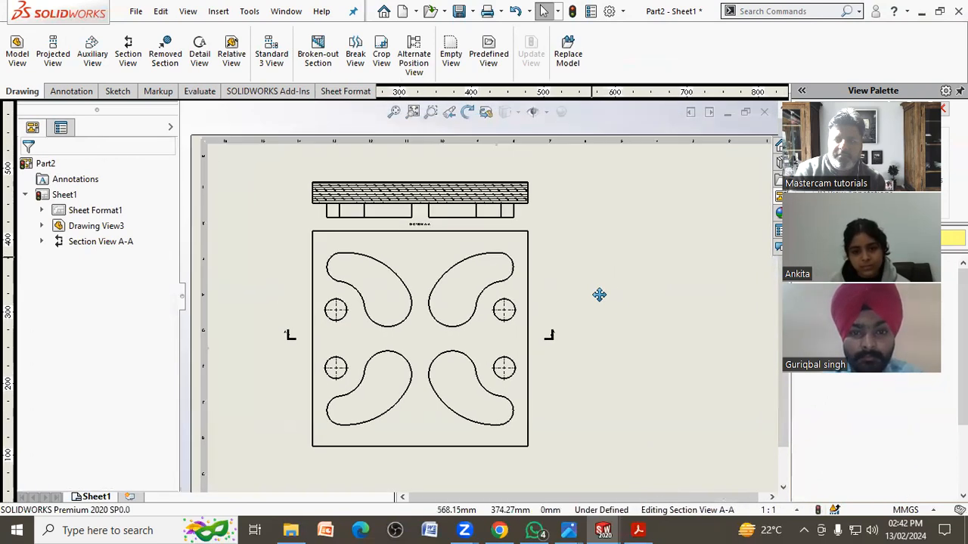
click(634, 530)
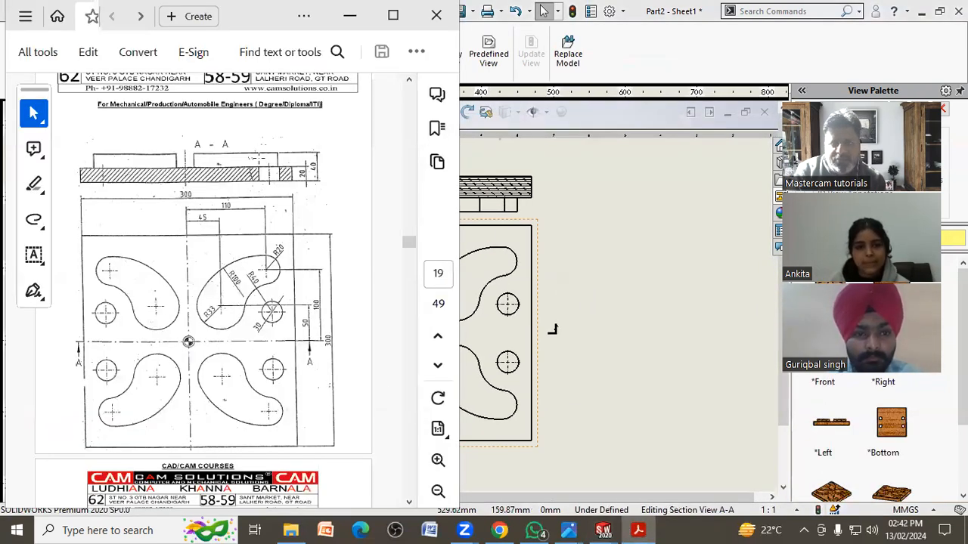
click(594, 228)
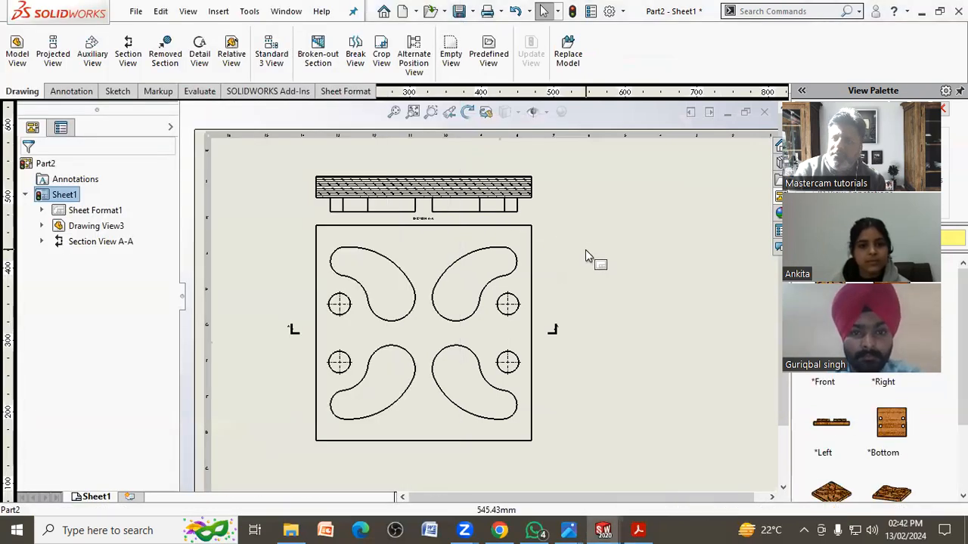
scroll(586, 257, up, 2)
scroll(559, 266, down, 1)
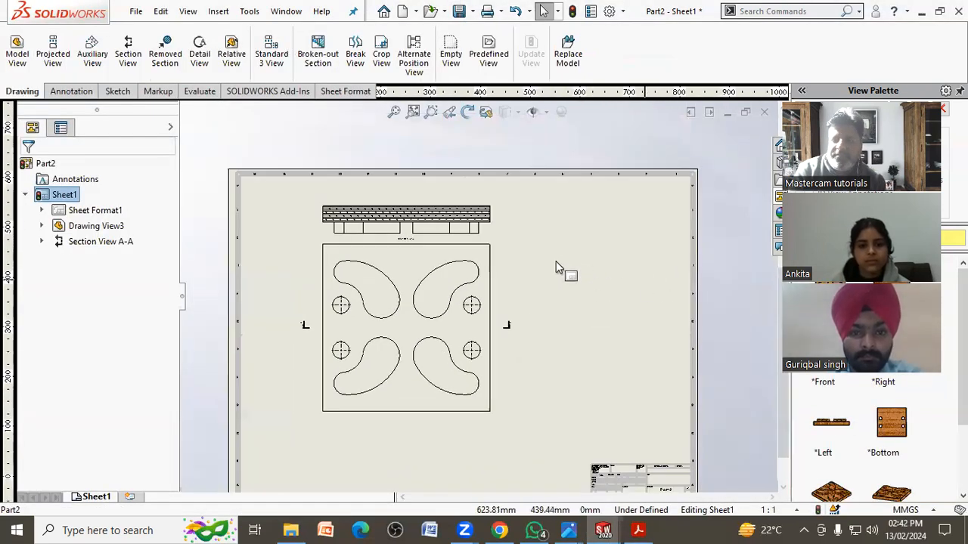
scroll(506, 277, down, 1)
click(491, 291)
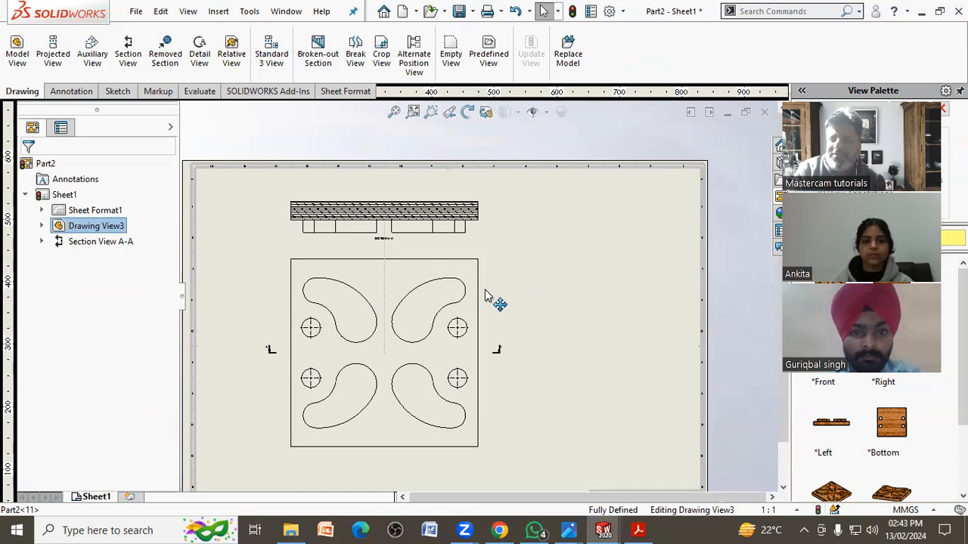
click(557, 303)
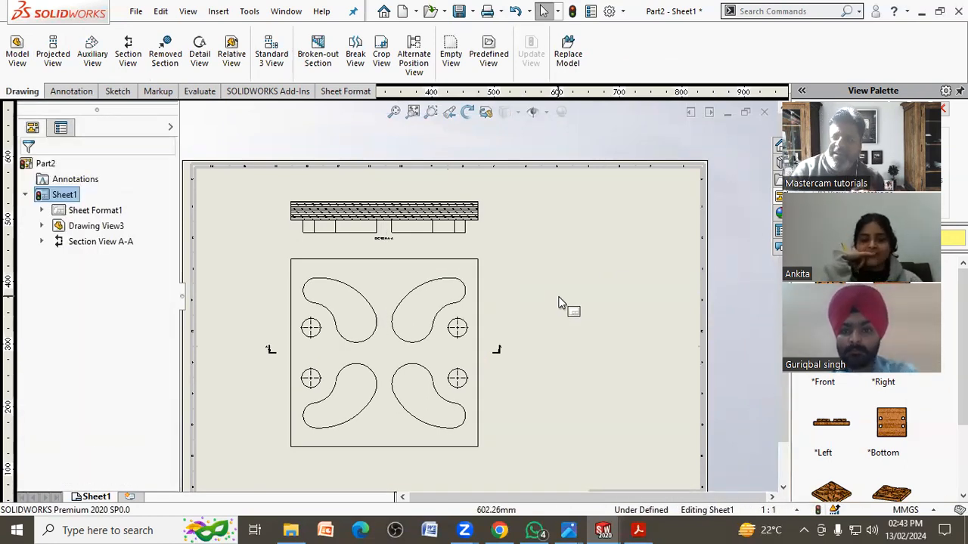
- Set the projection type of Sheet1 to first angle
right_click(572, 230)
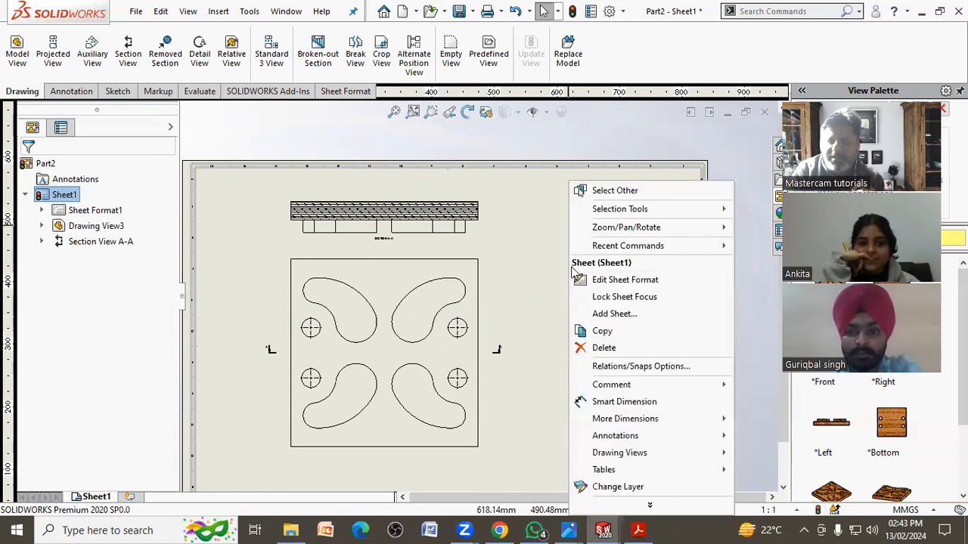
click(634, 505)
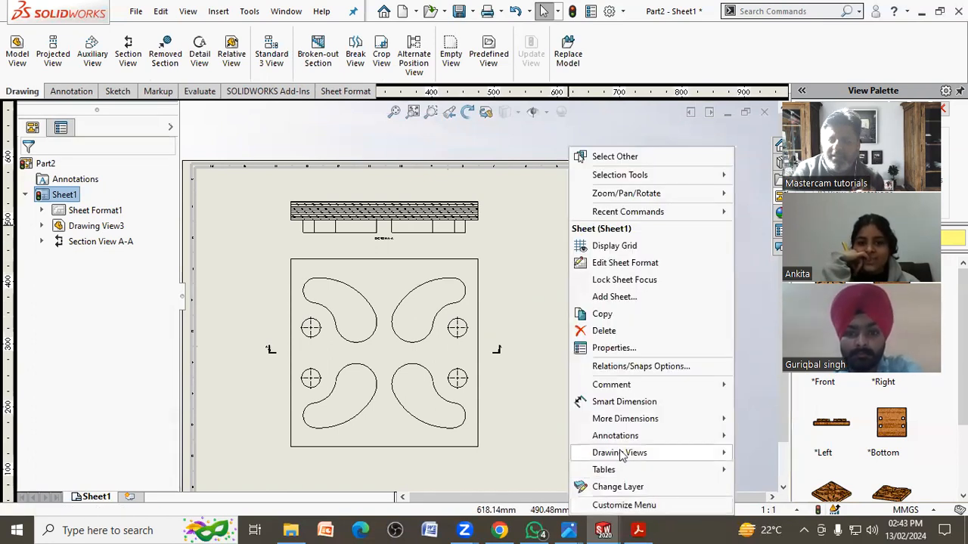
click(614, 349)
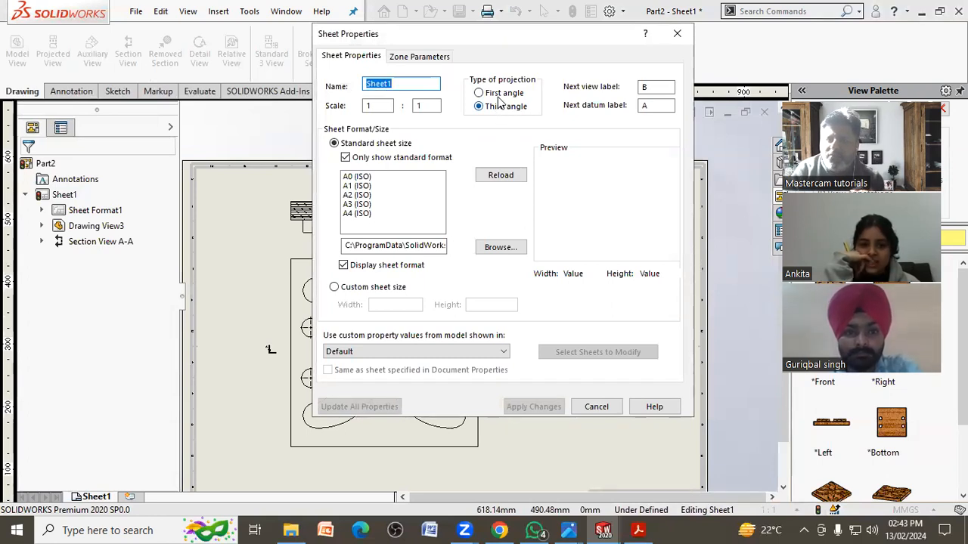
click(498, 96)
click(539, 409)
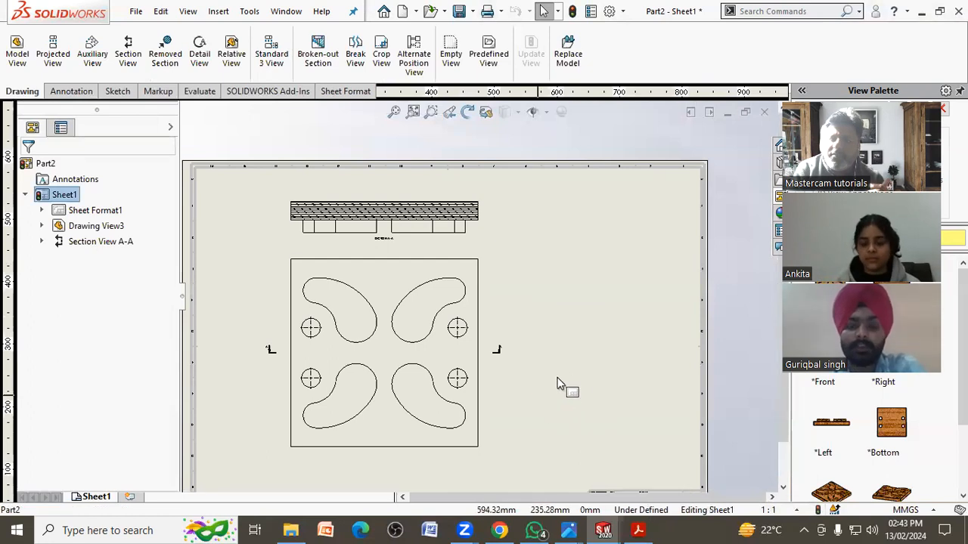
- Replace section view A-A with a new horizontal section view cut through the plate's centre and placed above the top view
click(530, 217)
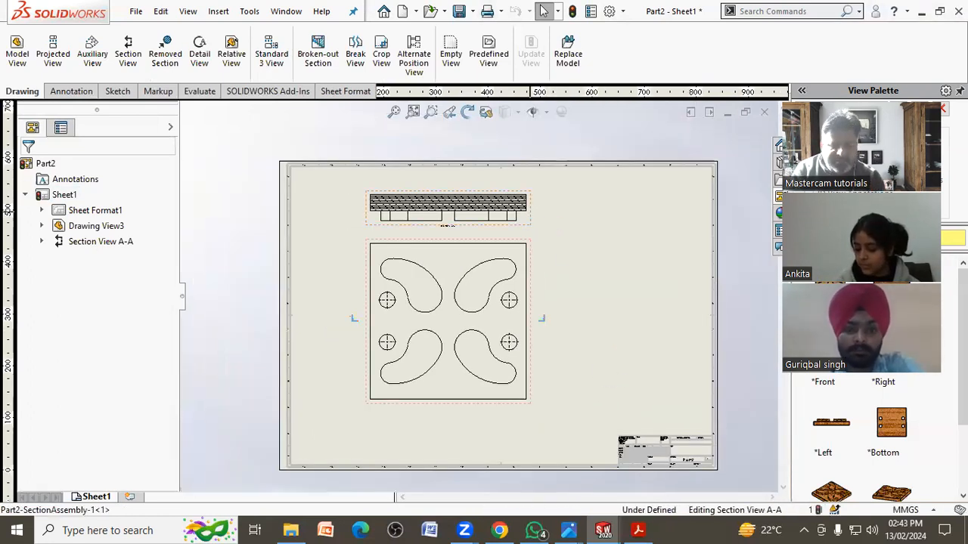
key(Delete)
click(579, 215)
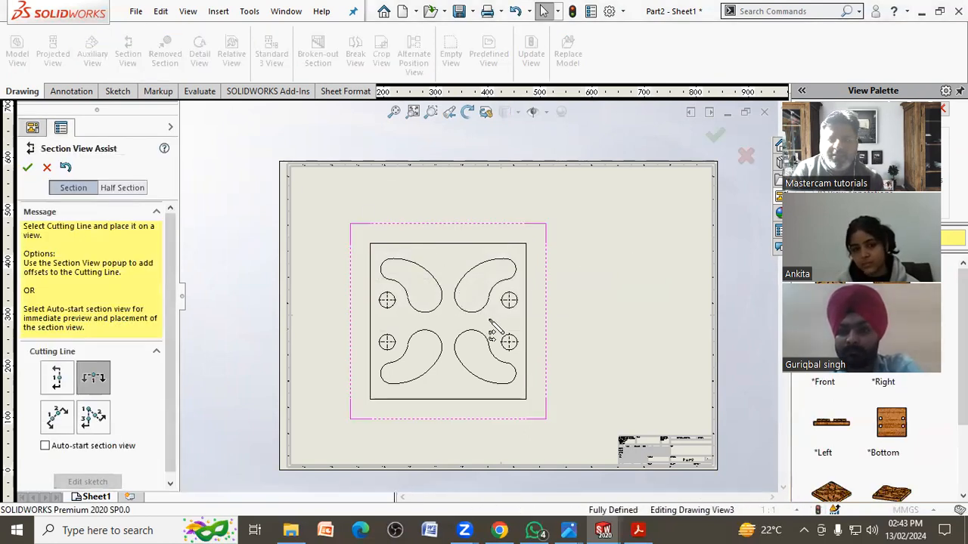
click(527, 324)
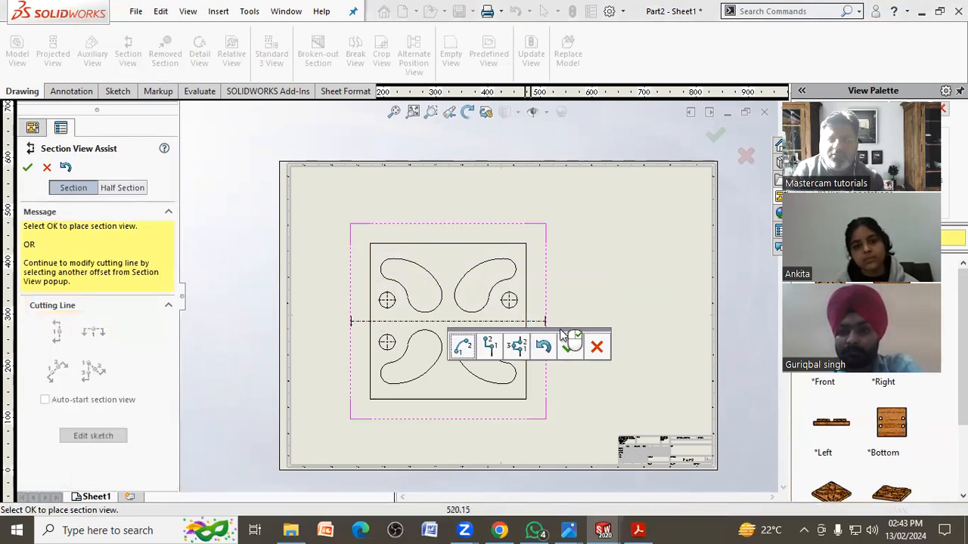
click(566, 341)
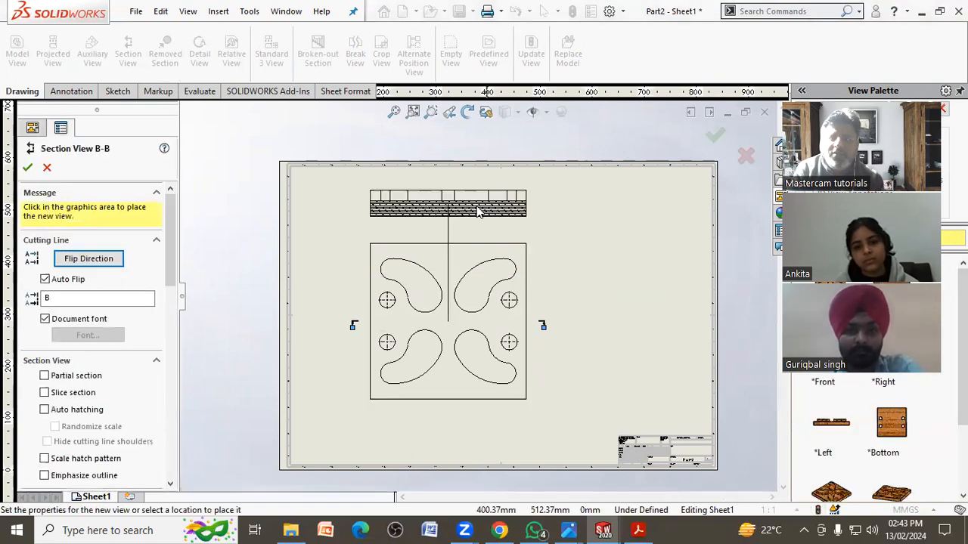
click(285, 328)
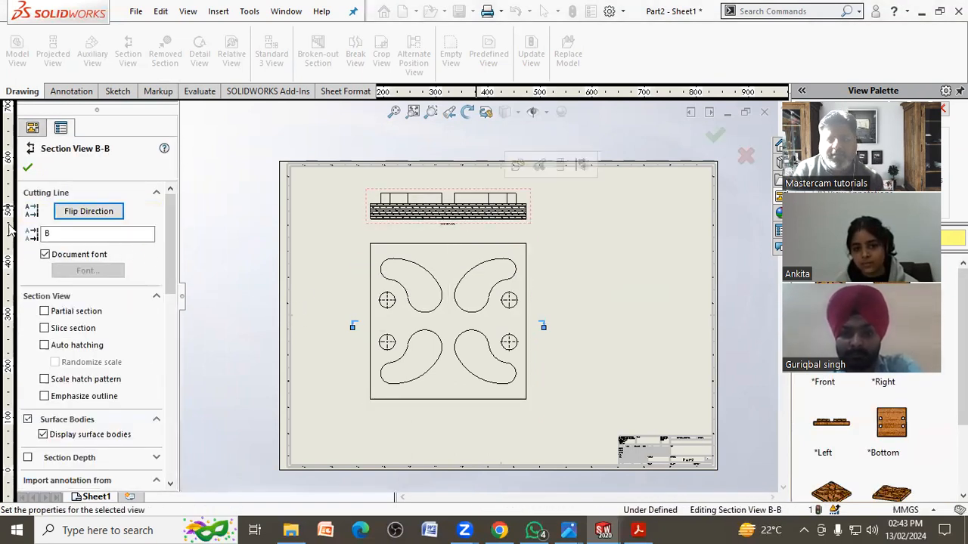
click(27, 167)
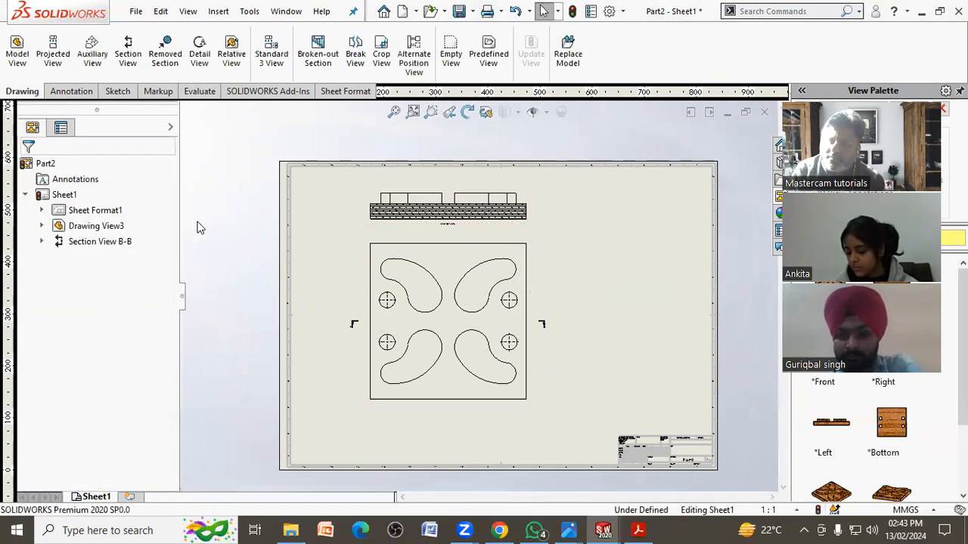
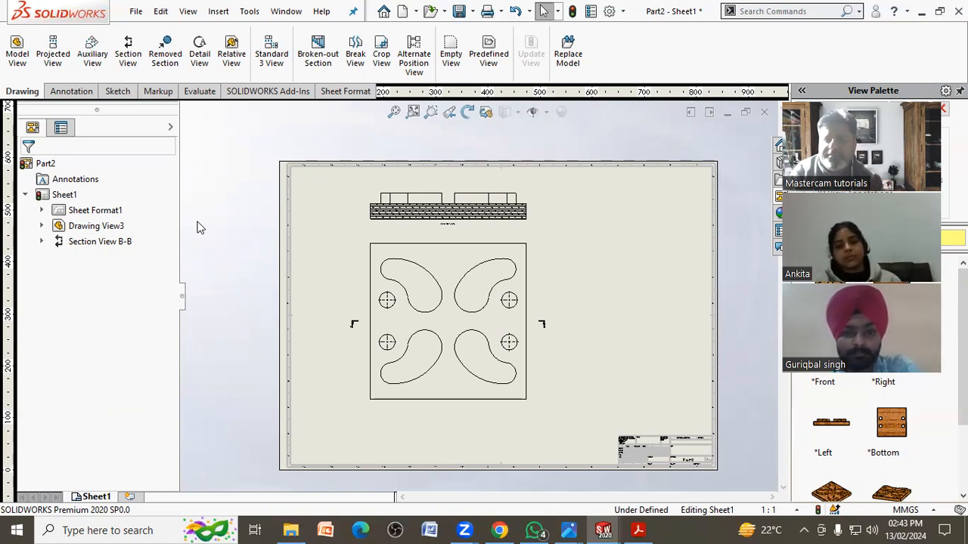
- Inspect the new section view and switch to Acrobat to compare it with section A-A of the reference drawing
scroll(560, 287, down, 3)
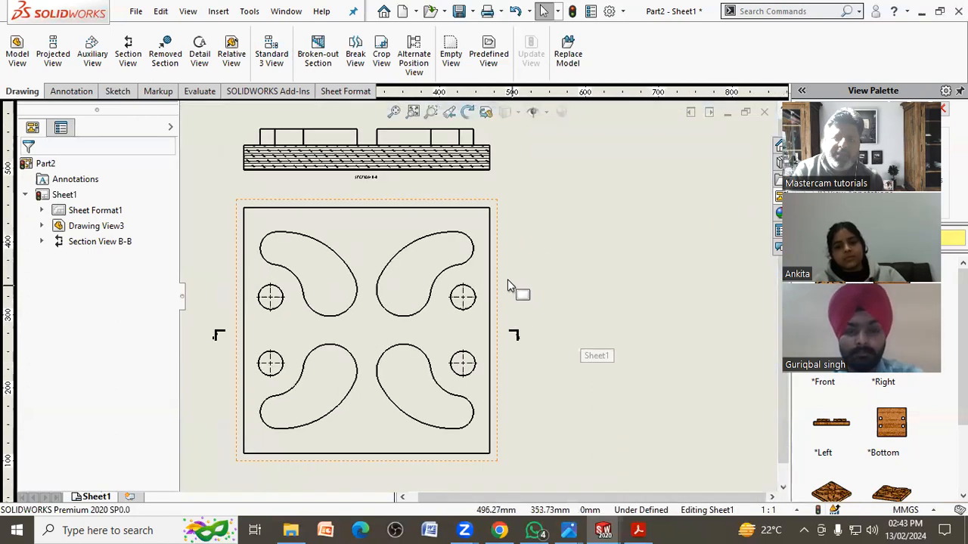
scroll(499, 265, up, 2)
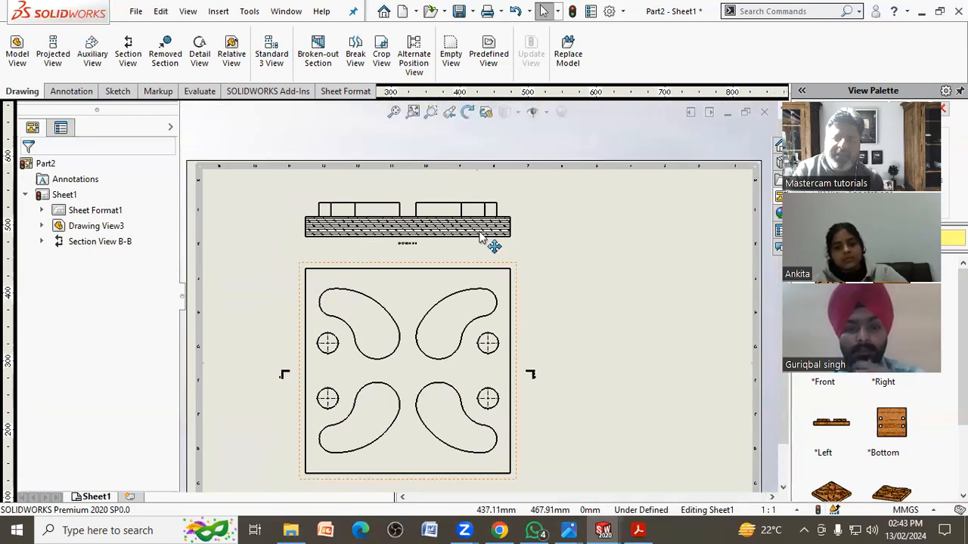
click(635, 530)
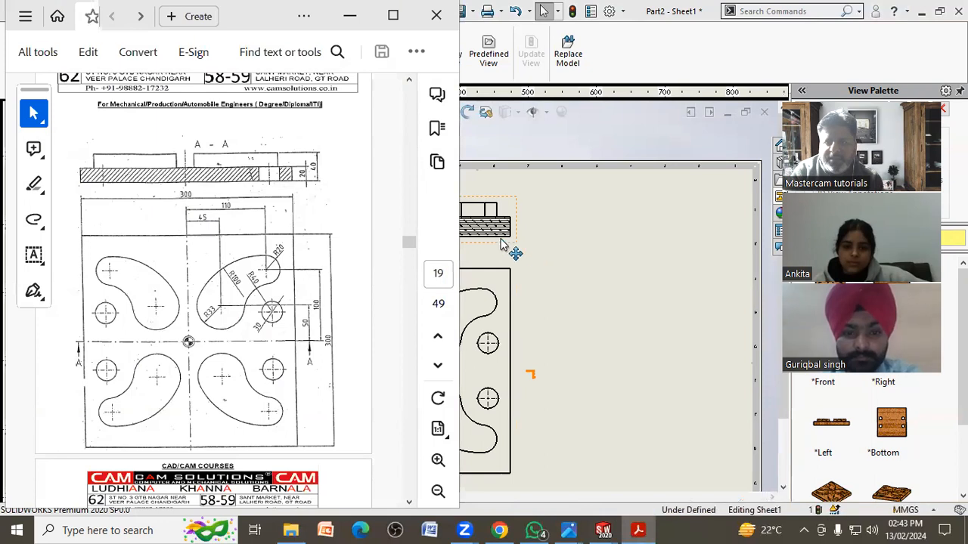
- Return to SOLIDWORKS, change the Part2 model's material to Plain Carbon Steel, and go back to its drawing sheet
click(530, 231)
click(523, 299)
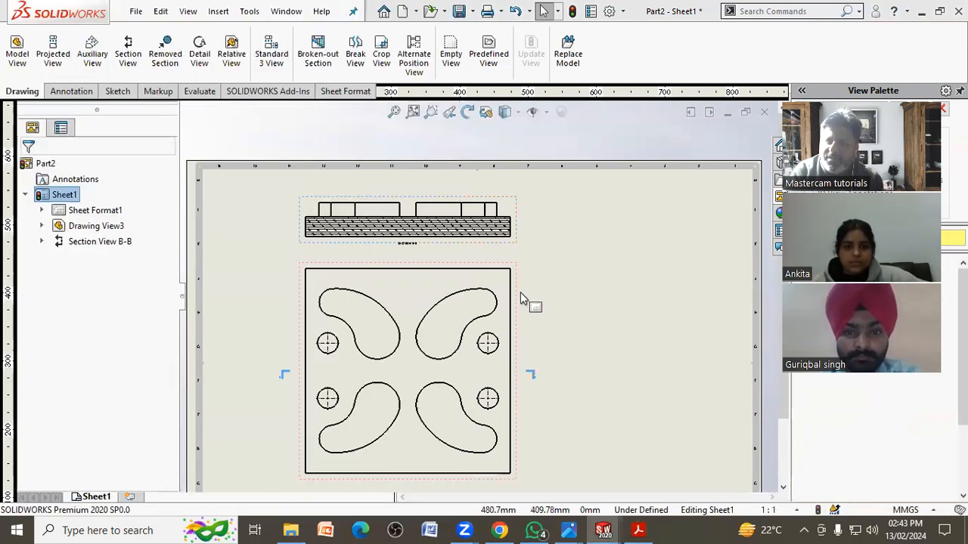
scroll(556, 282, up, 2)
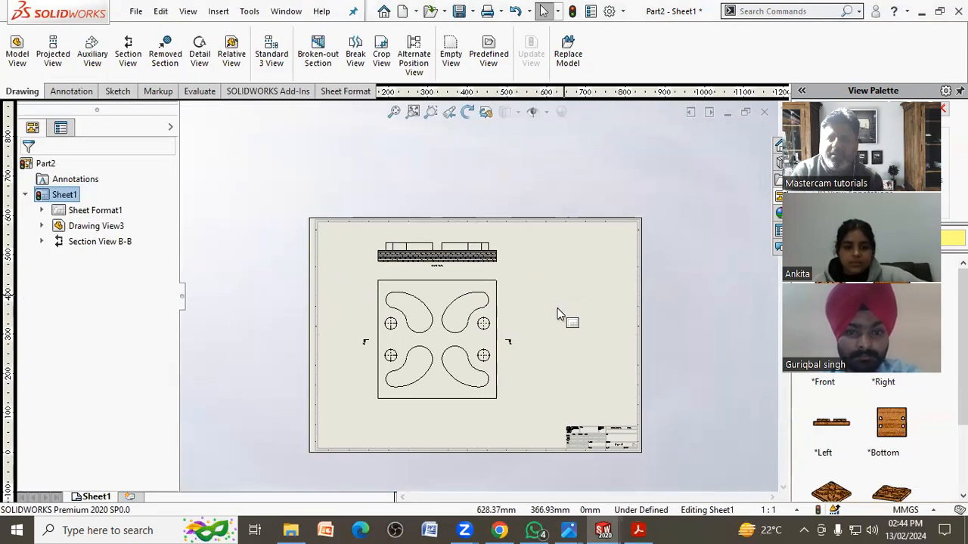
scroll(560, 316, down, 1)
click(285, 11)
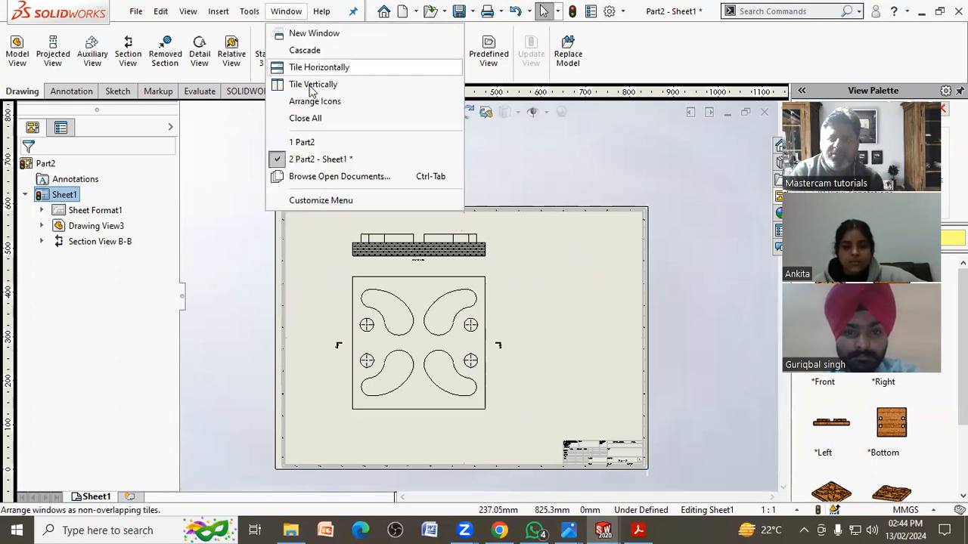
click(312, 142)
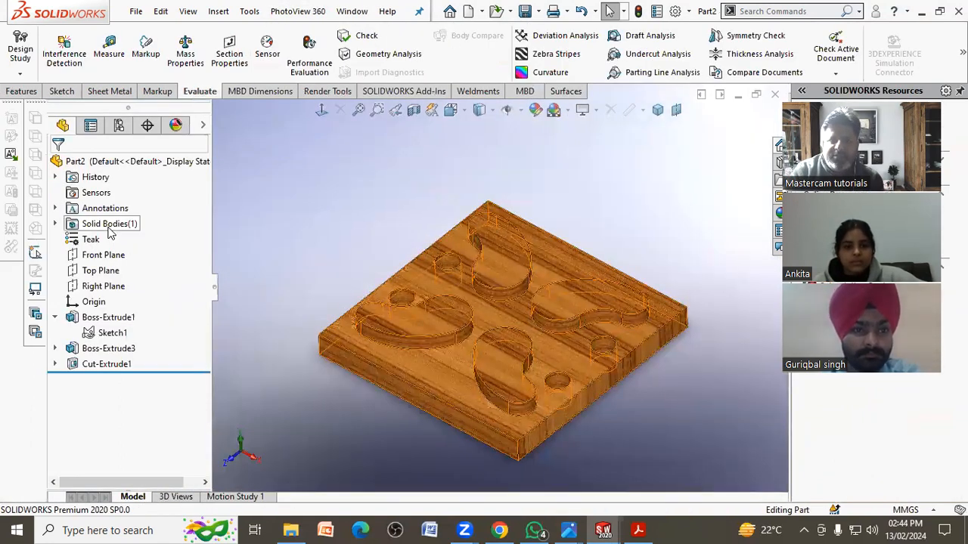
right_click(110, 231)
click(90, 239)
right_click(90, 239)
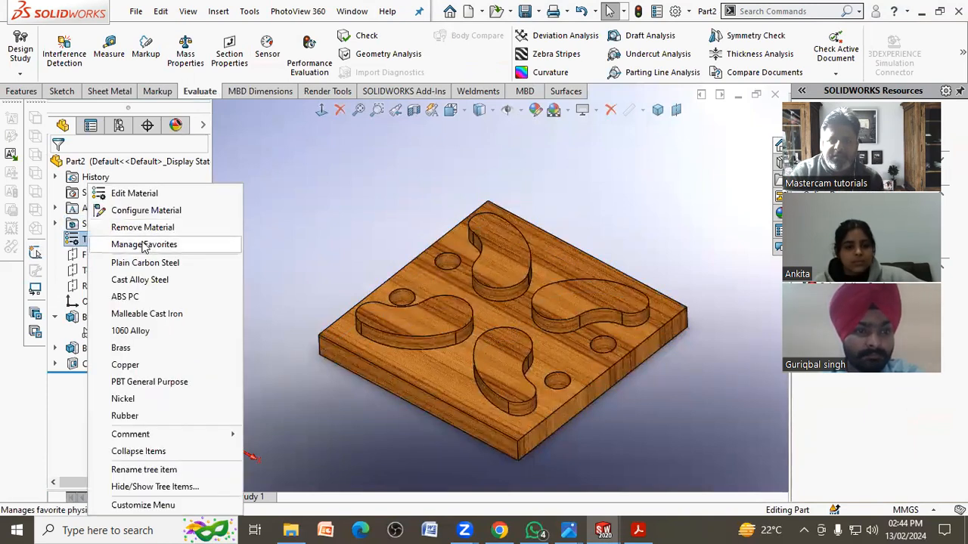
click(145, 270)
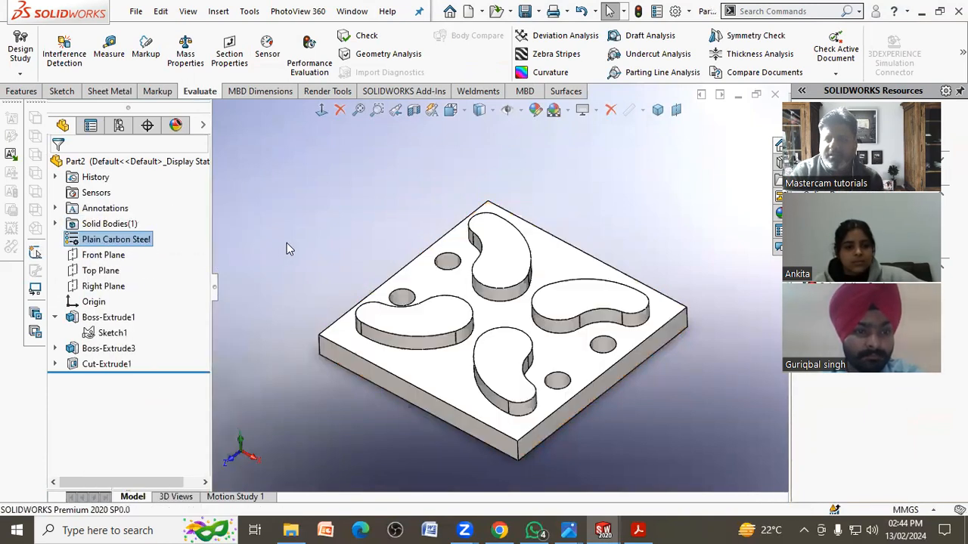
click(352, 11)
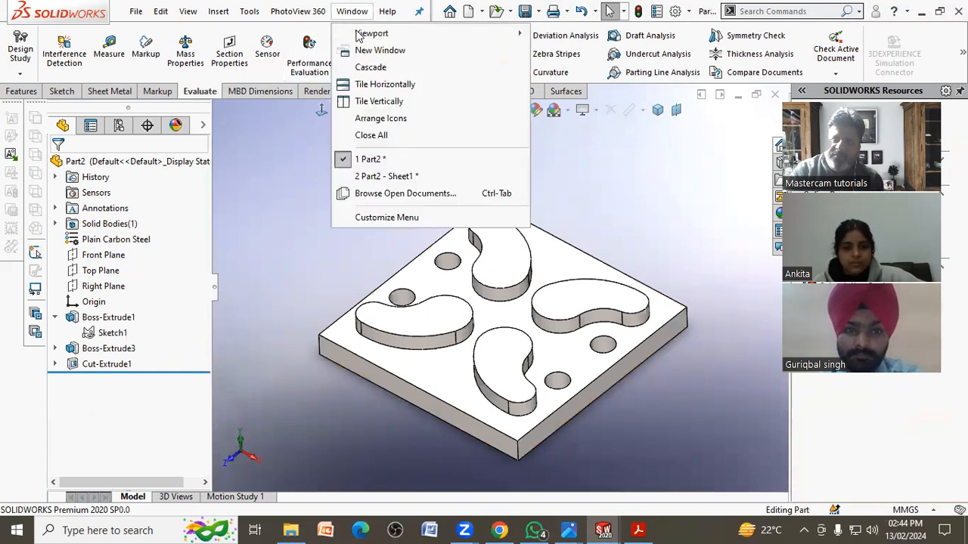
click(385, 176)
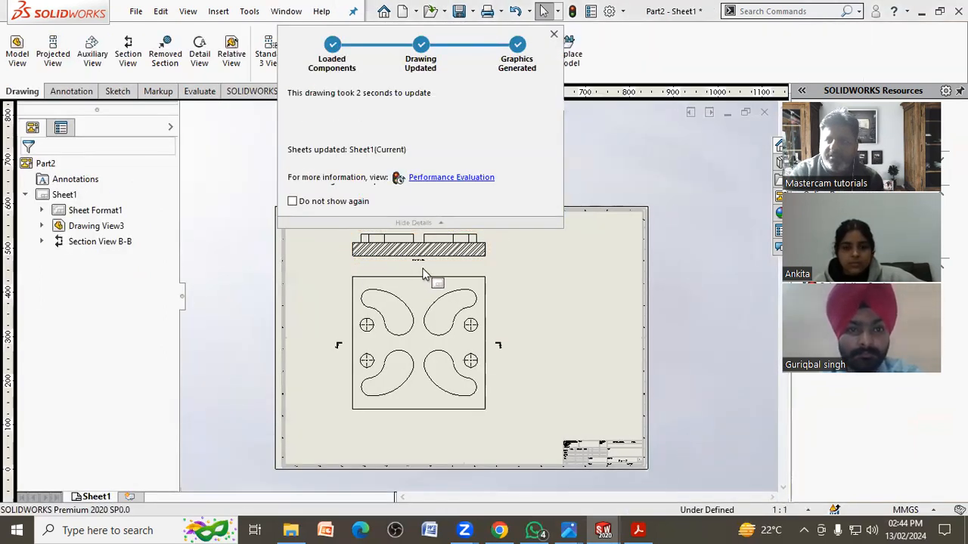
- Inspect the section view's hatching, compare it with section A-A of the Acrobat reference drawing, and return to SOLIDWORKS
scroll(435, 272, down, 4)
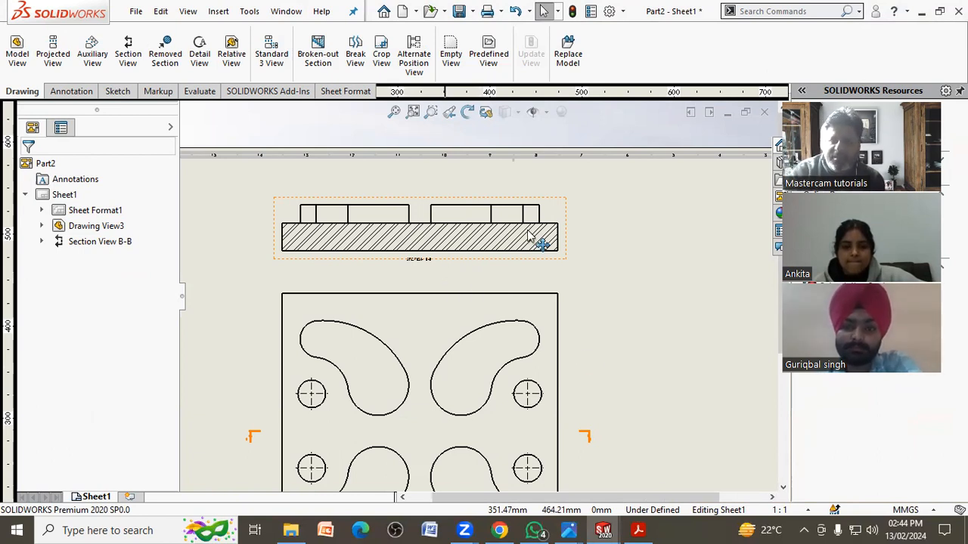
click(639, 529)
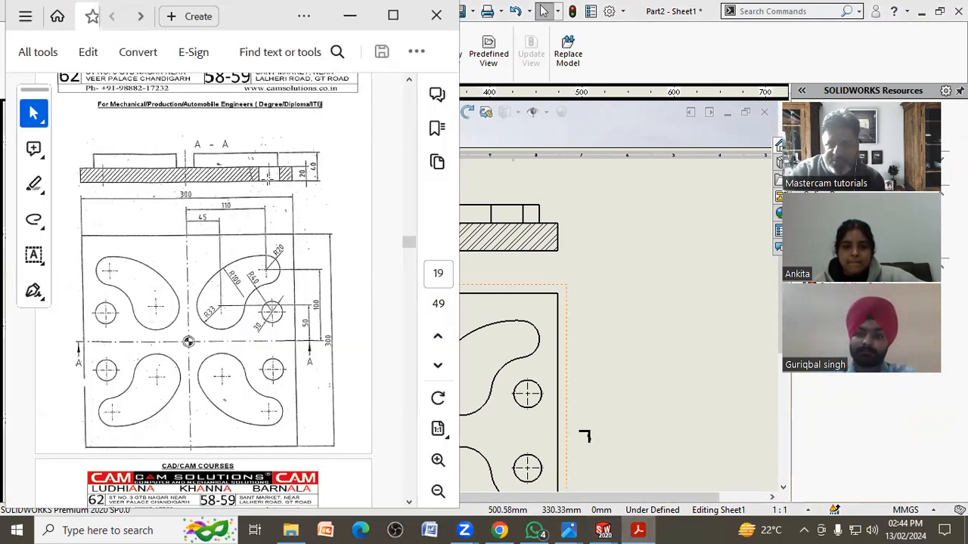
click(631, 412)
- Try to add a single offset to section B-B's cutting line towards the plate's upper-right hole
scroll(567, 413, up, 3)
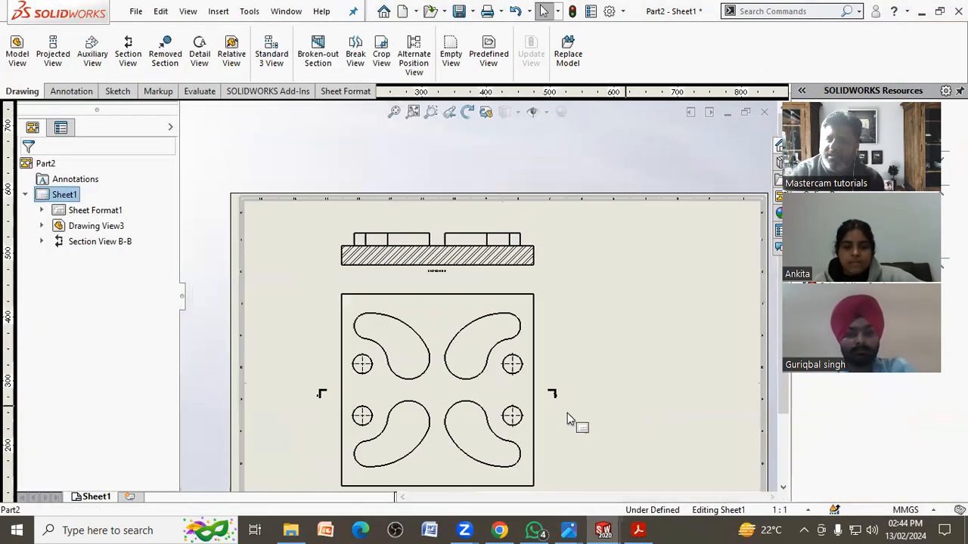
scroll(535, 422, down, 2)
scroll(544, 416, down, 2)
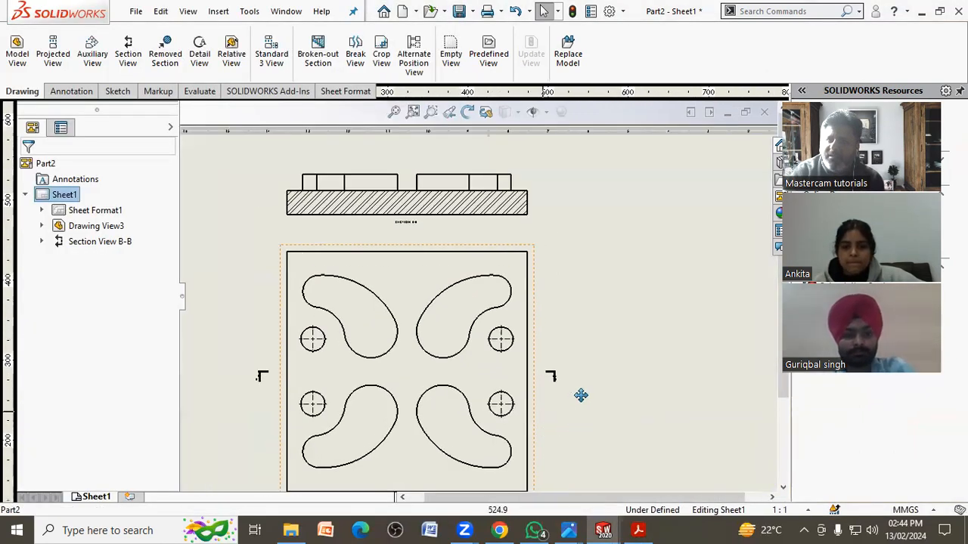
click(578, 355)
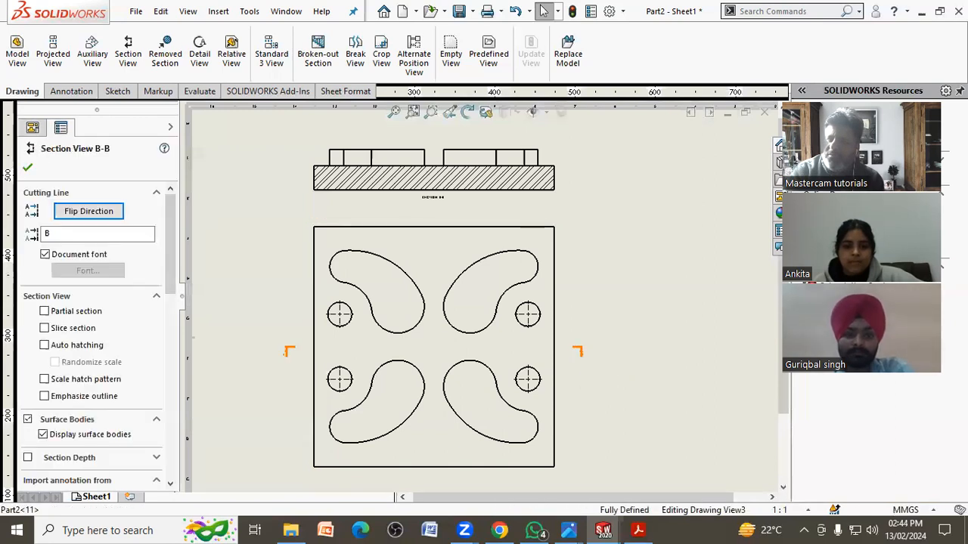
right_click(579, 356)
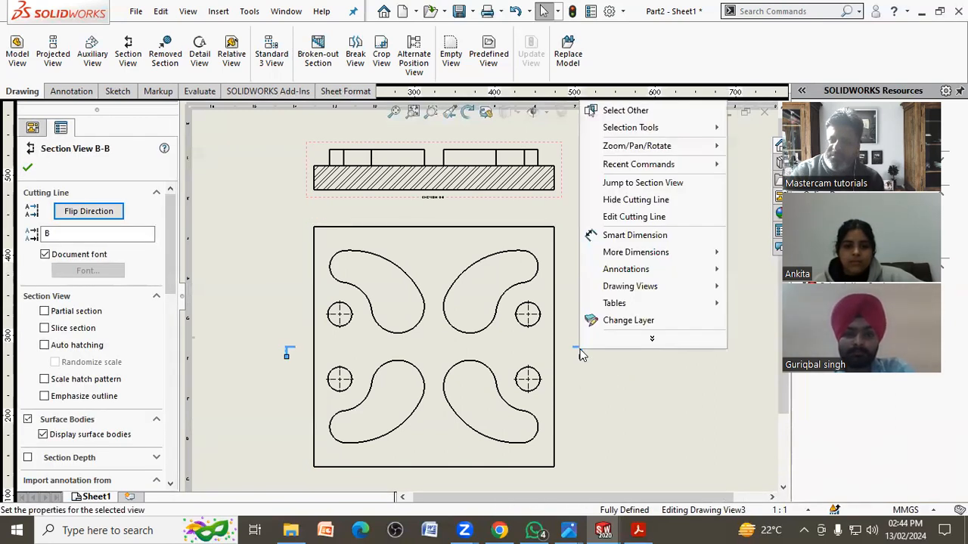
click(633, 217)
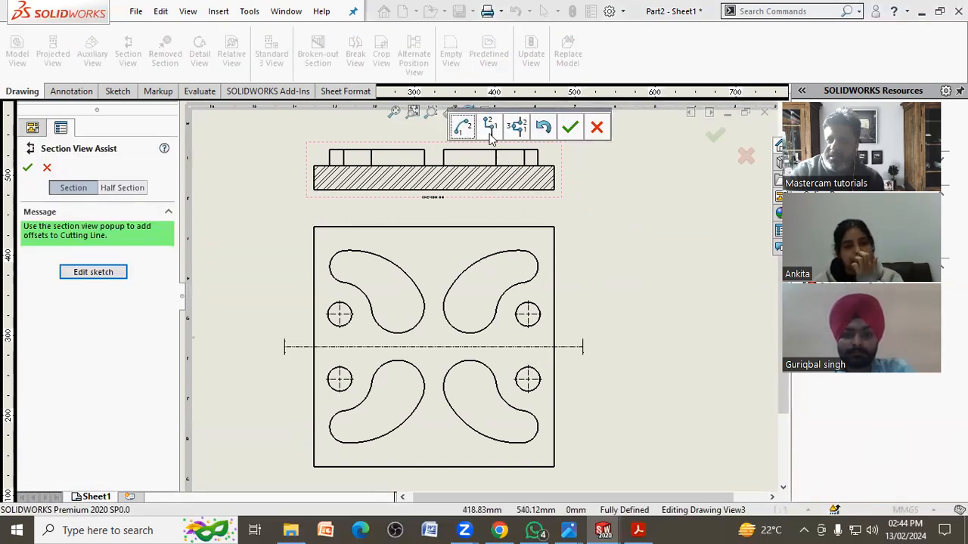
click(490, 131)
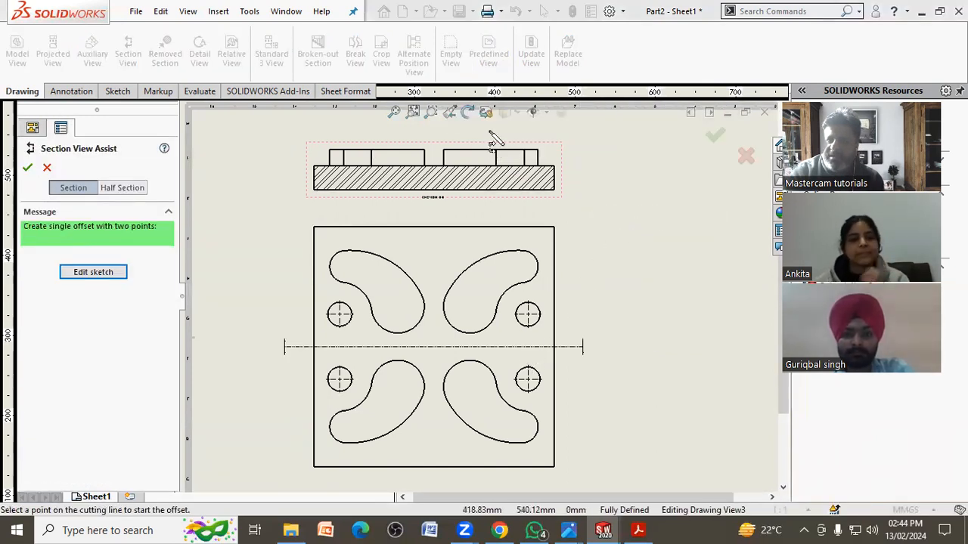
click(507, 347)
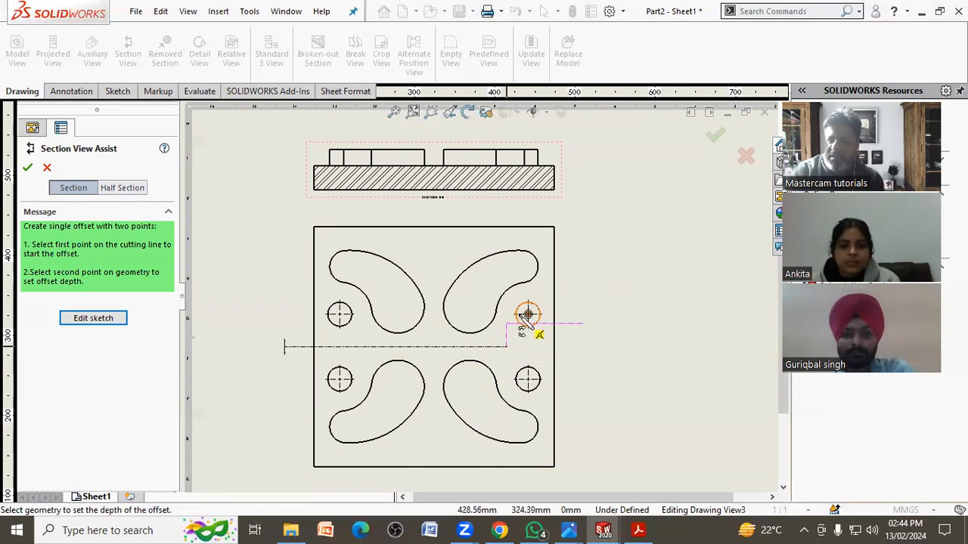
click(528, 315)
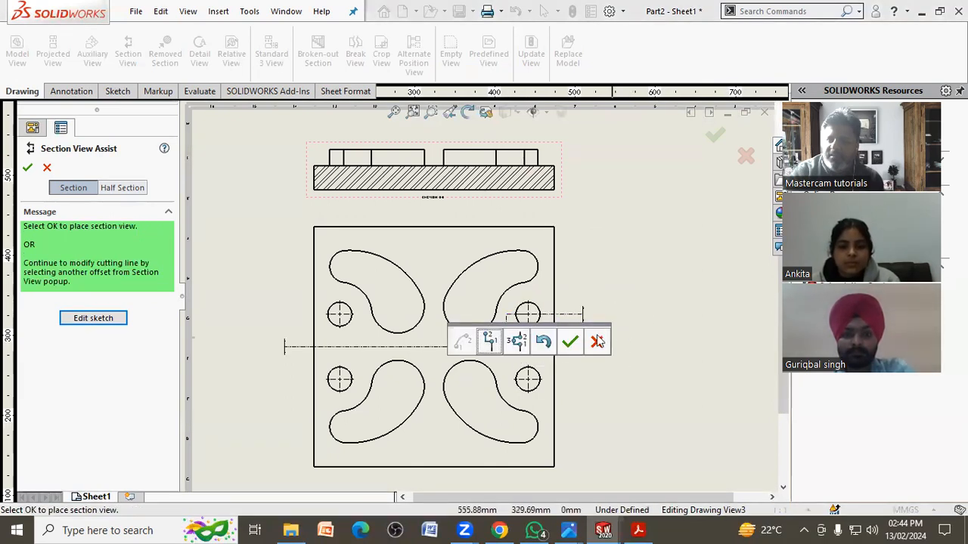
click(576, 326)
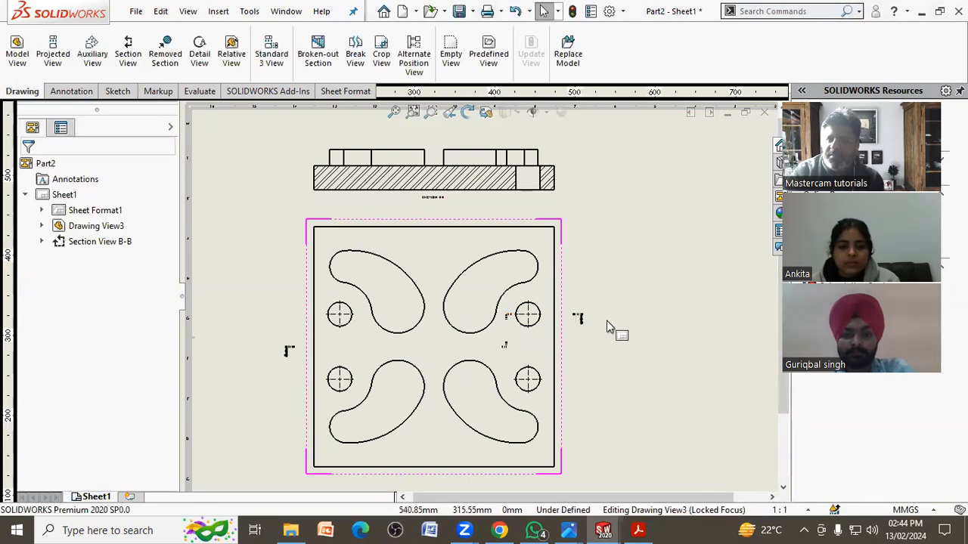
double_click(665, 346)
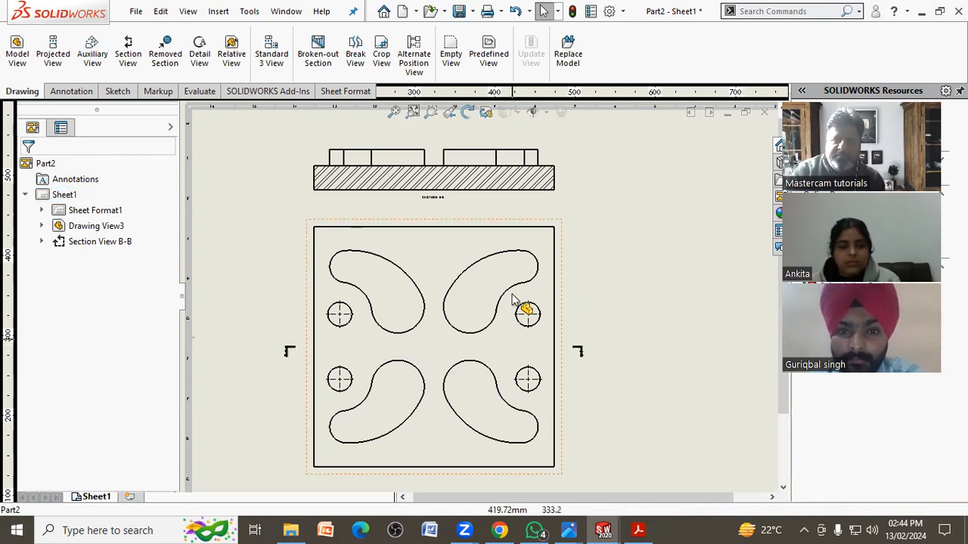
- Edit section B-B's cutting line with a single offset that steps up through the centre of the upper-right hole
click(577, 351)
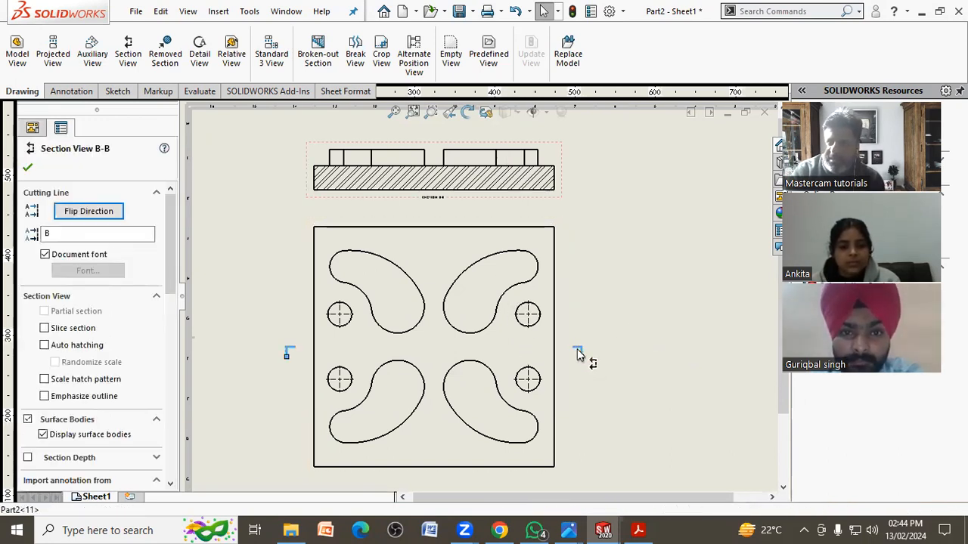
right_click(577, 349)
click(624, 217)
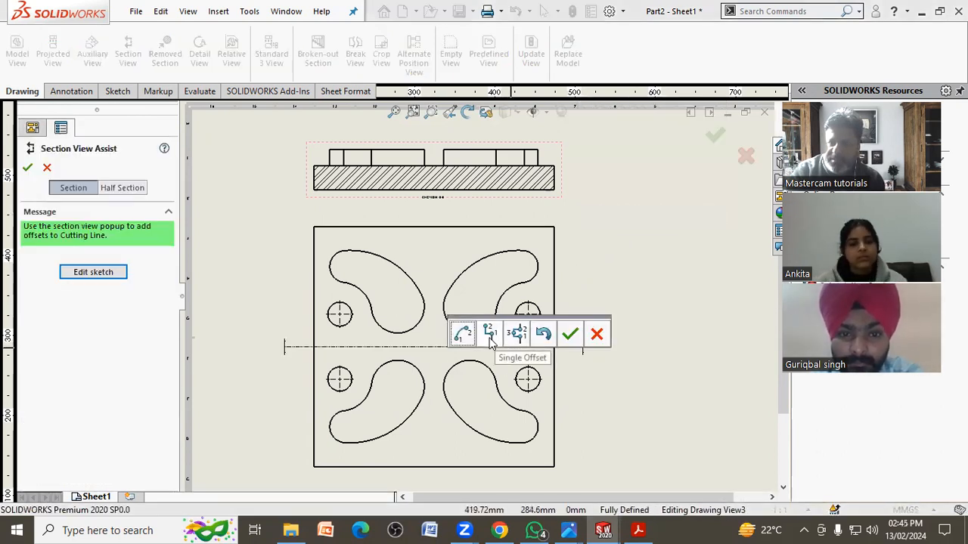
click(490, 337)
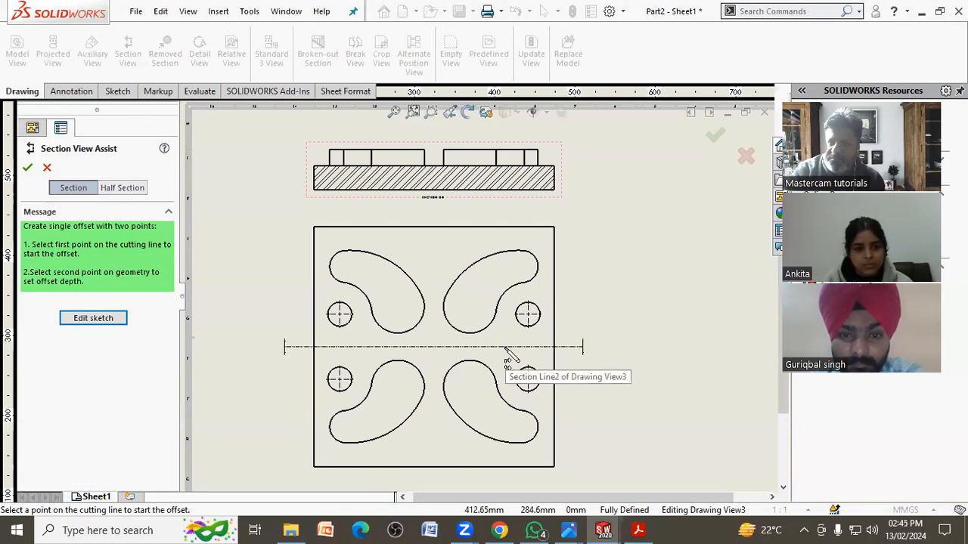
click(505, 348)
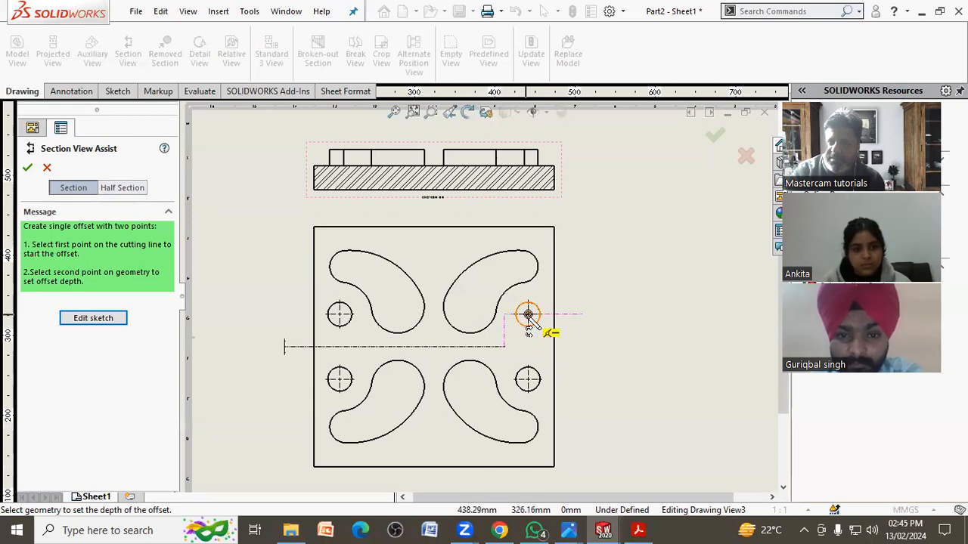
click(529, 316)
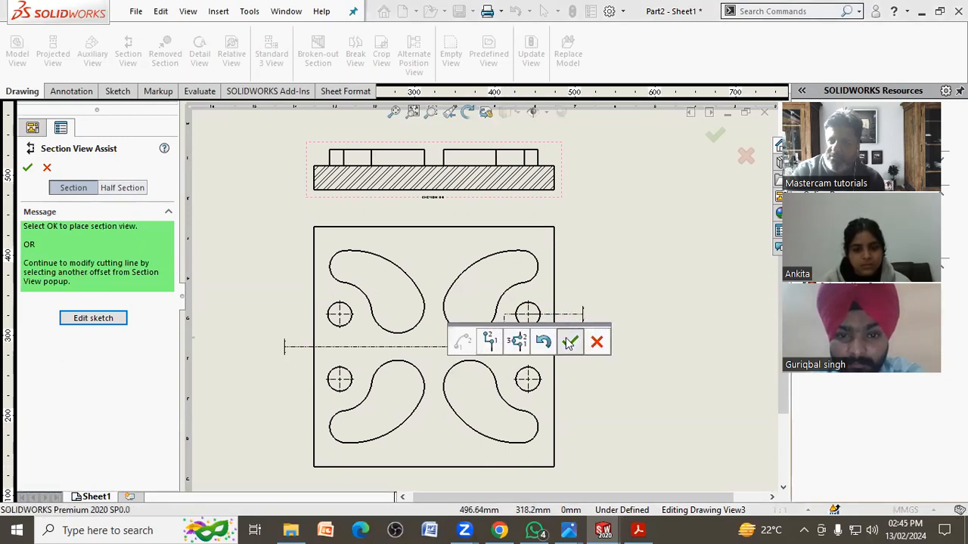
click(570, 339)
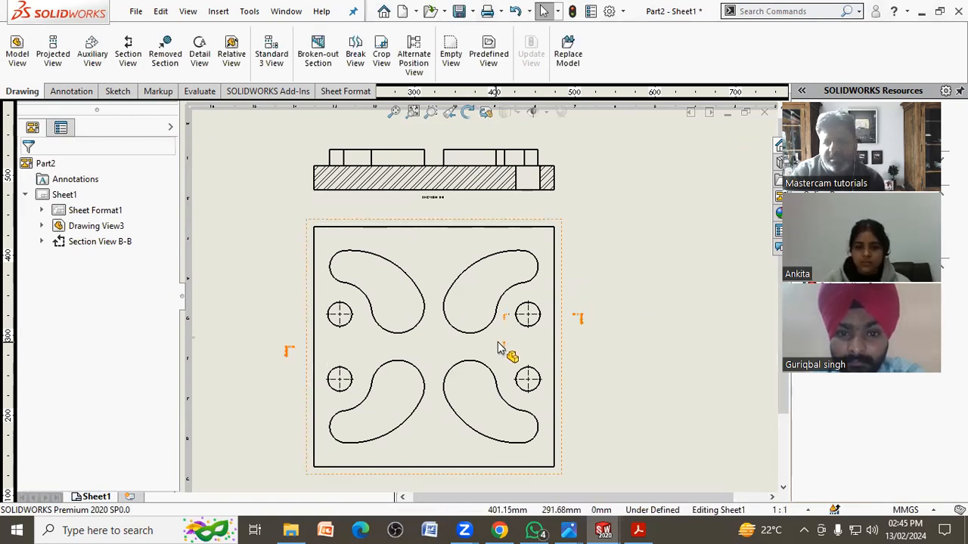
- Compare the offset section view and cutting line with the Acrobat reference drawing, and return to the SOLIDWORKS drawing
key(alt+Tab)
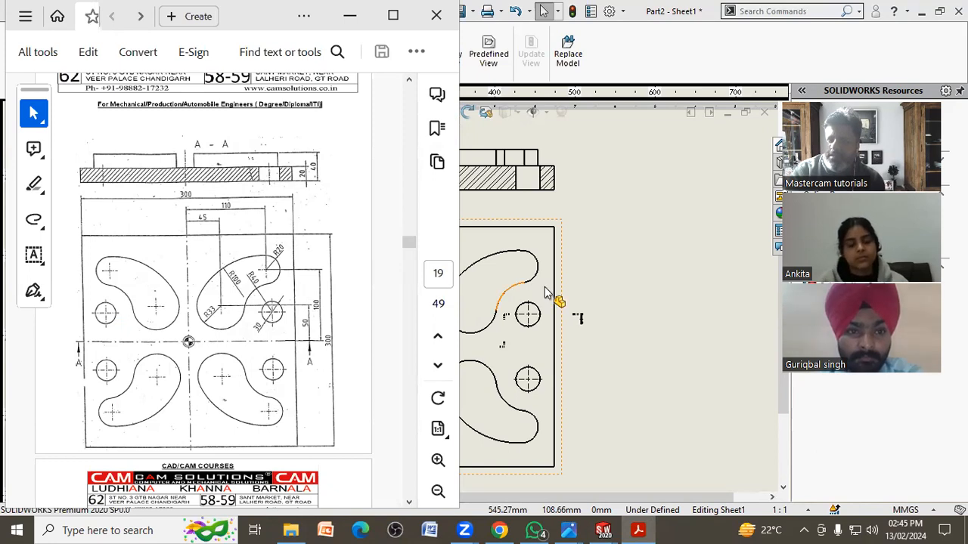
click(642, 289)
scroll(546, 310, down, 3)
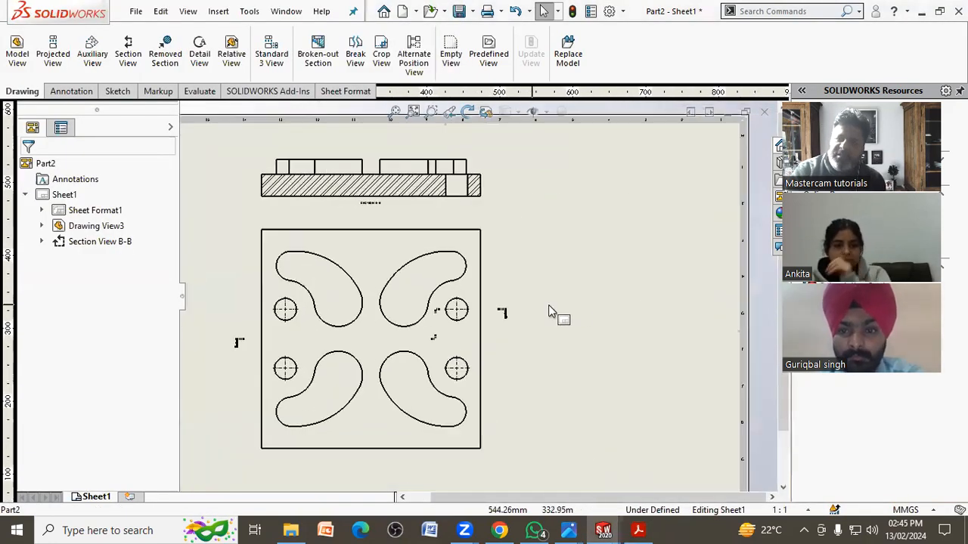
scroll(524, 325, up, 3)
scroll(537, 329, down, 2)
middle_drag(537, 329, 562, 336)
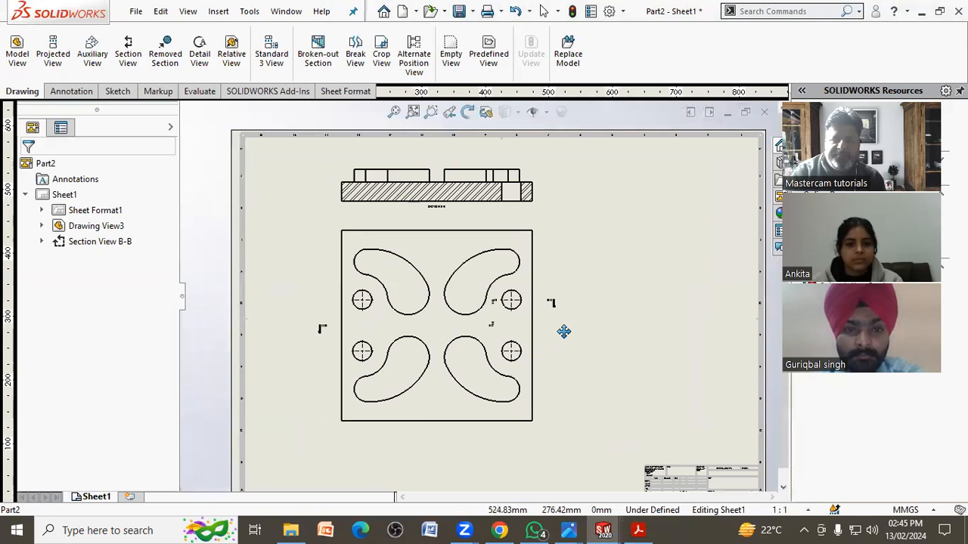
click(638, 530)
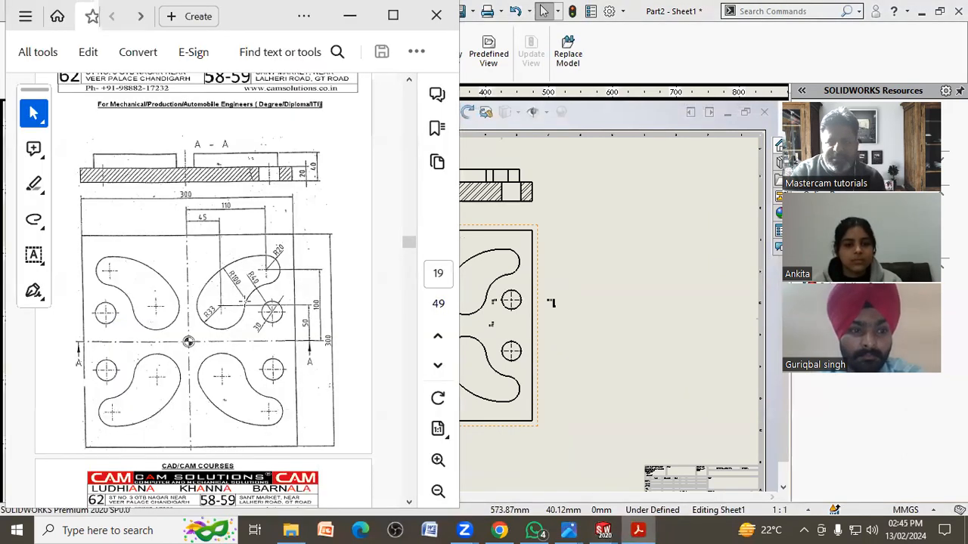
click(617, 318)
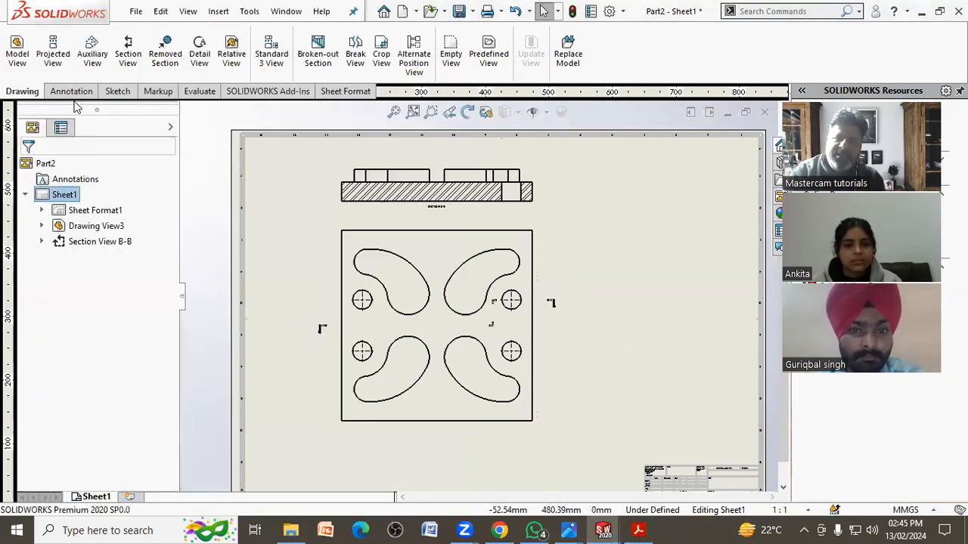
- Insert the model dimensions of the selected plate feature into all drawing views with Model Items, eliminating duplicates
click(73, 94)
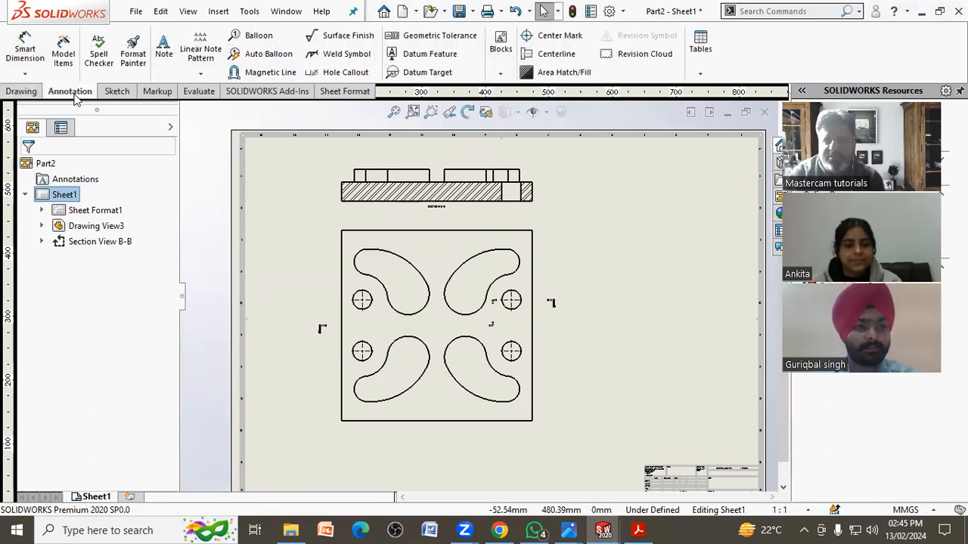
click(64, 54)
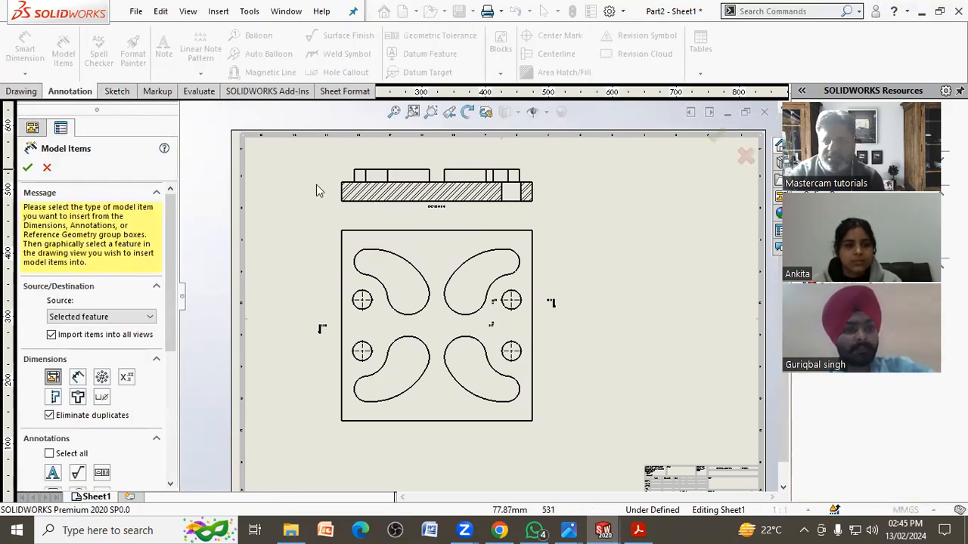
click(429, 233)
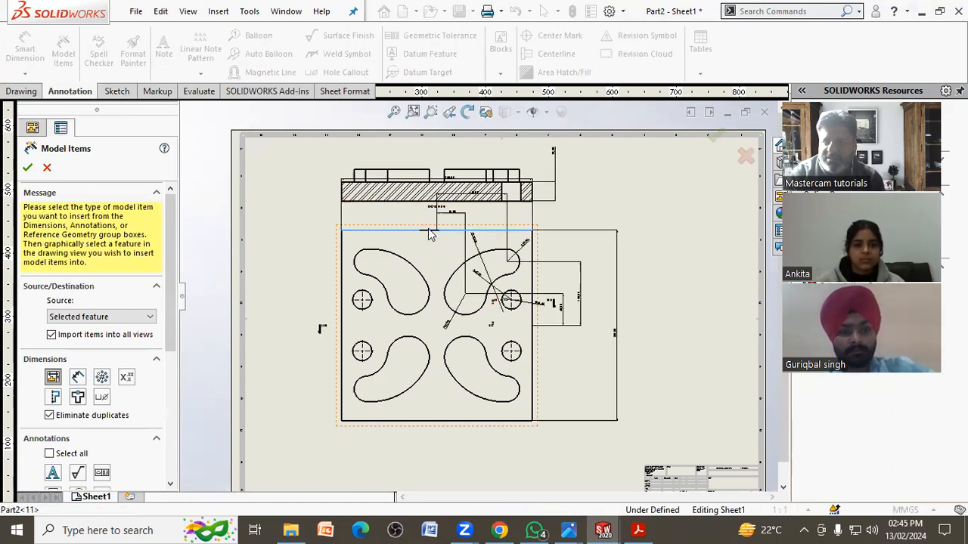
click(28, 170)
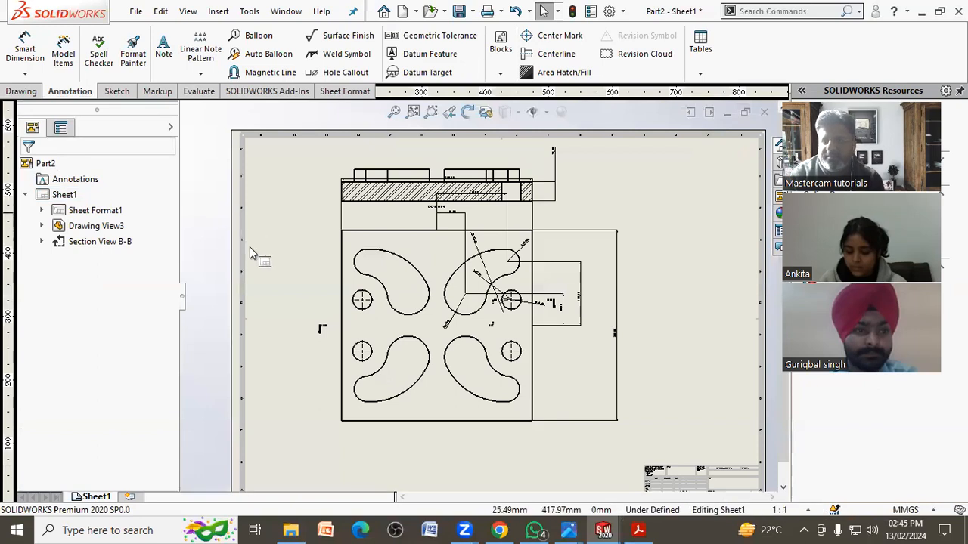
- Move the top view down the sheet to open up space between it and section view B-B
middle_drag(255, 248, 259, 198)
scroll(333, 295, up, 2)
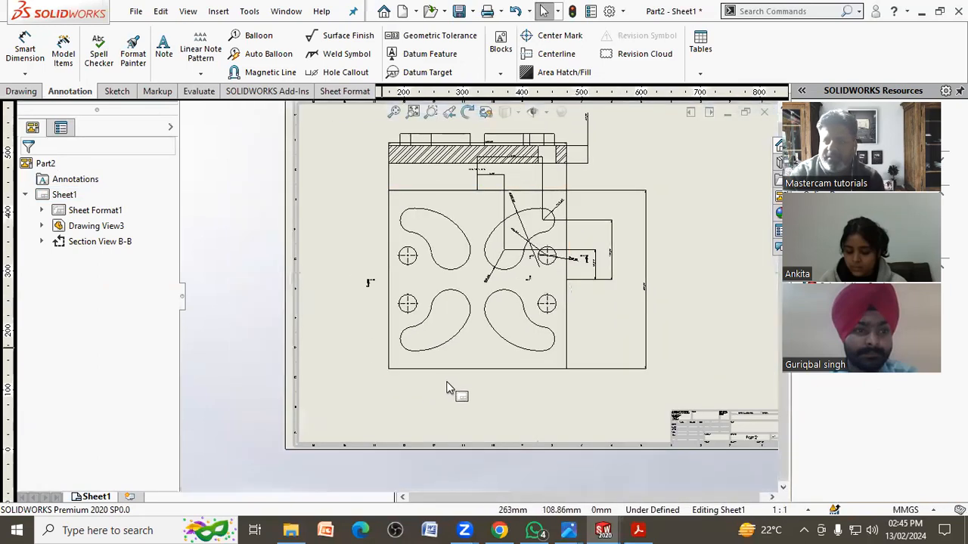
drag(450, 383, 451, 416)
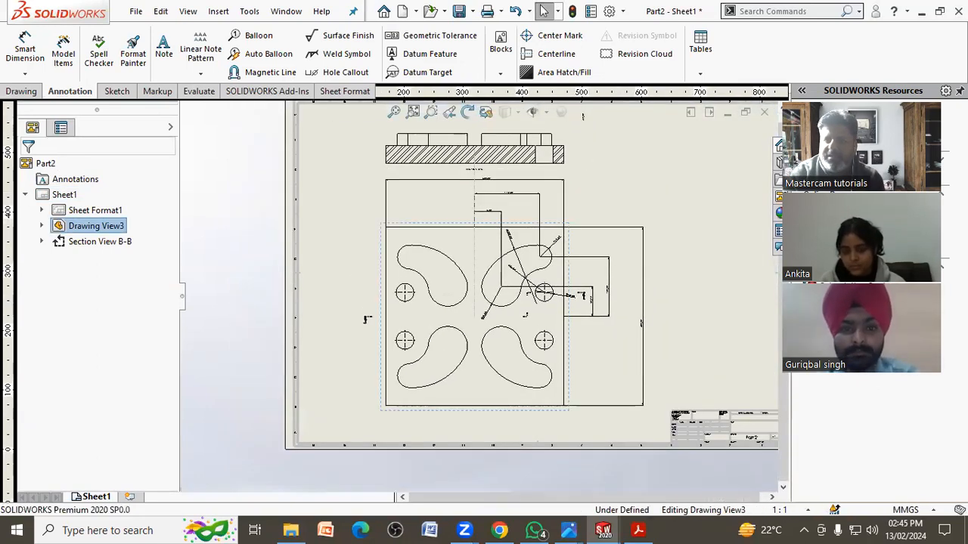
scroll(635, 317, down, 5)
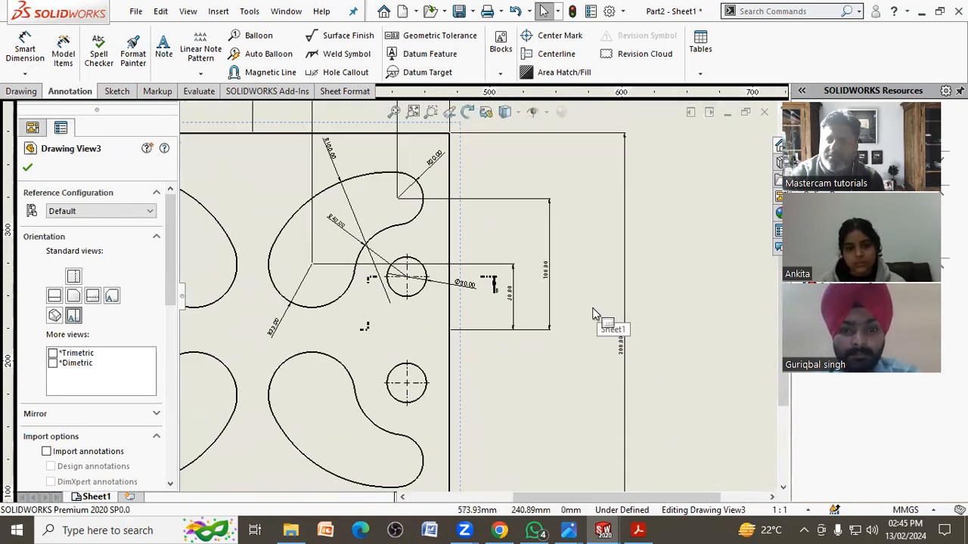
scroll(605, 310, up, 5)
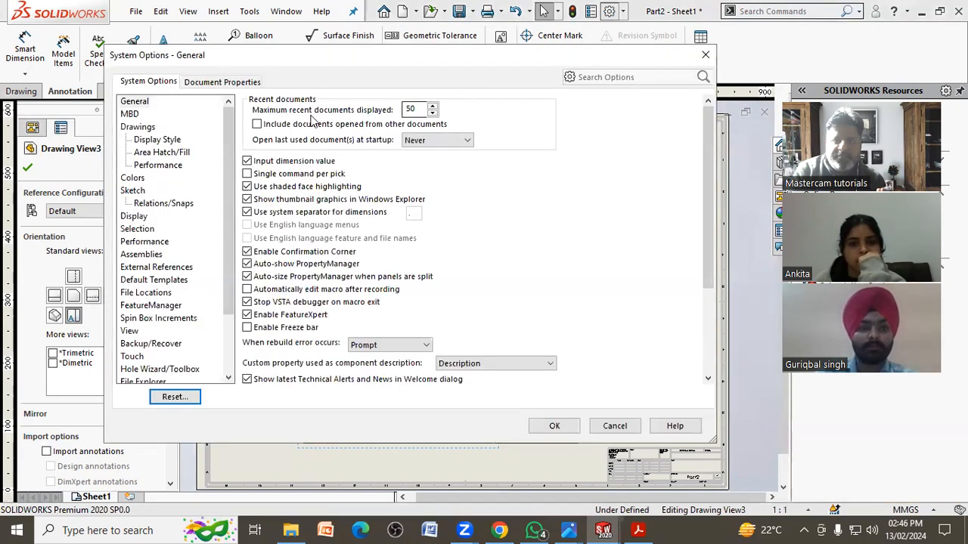
- Set the document's dimension text font height to 22 points
click(221, 83)
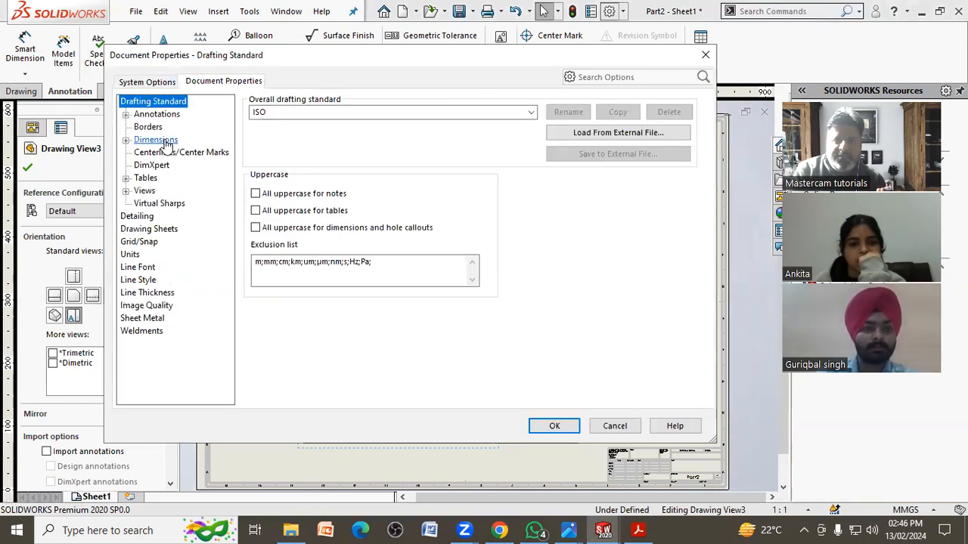
click(159, 141)
click(266, 149)
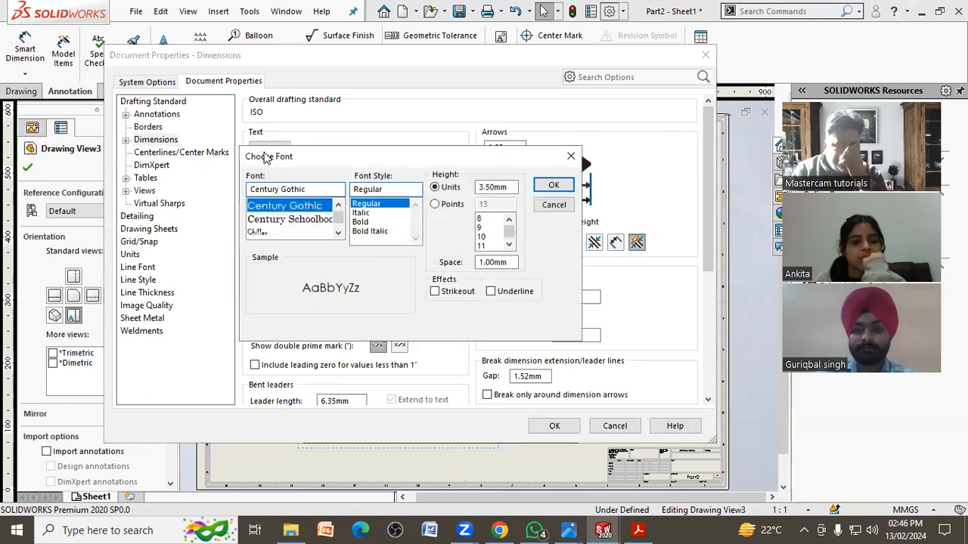
click(446, 206)
click(509, 244)
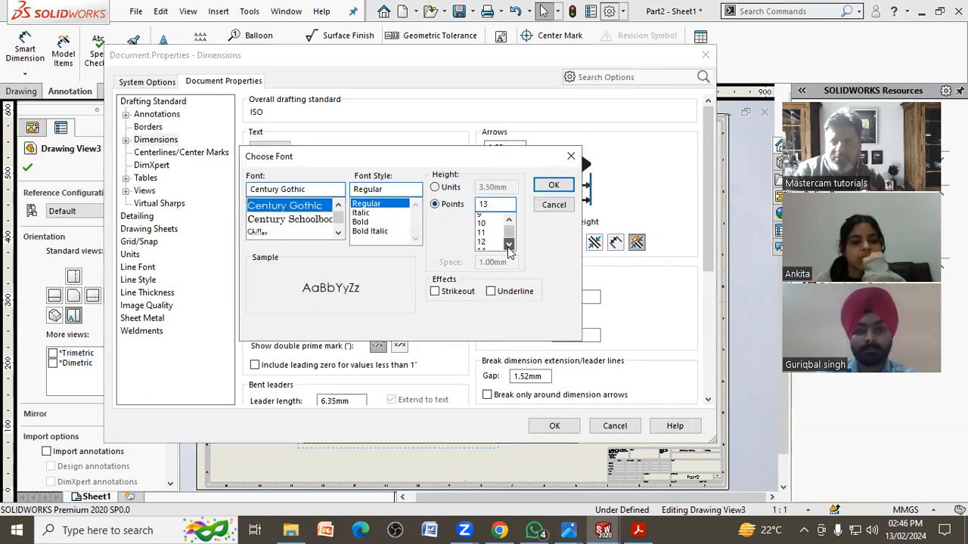
click(481, 242)
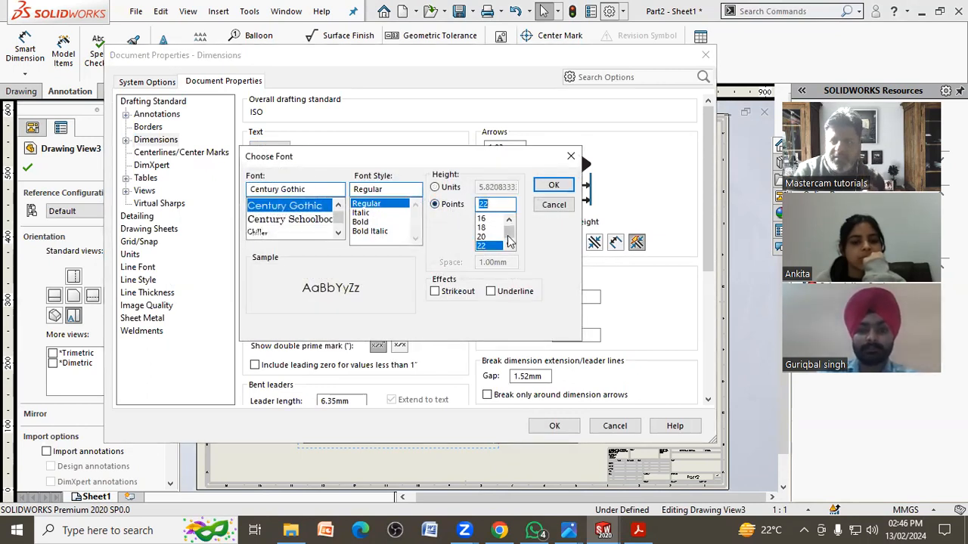
click(553, 185)
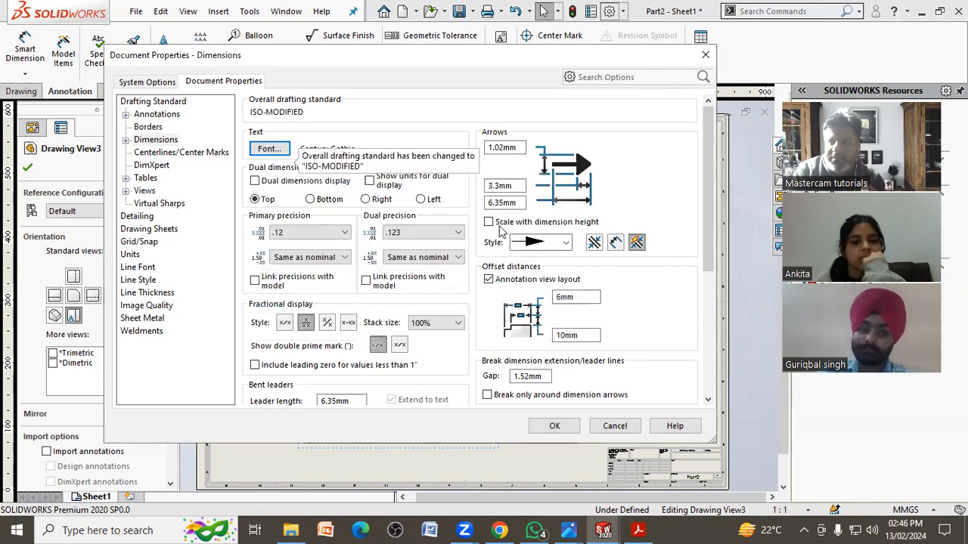
- Make dimension arrows scale with dimension height, set the primary dimension precision to None, and apply the document properties
click(569, 223)
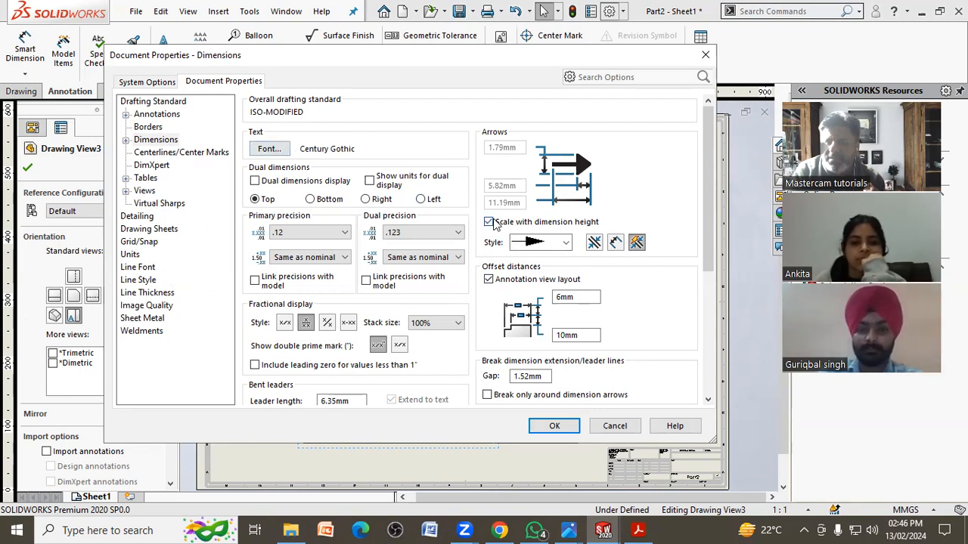
click(306, 233)
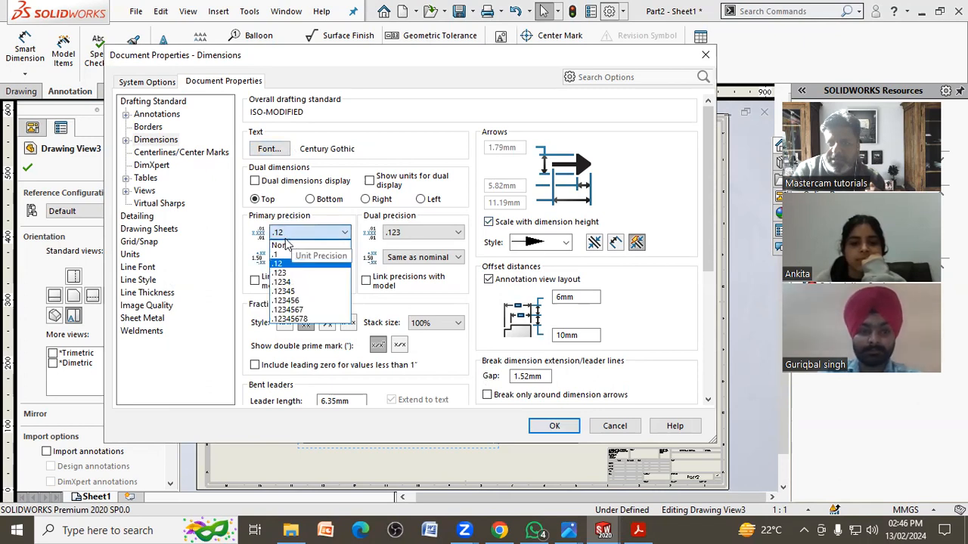
click(286, 245)
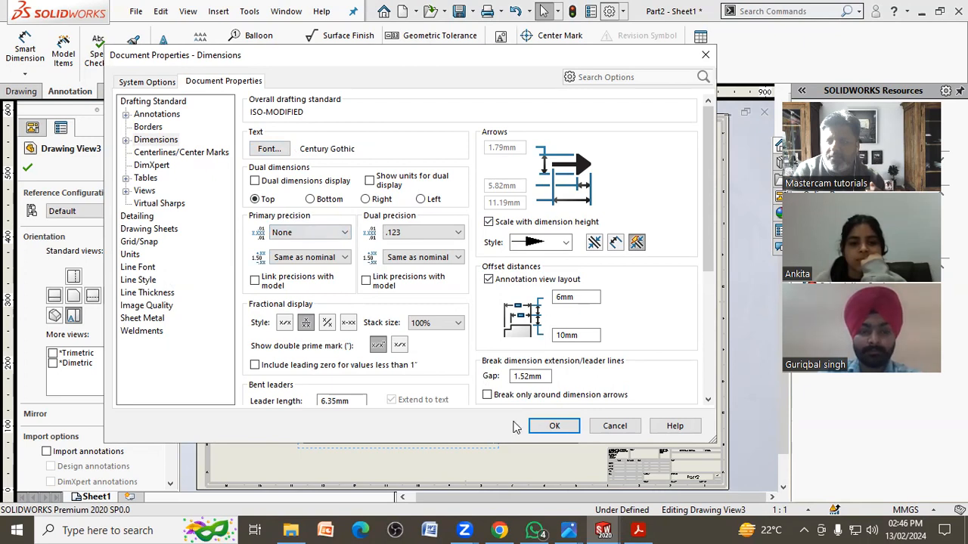
click(554, 427)
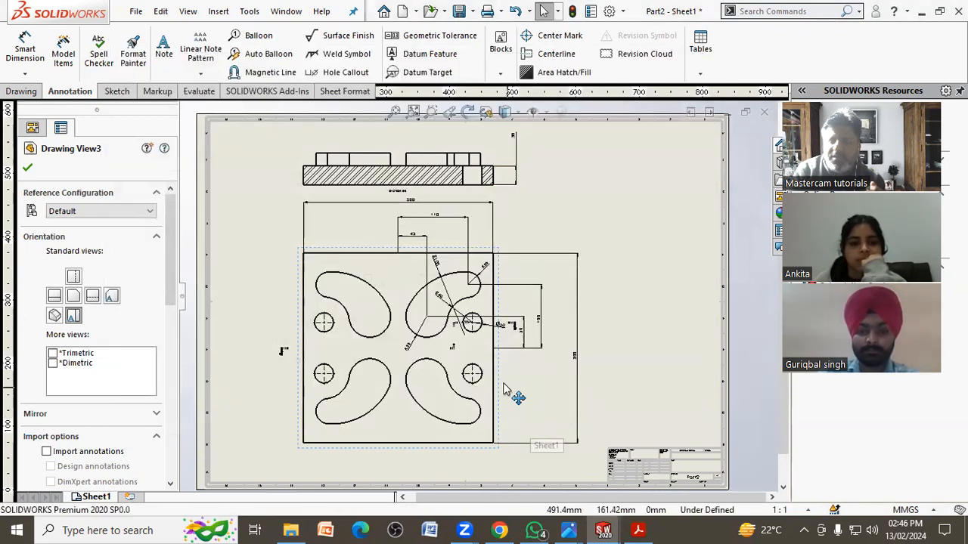
- Move the vertical 300 and 100 dimensions of the top view closer to the plate's edge
scroll(505, 388, down, 3)
scroll(505, 387, down, 2)
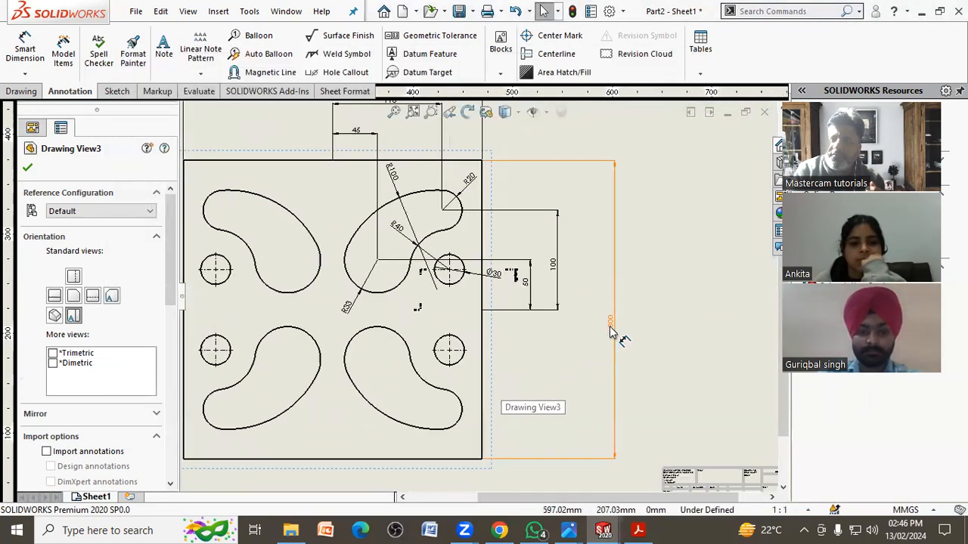
click(566, 326)
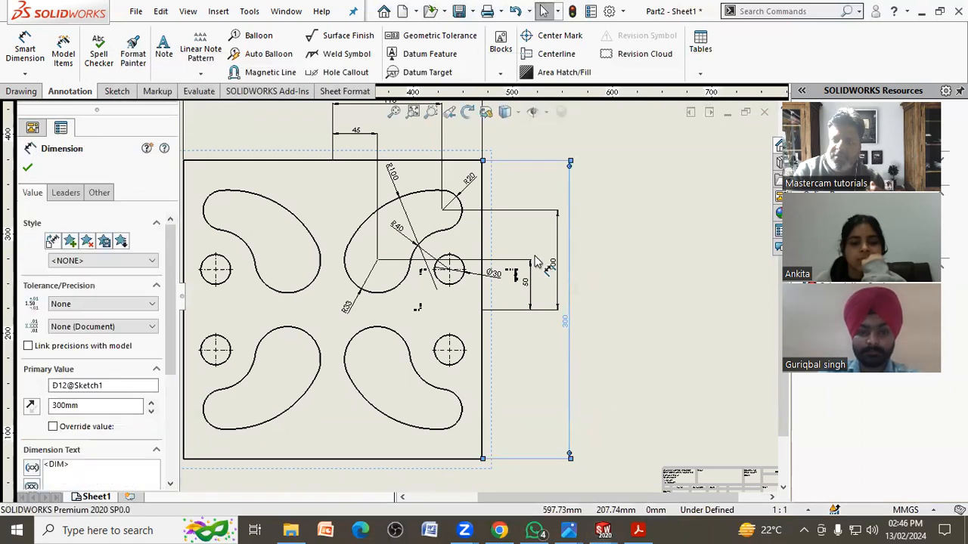
drag(551, 264, 539, 262)
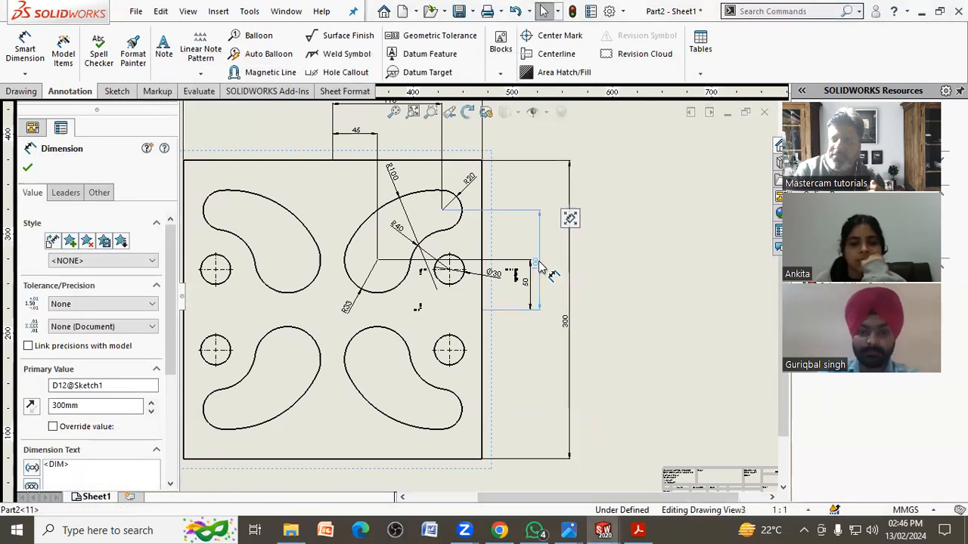
click(601, 288)
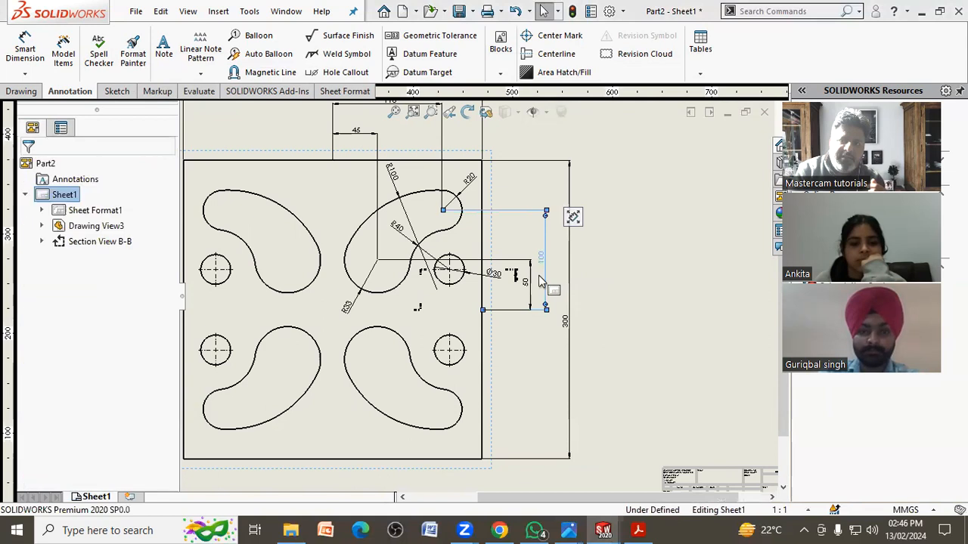
- Stack the horizontal 45, 110 and 300 dimensions closer together just above the top view
scroll(476, 298, up, 3)
scroll(428, 226, down, 5)
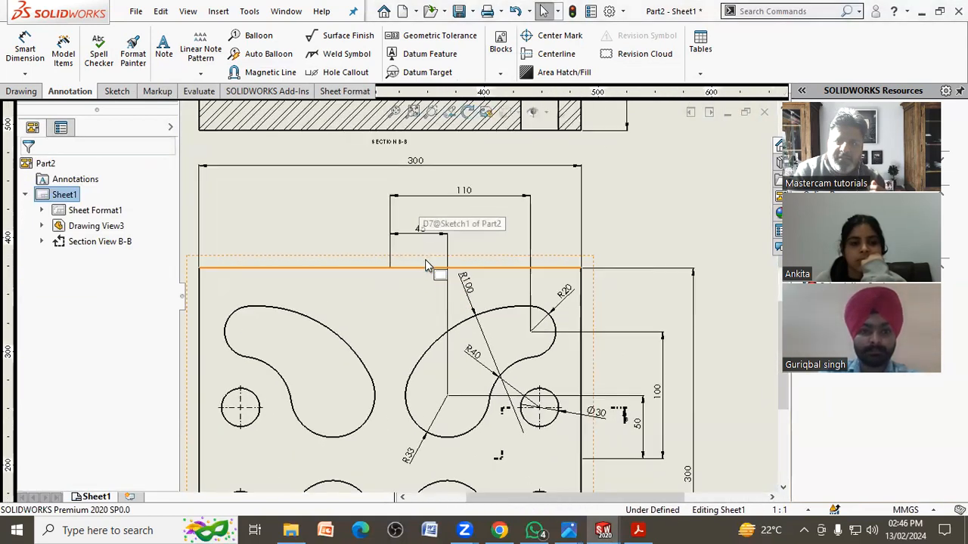
drag(422, 236, 424, 248)
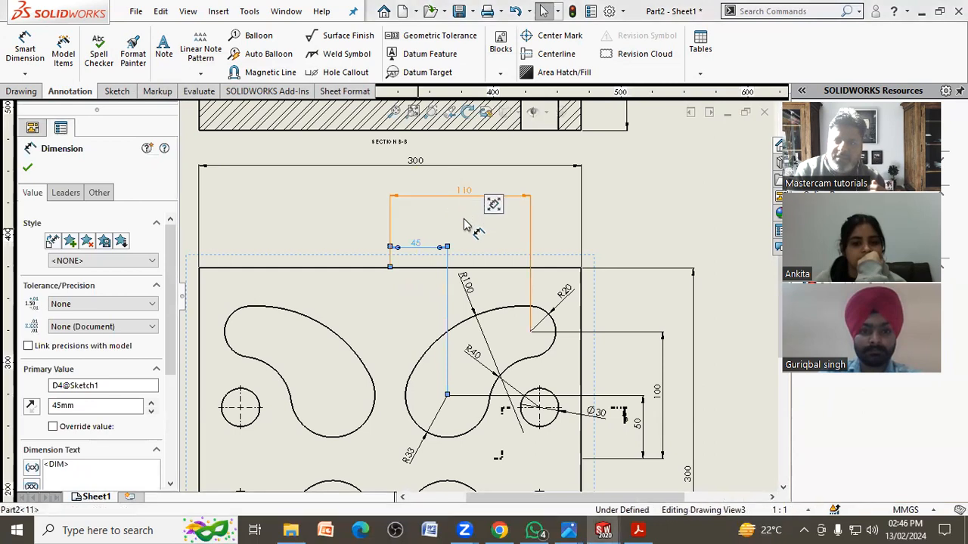
drag(464, 196, 465, 229)
drag(415, 161, 415, 215)
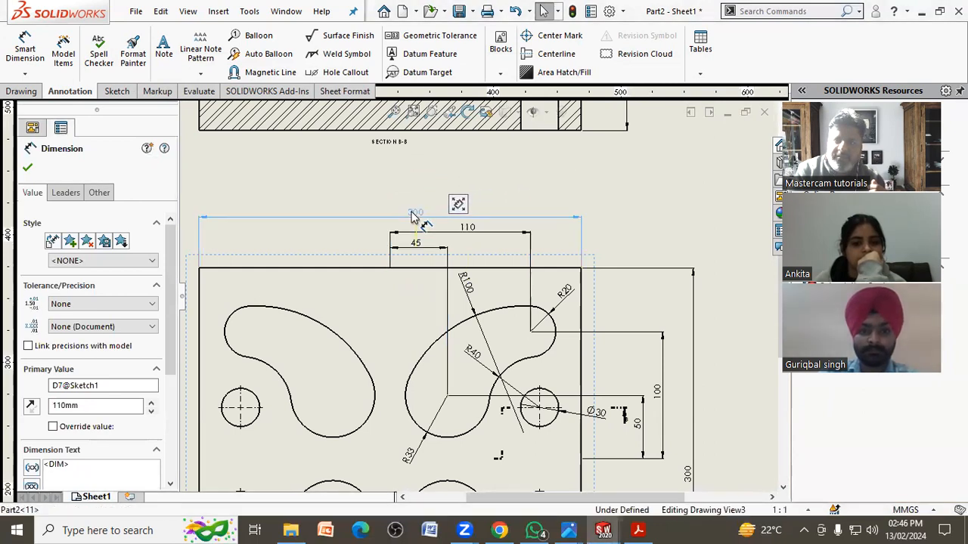
- Refresh the available model views and place a pictorial 3D view of the plate beside the top view
scroll(528, 211, up, 4)
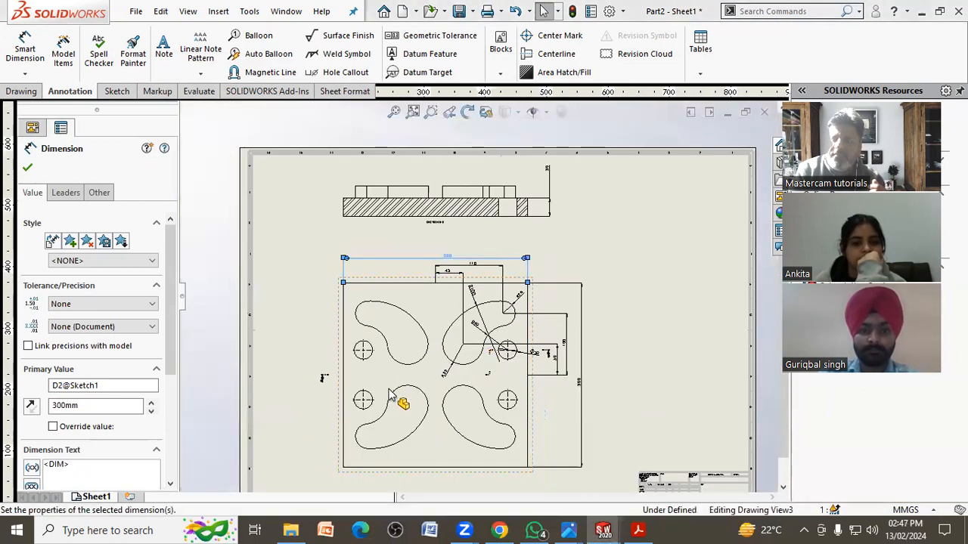
scroll(643, 378, up, 3)
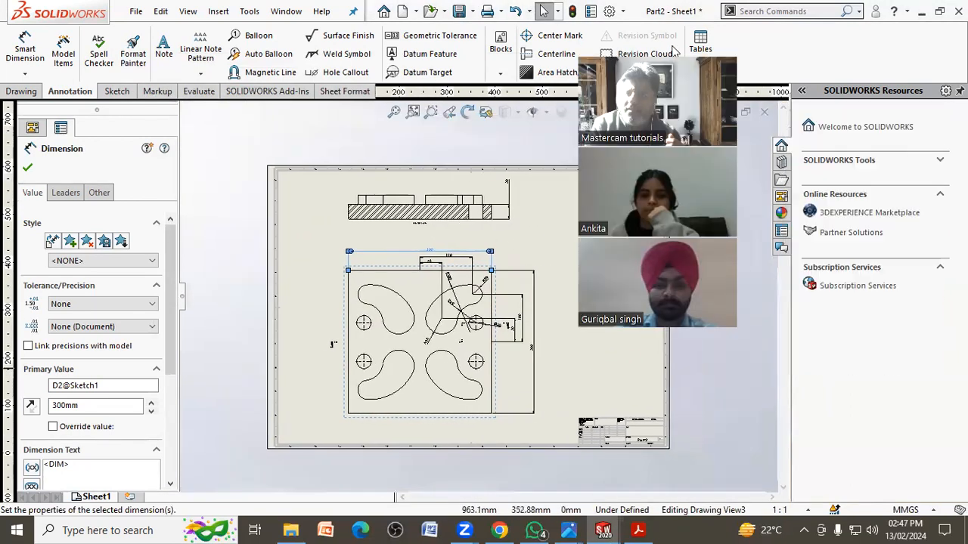
click(782, 198)
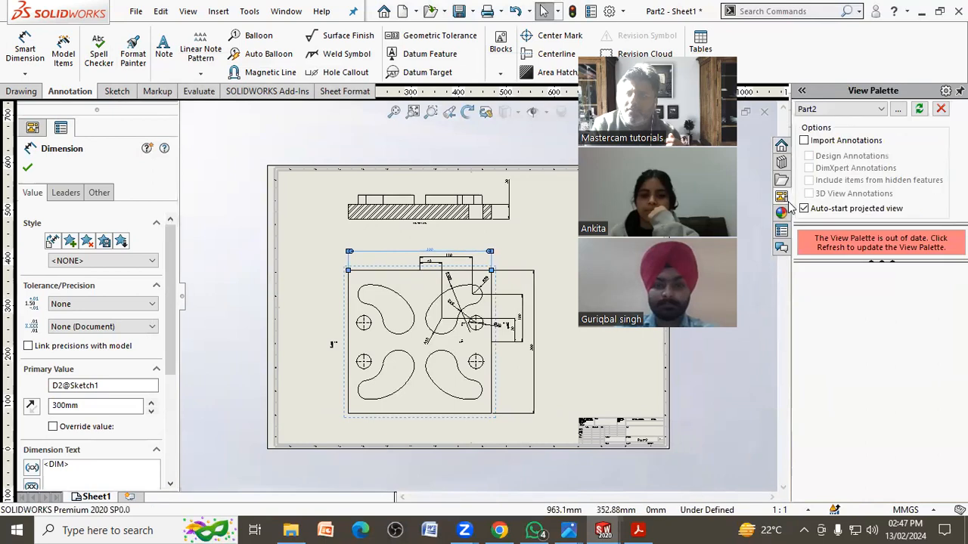
click(921, 109)
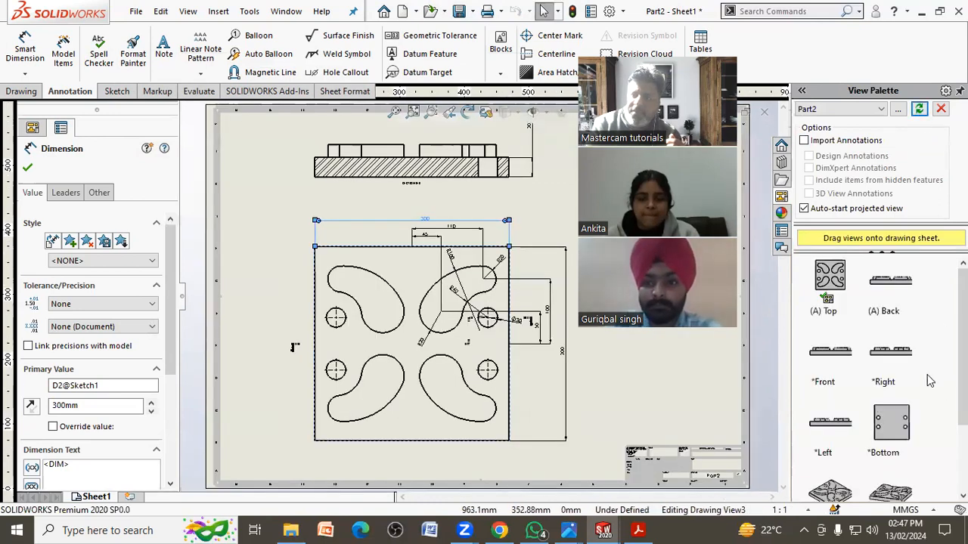
scroll(907, 408, down, 2)
drag(890, 464, 602, 353)
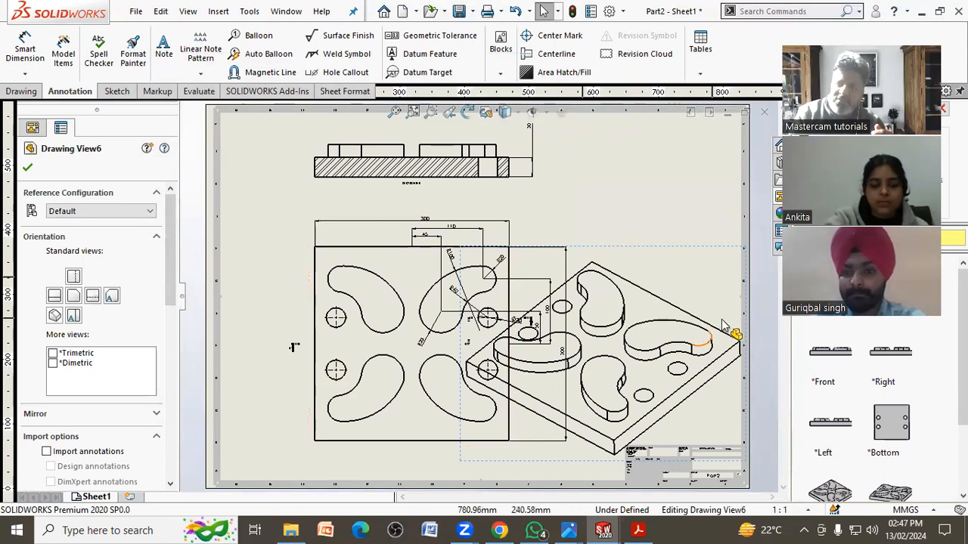
- Give the pictorial view a custom scale of 1:2
scroll(171, 230, down, 5)
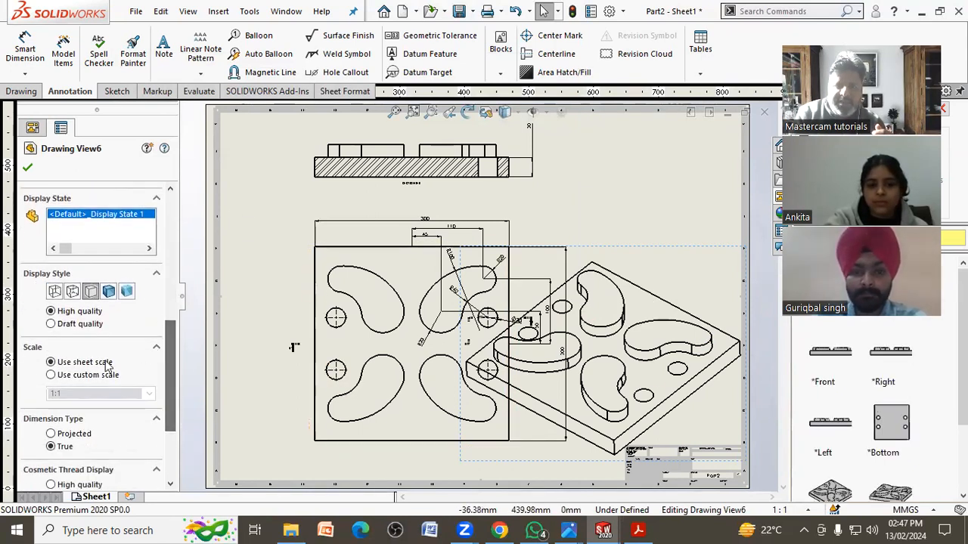
click(51, 375)
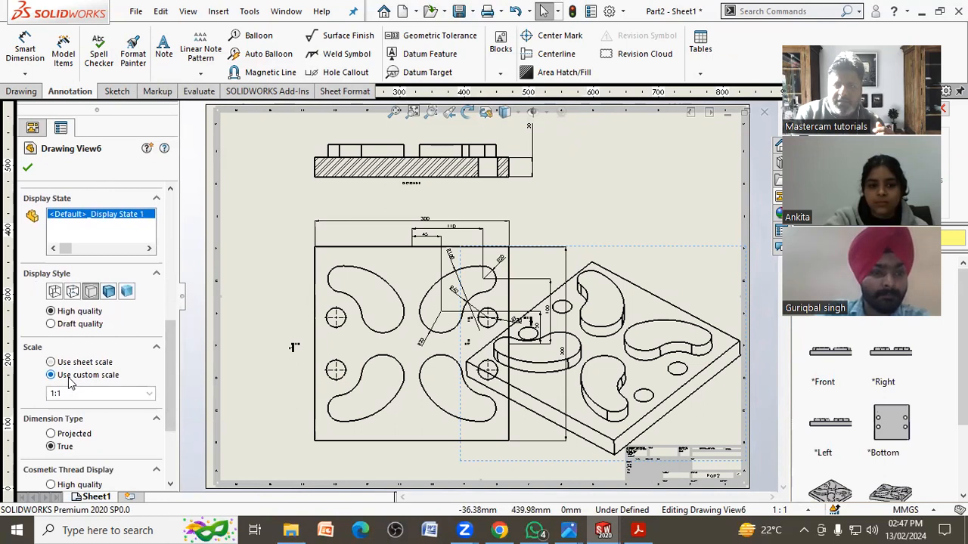
click(148, 395)
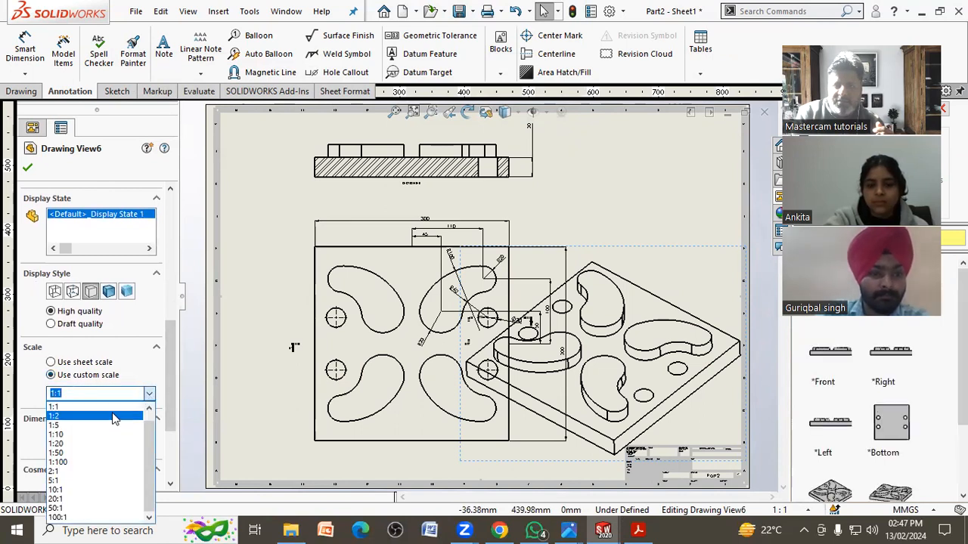
scroll(98, 447, up, 1)
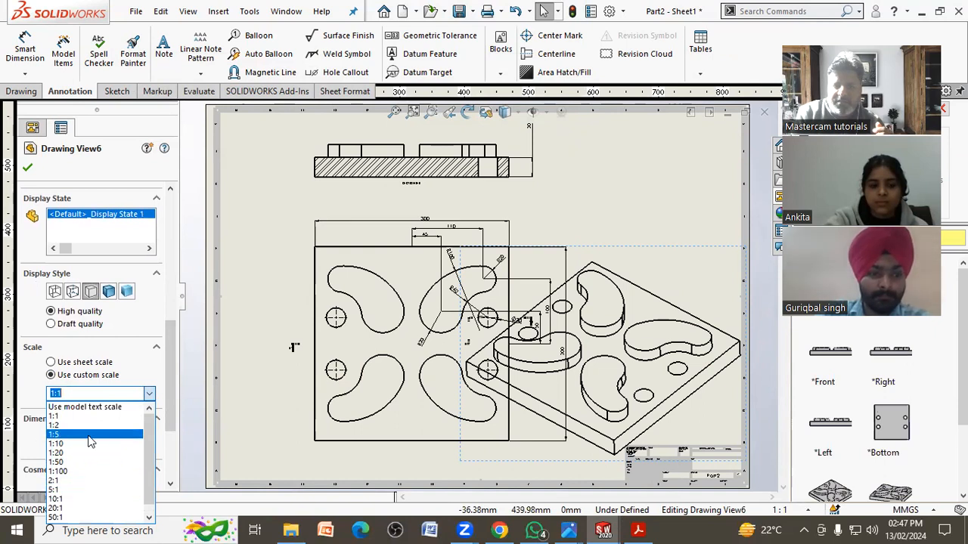
click(90, 436)
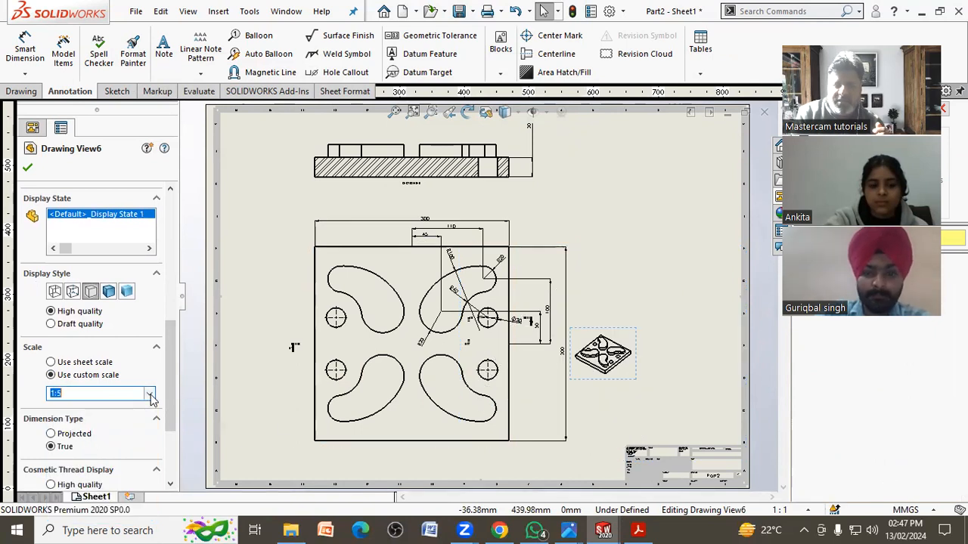
click(151, 395)
click(96, 418)
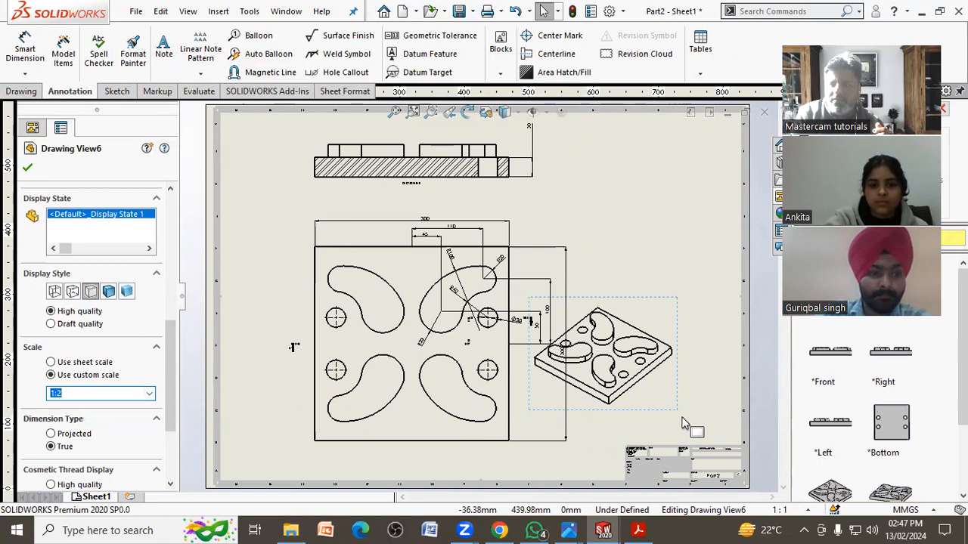
- Position the pictorial view in the free area above the title block and display it as Shaded With Edges
click(110, 295)
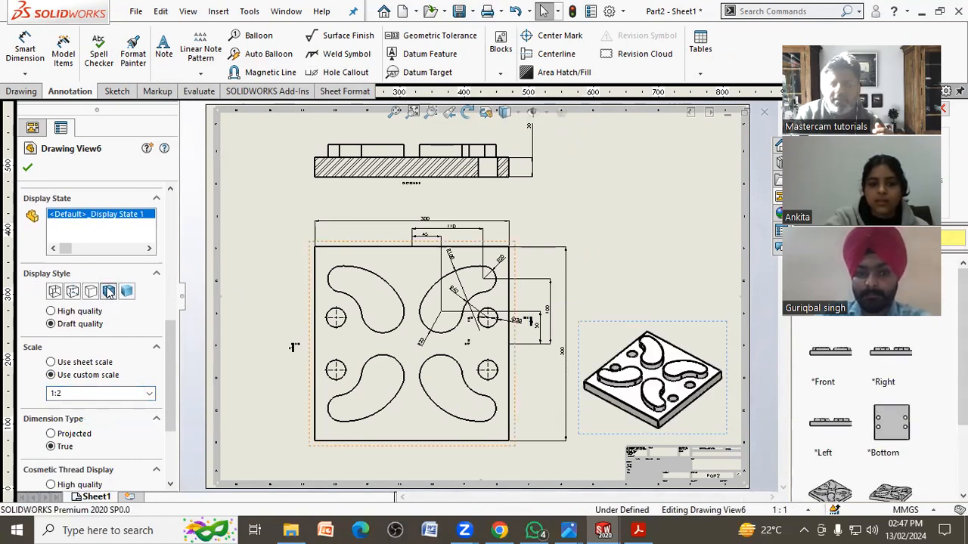
click(28, 168)
key(z)
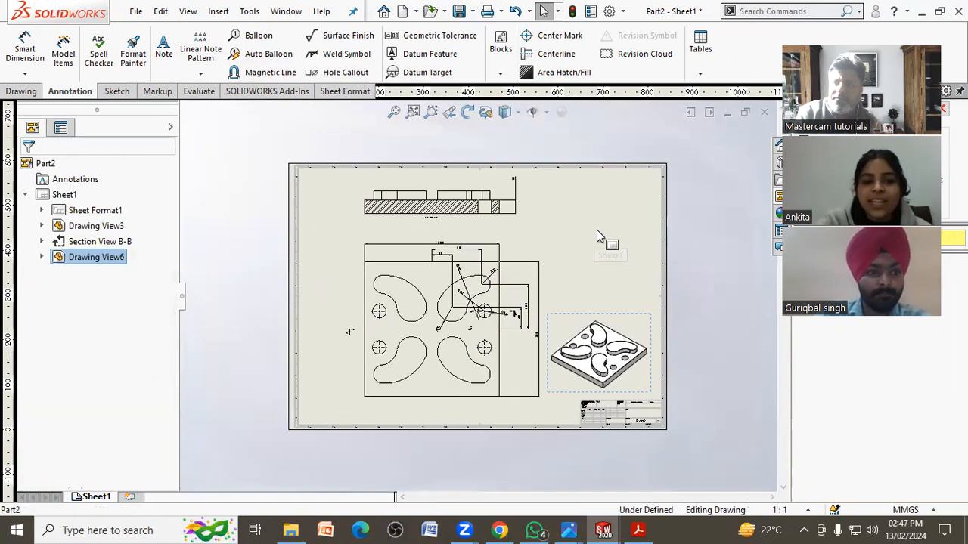
scroll(578, 312, up, 3)
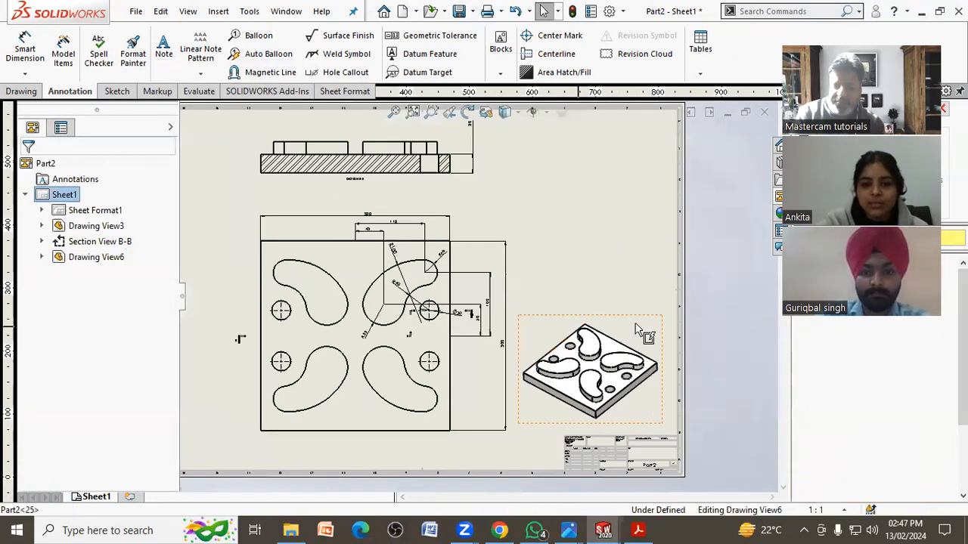
click(637, 330)
key(Delete)
key(Escape)
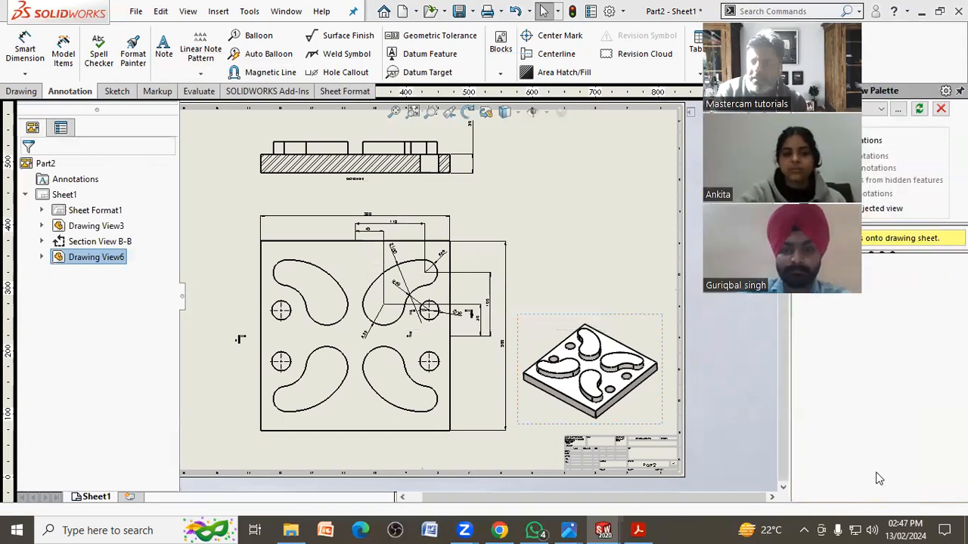
- Replace the pictorial view with the Current model view beside the section view, at a custom scale of 1:2
click(898, 475)
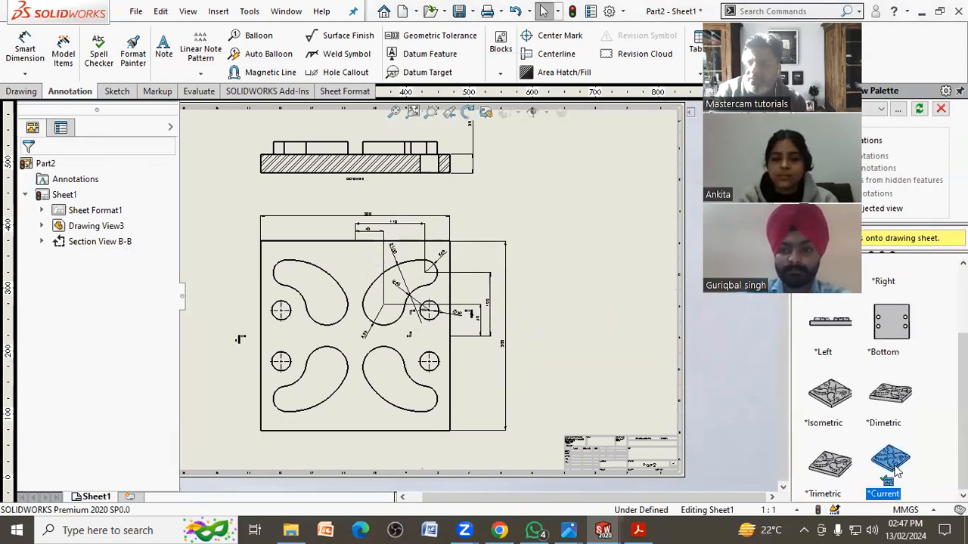
mouse_move(910, 467)
mouse_down()
mouse_move(654, 371)
mouse_move(599, 312)
mouse_move(567, 212)
mouse_up()
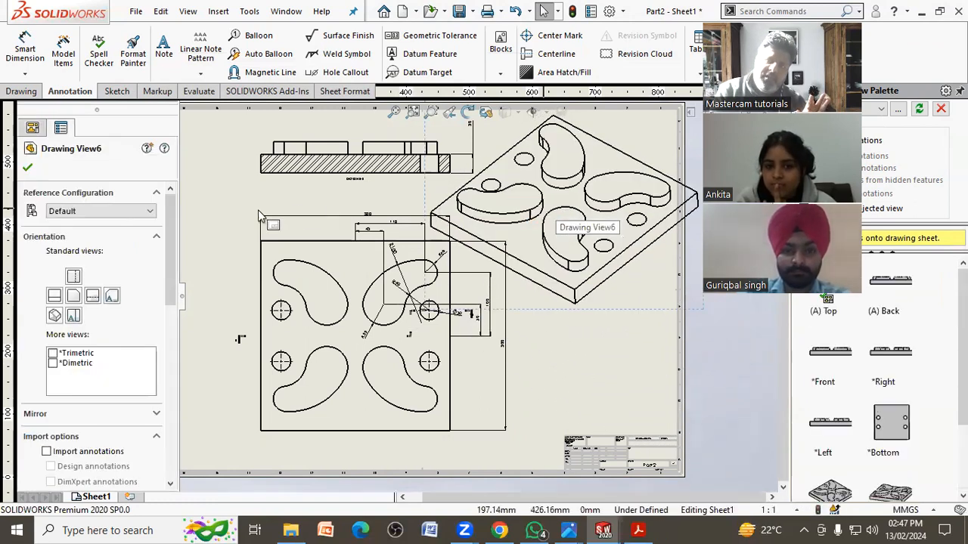
mouse_move(167, 231)
mouse_down()
mouse_move(163, 340)
mouse_move(118, 354)
mouse_up()
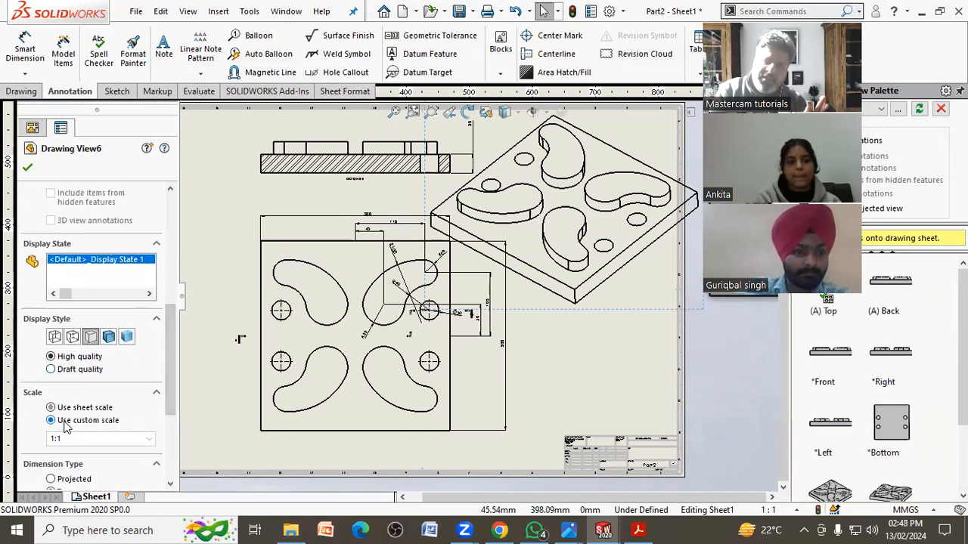
click(141, 441)
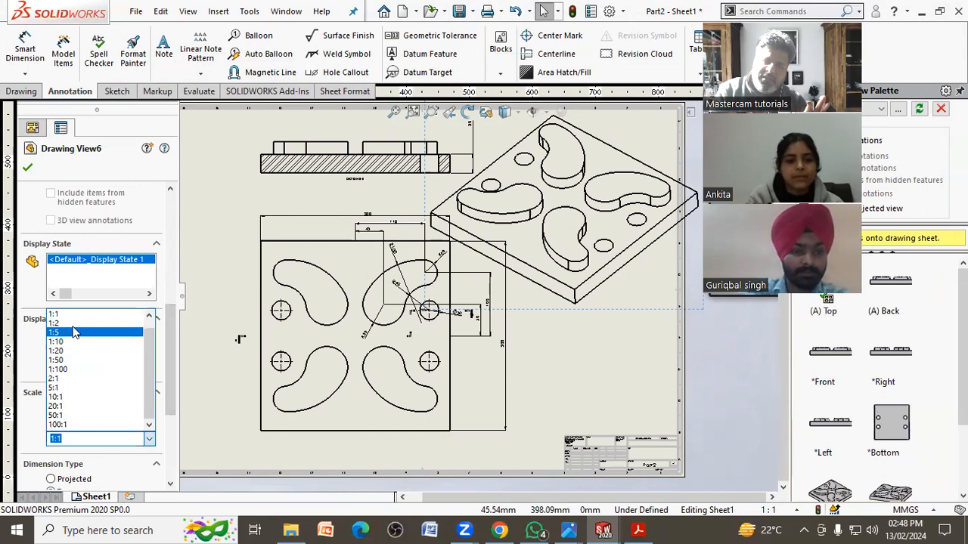
click(73, 333)
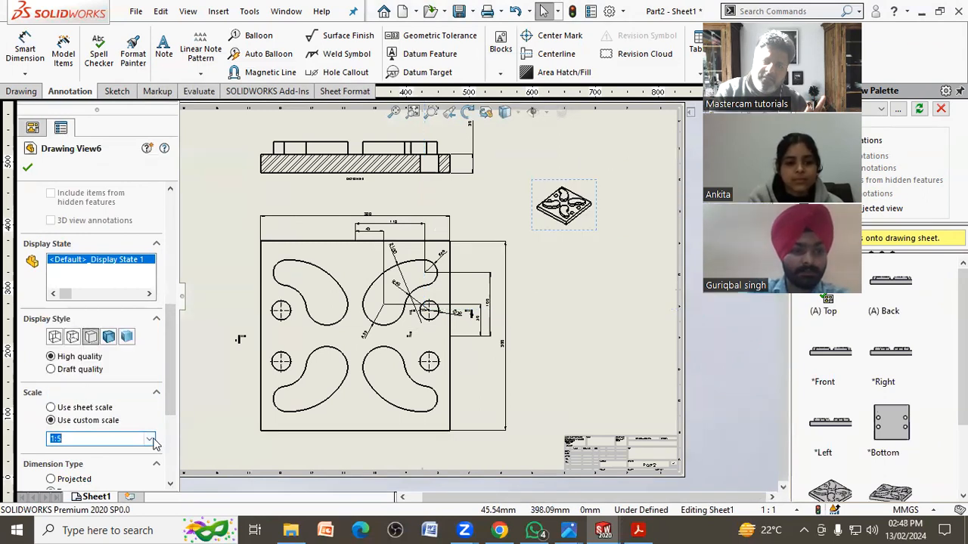
click(151, 440)
click(57, 323)
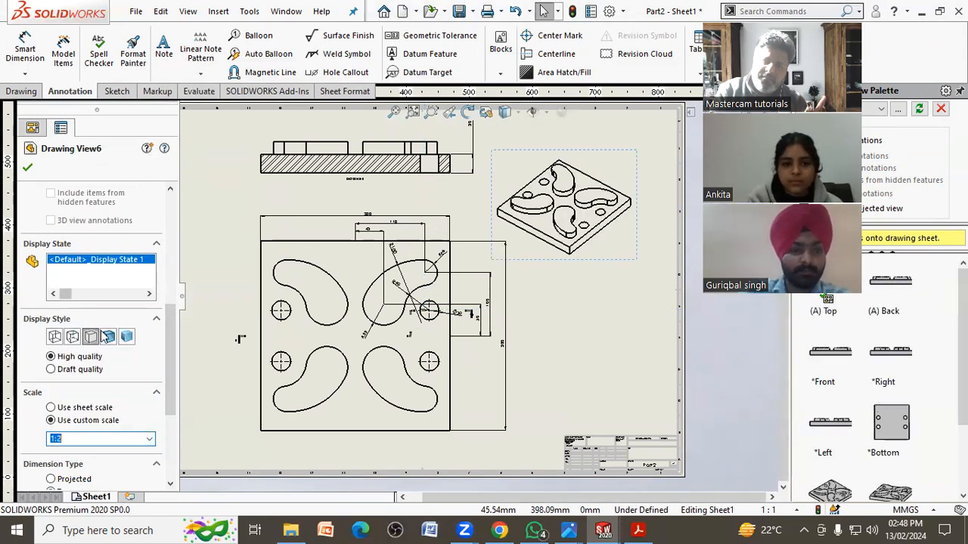
- Display the new pictorial view as Shaded With Edges and position it in the sheet's upper-right area beside the section view
drag(598, 268, 627, 240)
click(521, 285)
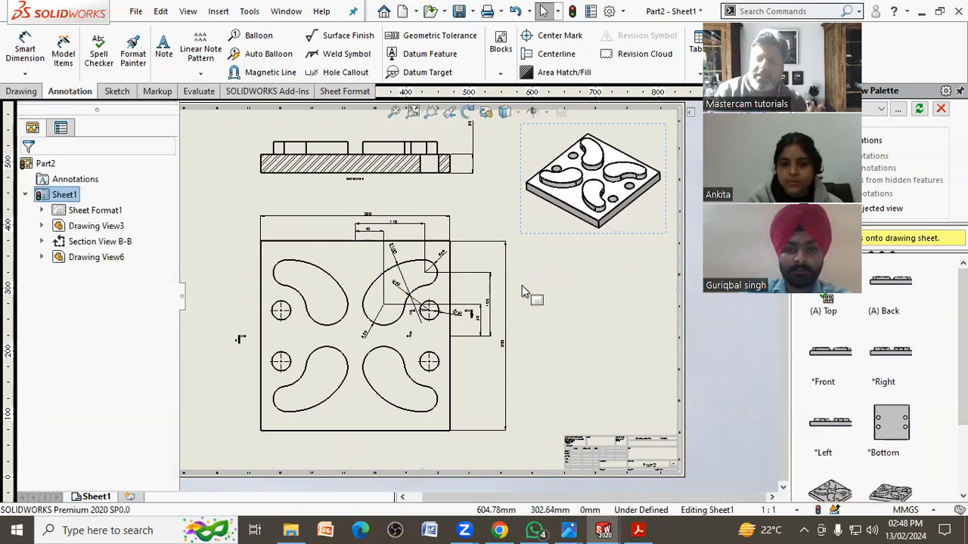
key(f)
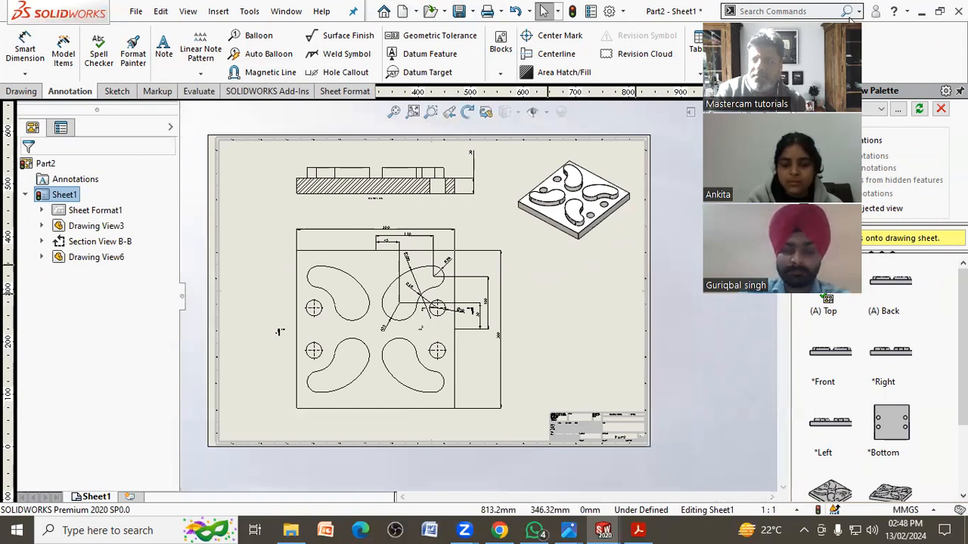
- Save the drawing as Part2 in SOLIDWORKS Drawing format in the final folder
click(462, 12)
click(286, 220)
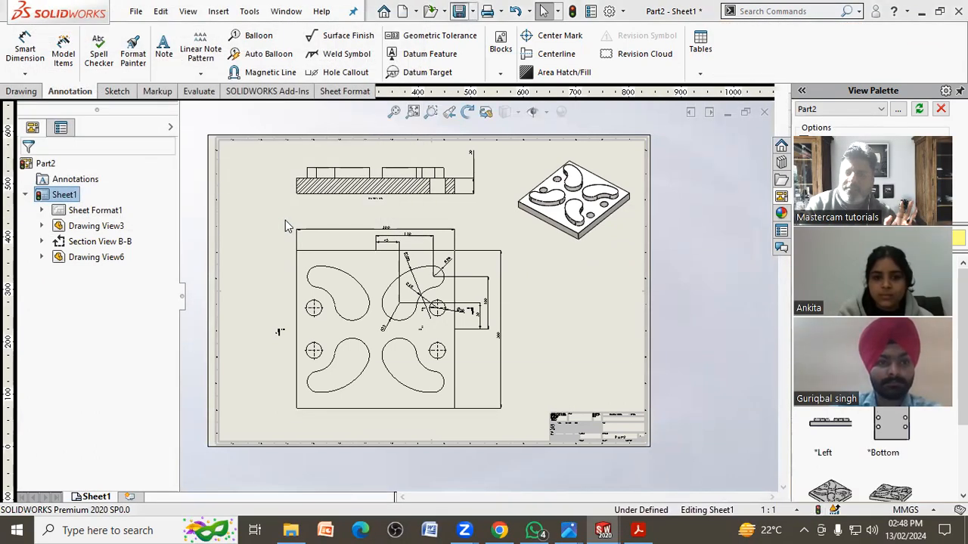
click(412, 240)
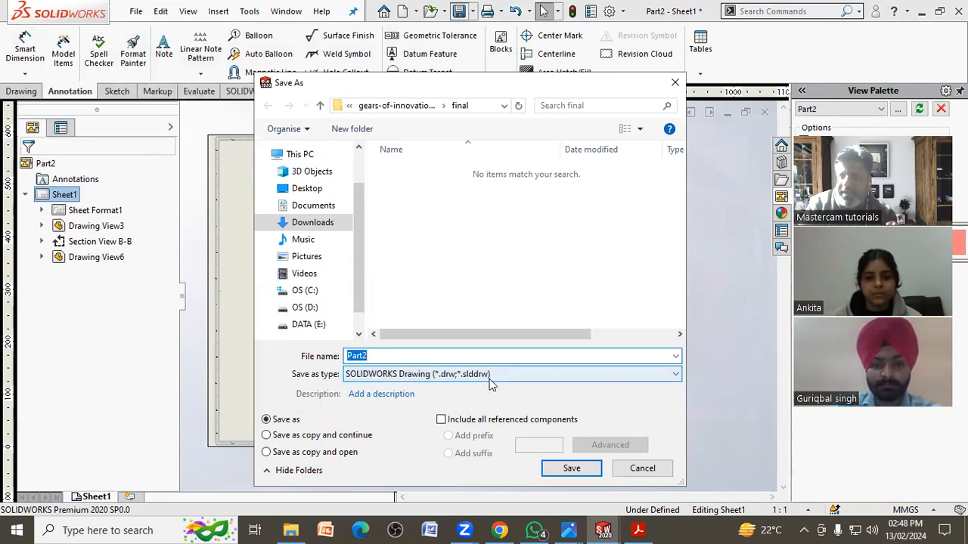
click(572, 468)
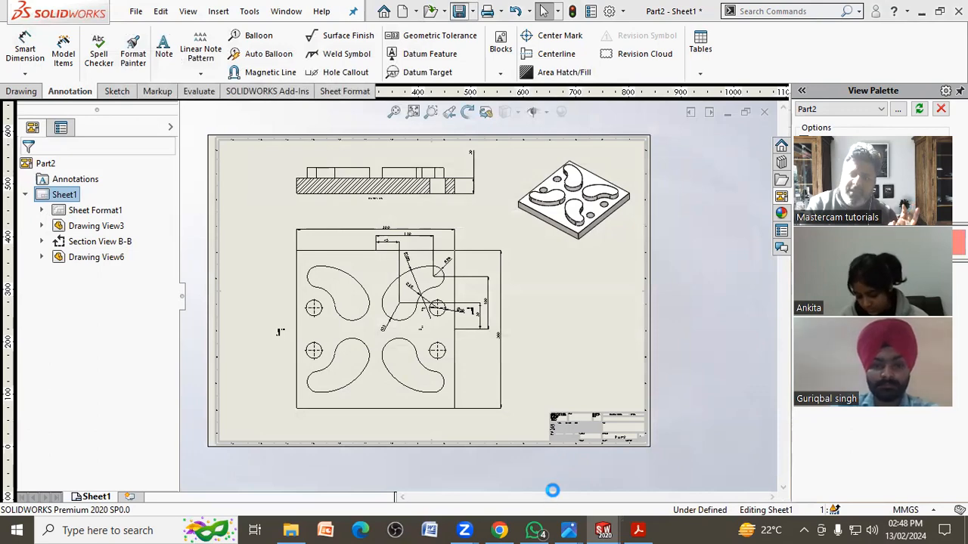